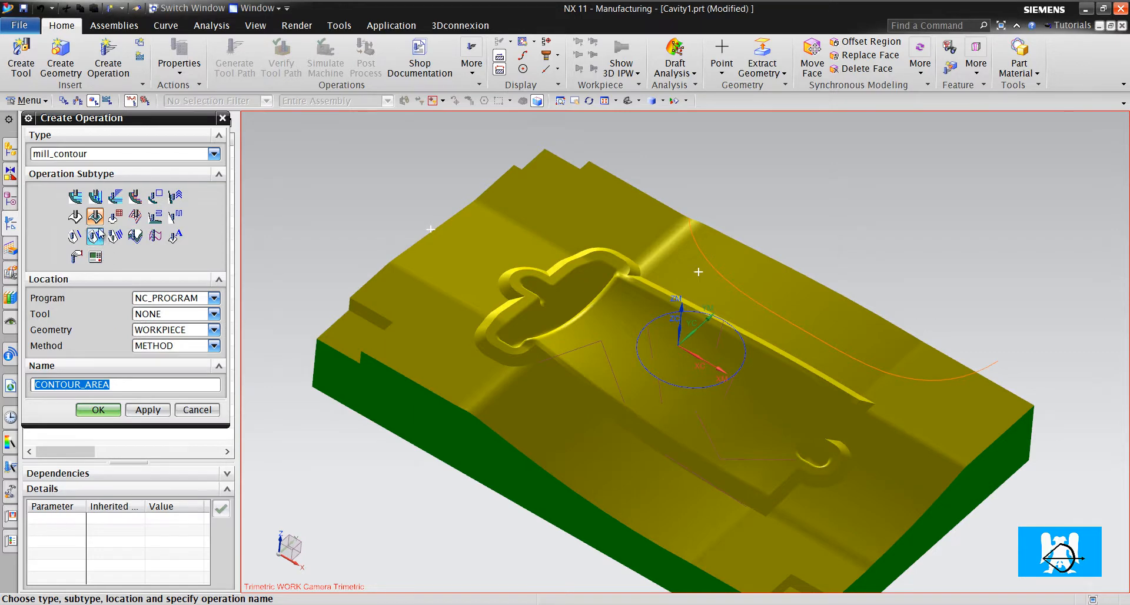
mouse_move(100, 220)
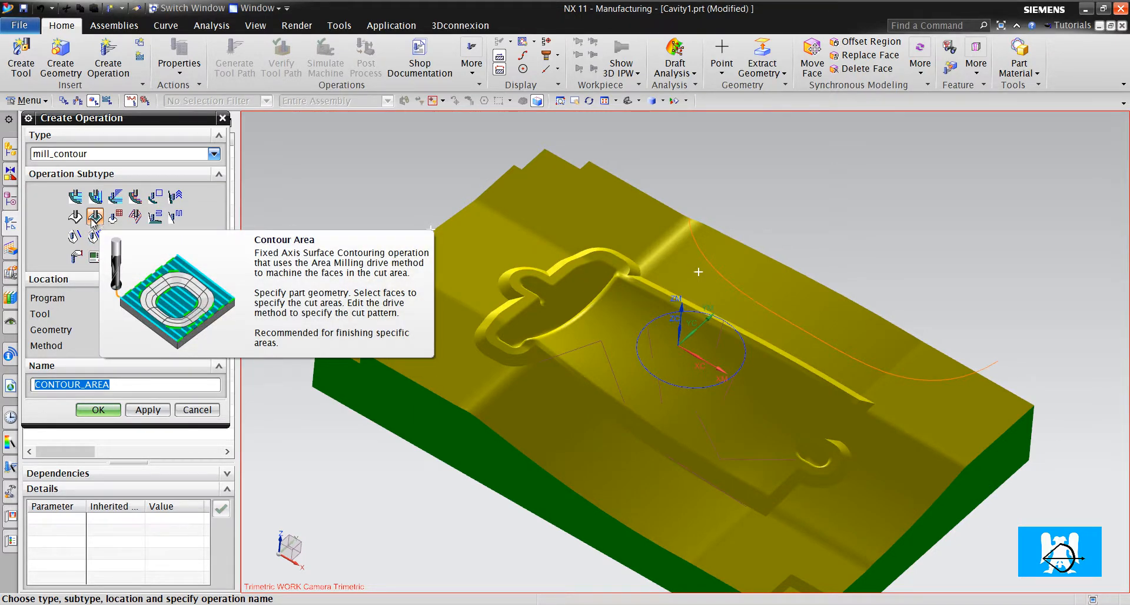
left_click(75, 216)
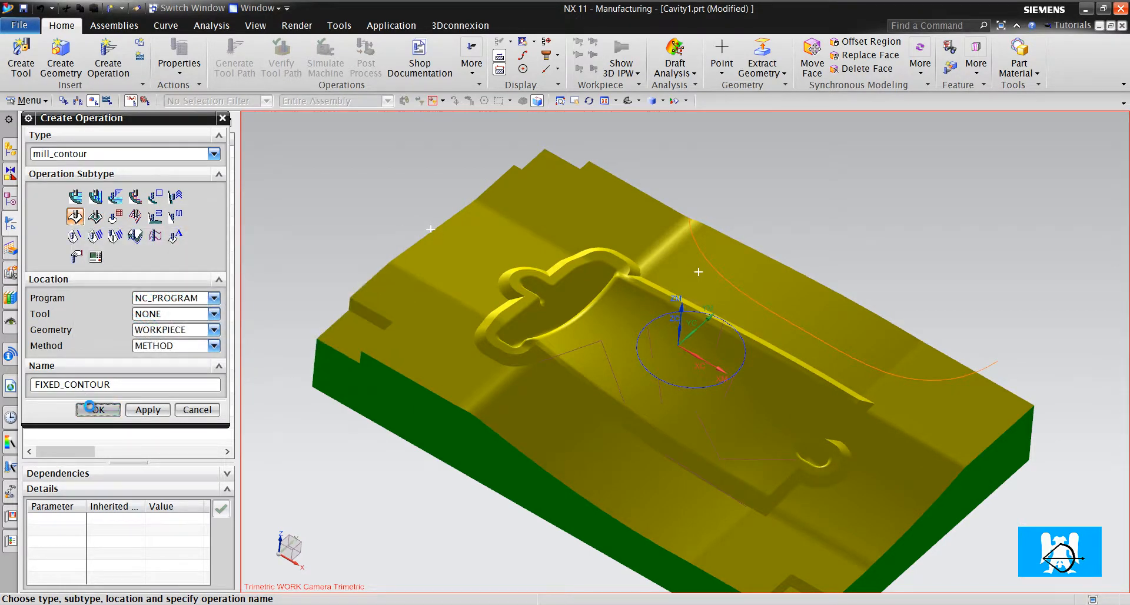
left_click(98, 410)
left_click(132, 257)
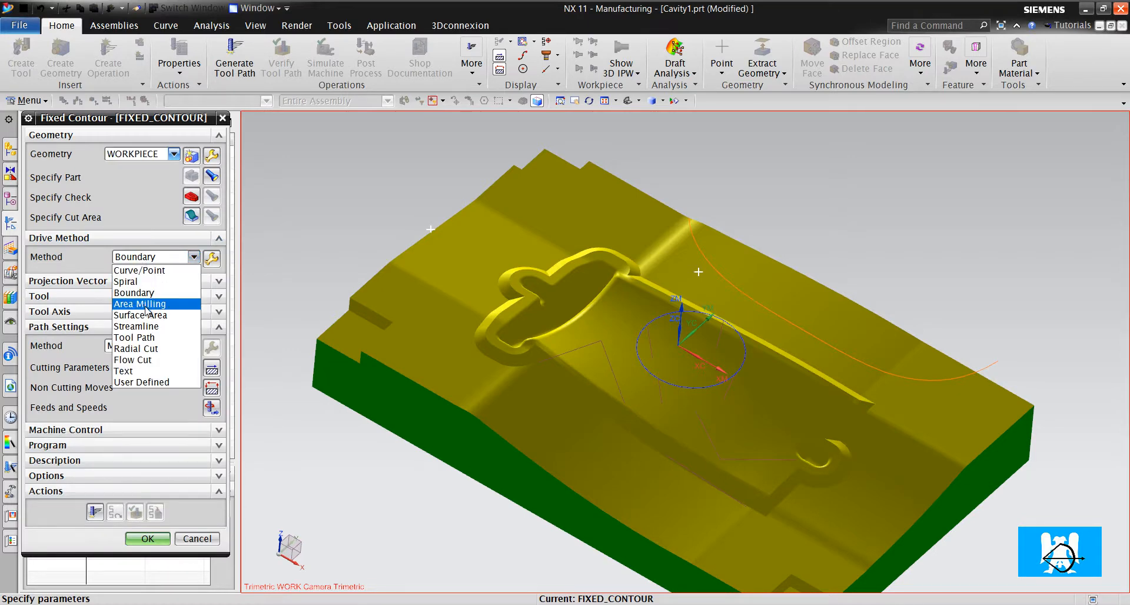
left_click(100, 268)
left_click(196, 539)
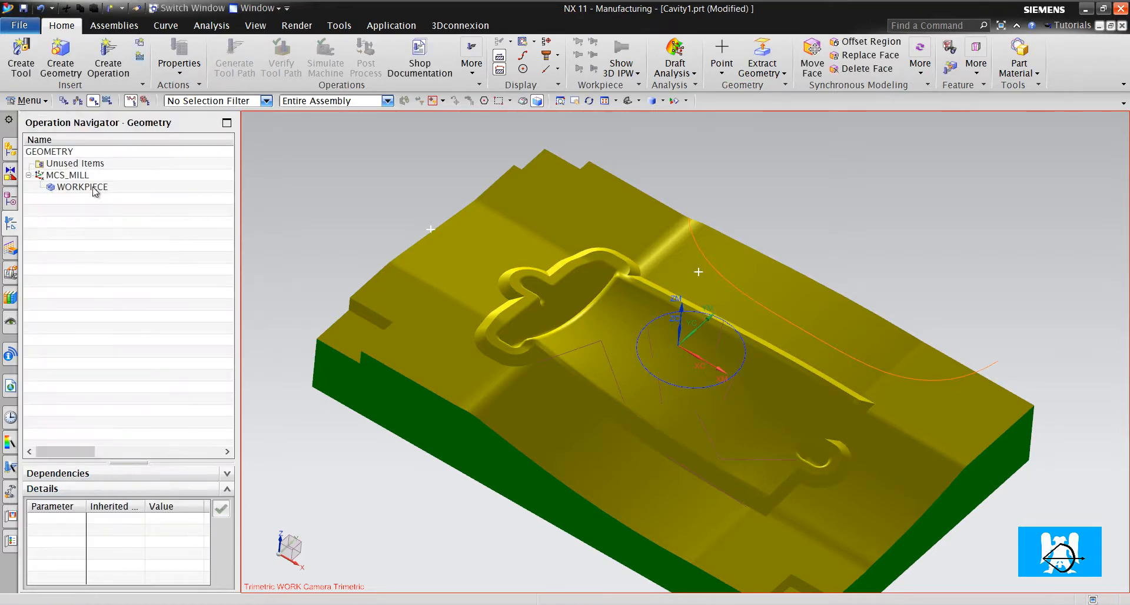
Create a Contour Area operation under WORKPIECE using the BALL_MILL tool.
left_click(108, 59)
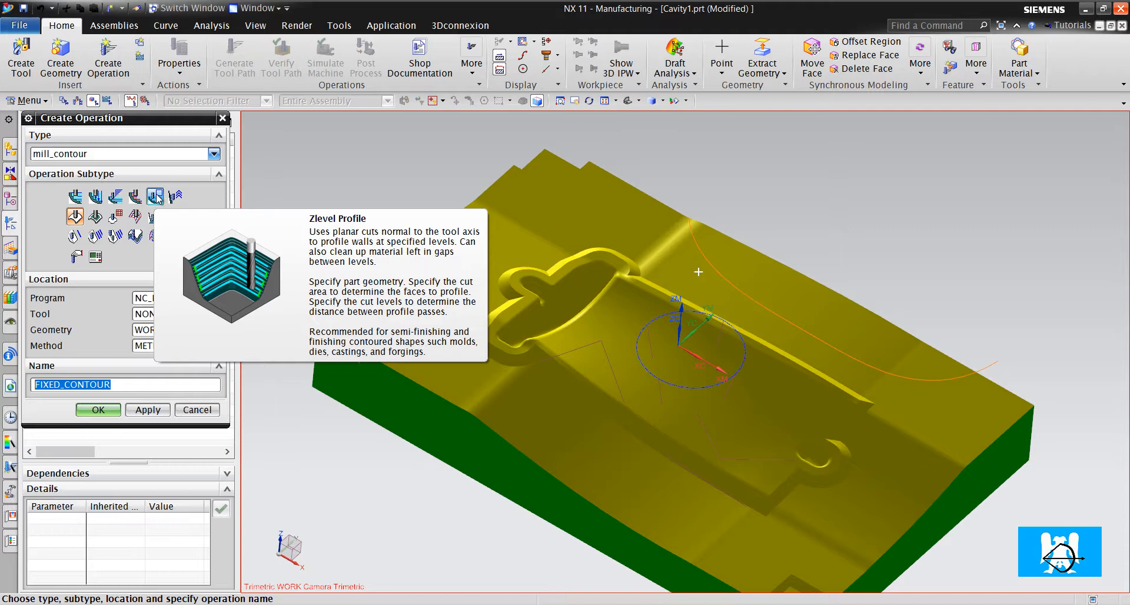
left_click(99, 219)
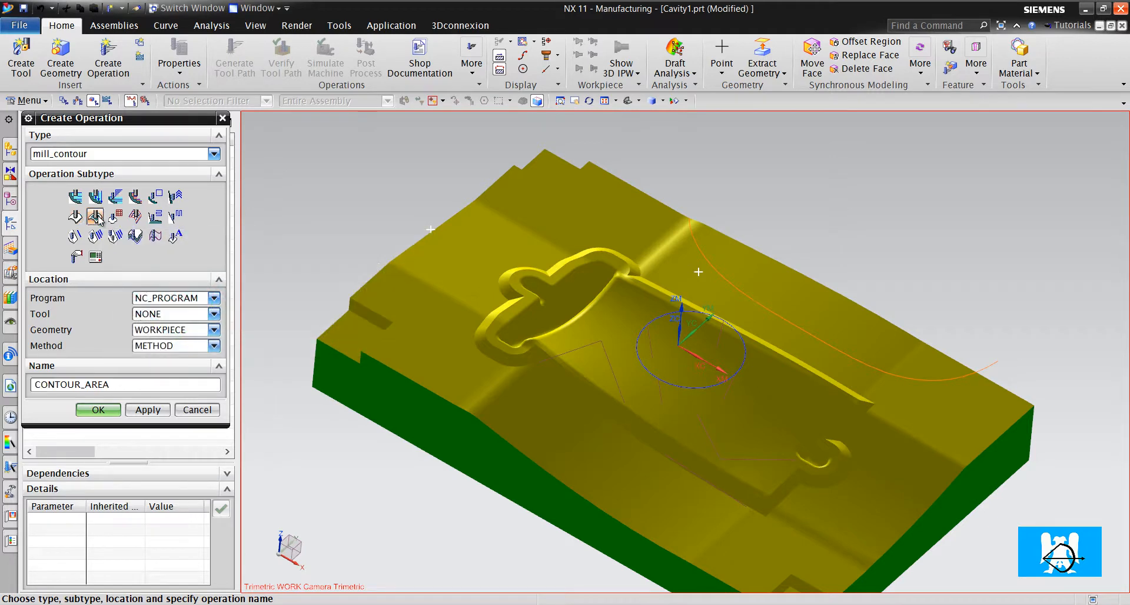
left_click(163, 314)
left_click(169, 339)
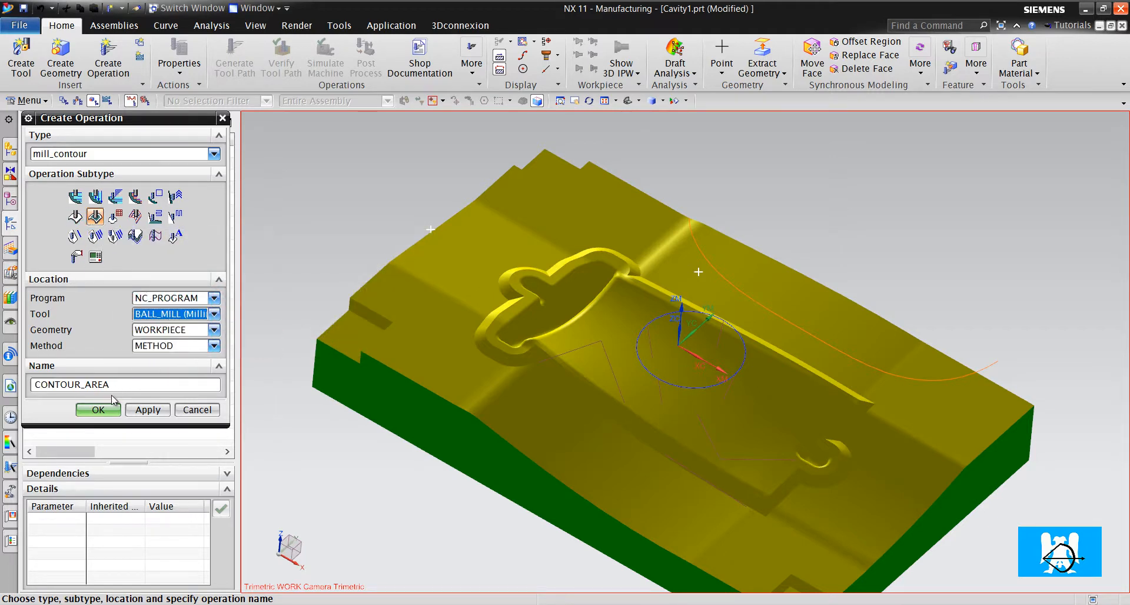
left_click(98, 410)
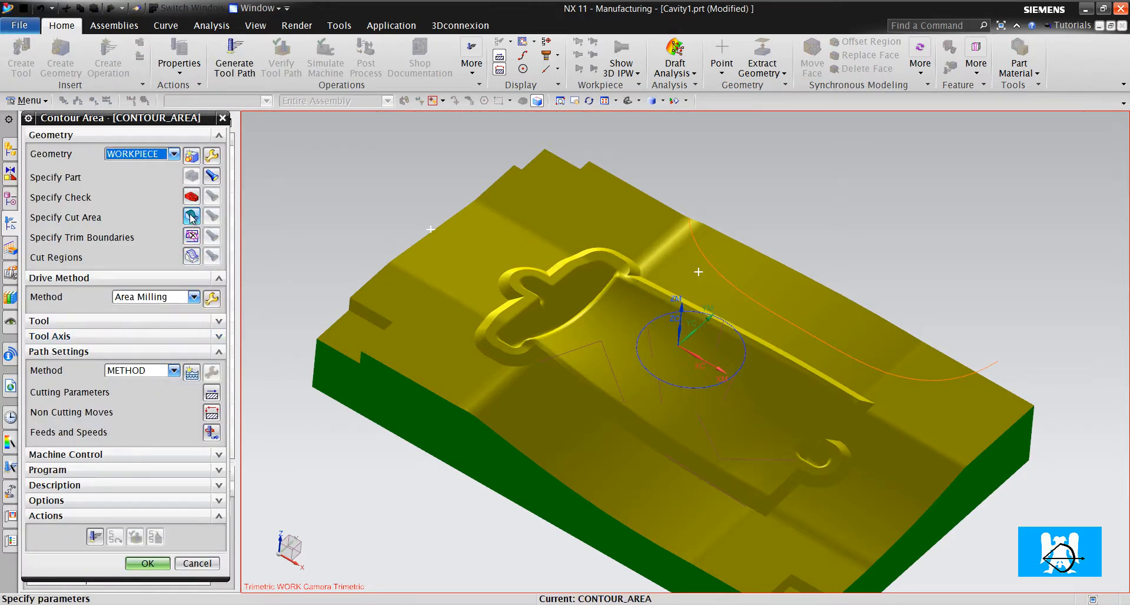
Try selecting the cavity and surrounding upper faces as the cut area with the Tangent Faces rule, and remove that selection set.
scroll(509, 270, "up", 1)
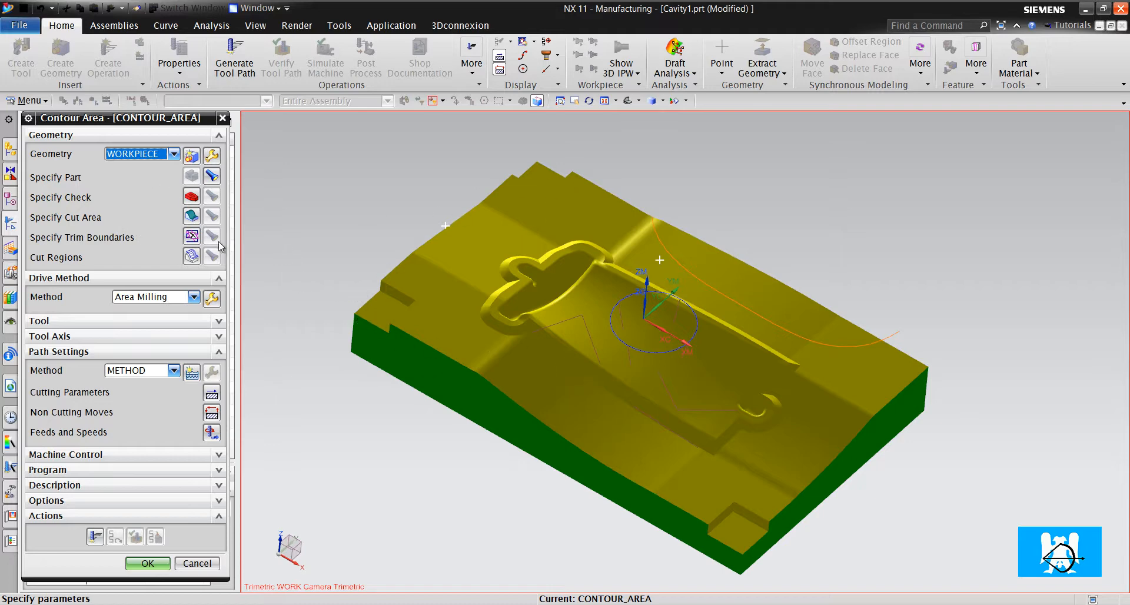
left_click(192, 216)
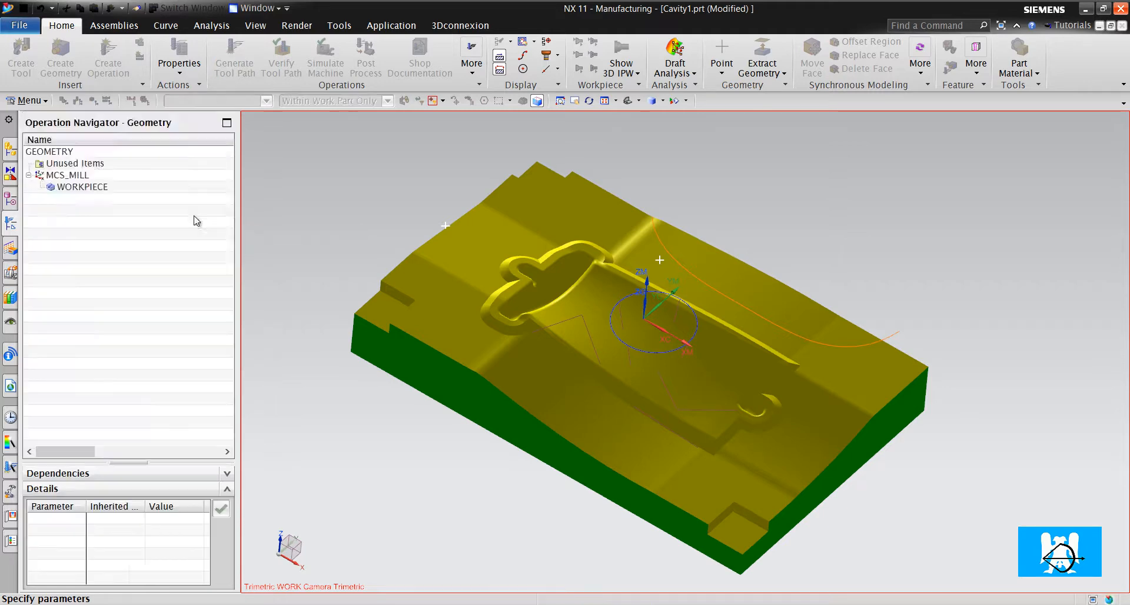
left_click(599, 103)
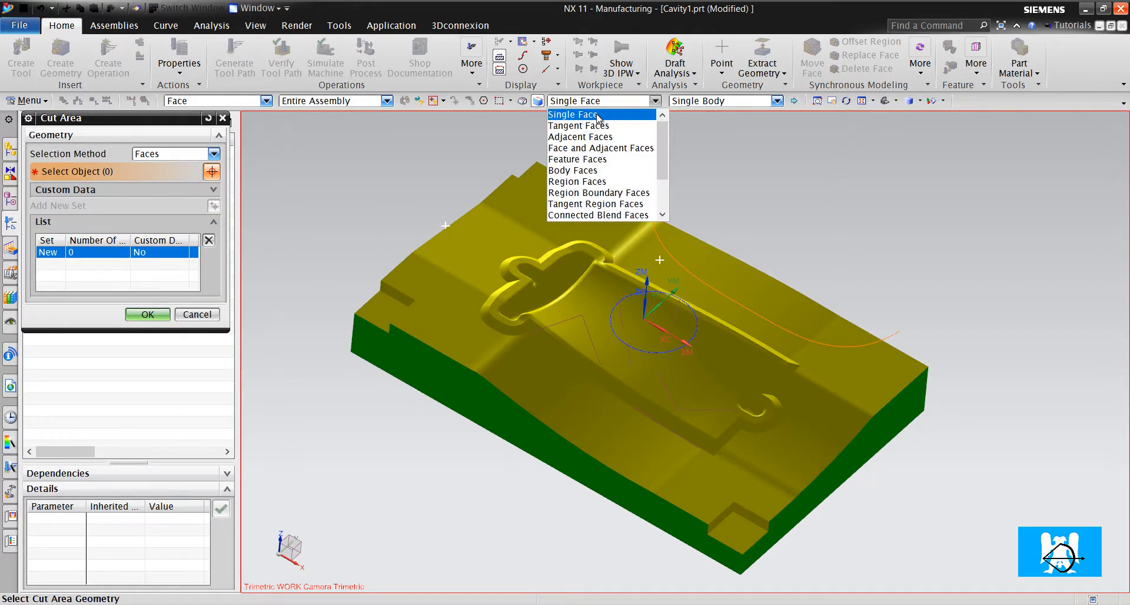
left_click(599, 120)
left_click(586, 311)
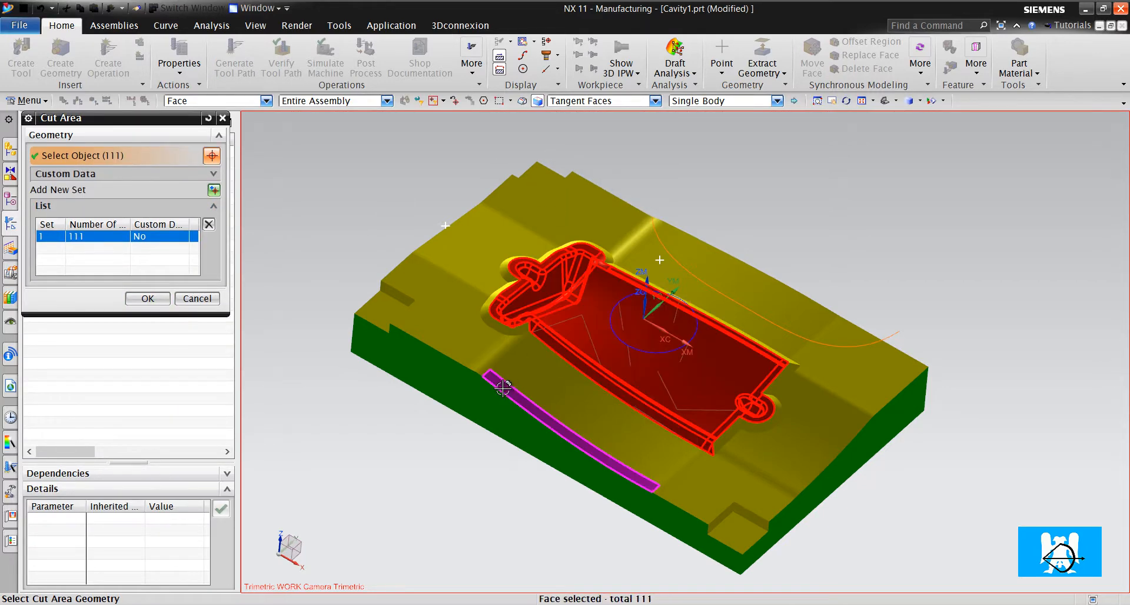
left_click(589, 459)
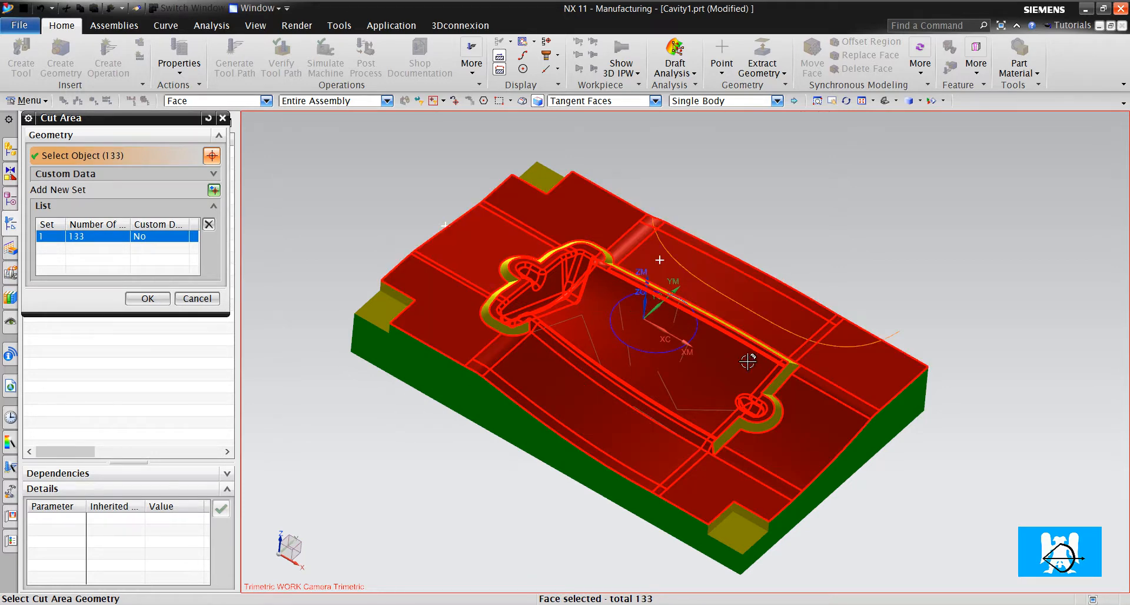
scroll(748, 362, "up", 10)
scroll(773, 319, "down", 10)
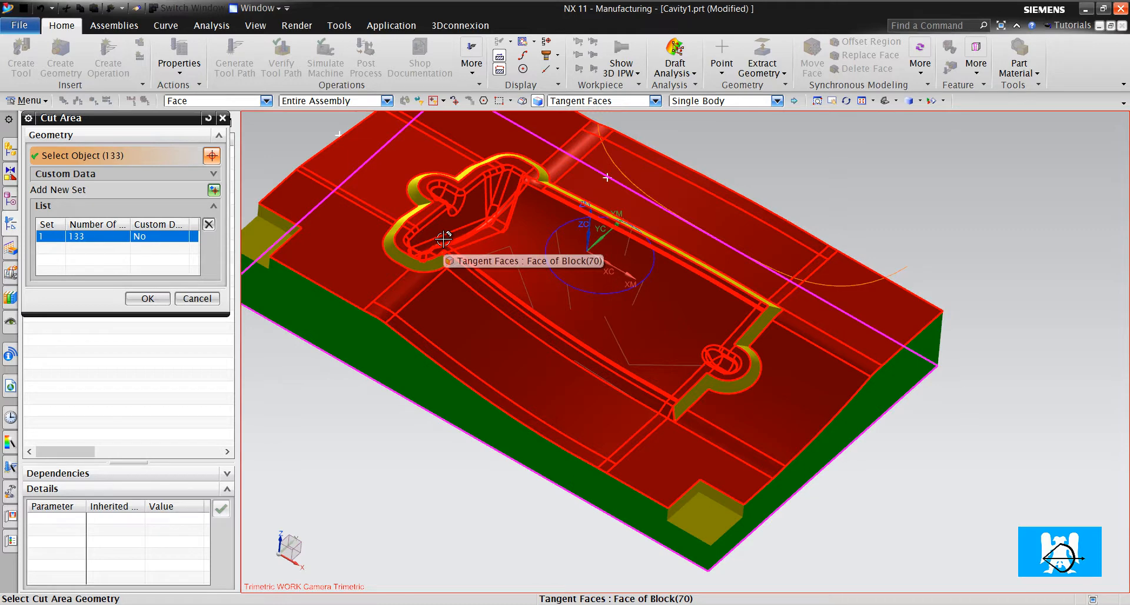
left_click(208, 224)
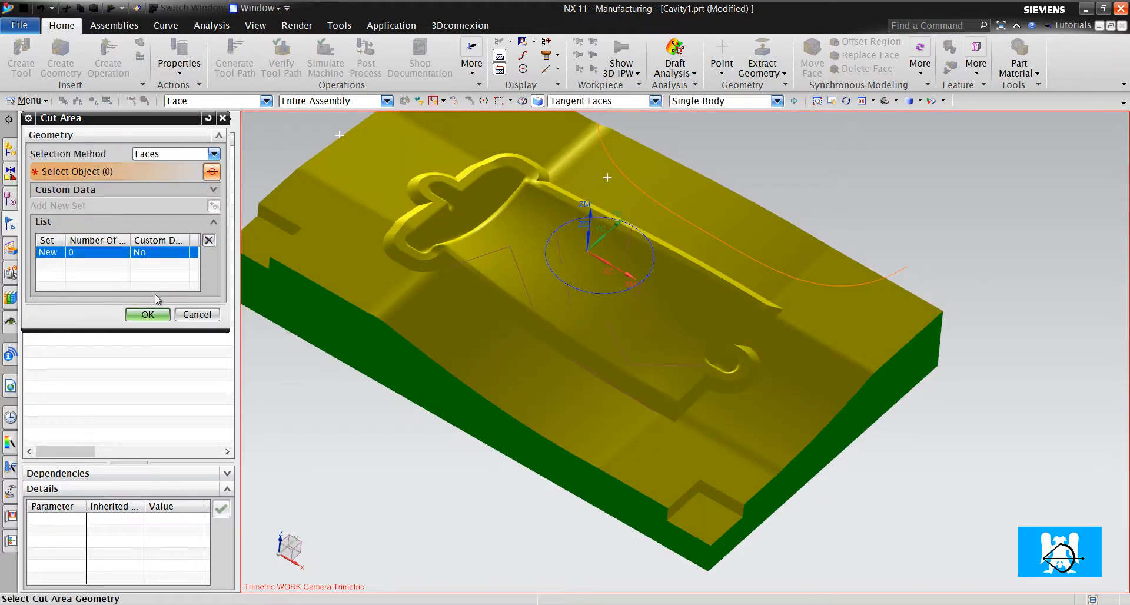
left_click(148, 314)
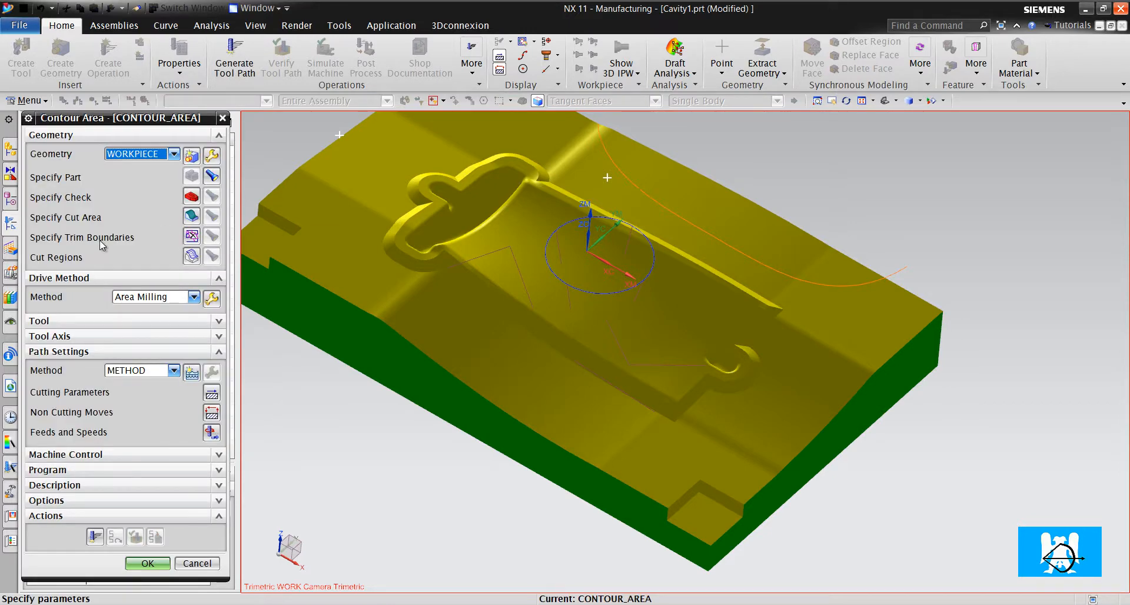
Define a trim boundary from the block's bottom face with the trimmed side set to Outside.
left_click(189, 239)
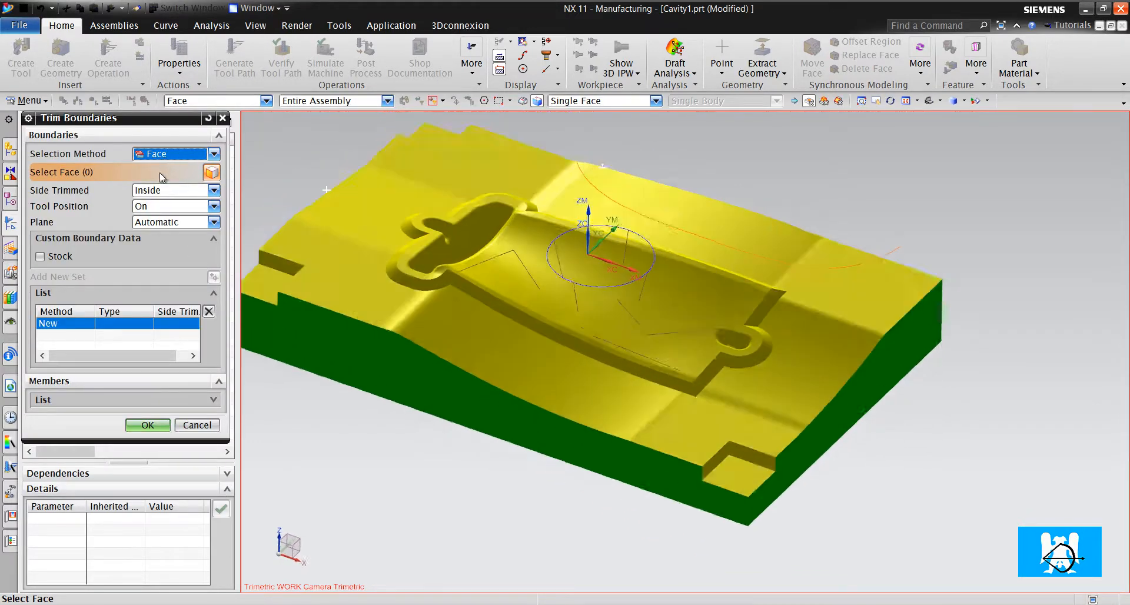
left_click(165, 190)
left_click(150, 215)
middle_click_drag(353, 353, 514, 289)
left_click(425, 404)
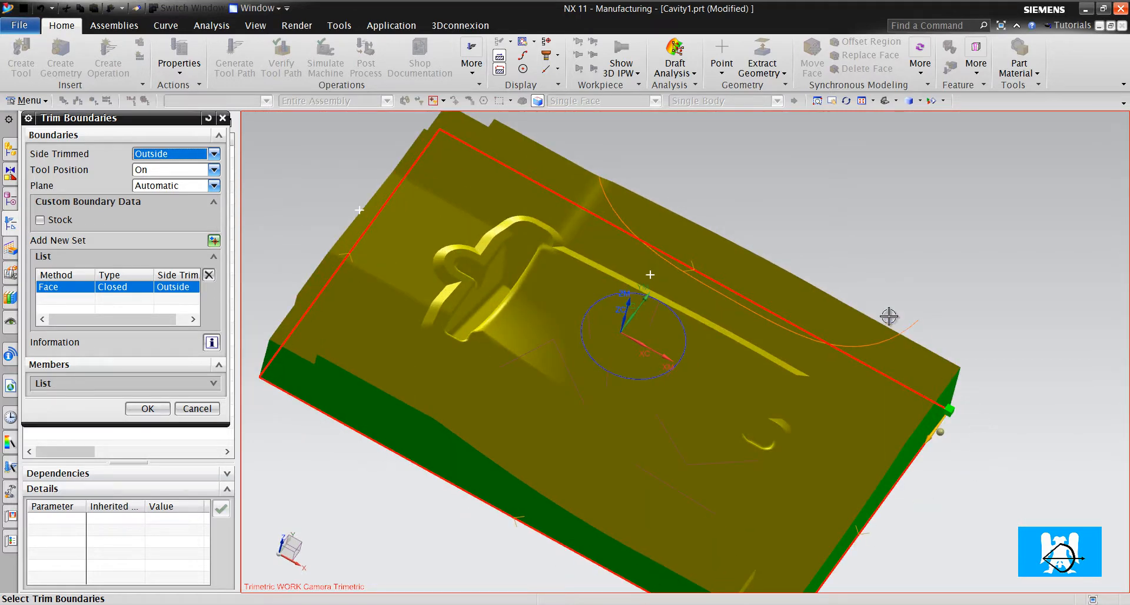
left_click(148, 409)
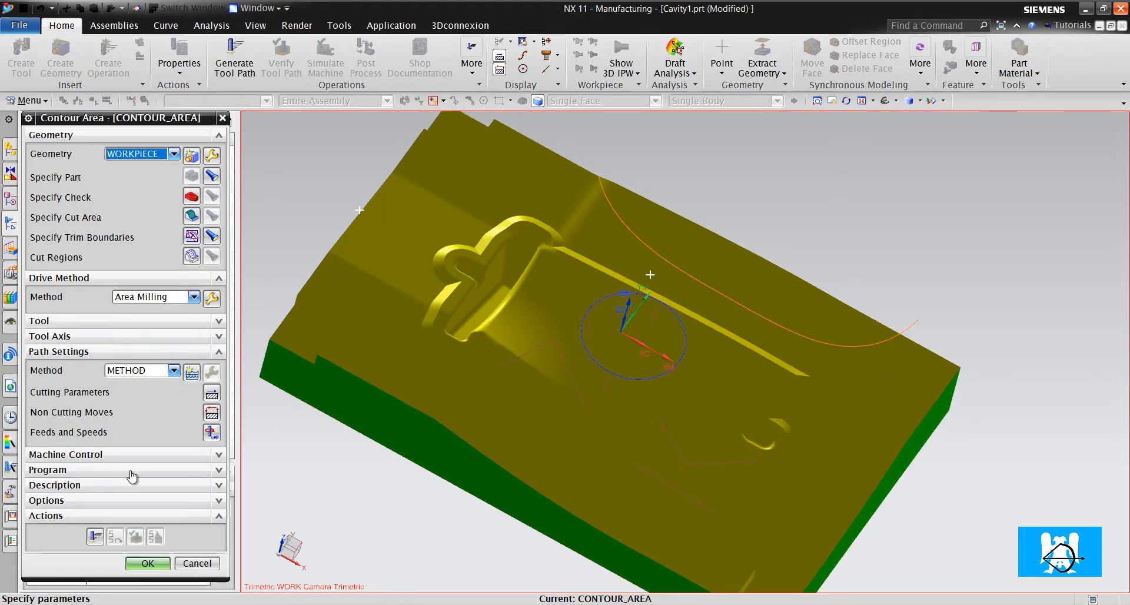
Set the Area Milling drive to a Follow Periphery non-steep cut pattern with a Constant stepover and a maximum distance of 1 mm.
left_click(211, 298)
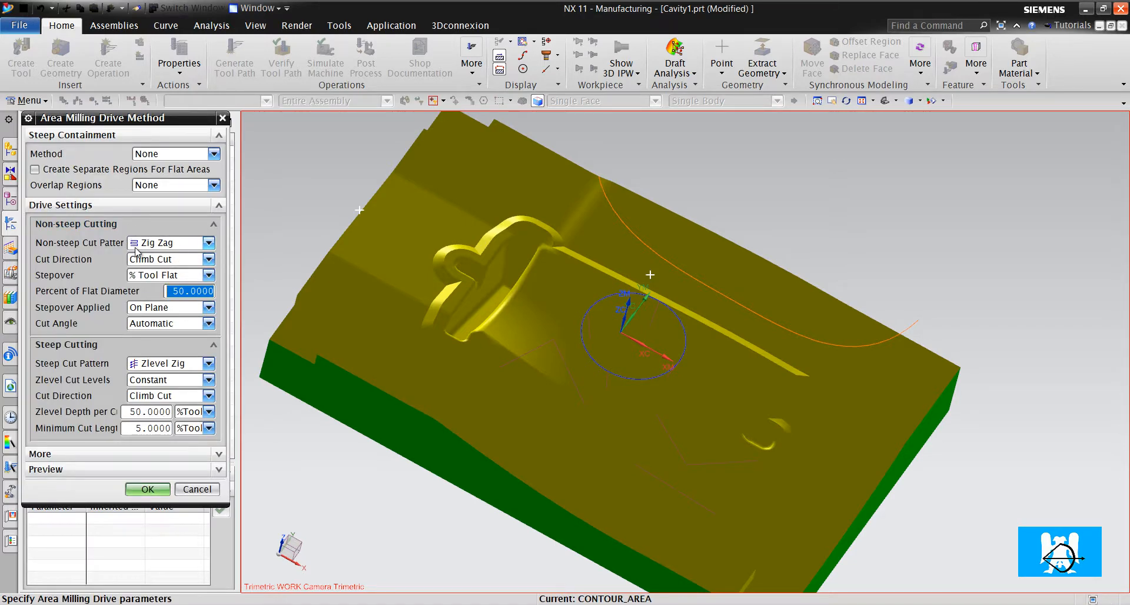
left_click(156, 246)
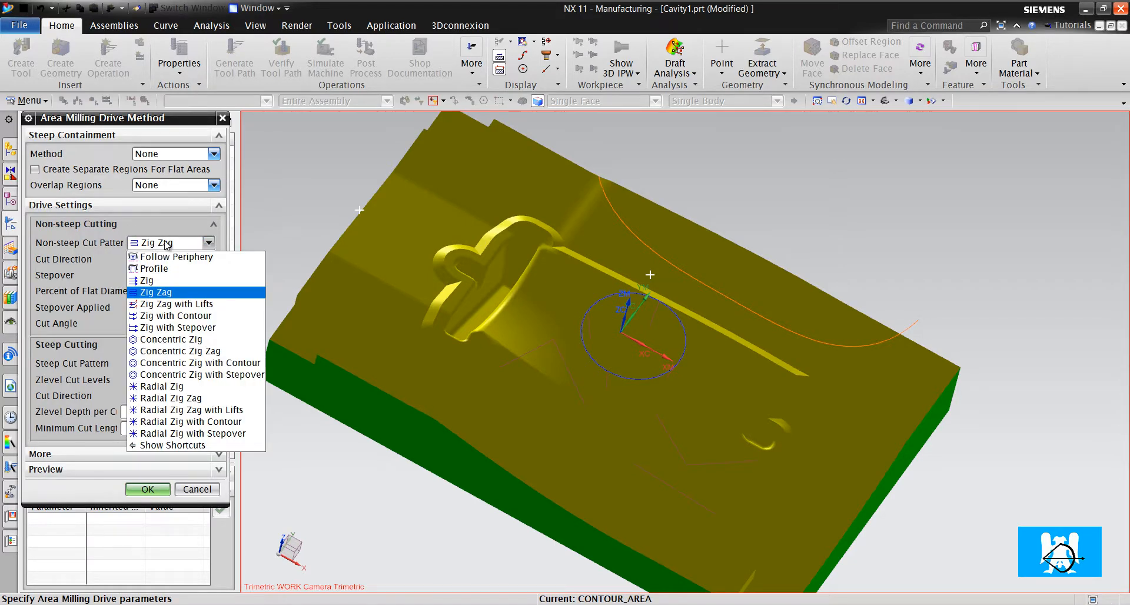
left_click(169, 257)
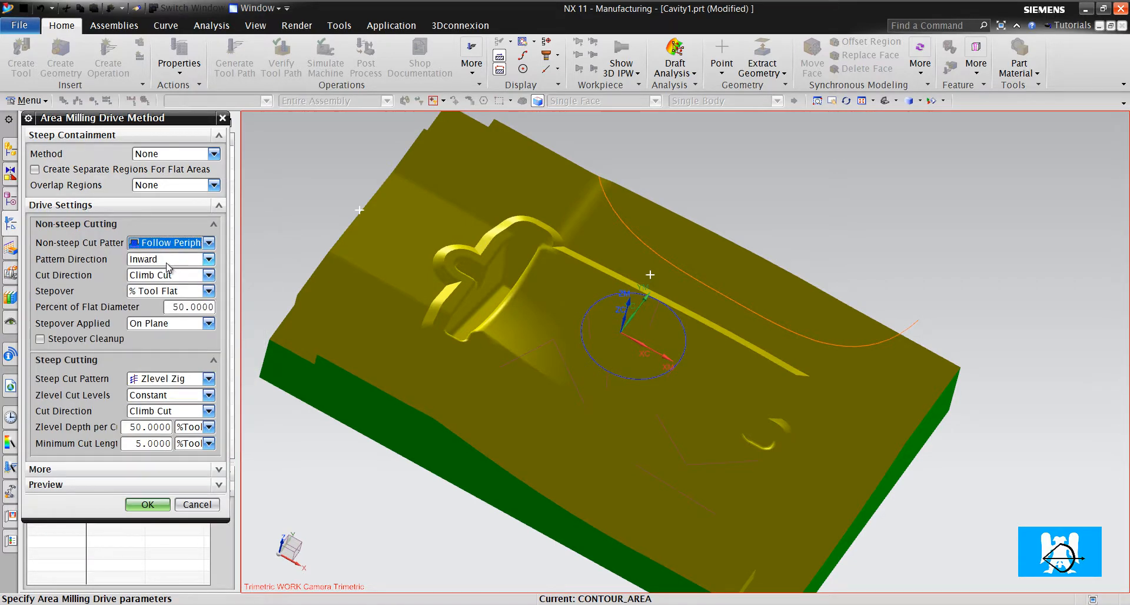
left_click(171, 293)
left_click(152, 306)
left_click(151, 307)
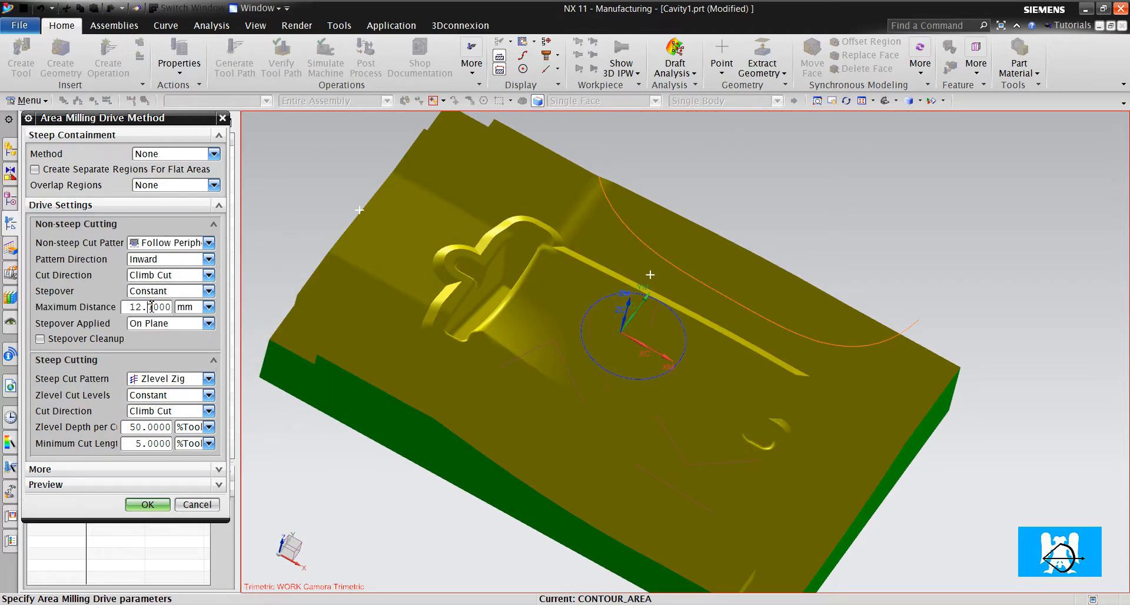
double_click(153, 306)
type("1")
left_click(147, 504)
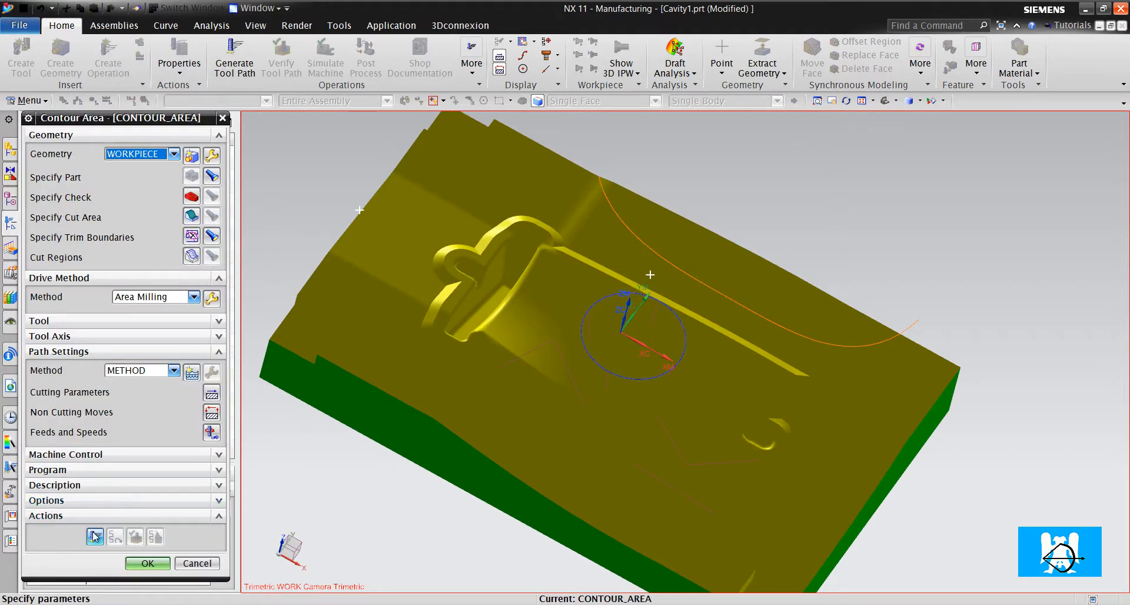
Generate the Contour Area tool path, keeping Area Milling as the drive method.
left_click(94, 535)
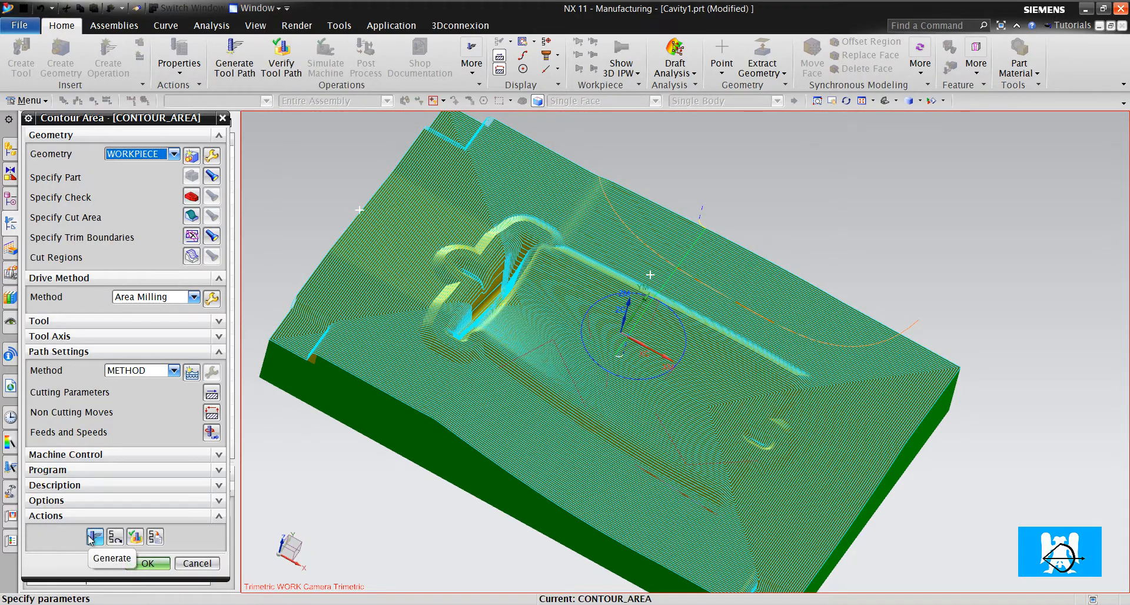
left_click(155, 298)
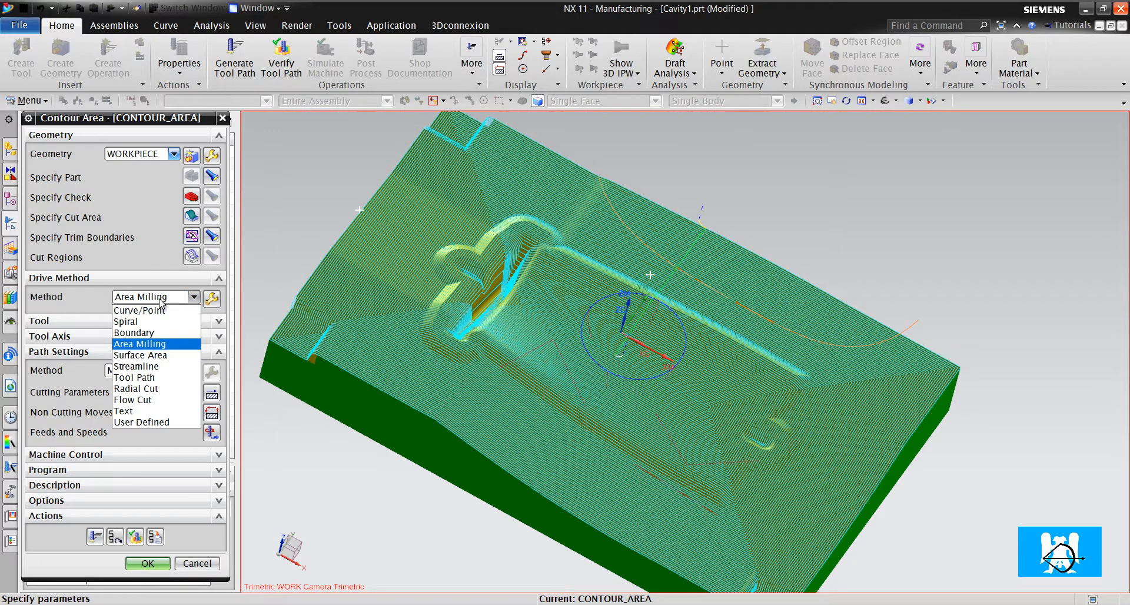
left_click(162, 301)
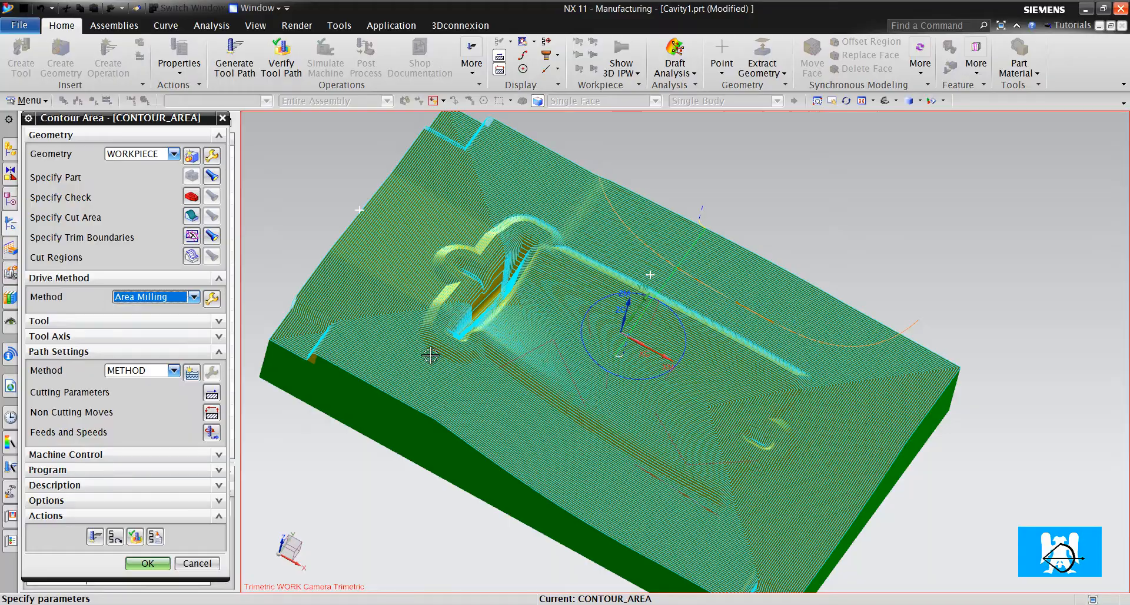
Replay the tool path and examine its pass spacing on the cavity's steep walls, from above and at an angle.
scroll(471, 283, "up", 2)
scroll(471, 283, "up", 4)
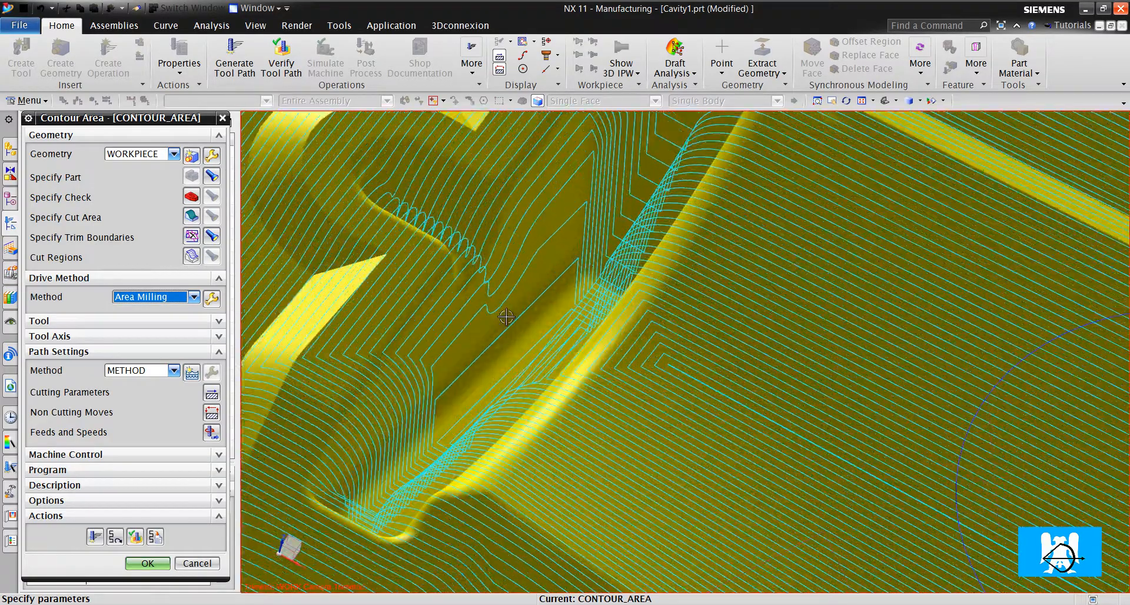
mouse_move(527, 299)
middle_mouse_down()
mouse_move(539, 252)
mouse_move(522, 289)
mouse_move(551, 306)
mouse_move(514, 306)
middle_mouse_up()
key("F8")
scroll(665, 239, "down", 3)
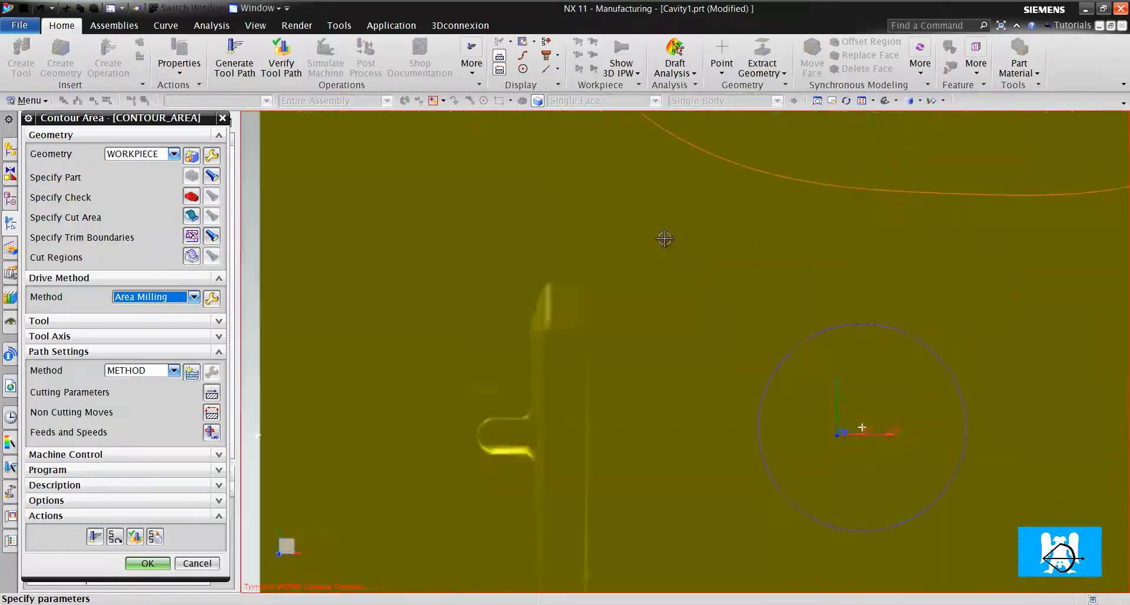
left_click(115, 536)
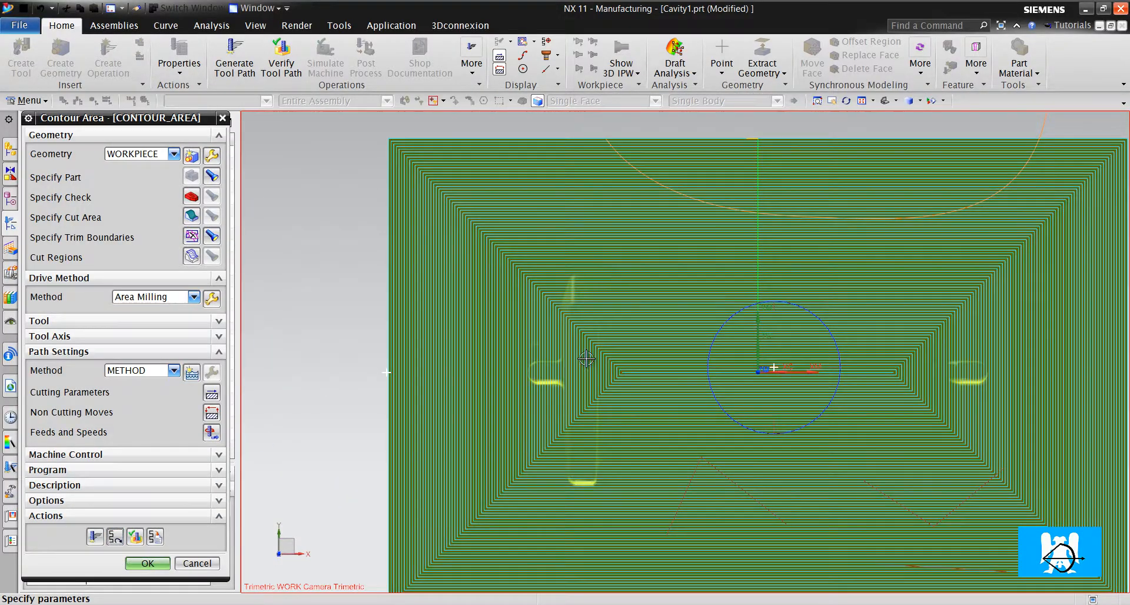
scroll(586, 358, "up", 2)
scroll(552, 340, "down", 1)
scroll(552, 339, "down", 2)
scroll(592, 287, "up", 4)
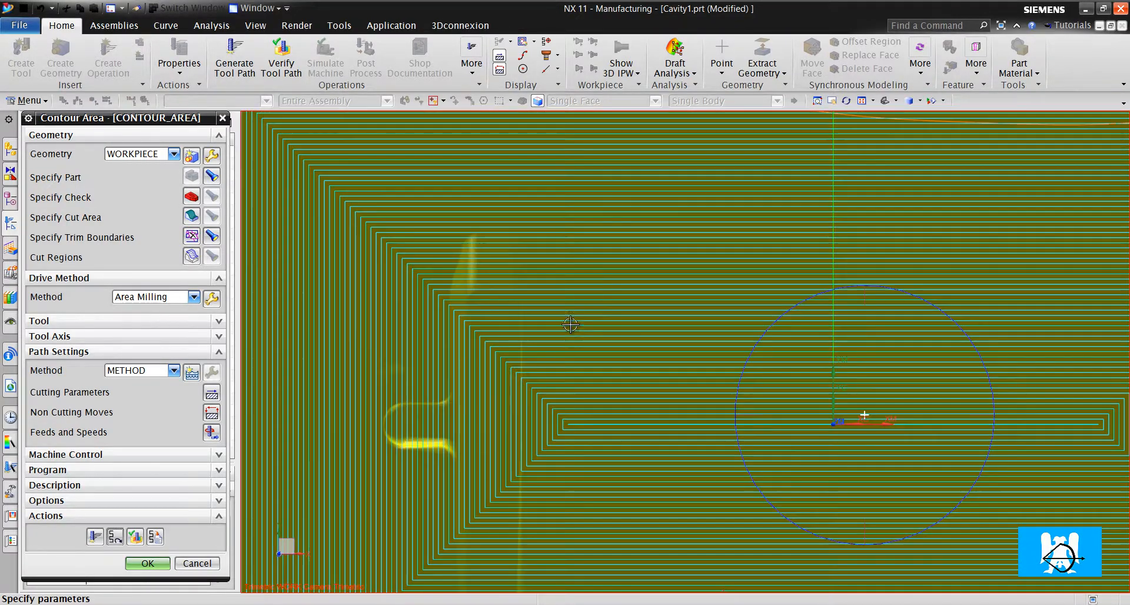
scroll(582, 274, "down", 3)
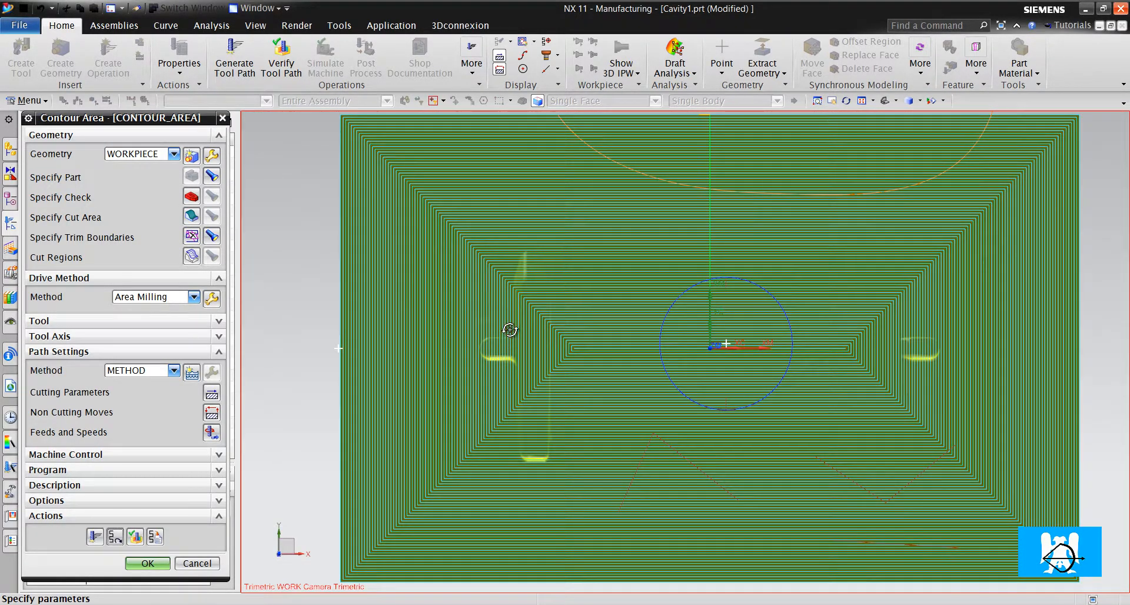
middle_click_drag(509, 330, 550, 304)
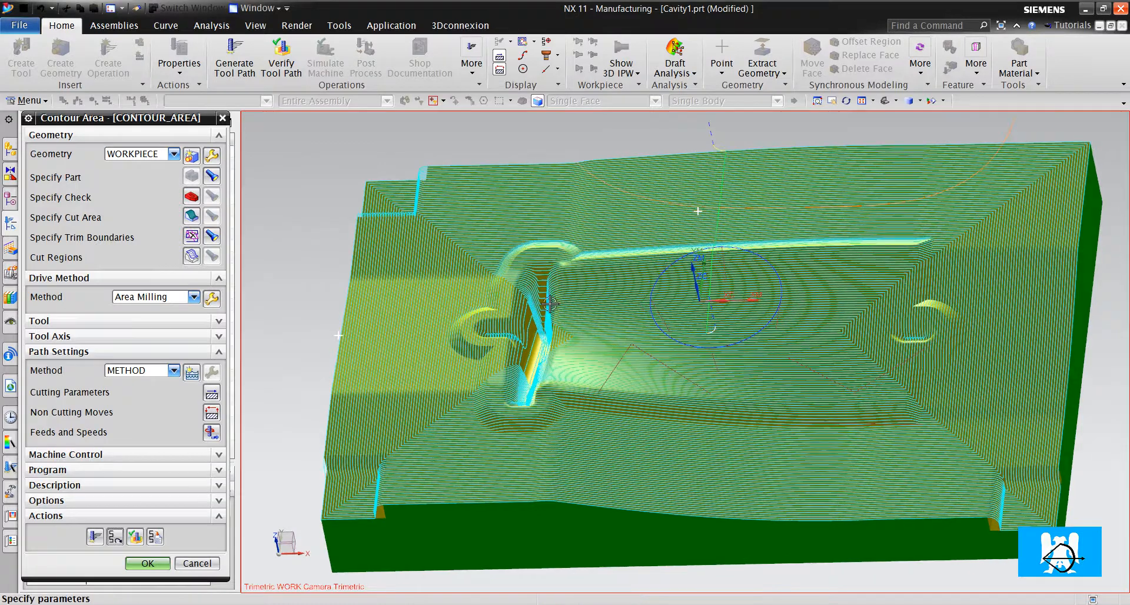
scroll(549, 303, "up", 2)
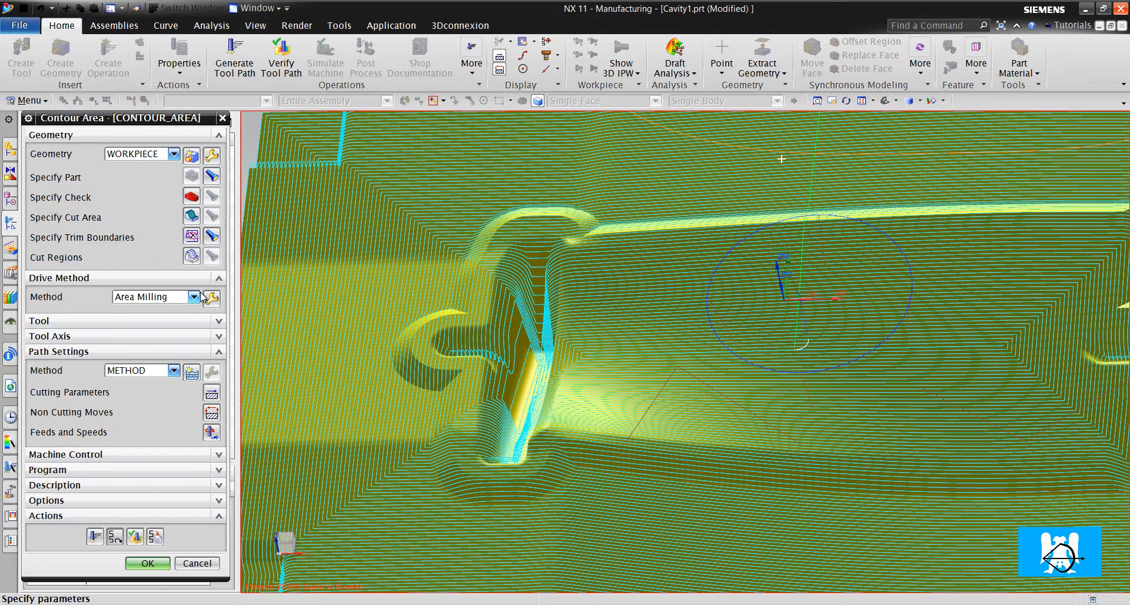
key("Escape")
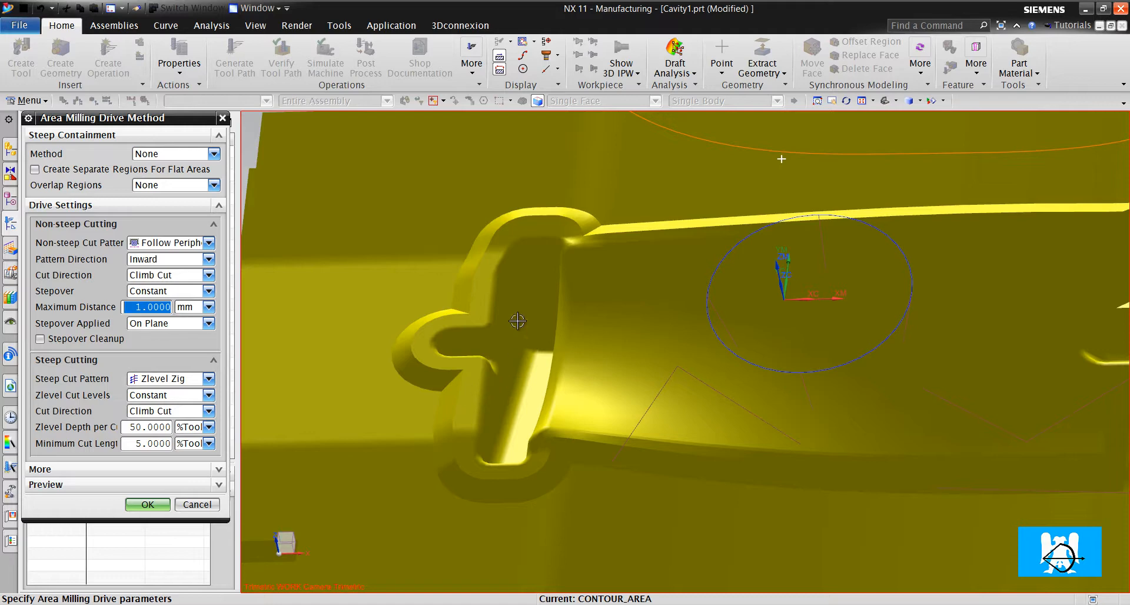
Apply the Area Milling drive's non-steep stepover On Part and regenerate the Contour Area tool path.
left_click(180, 325)
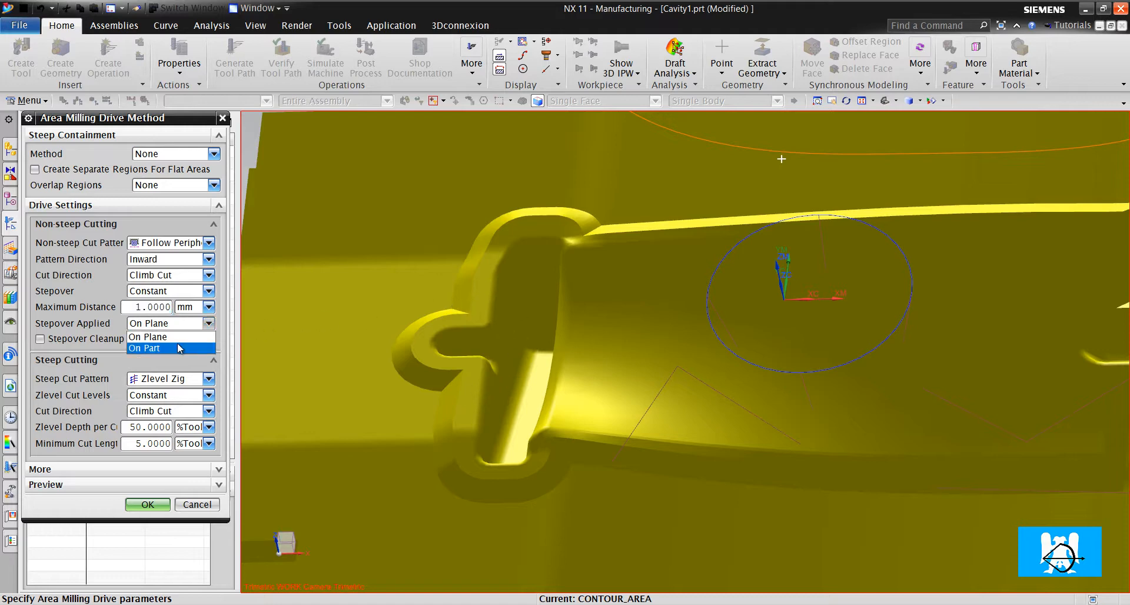
left_click(179, 341)
left_click(151, 504)
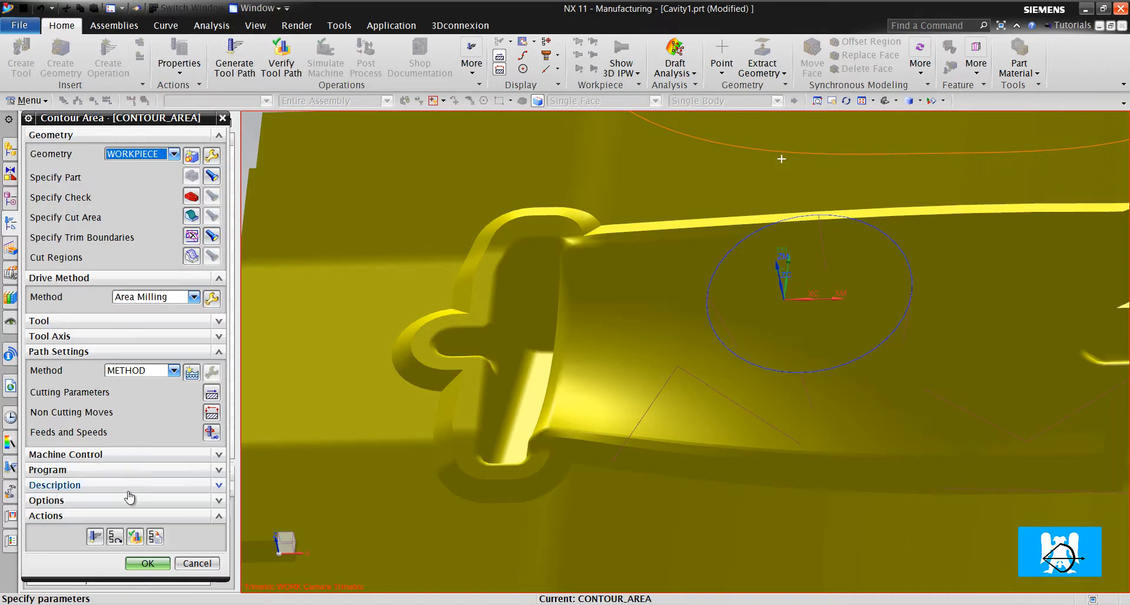
left_click(96, 536)
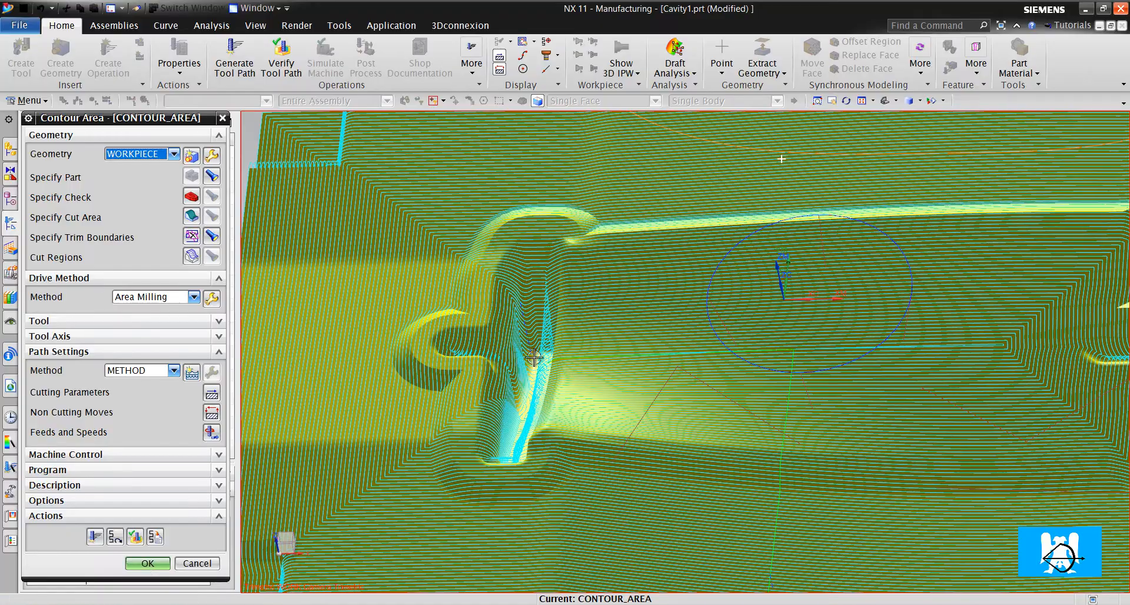
Examine the regenerated tool path's pass spacing on the cavity's steep walls from several angles.
scroll(522, 339, "up", 5)
scroll(526, 341, "down", 6)
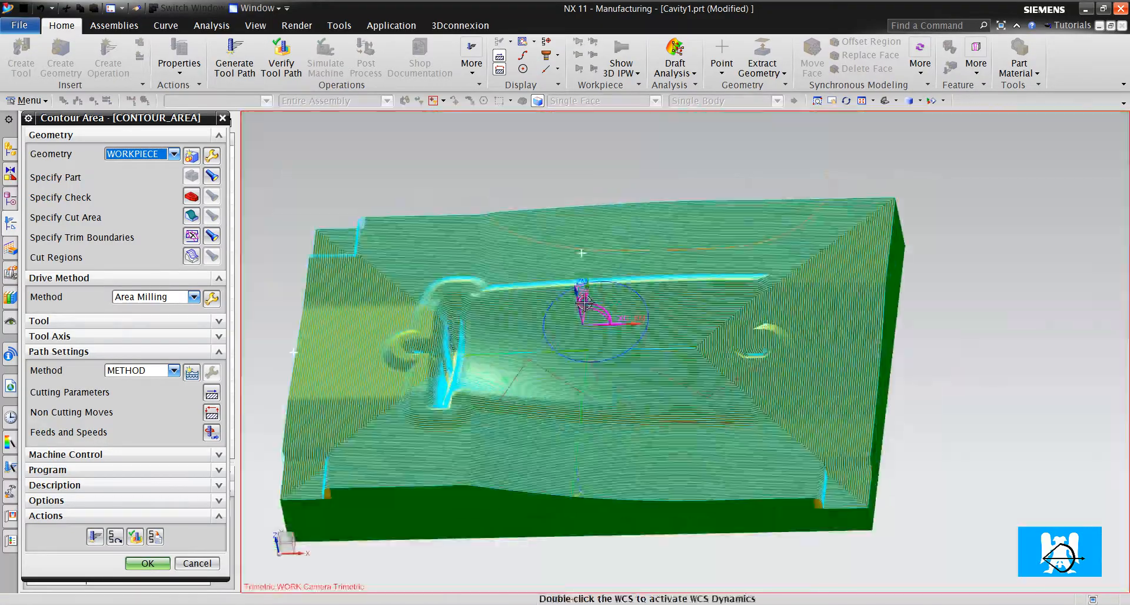
scroll(478, 366, "up", 6)
middle_click_drag(476, 367, 446, 355)
middle_click_drag(456, 365, 497, 388)
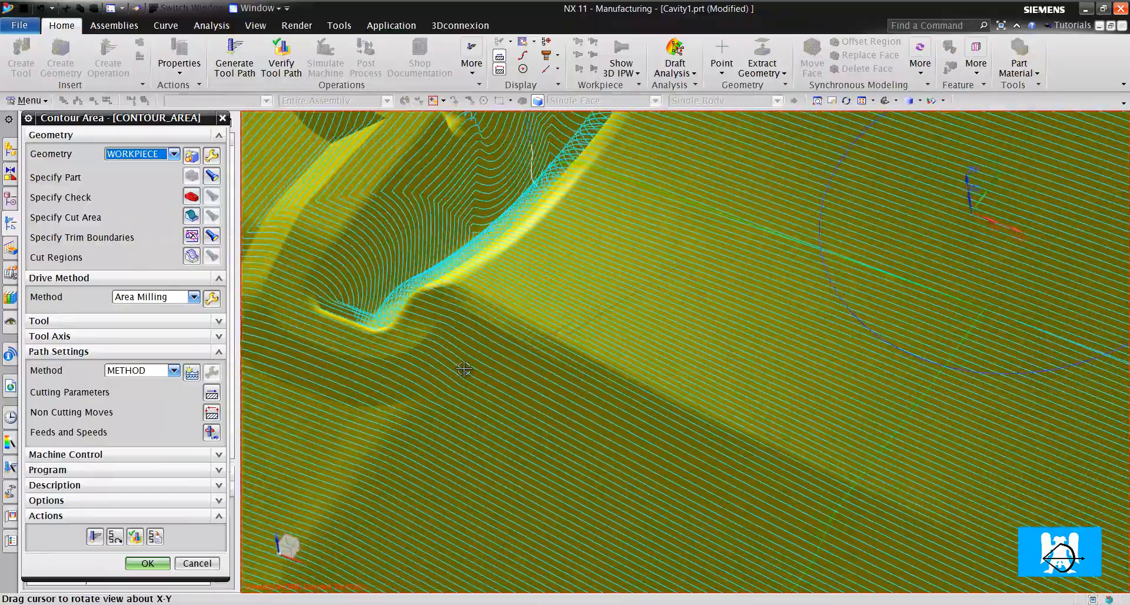
scroll(505, 385, "down", 4)
scroll(532, 272, "up", 3)
scroll(532, 272, "up", 3)
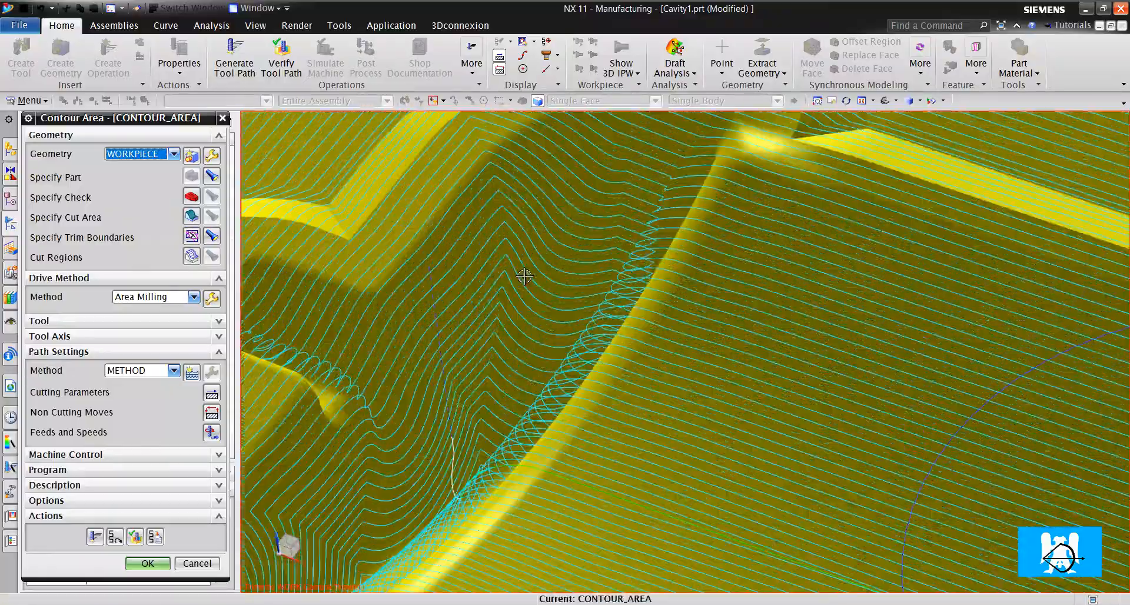
scroll(554, 261, "down", 2)
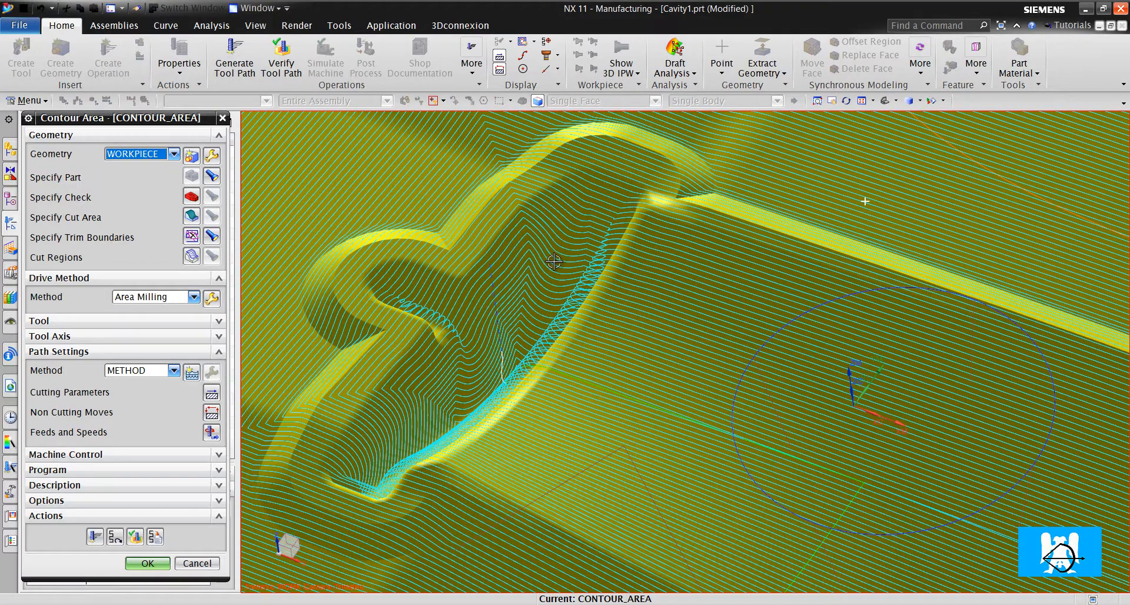
scroll(486, 300, "down", 5)
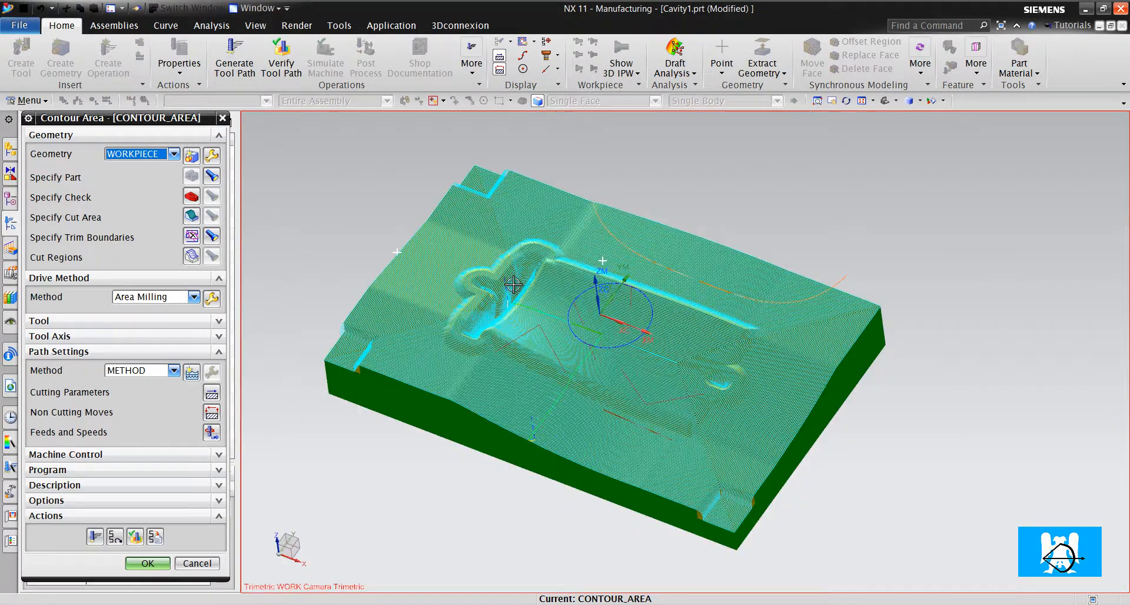
Set the non-steep cut pattern to Zig Zag with a specified cut angle of 45 degrees from XC, and regenerate the tool path.
left_click(212, 299)
left_click(166, 241)
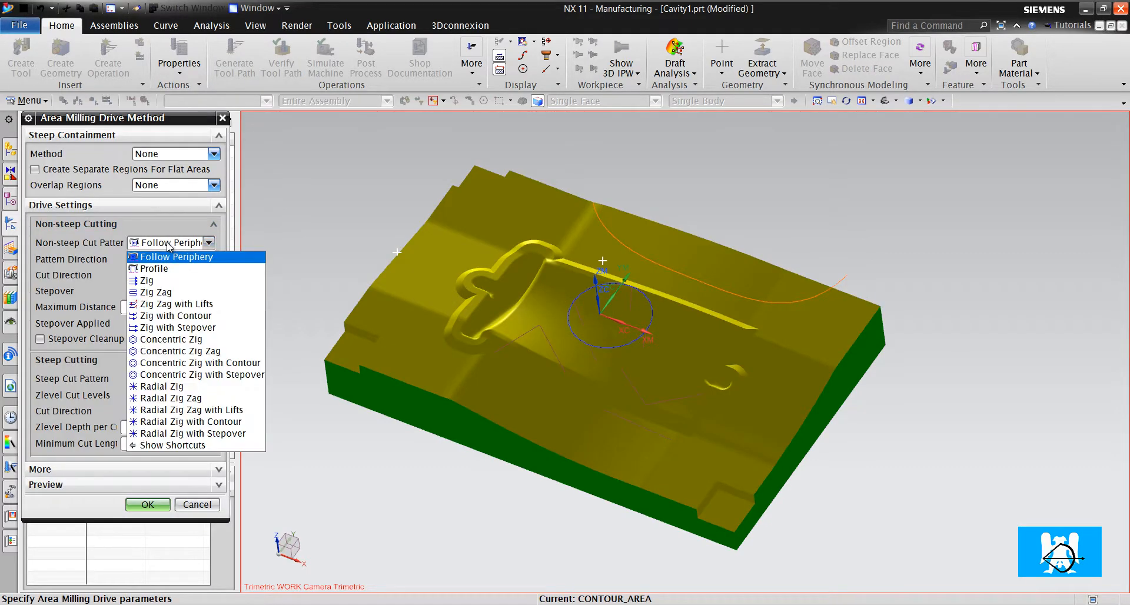
left_click(178, 292)
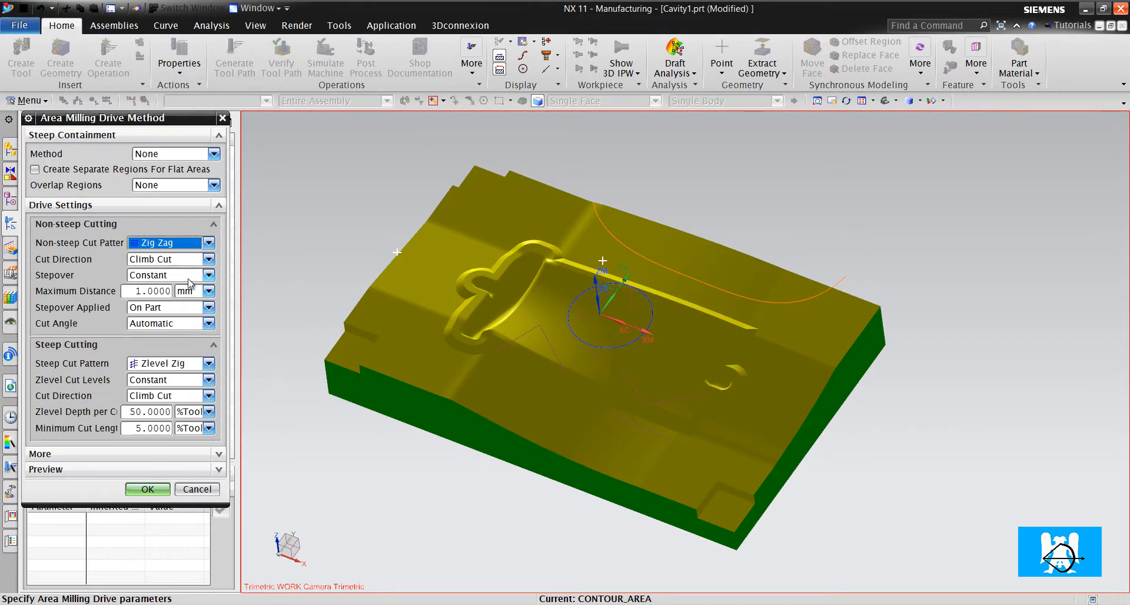
left_click(165, 323)
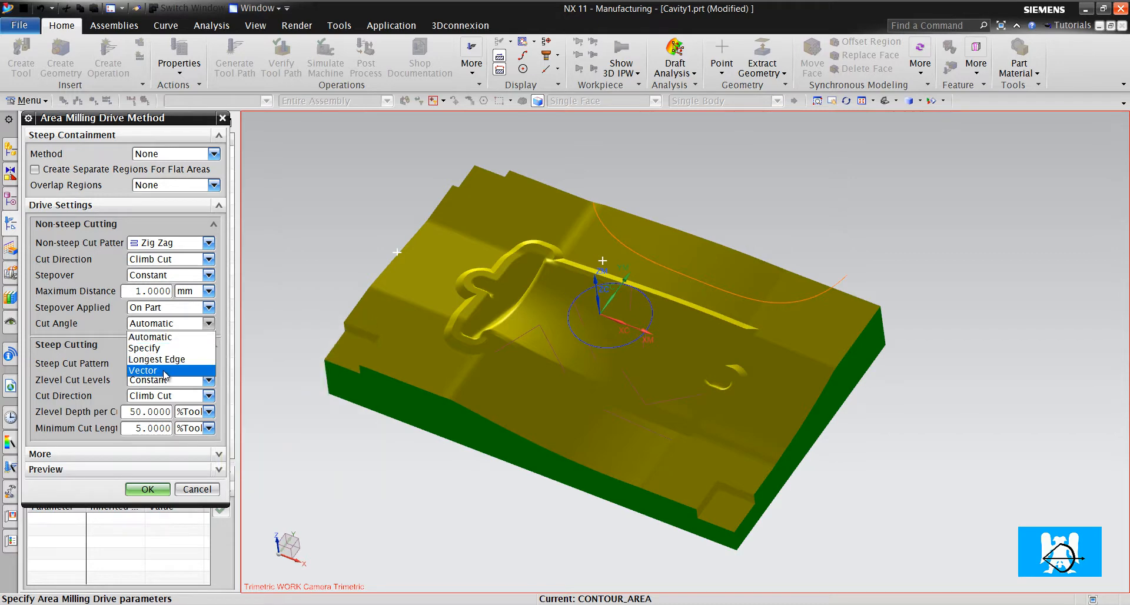
left_click(165, 371)
left_click(167, 323)
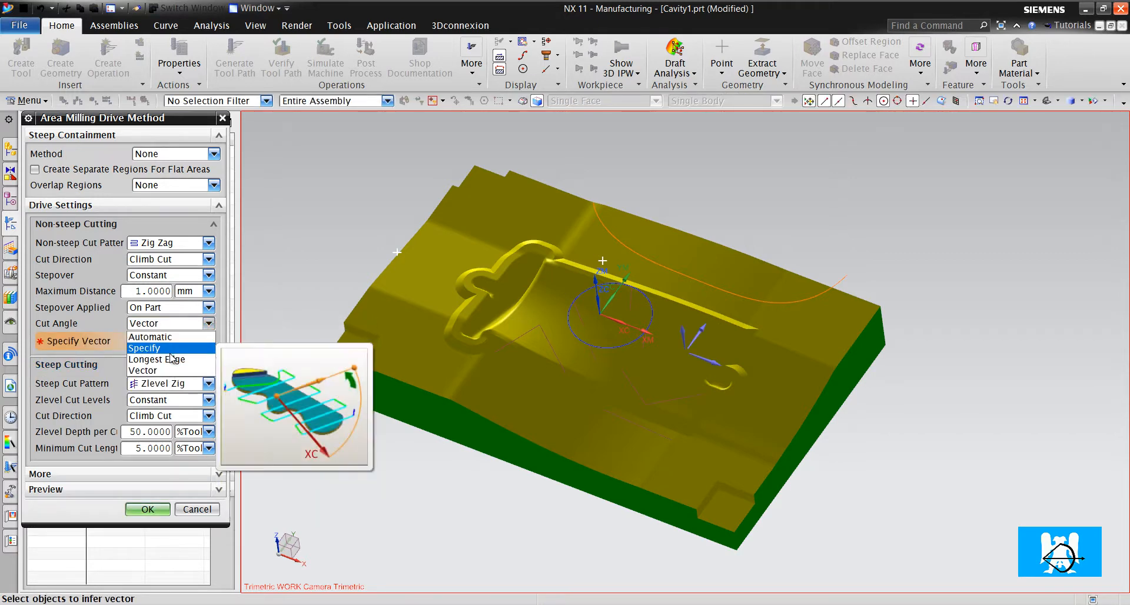
left_click(169, 349)
left_click(193, 339)
type("45")
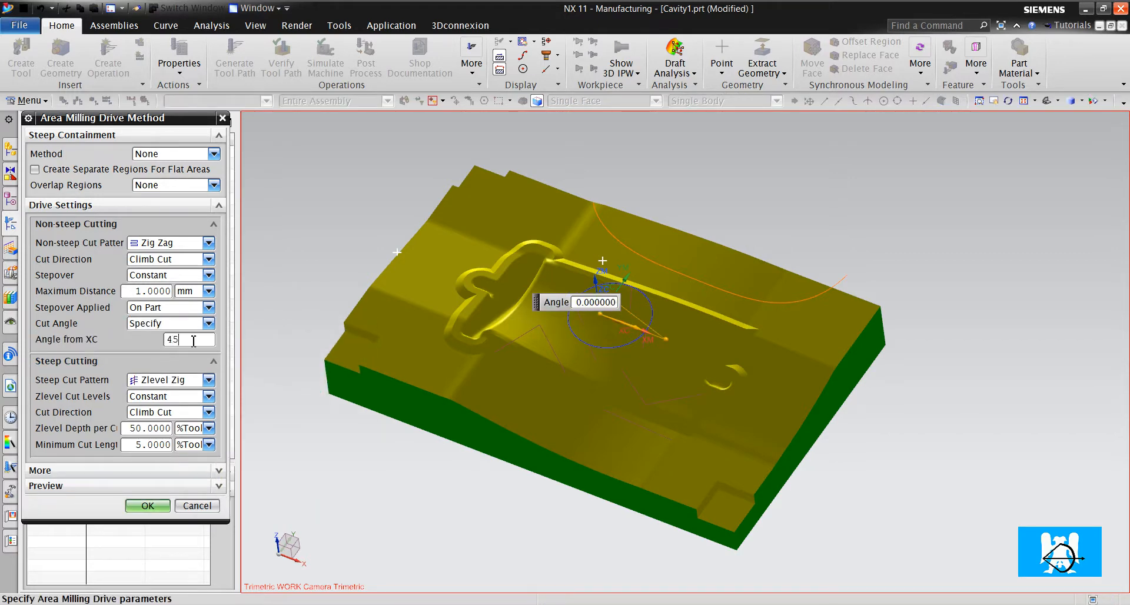
left_click(147, 505)
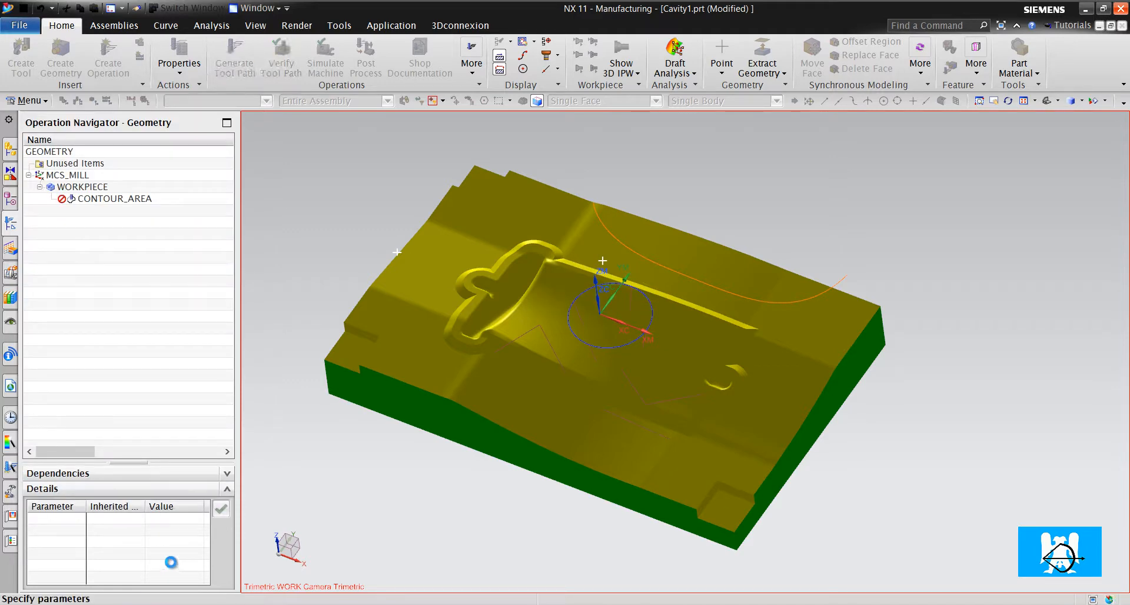
left_click(95, 536)
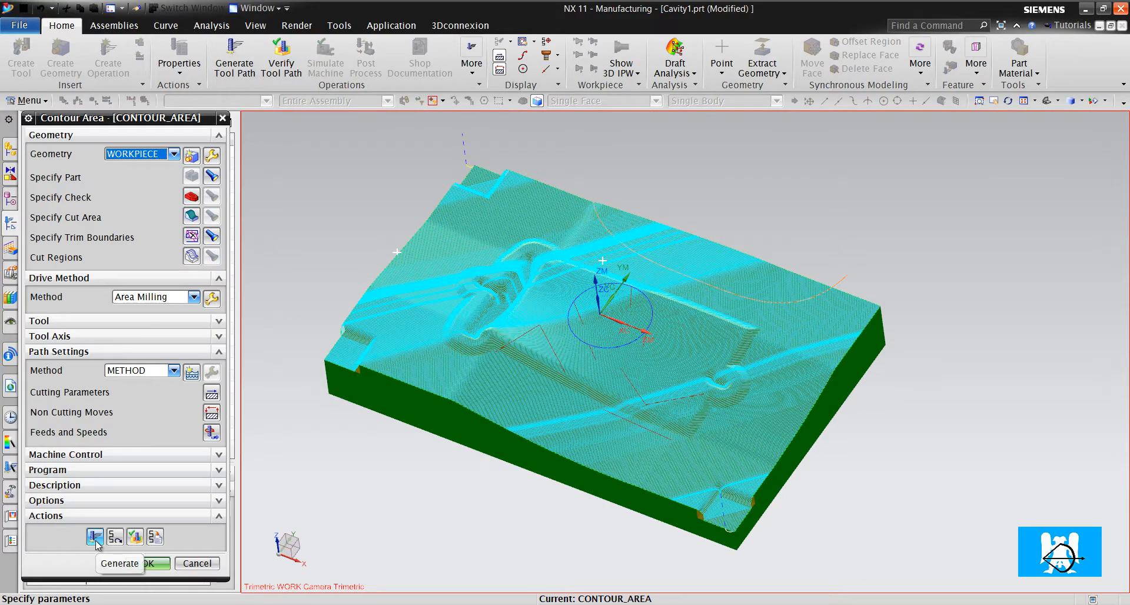
Examine the angled zig-zag passes inside the cavity and where they end at the block's outer edges and corner.
scroll(512, 272, "up", 5)
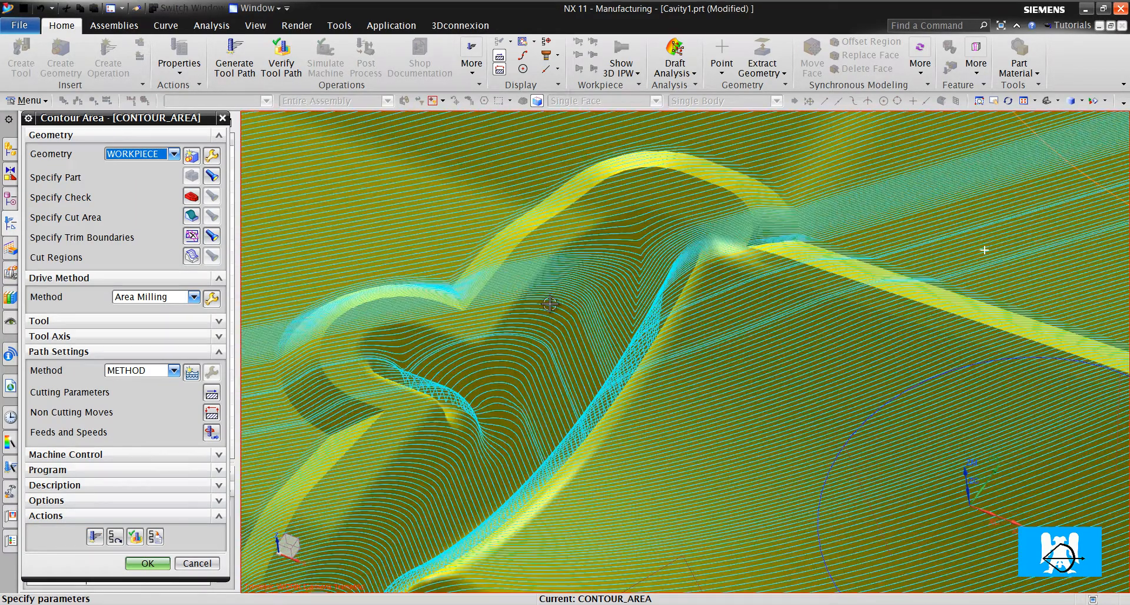
scroll(622, 277, "up", 2)
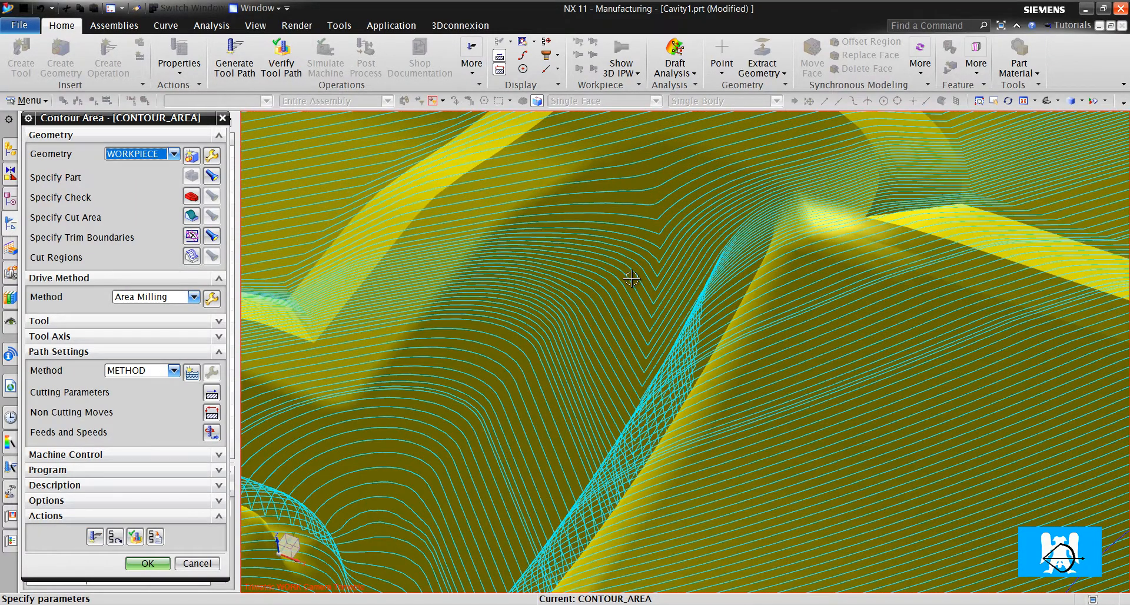
scroll(636, 281, "down", 3)
middle_click_drag(638, 282, 642, 322)
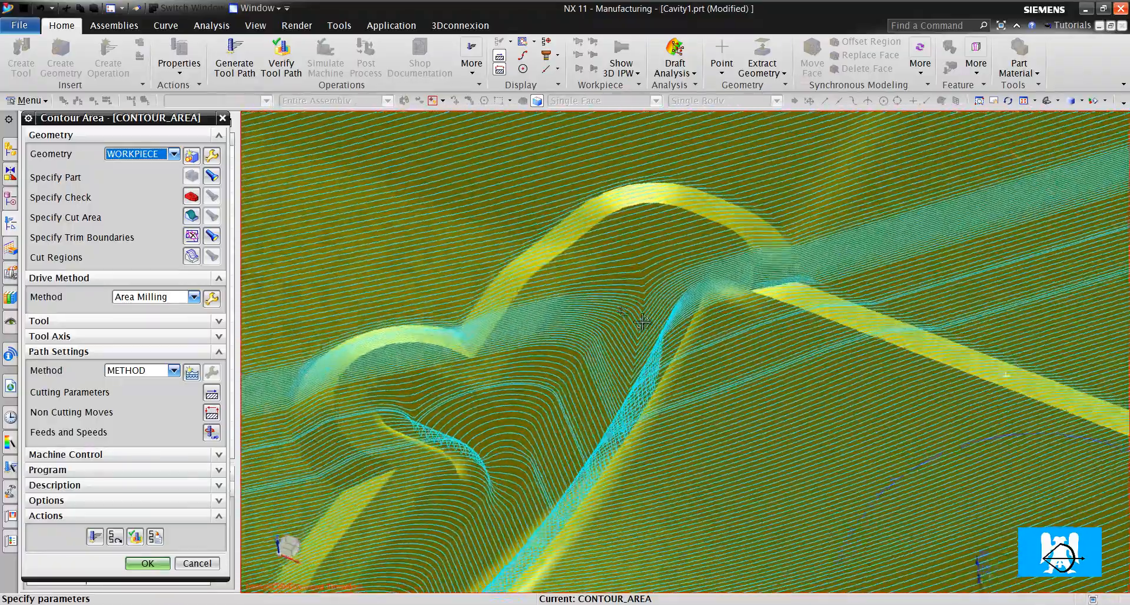
scroll(643, 322, "down", 5)
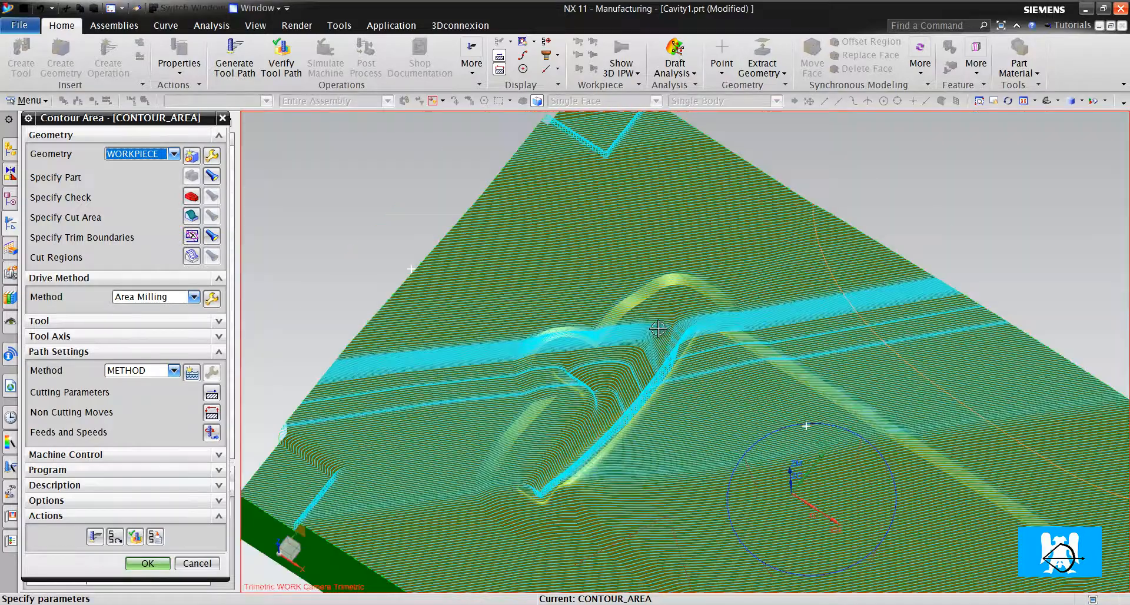
scroll(658, 328, "down", 2)
scroll(942, 412, "up", 8)
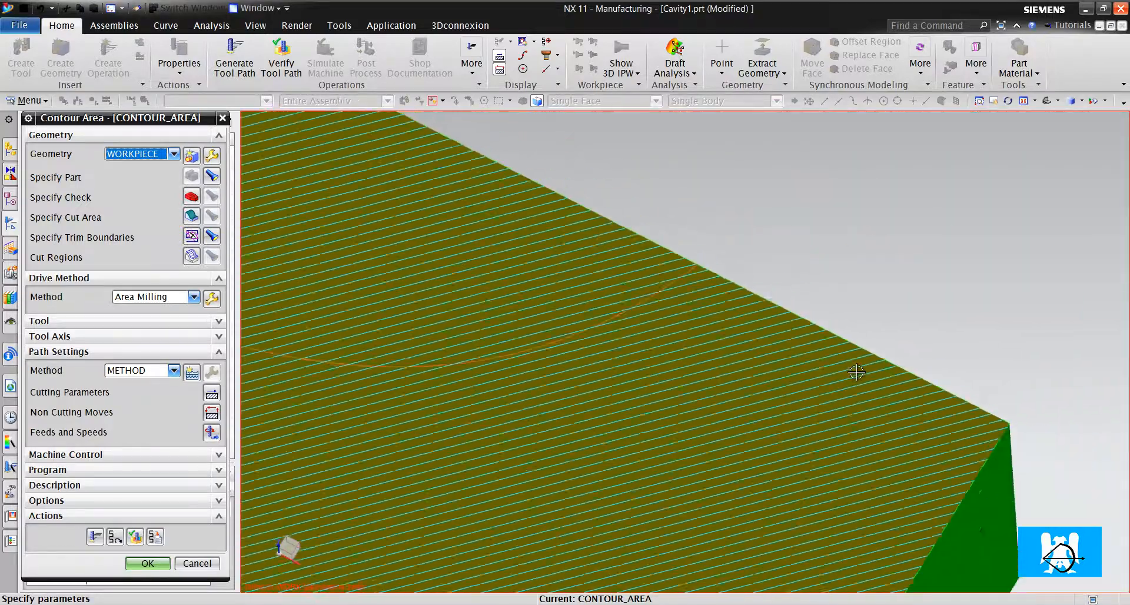
scroll(930, 400, "up", 6)
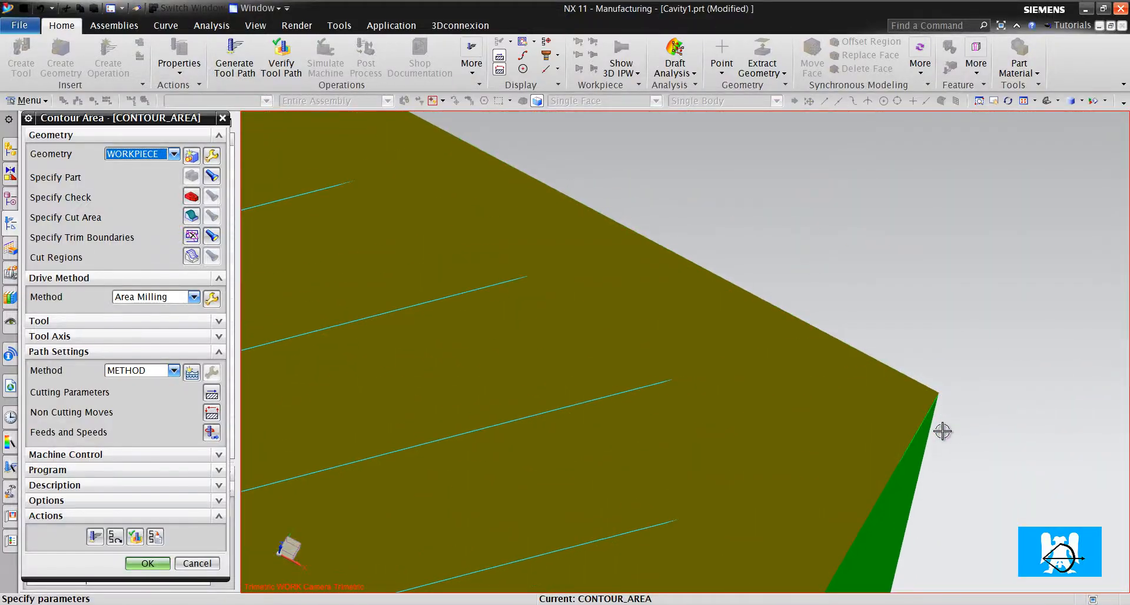
scroll(941, 413, "down", 5)
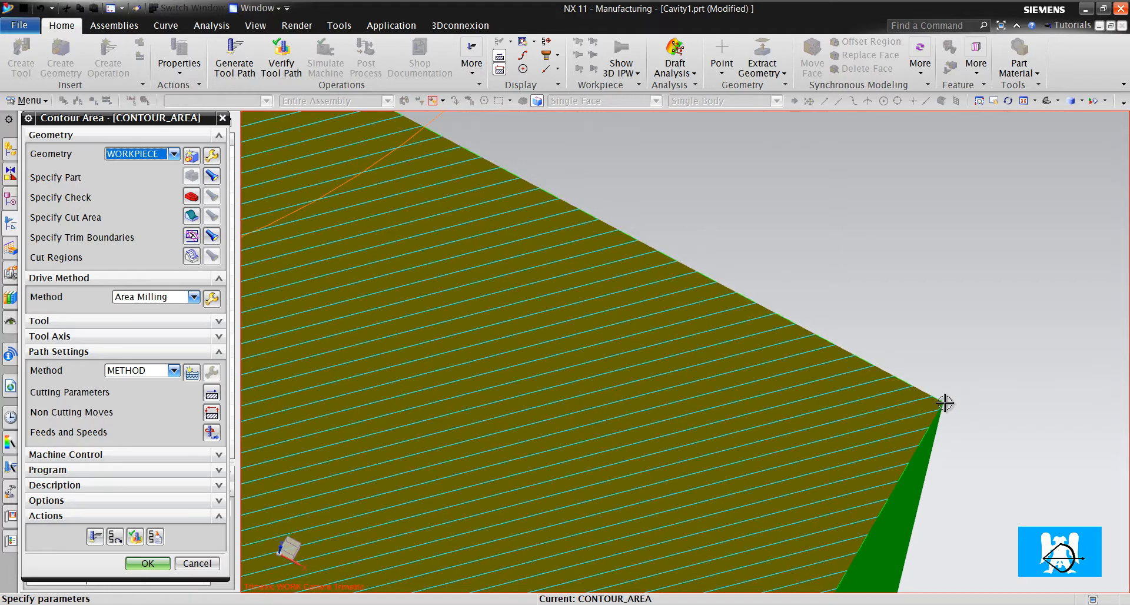
Turn on Extend at Edges in the cutting parameters with a distance of 2 mm and regenerate the tool path.
left_click(210, 396)
left_click(40, 289)
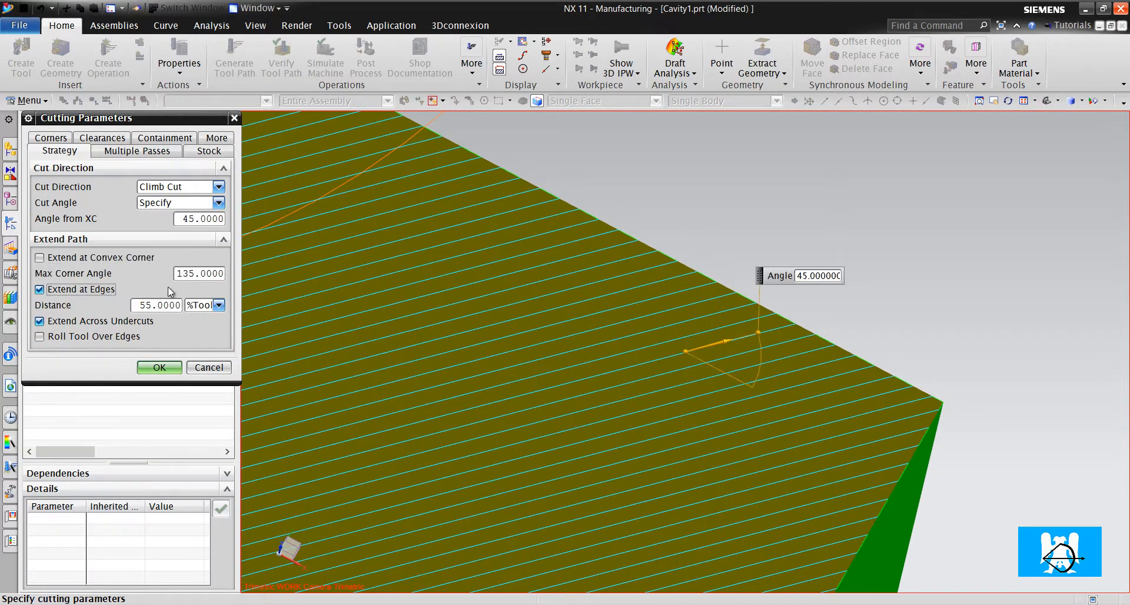
left_click(198, 318)
double_click(173, 303)
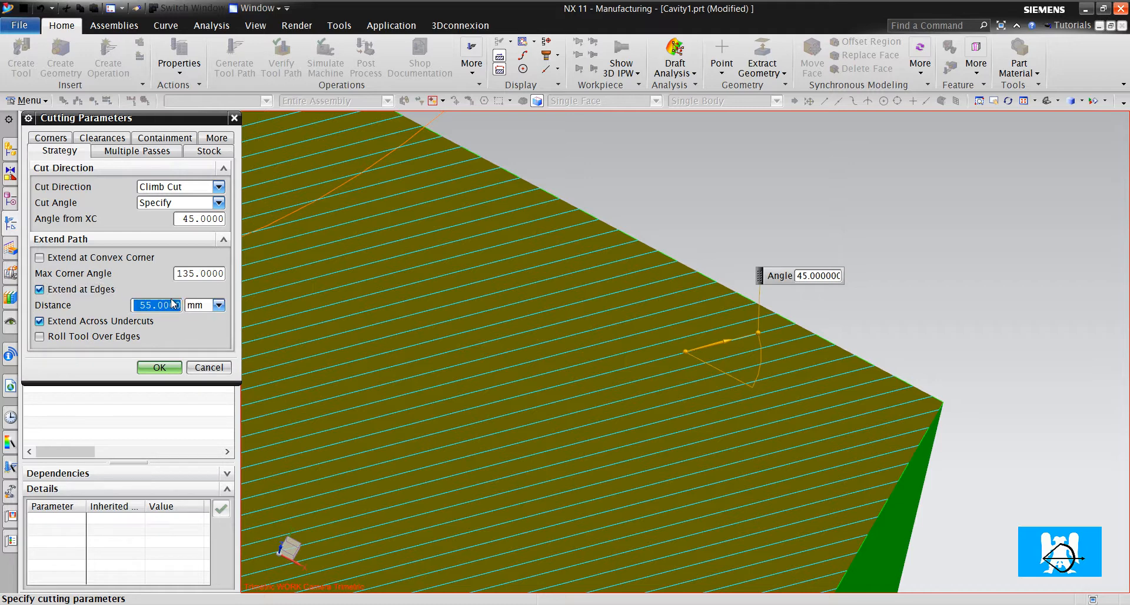
type("2")
left_click(159, 367)
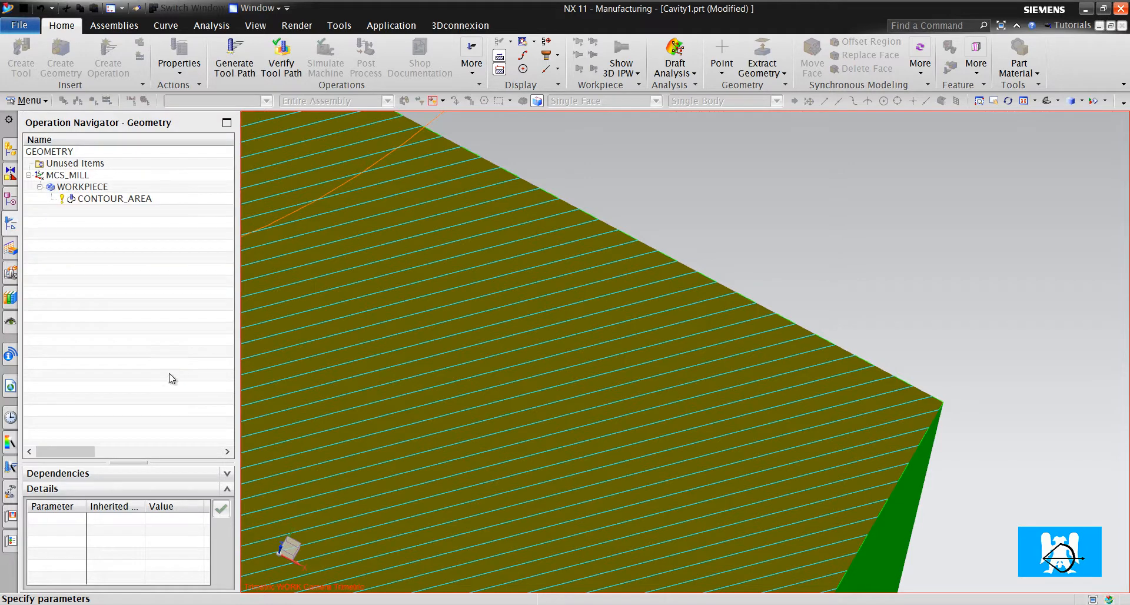
left_click(95, 537)
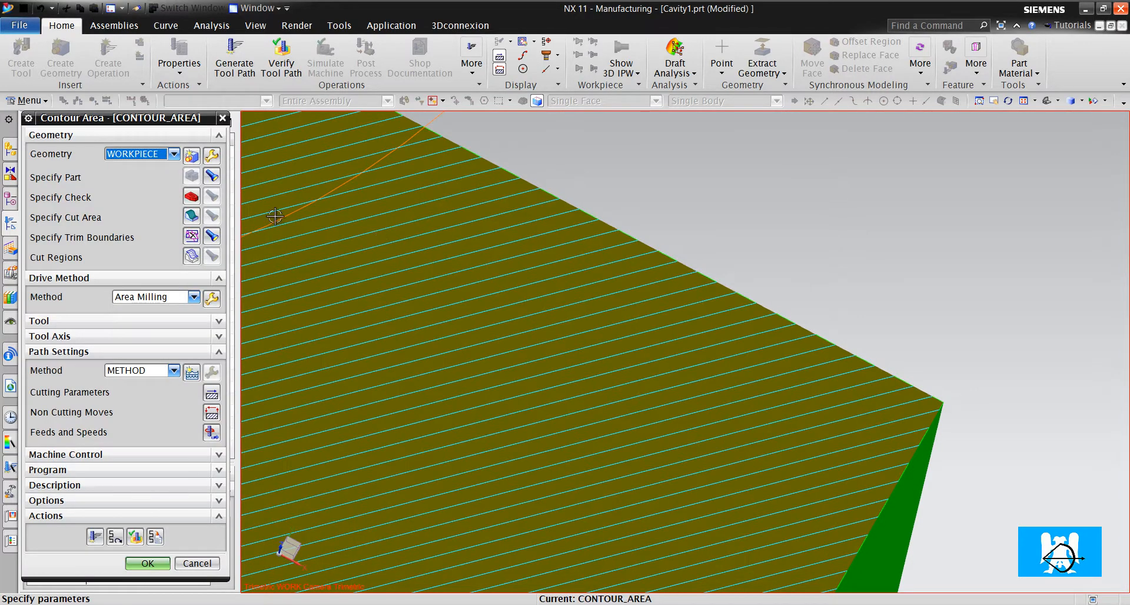
Give the trim boundary a custom stock of -3 and regenerate the tool path.
left_click(191, 236)
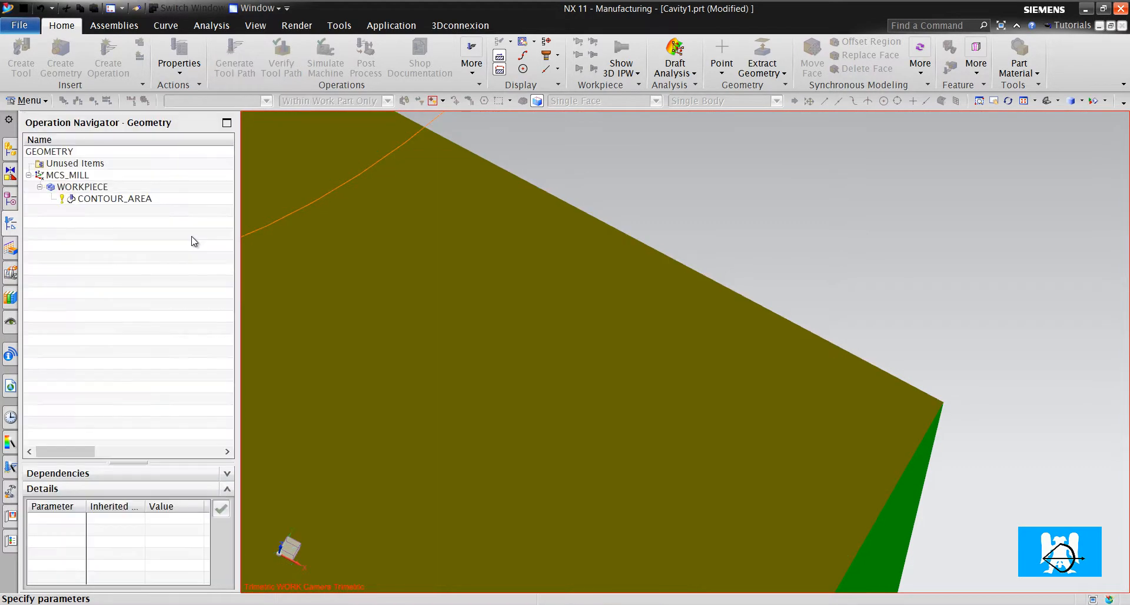
left_click(65, 220)
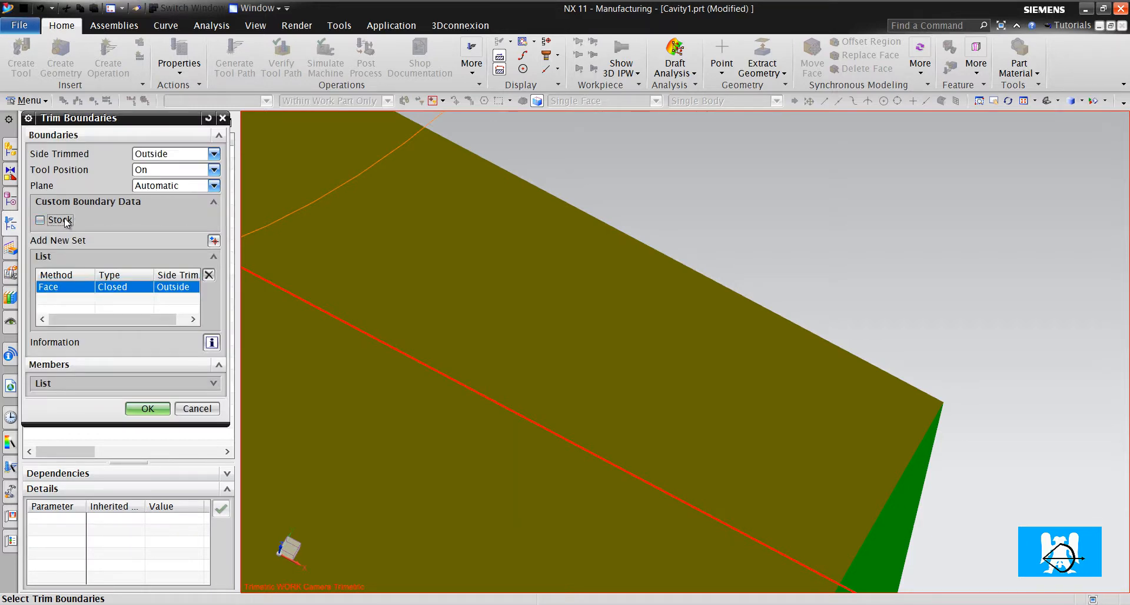
double_click(188, 236)
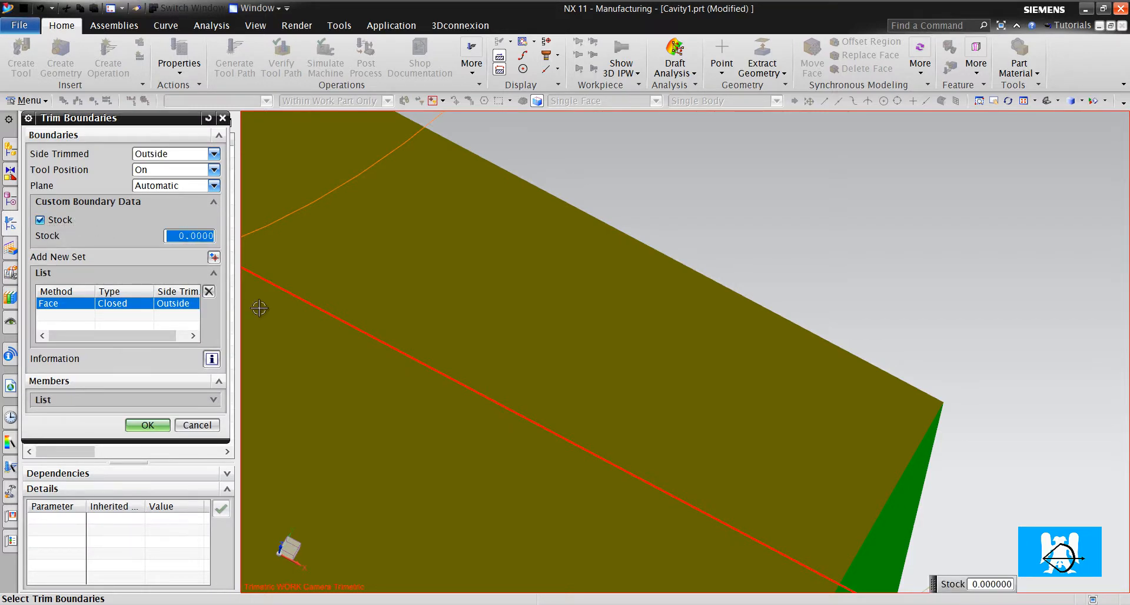
type("-3")
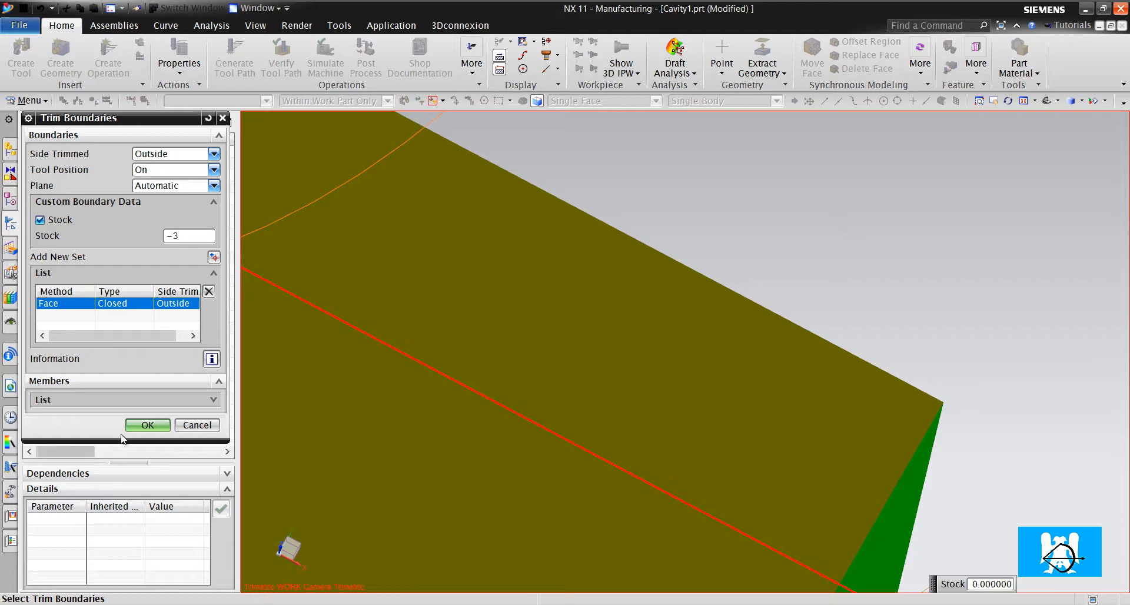
left_click(147, 425)
left_click(96, 541)
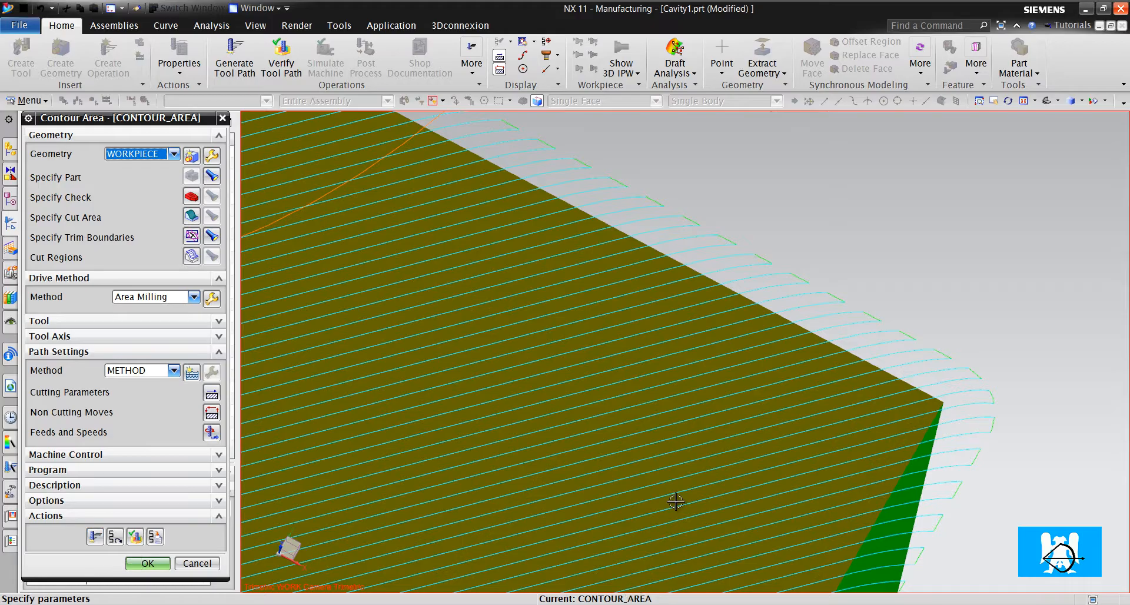
Set the Extend at Edges distance to 0.5 mm in the cutting parameters and regenerate the tool path.
scroll(777, 402, "down", 5)
scroll(850, 415, "up", 5)
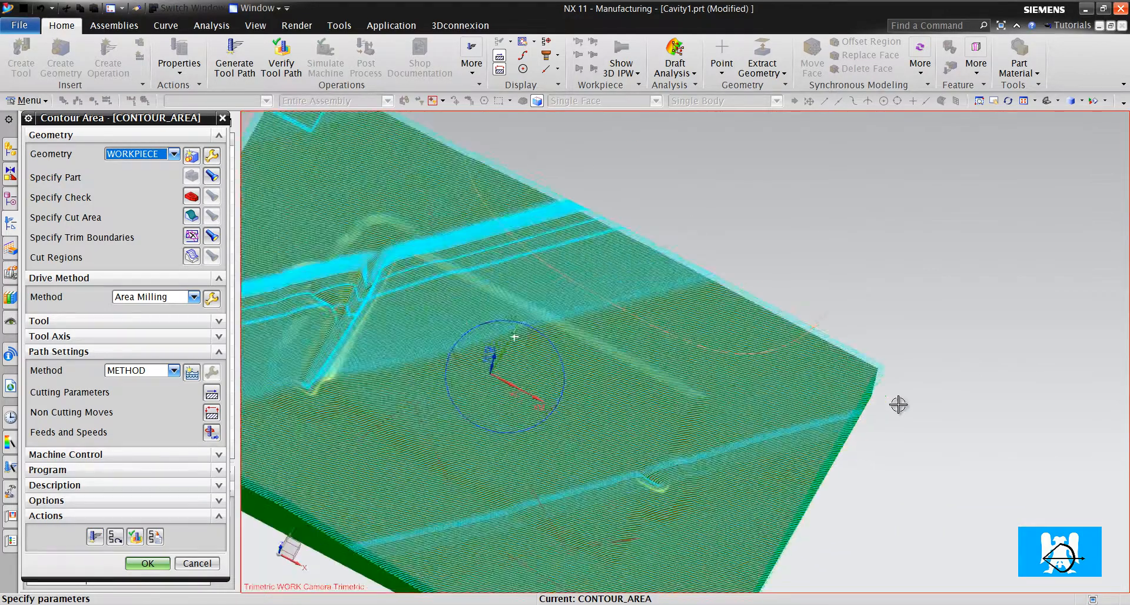
middle_click_drag(850, 415, 868, 348)
scroll(853, 320, "up", 8)
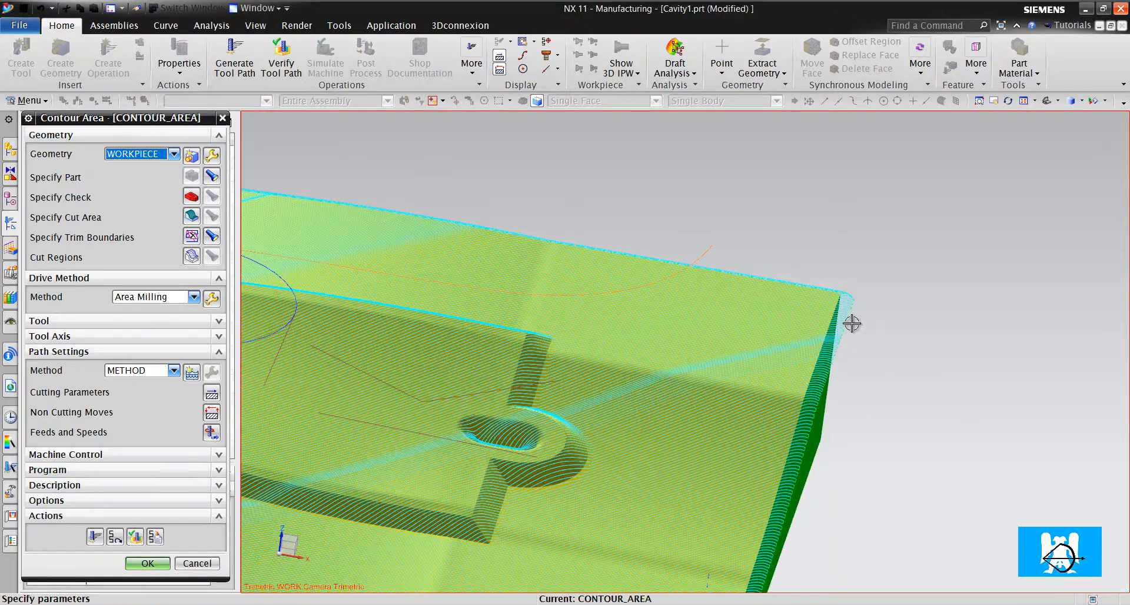
scroll(850, 301, "up", 3)
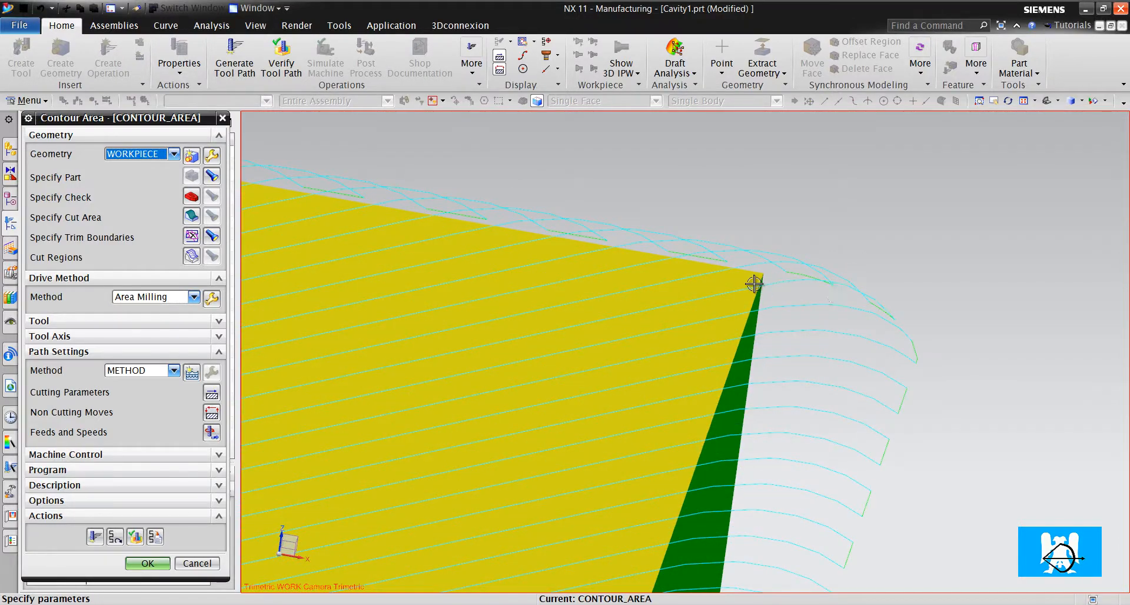
left_click(212, 394)
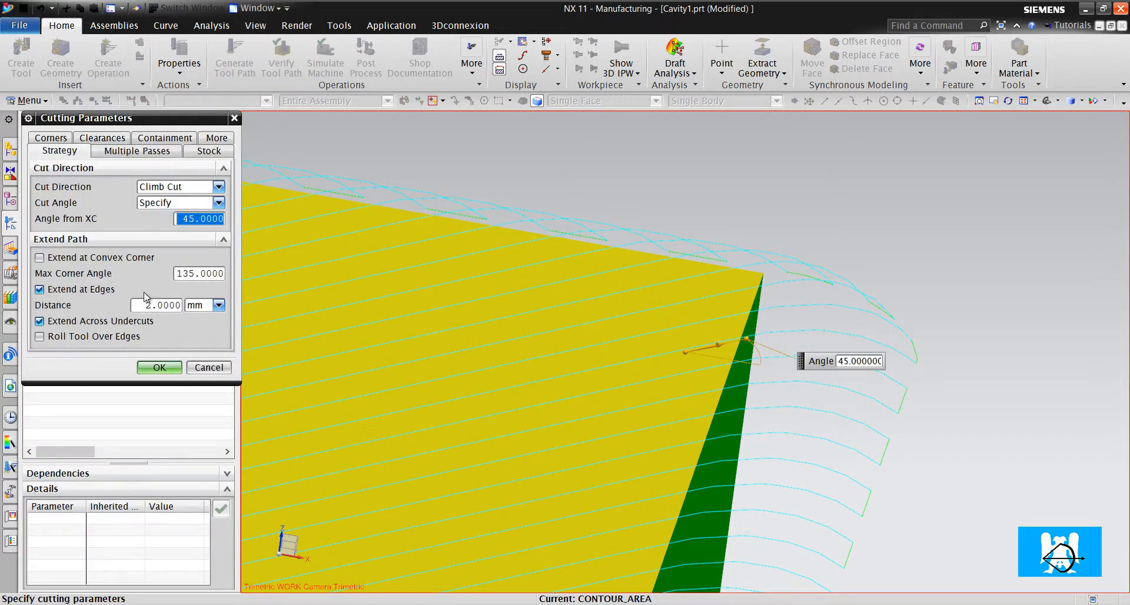
left_click(161, 305)
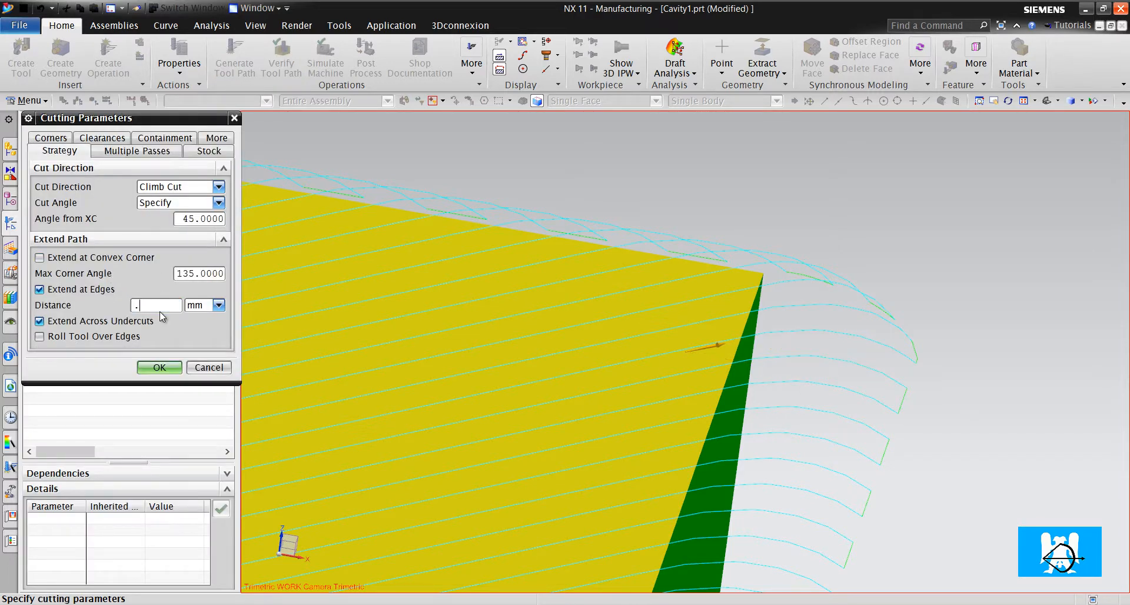
left_click(144, 369)
left_click(95, 536)
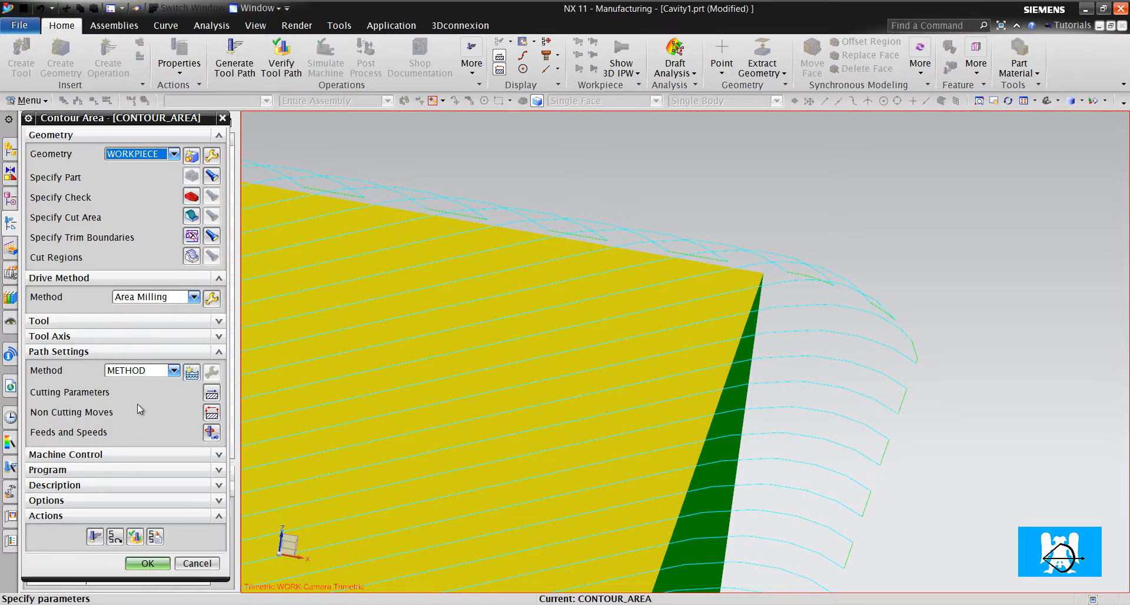
Check the extended passes along the block's outer edges and accept the Contour Area operation.
left_click(211, 394)
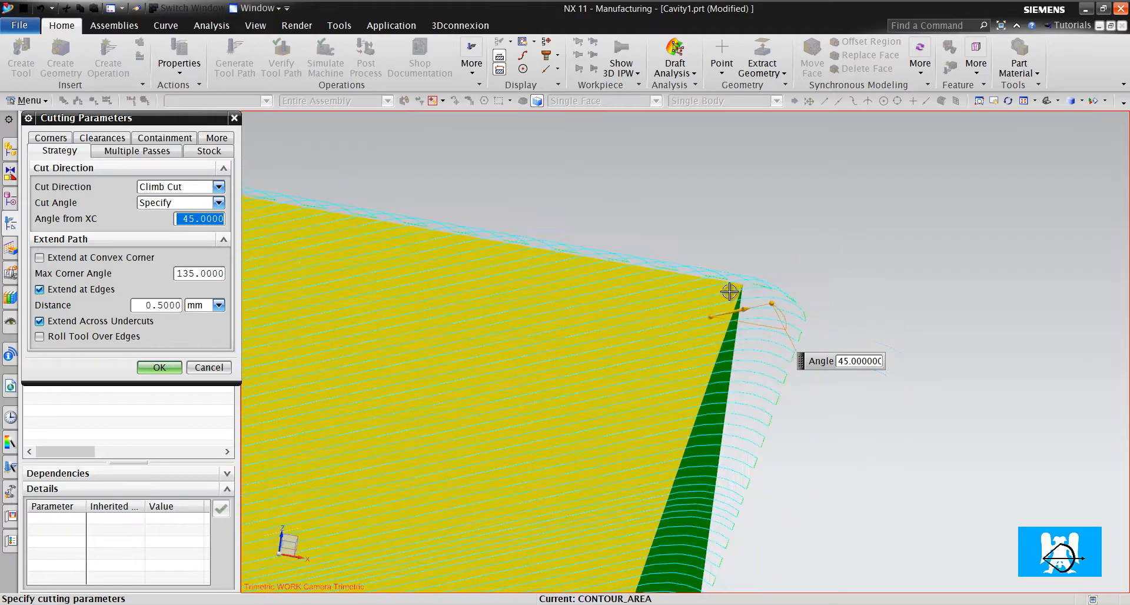
scroll(741, 318, "down", 5)
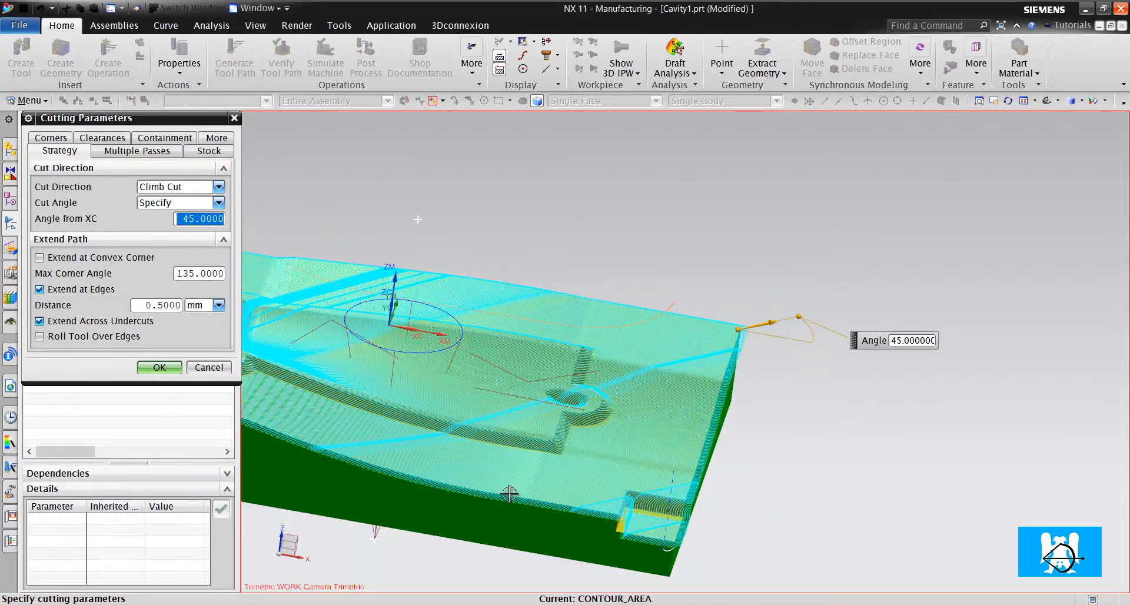
scroll(585, 454, "up", 4)
scroll(616, 453, "down", 2)
scroll(534, 401, "up", 2)
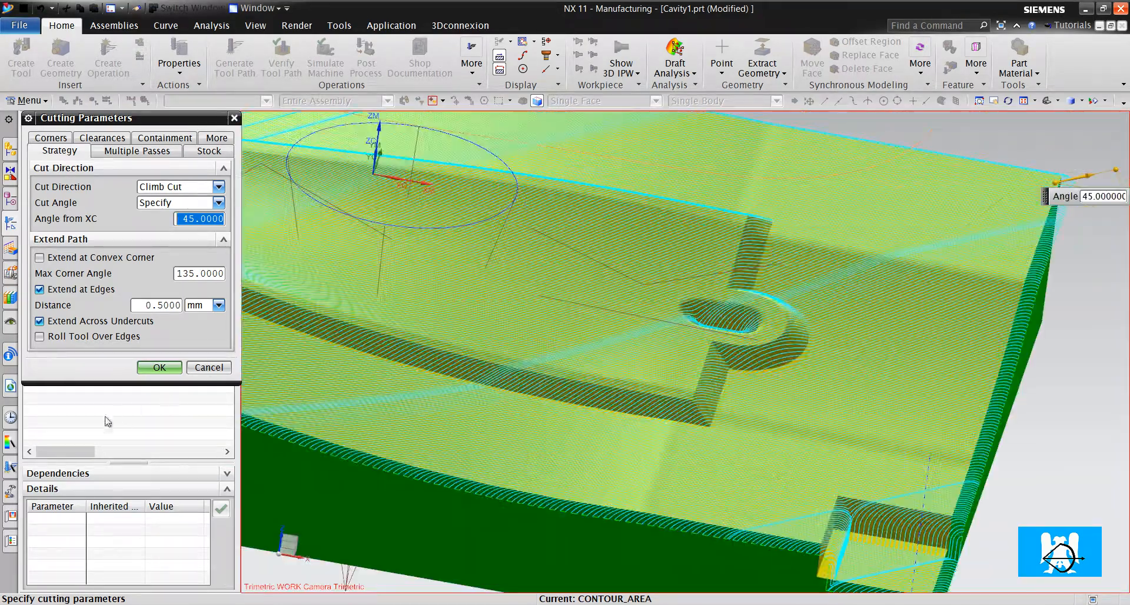
left_click(157, 367)
left_click(144, 562)
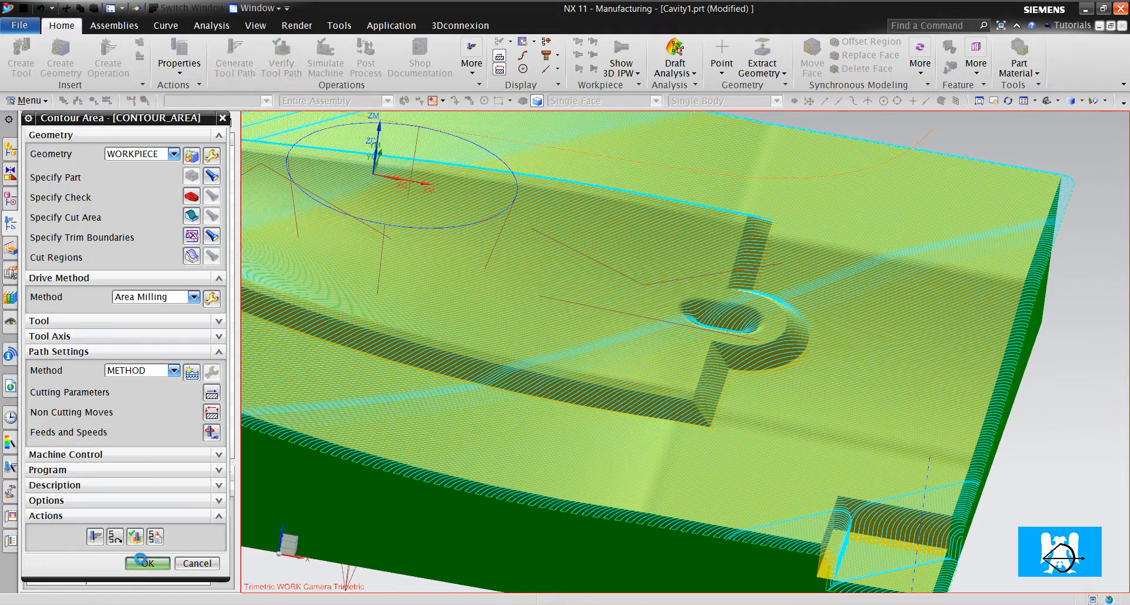
Switch to the all_op.prt part and show its core geometry up close.
left_click(265, 9)
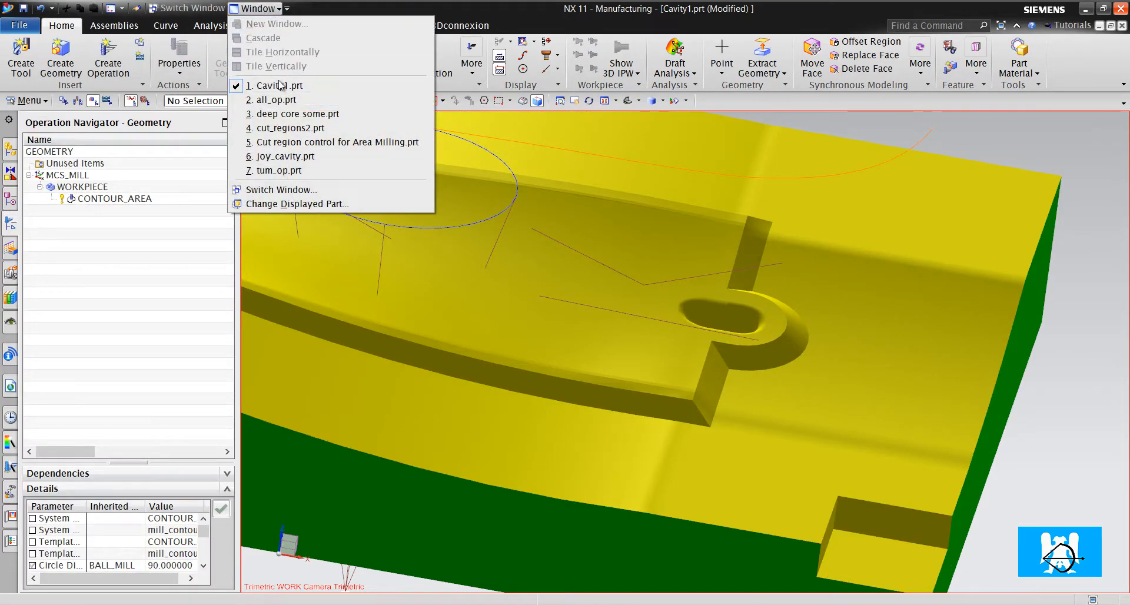
left_click(277, 99)
scroll(665, 304, "up", 6)
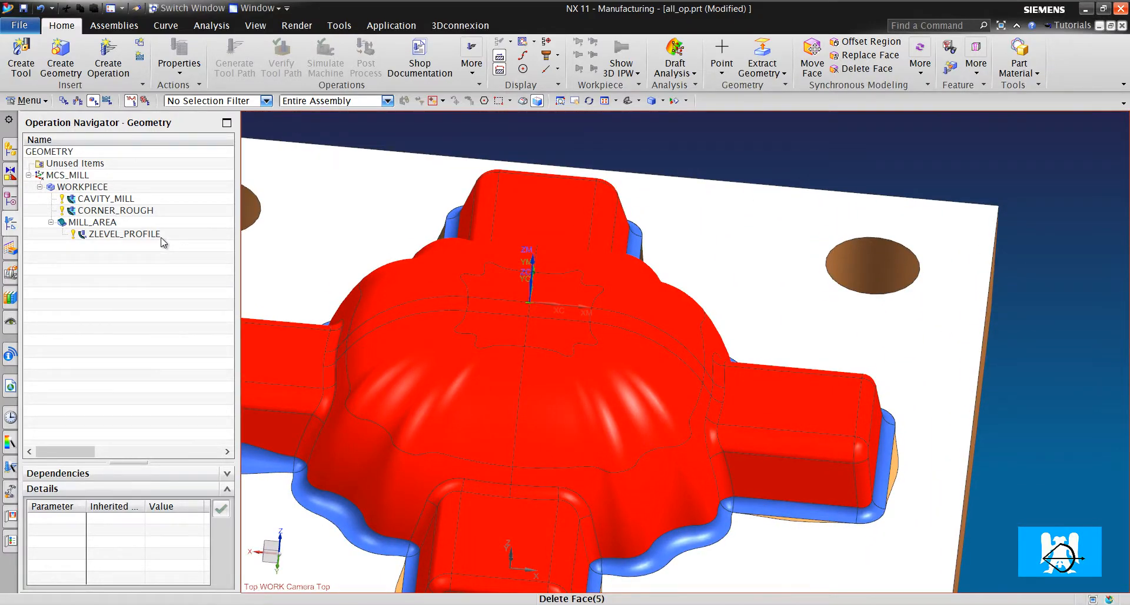
Display the ZLEVEL_PROFILE tool path and examine its engage and retract moves between cut levels.
left_click(162, 235)
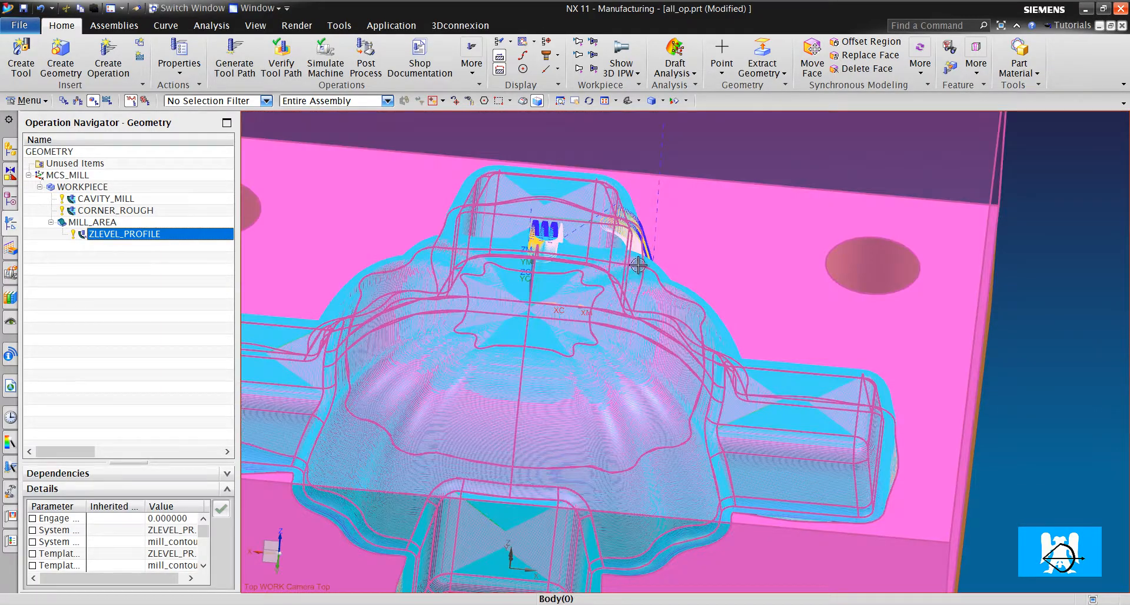
scroll(592, 297, "down", 3)
middle_click_drag(592, 297, 577, 371)
scroll(645, 269, "up", 5)
middle_click_drag(644, 269, 830, 281)
scroll(572, 318, "up", 5)
scroll(633, 296, "down", 4)
scroll(716, 302, "up", 2)
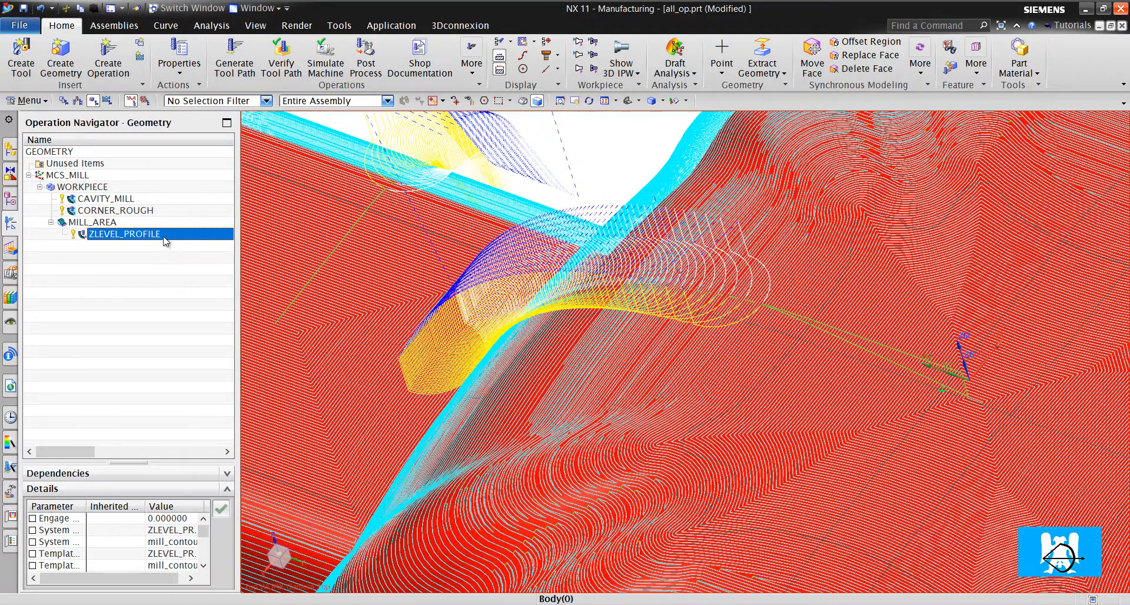
Set ZLEVEL_PROFILE's level-to-level connection to Stagger Ramp on Part with a ramp angle of 3 degrees and regenerate the tool path.
double_click(160, 234)
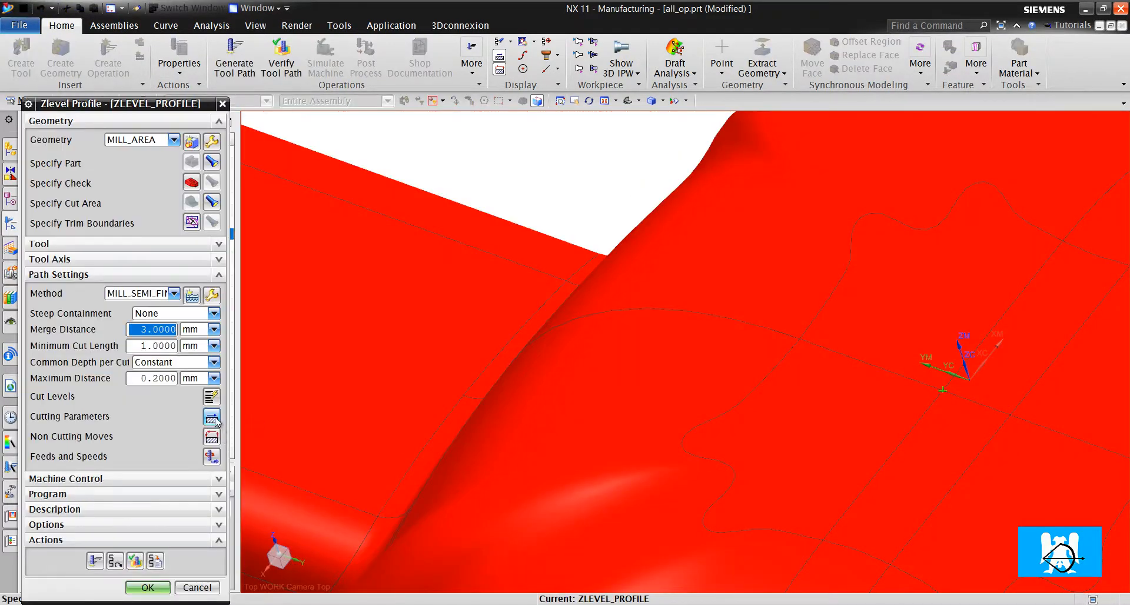
left_click(213, 418)
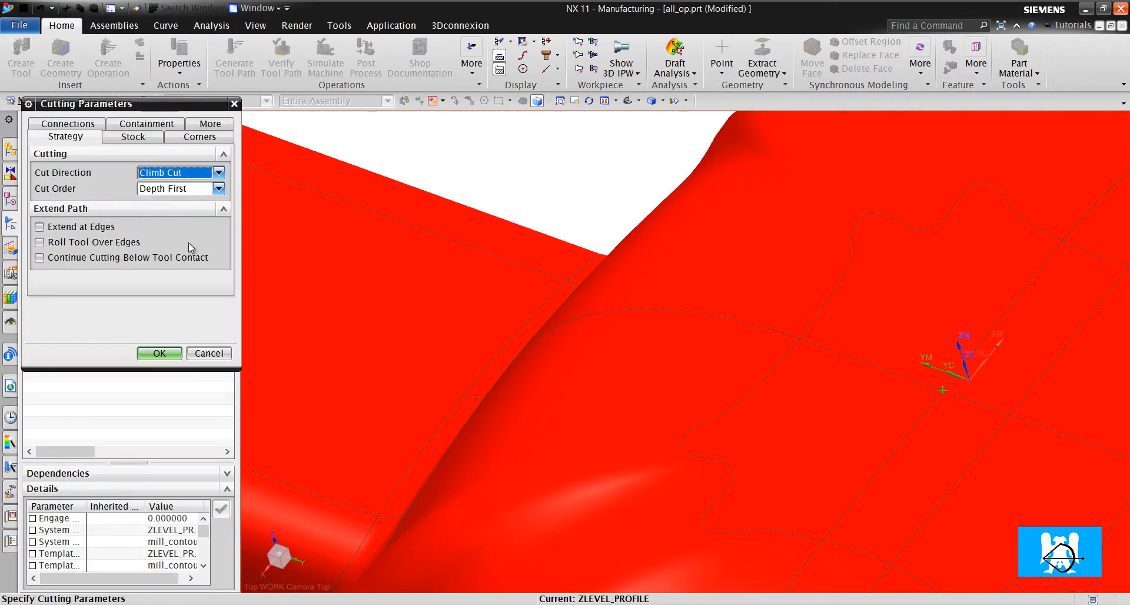
left_click(68, 123)
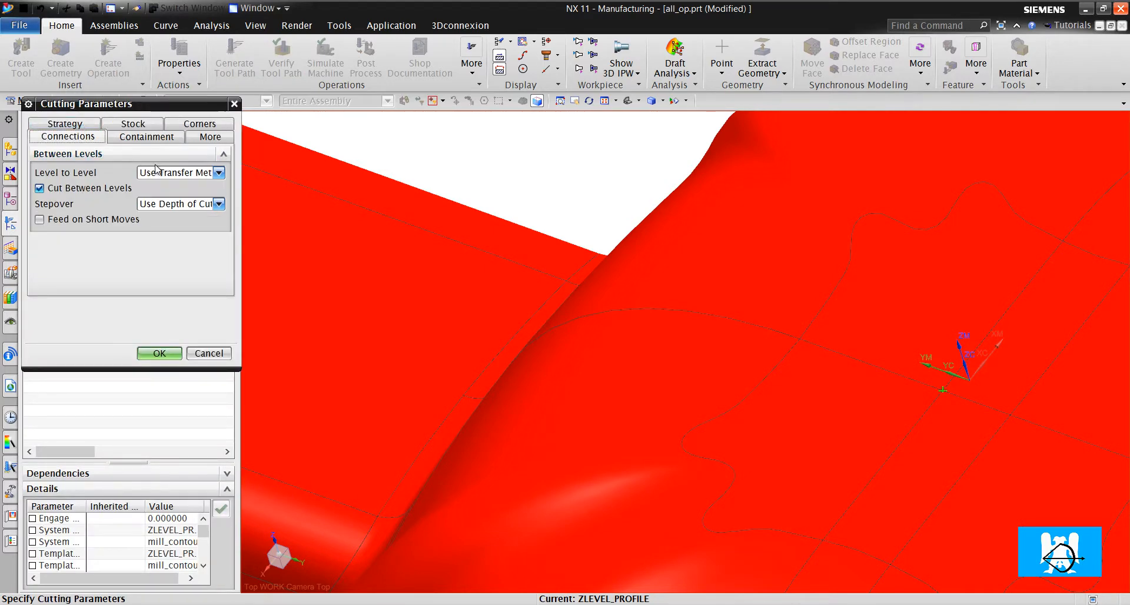
left_click(156, 172)
left_click(177, 219)
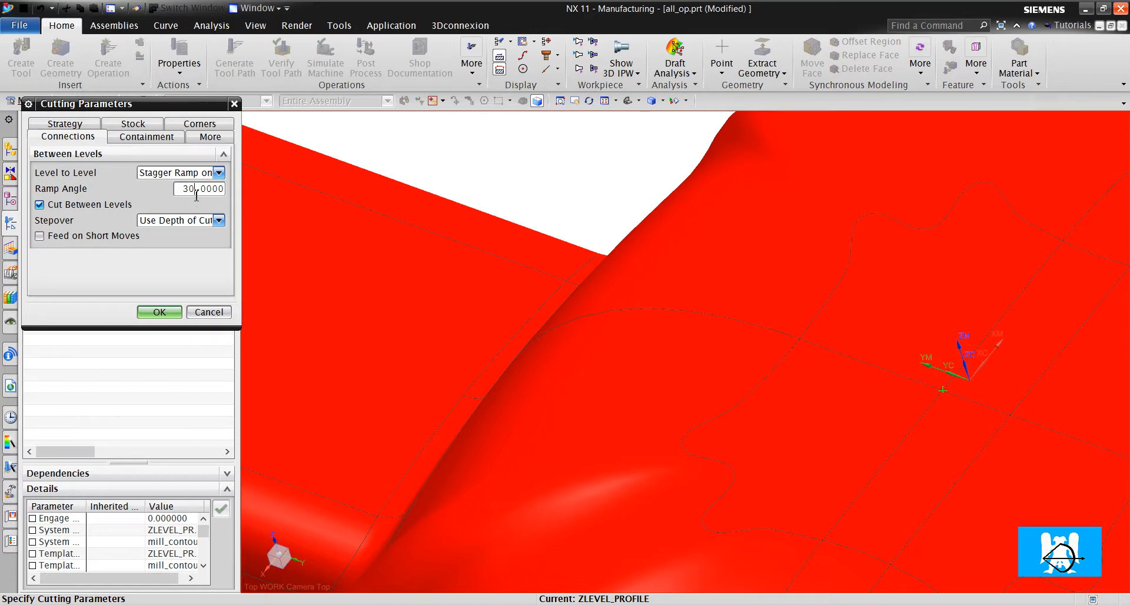
double_click(196, 188)
type("3")
left_click(159, 312)
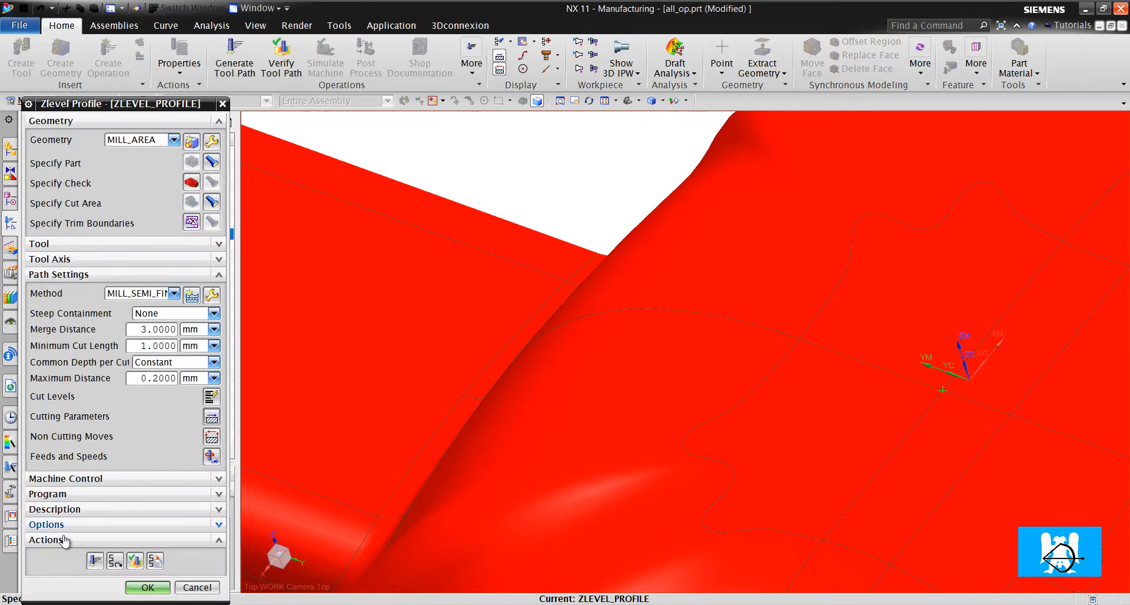
left_click(94, 560)
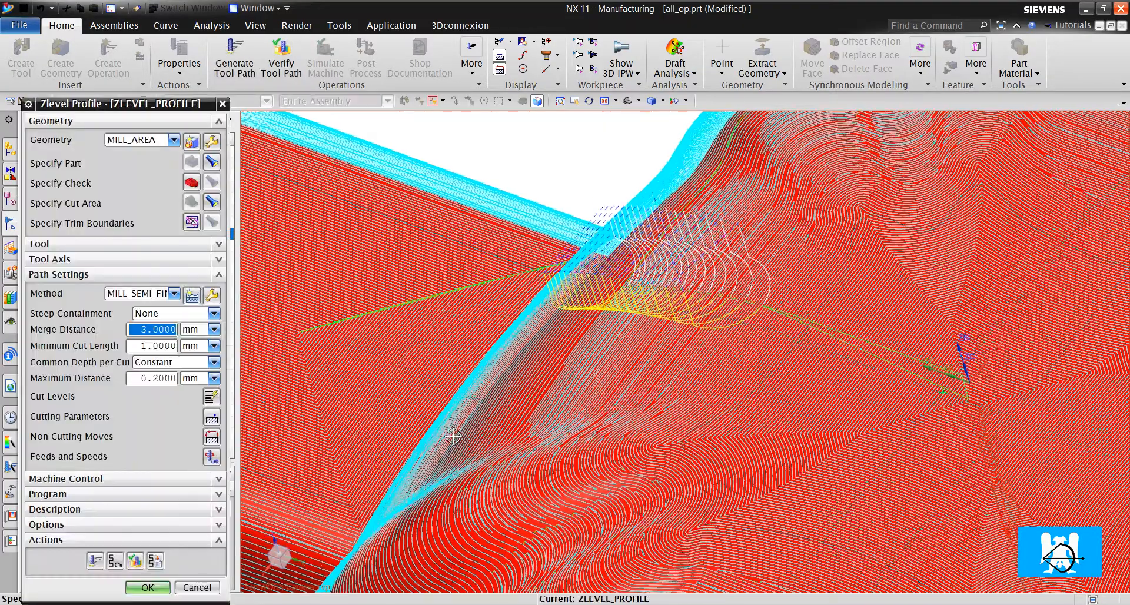
Examine the regenerated Z-level passes and level transitions around the whole core, and accept the operation.
middle_click_drag(454, 434, 540, 330)
scroll(539, 330, "down", 5)
scroll(700, 336, "up", 4)
scroll(836, 372, "up", 3)
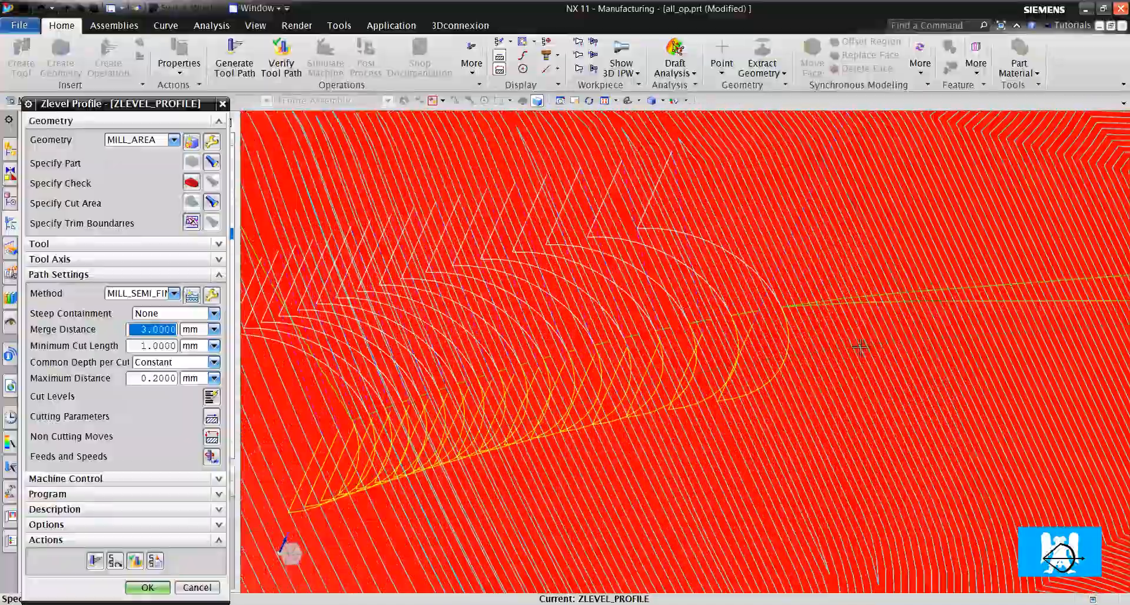
scroll(760, 293, "down", 10)
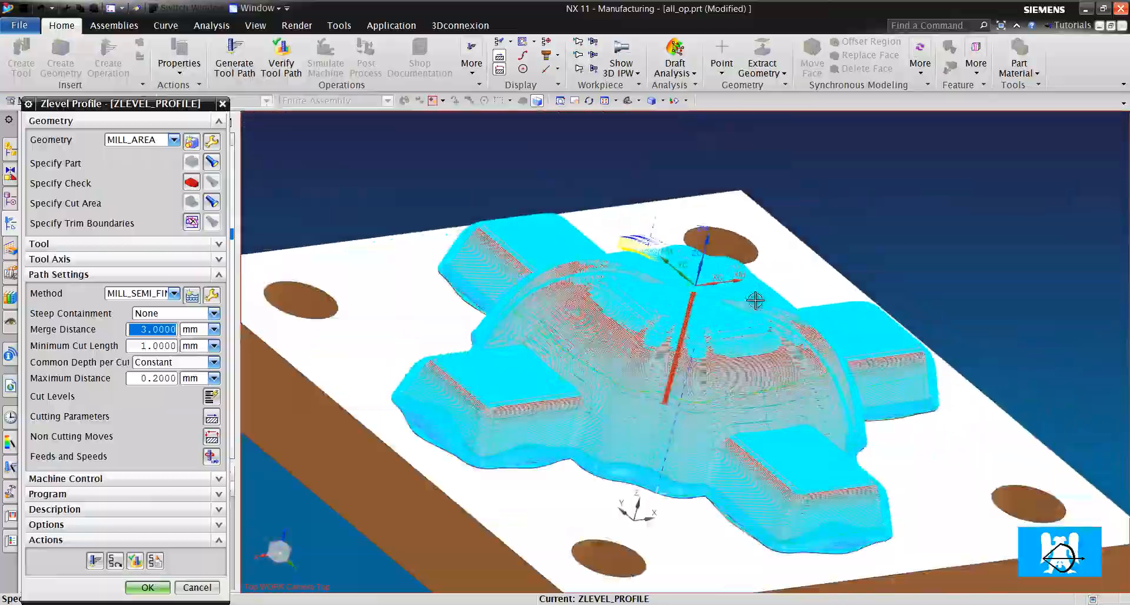
middle_click_drag(755, 300, 593, 466)
scroll(585, 404, "up", 6)
scroll(638, 341, "down", 8)
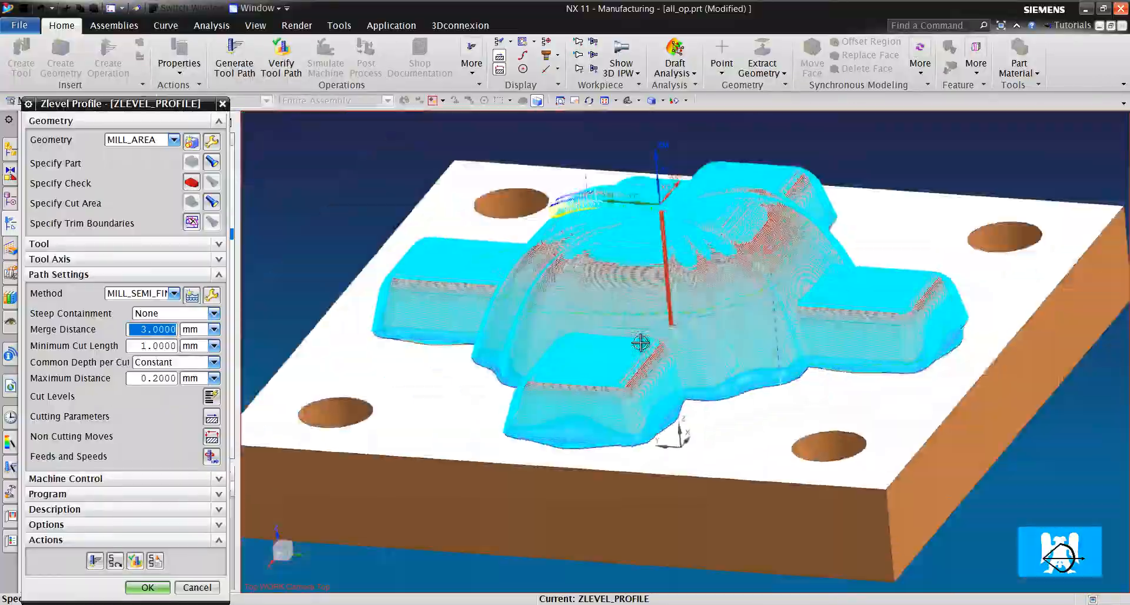
middle_click_drag(640, 343, 530, 372)
left_click_drag(158, 598, 158, 599)
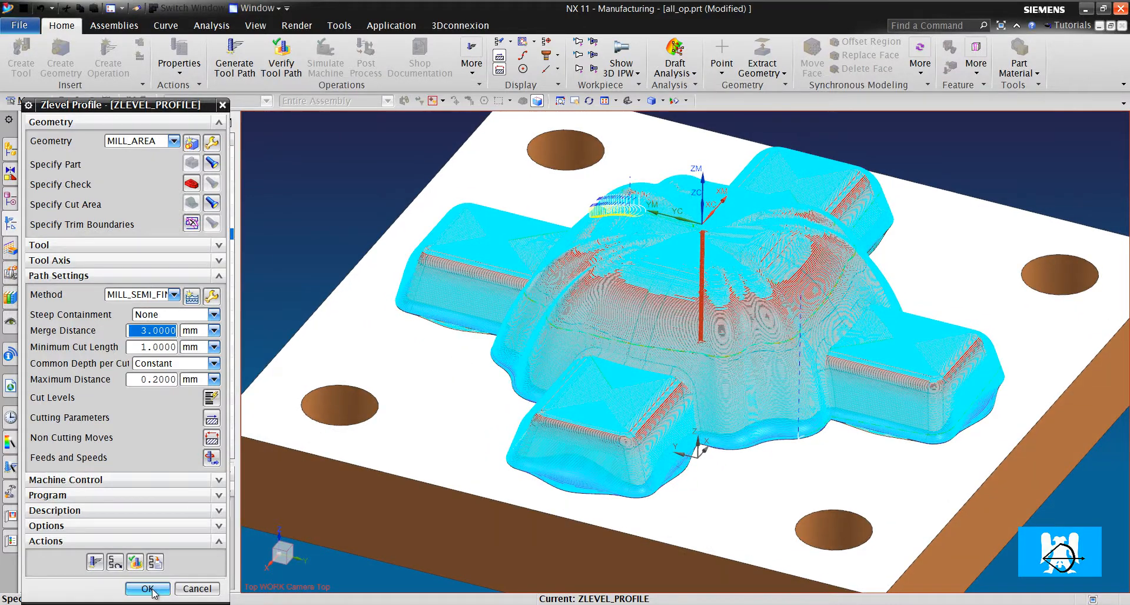
left_click(148, 589)
Create a CONTOUR_AREA operation under the MILL_AREA geometry using the K6 ball mill.
right_click(99, 228)
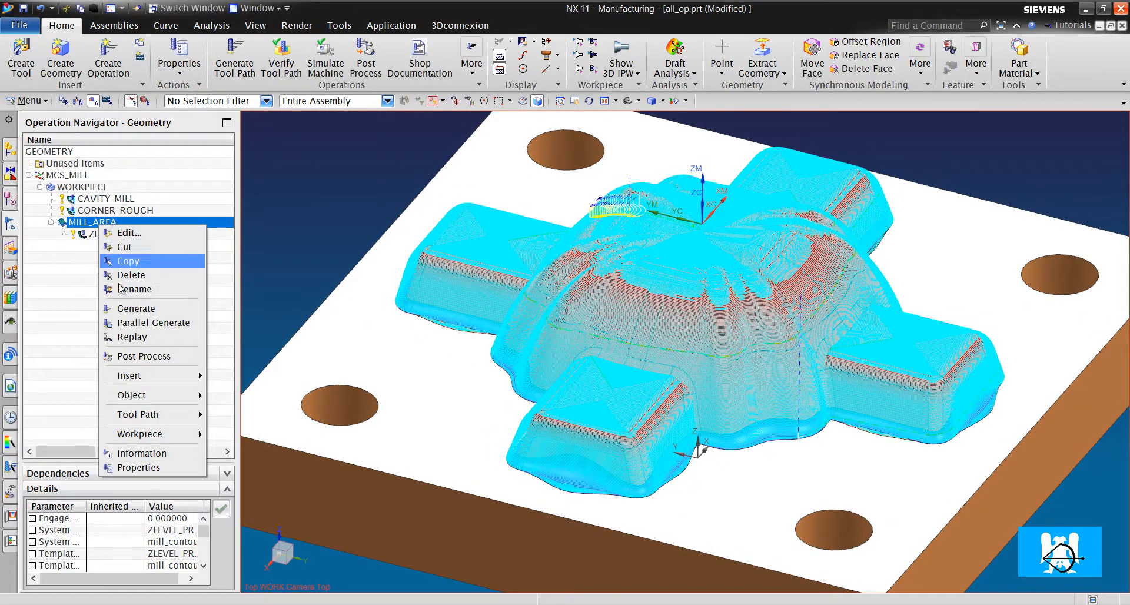
mouse_move(147, 376)
left_click(253, 377)
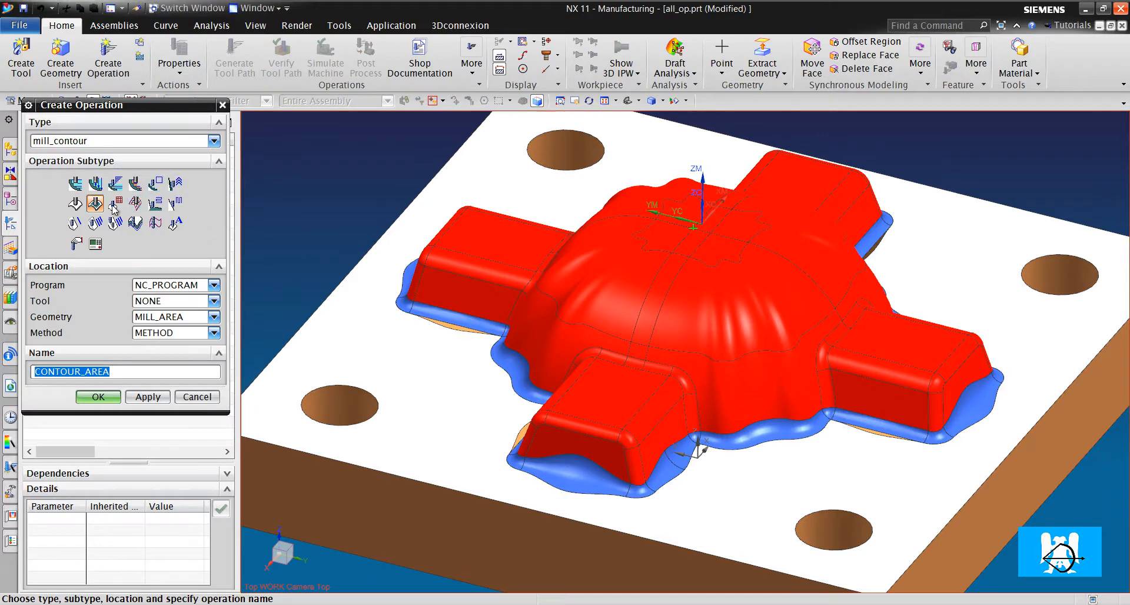
left_click(214, 301)
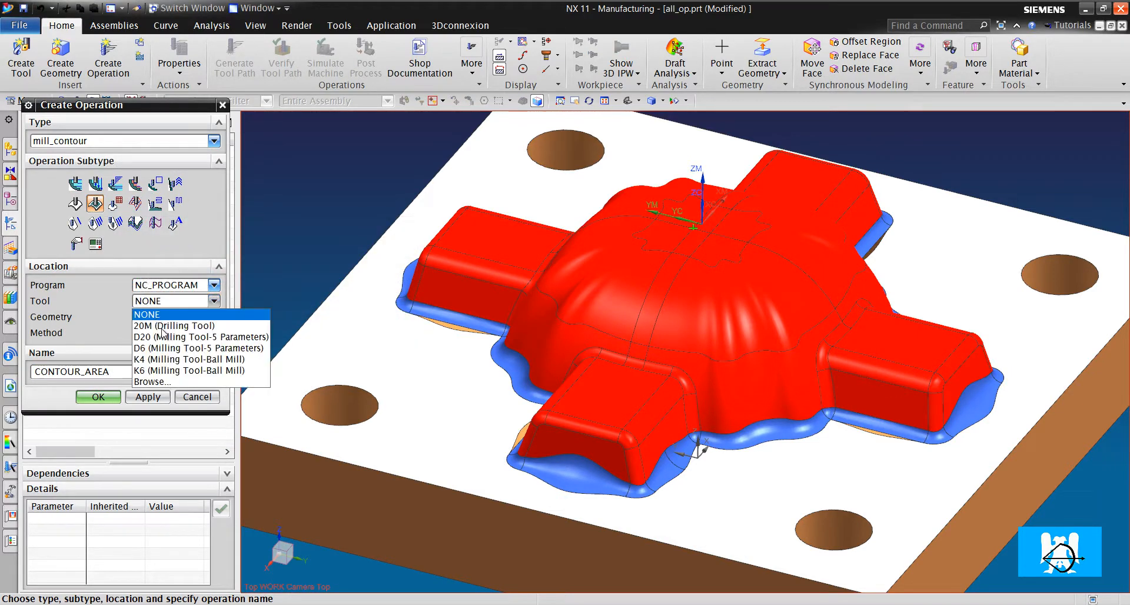
left_click(175, 371)
left_click(98, 397)
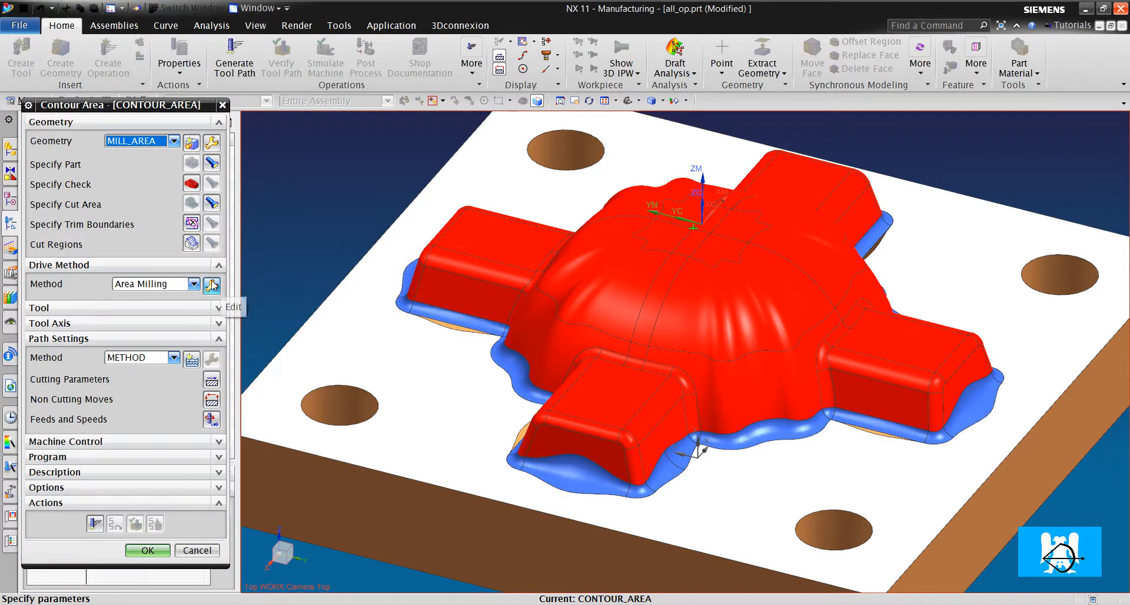
Set the area milling non-steep cut pattern to Follow Periphery with an Outward pattern direction.
left_click(213, 287)
left_click(177, 230)
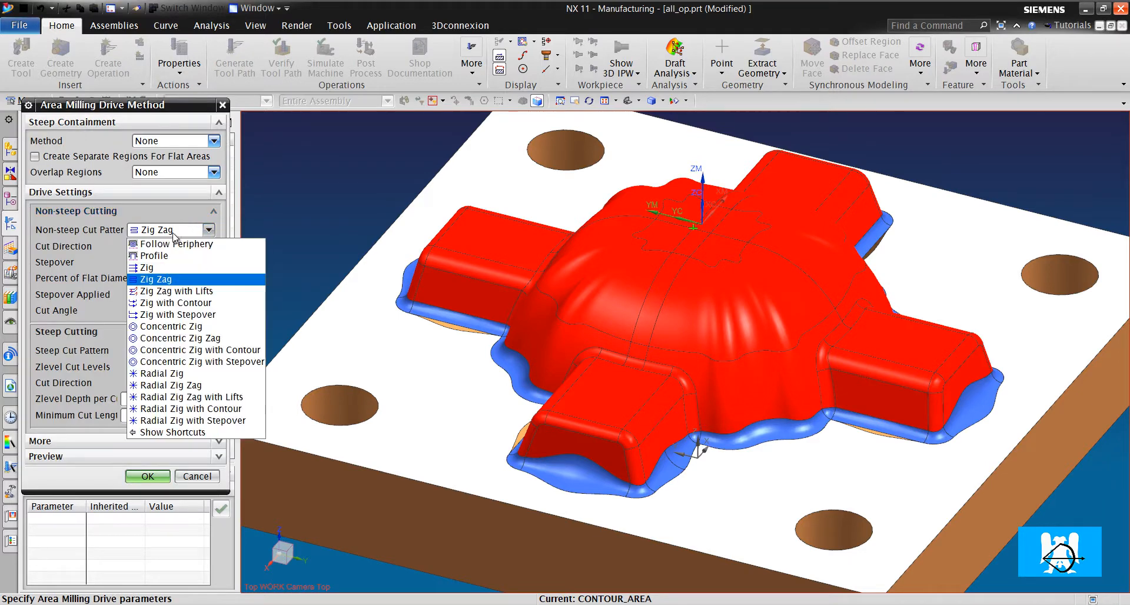
left_click(172, 245)
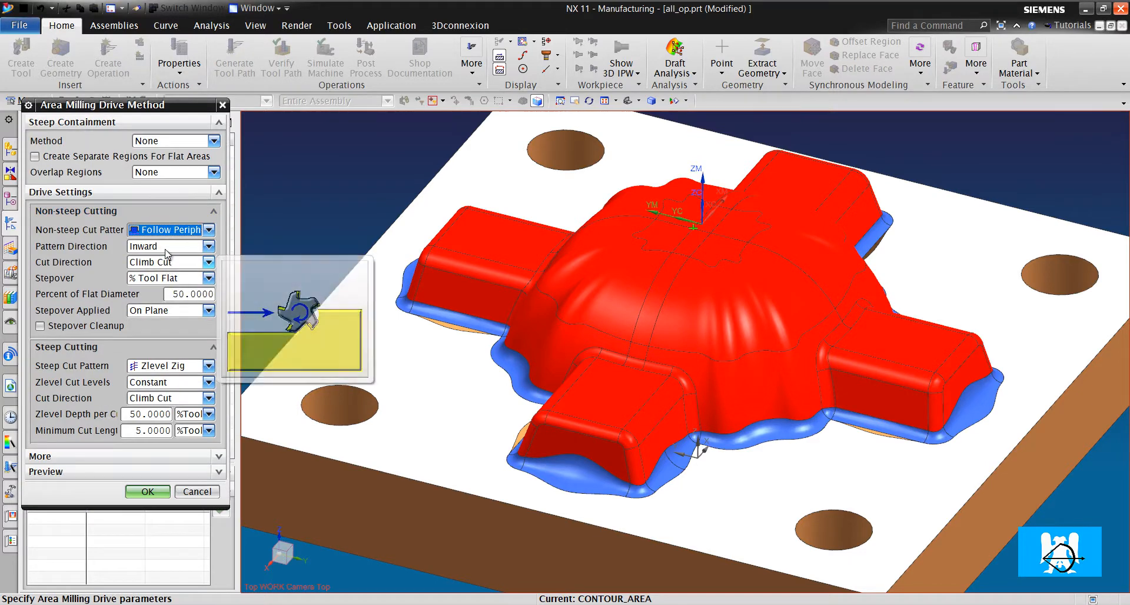
left_click(169, 247)
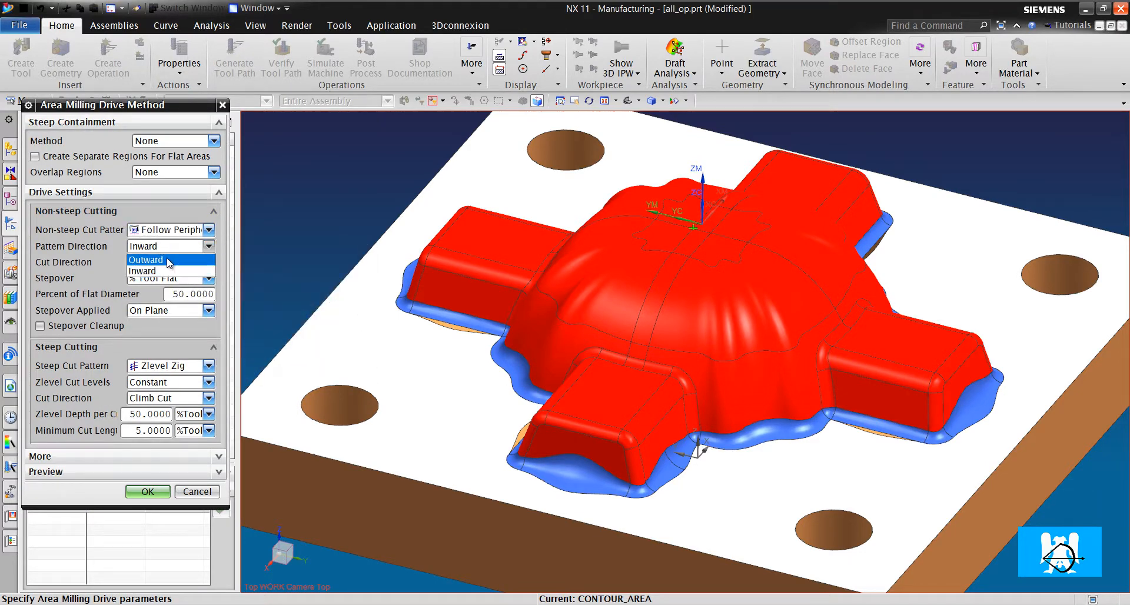
left_click(168, 263)
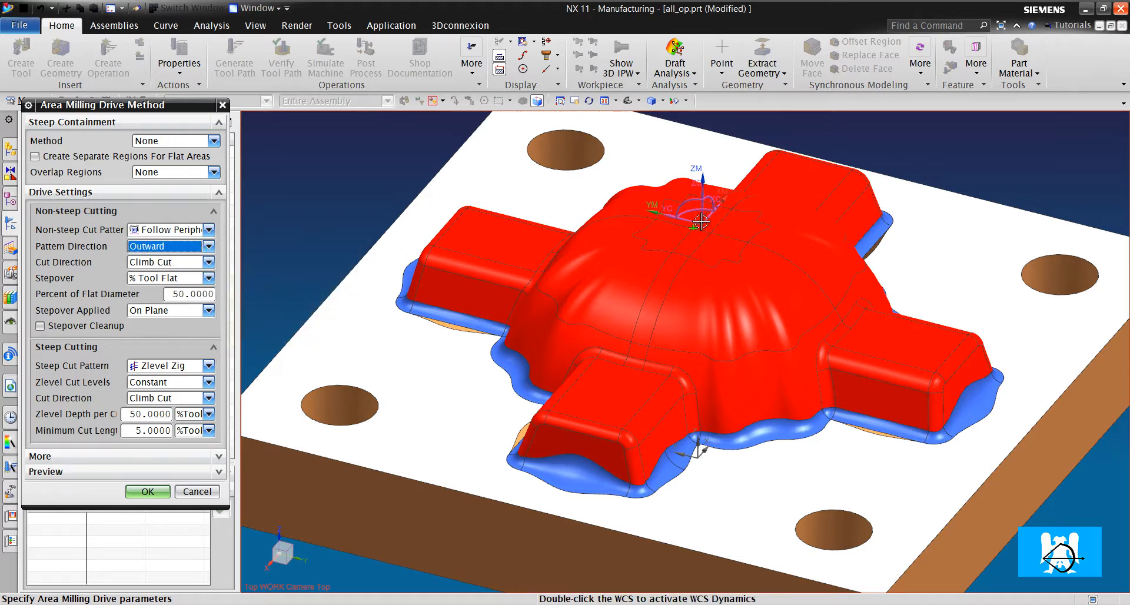
Set CONTOUR_AREA's non-steep stepover to Constant with a 1 mm maximum distance applied On Part, and generate the tool path.
left_click(192, 279)
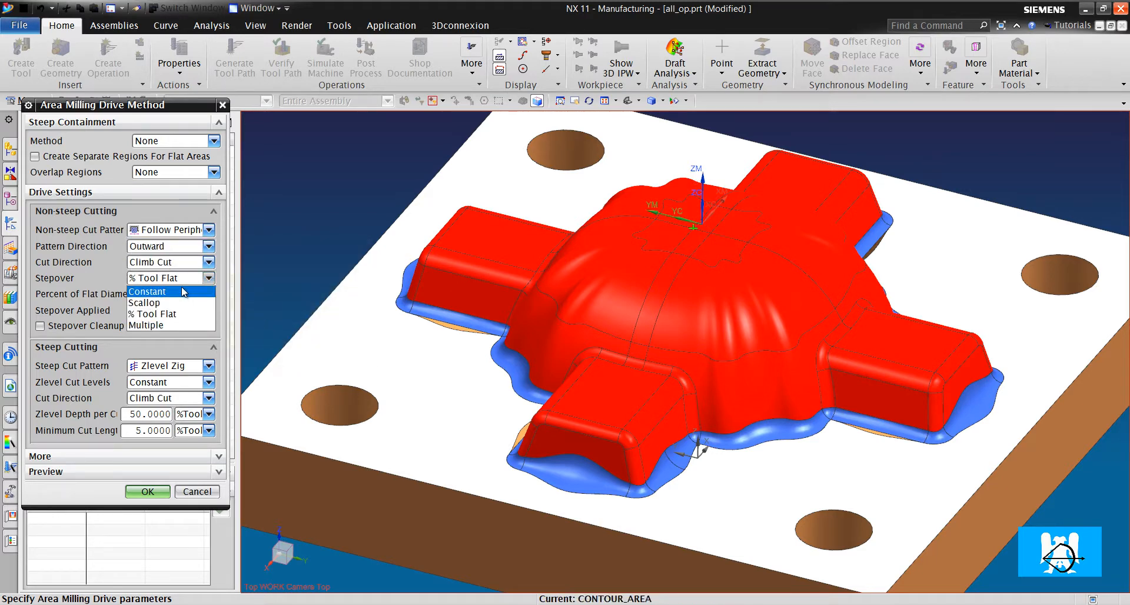
left_click(183, 292)
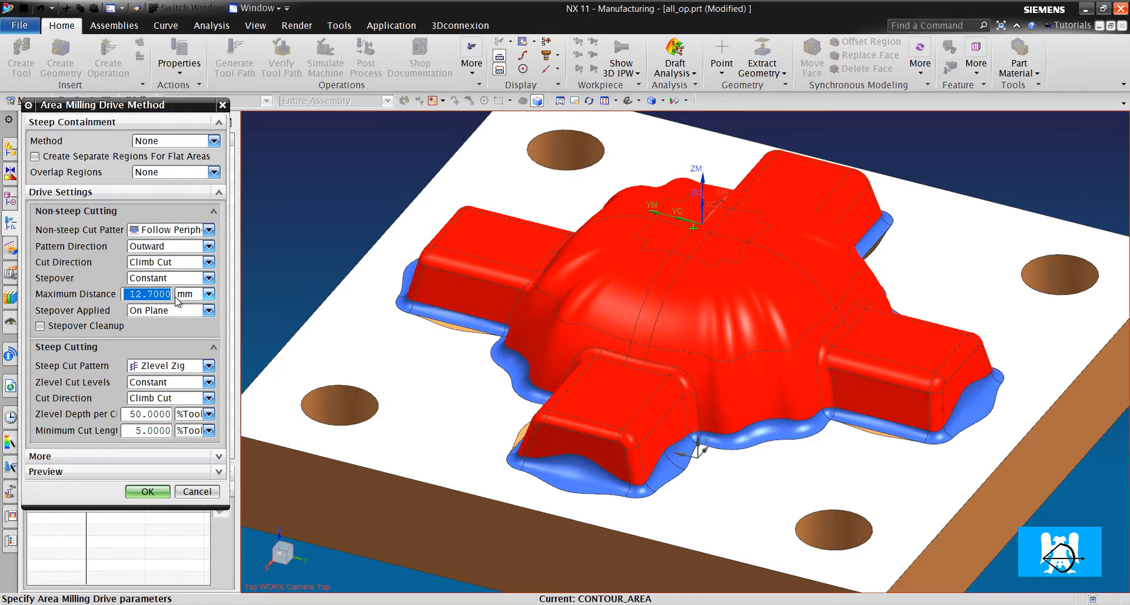
left_click(171, 315)
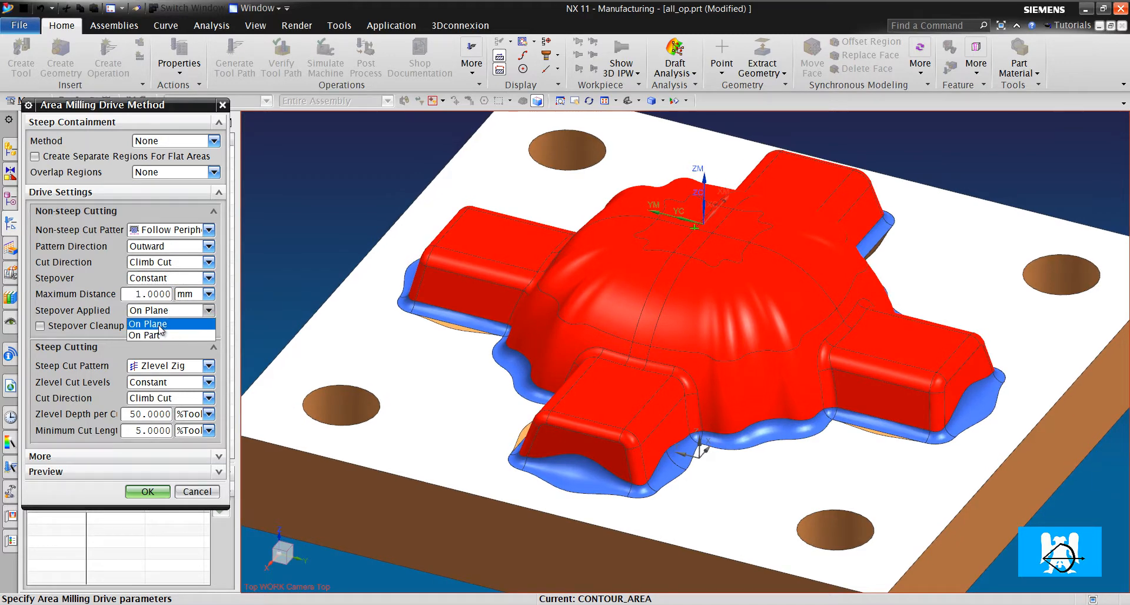
left_click(161, 335)
left_click(148, 492)
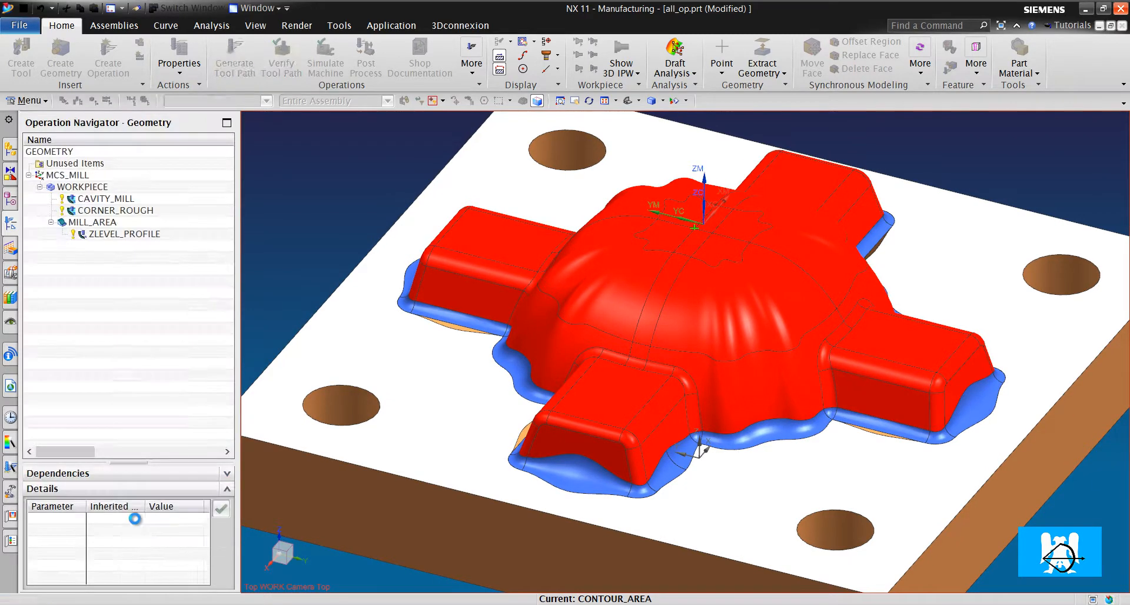
left_click(96, 523)
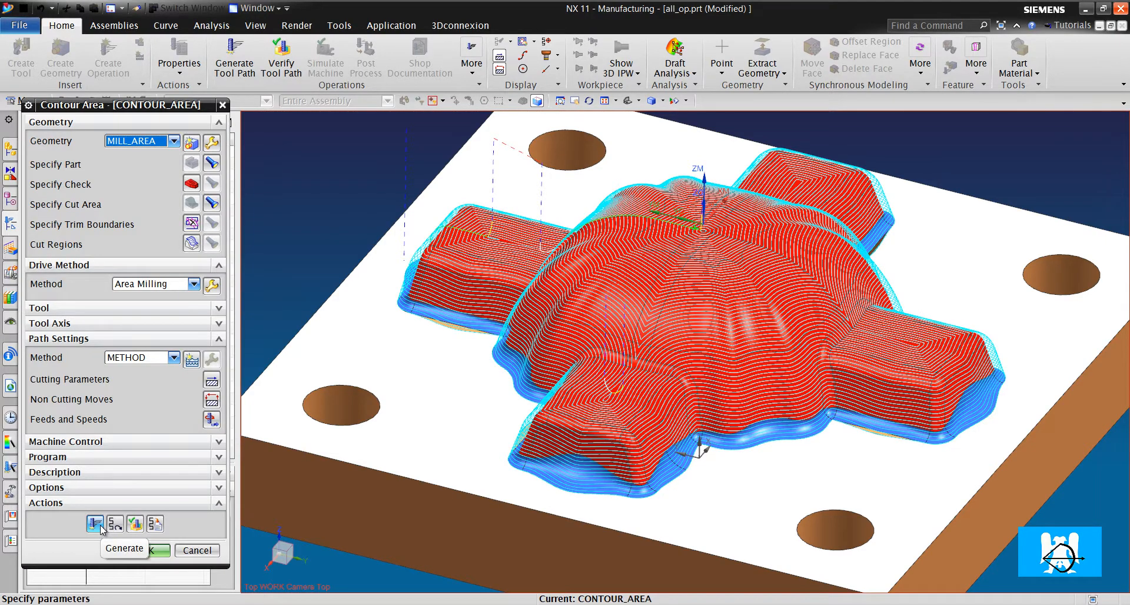
scroll(685, 231, "up", 5)
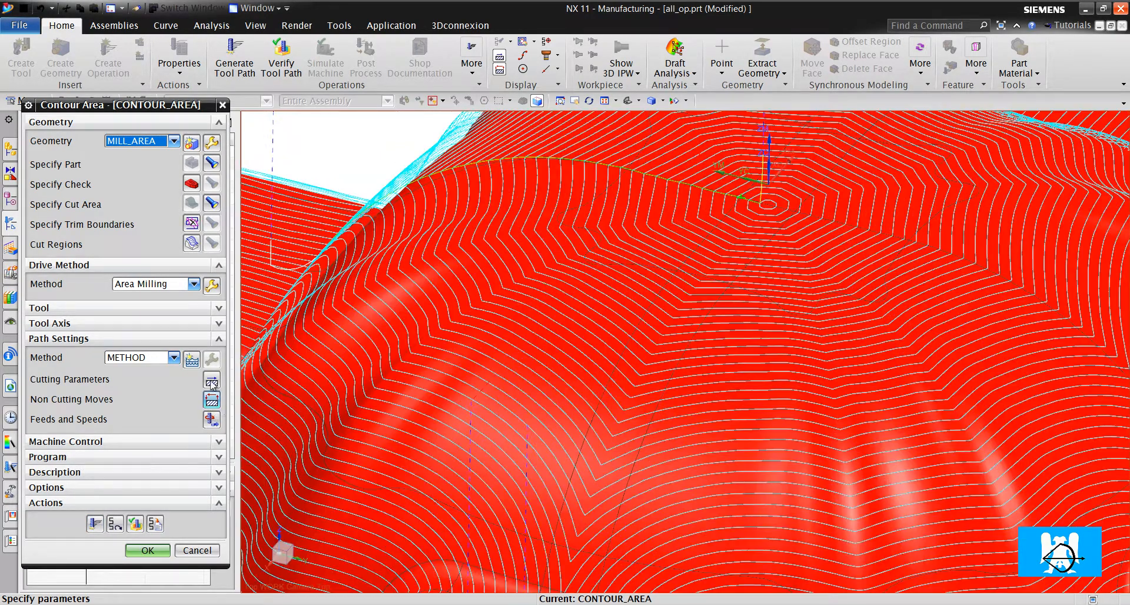
Set the area milling stepover's maximum distance to 0.5 mm and regenerate the CONTOUR_AREA tool path.
left_click(211, 285)
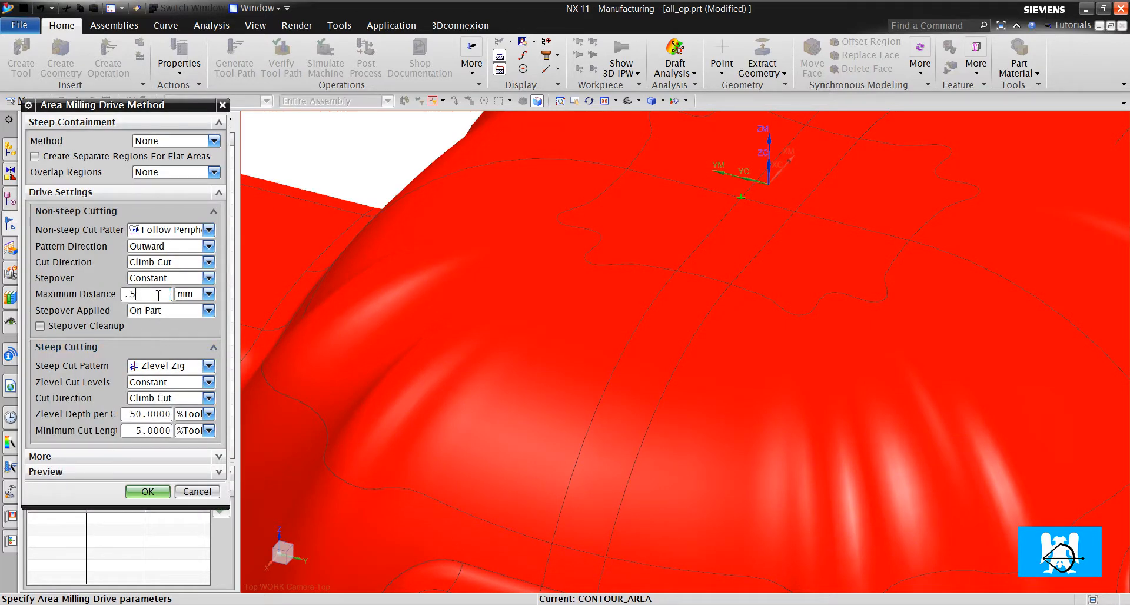
left_click(153, 488)
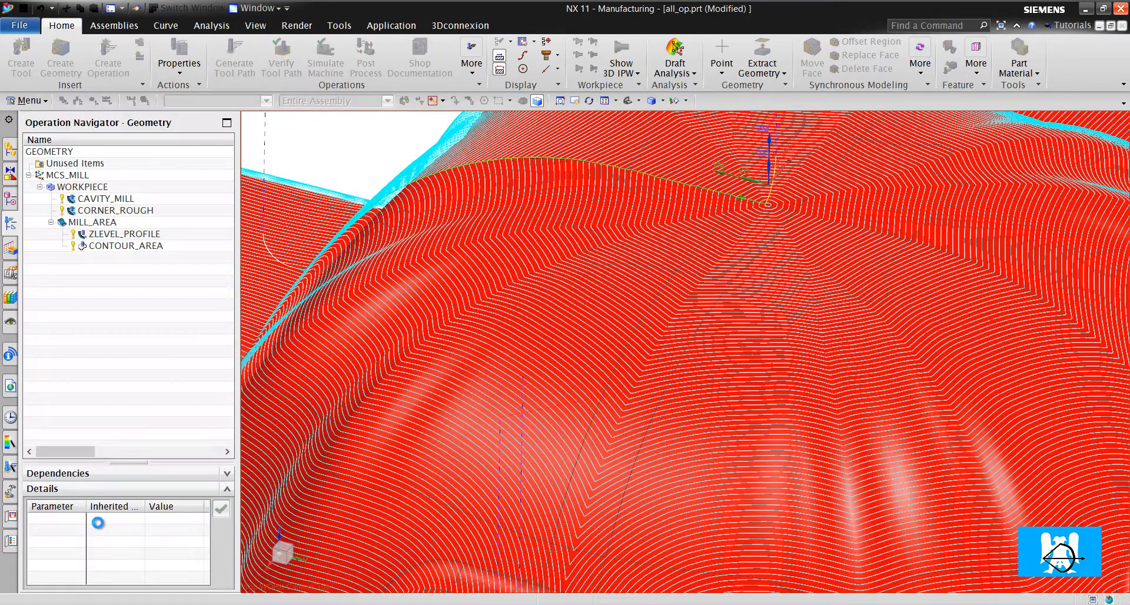
scroll(500, 447, "down", 6)
scroll(512, 441, "up", 5)
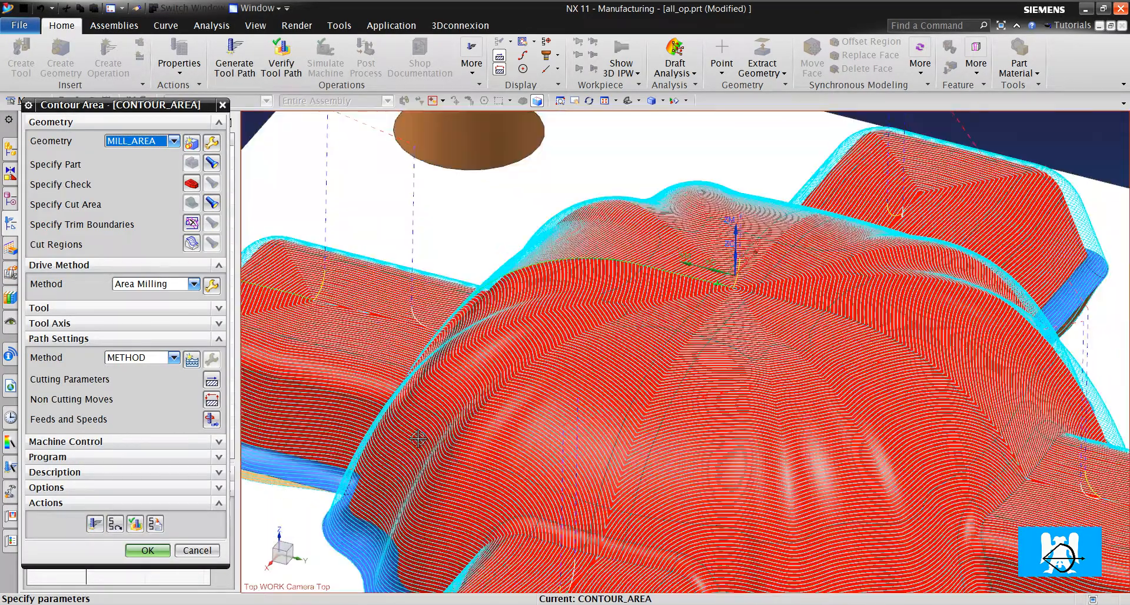
Examine the regenerated Follow Periphery passes over the core's dome, arms and lower edges, and accept the operation.
middle_click_drag(529, 337, 639, 318)
scroll(639, 318, "up", 4)
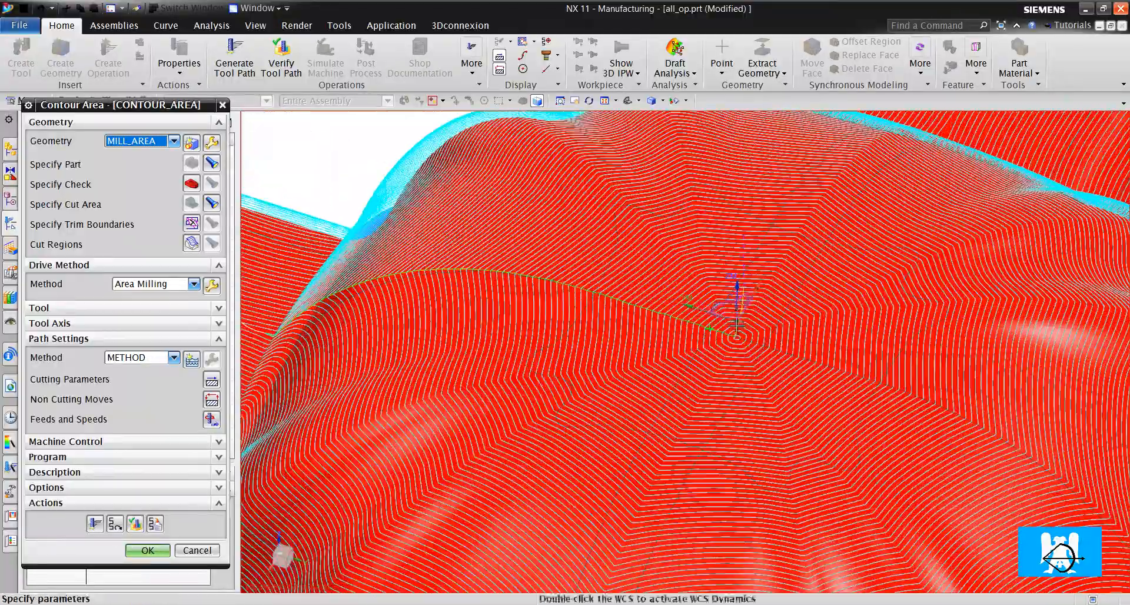
scroll(529, 330, "down", 5)
scroll(441, 342, "up", 5)
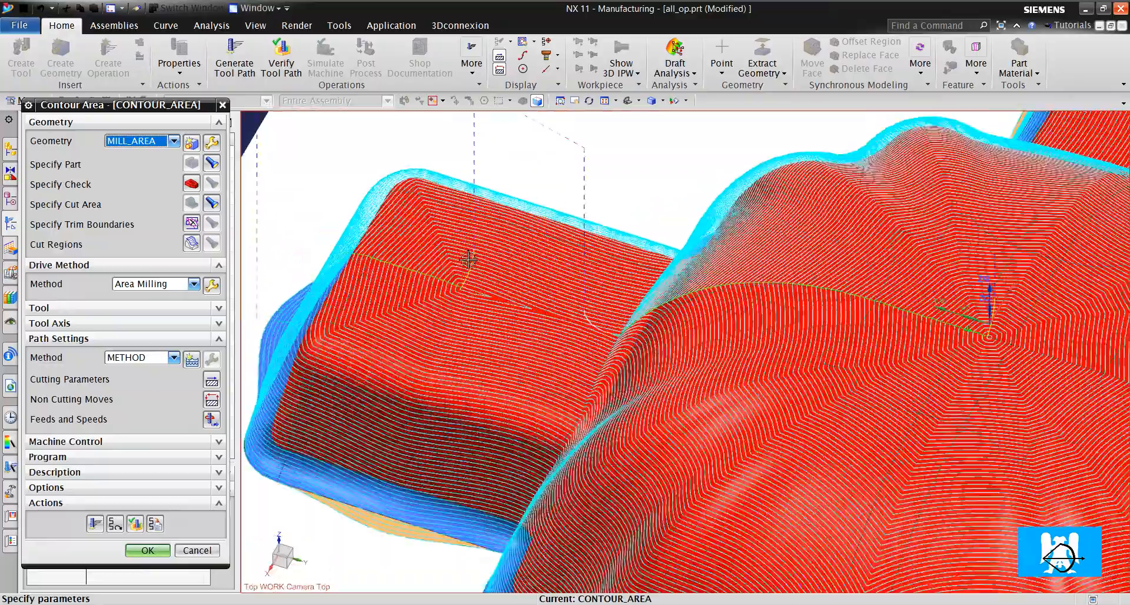
scroll(469, 273, "down", 5)
scroll(497, 277, "down", 4)
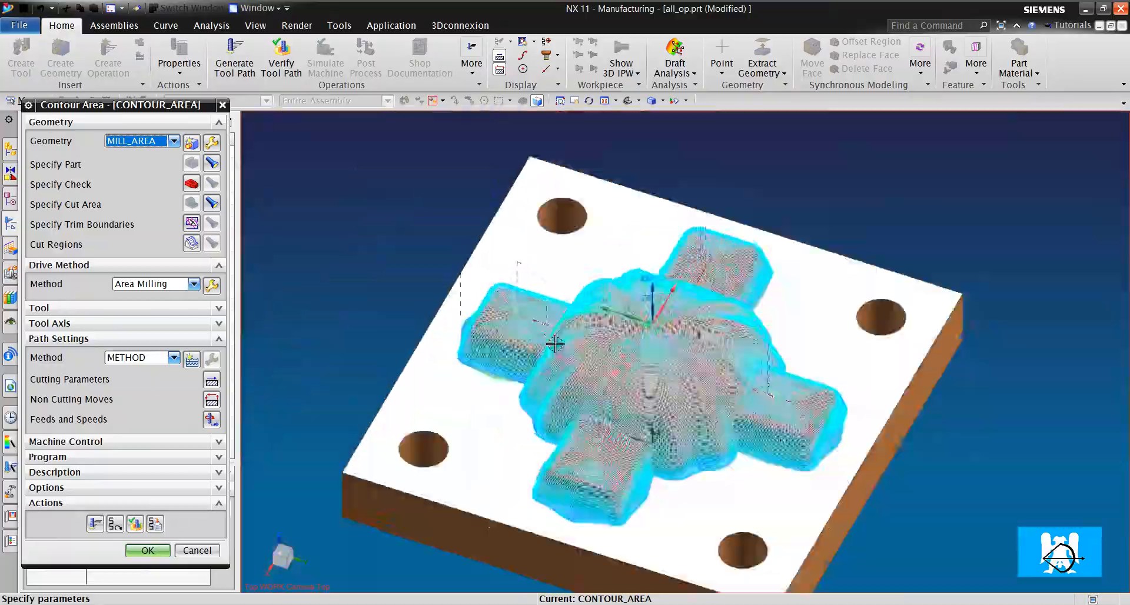
scroll(648, 439, "up", 10)
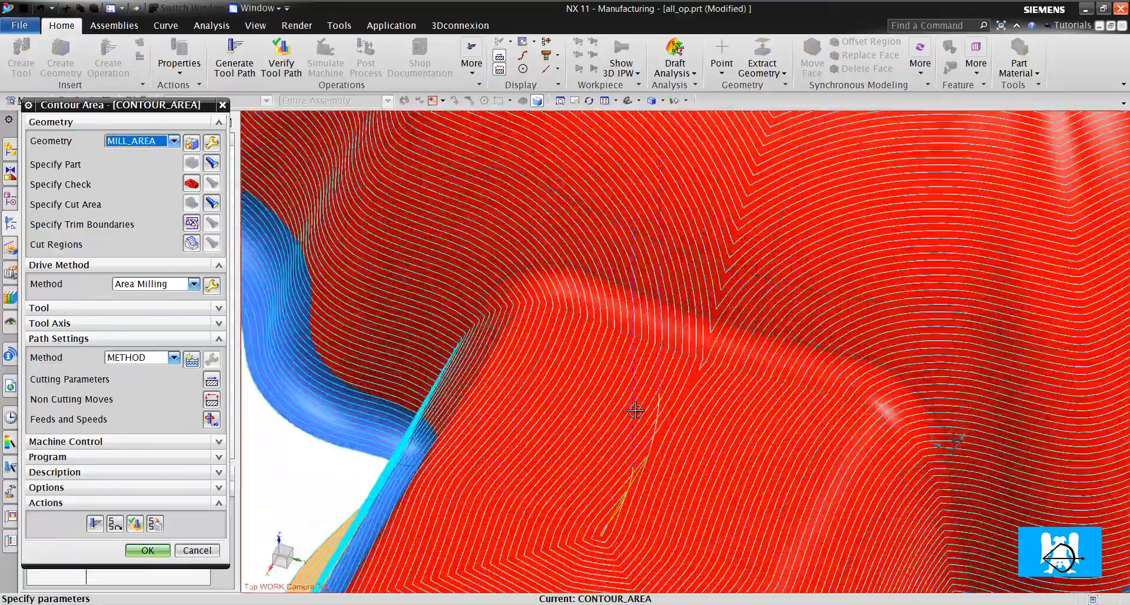
scroll(635, 410, "down", 10)
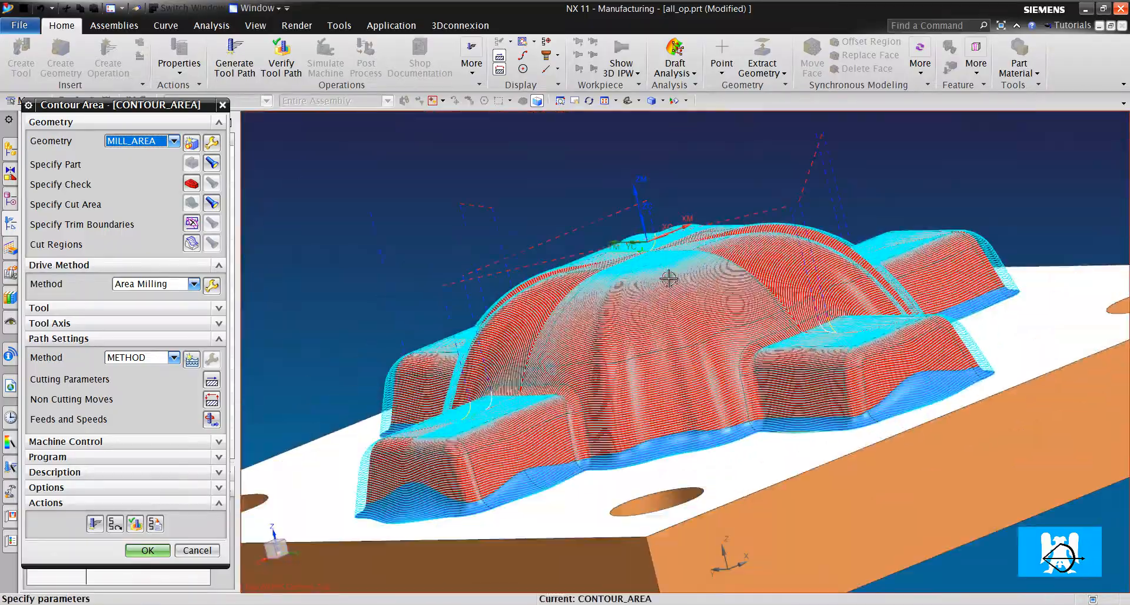
middle_click_drag(655, 277, 794, 365)
scroll(795, 365, "up", 5)
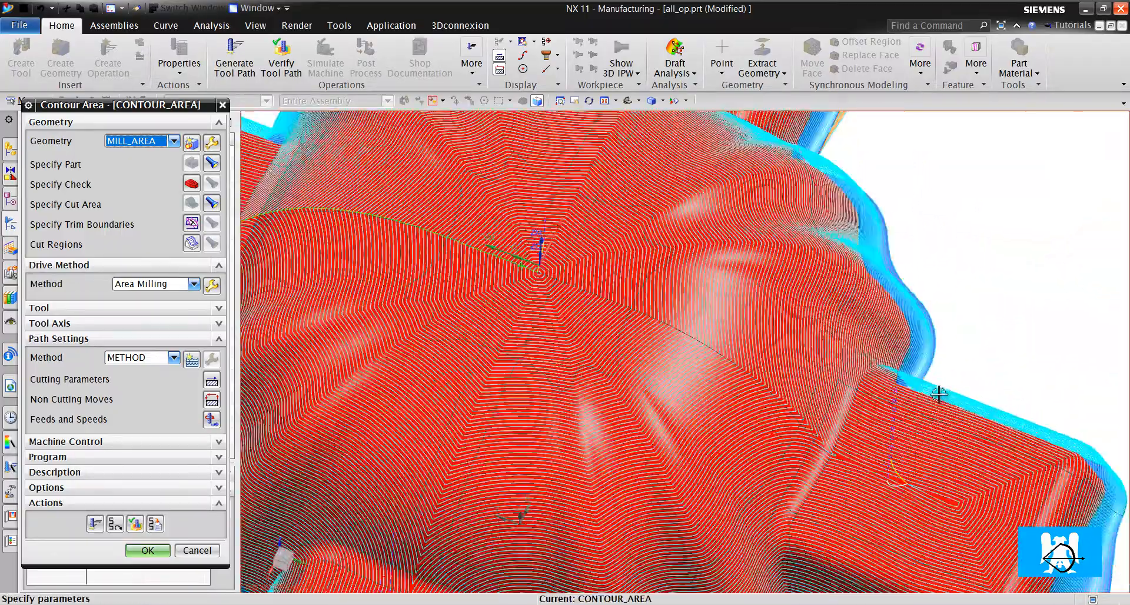
scroll(835, 191, "down", 5)
scroll(836, 191, "up", 4)
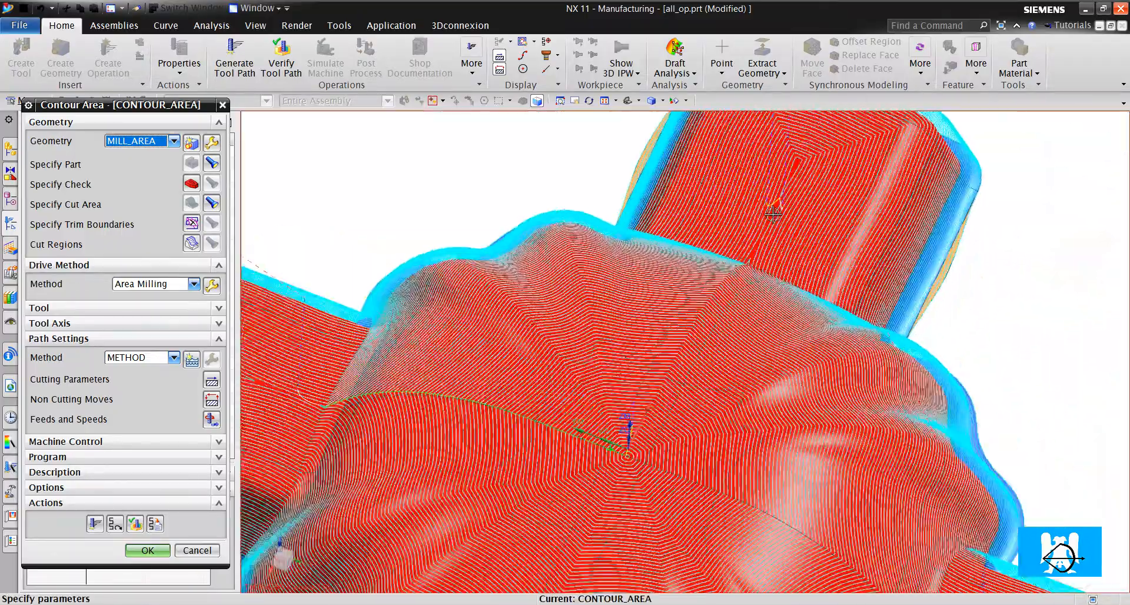
middle_click_drag(769, 164, 802, 184)
scroll(790, 181, "down", 2)
scroll(789, 183, "down", 4)
scroll(627, 336, "up", 3)
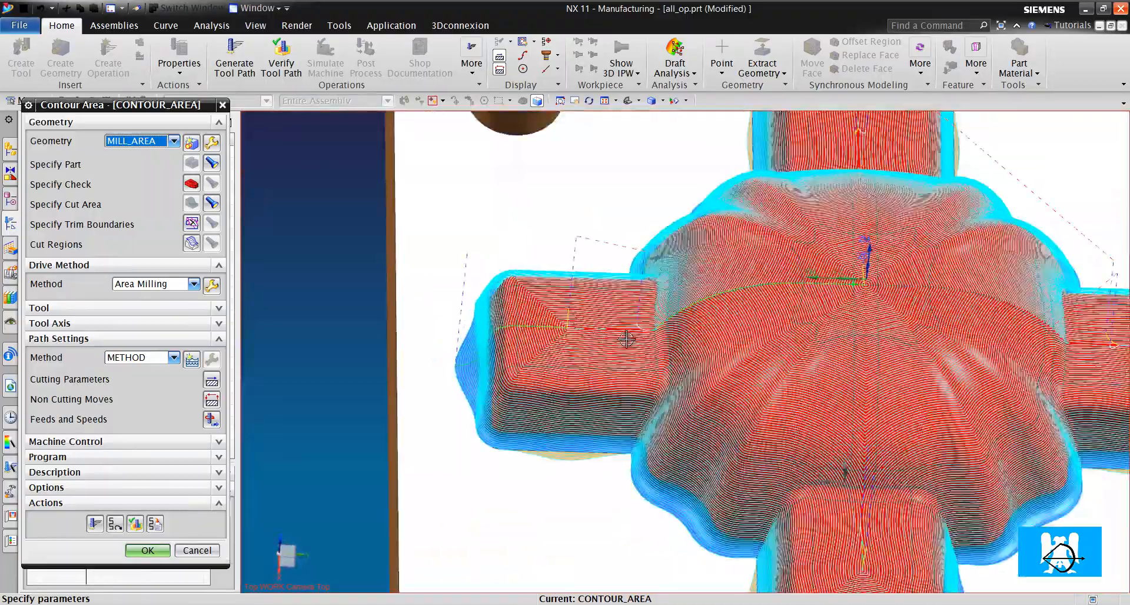
scroll(627, 337, "down", 1)
scroll(686, 296, "up", 5)
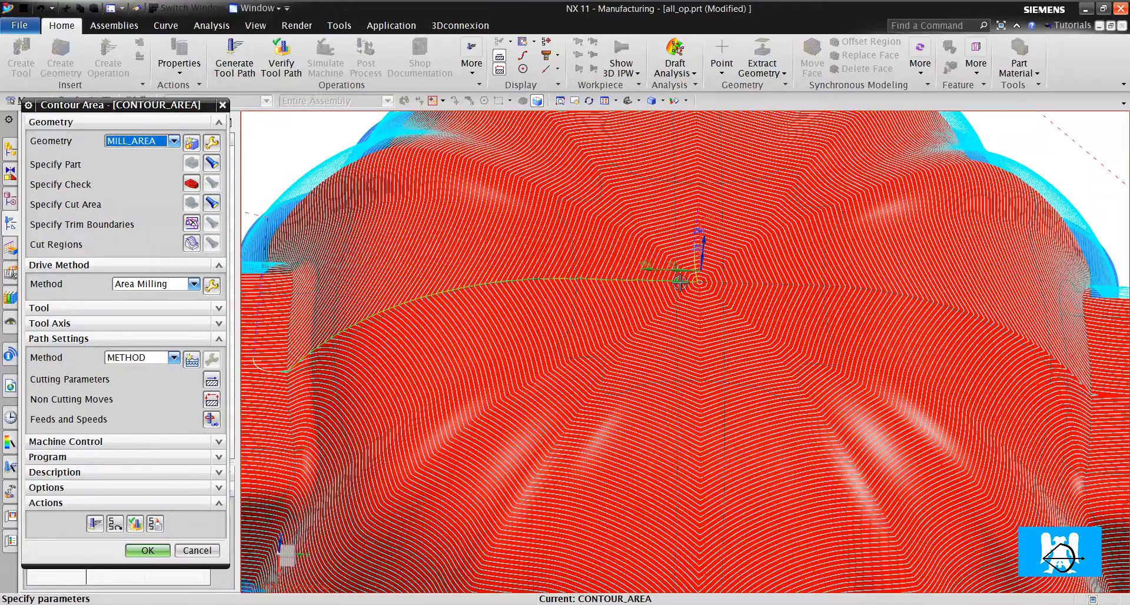
scroll(680, 283, "down", 4)
middle_click_drag(676, 285, 645, 315)
scroll(645, 319, "up", 3)
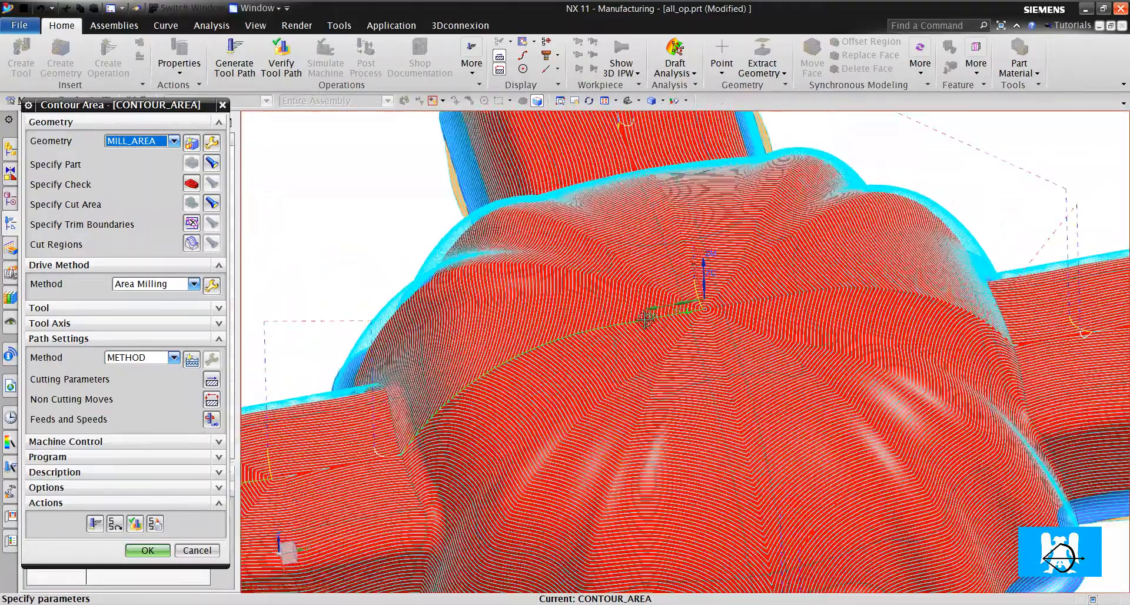
left_click(168, 548)
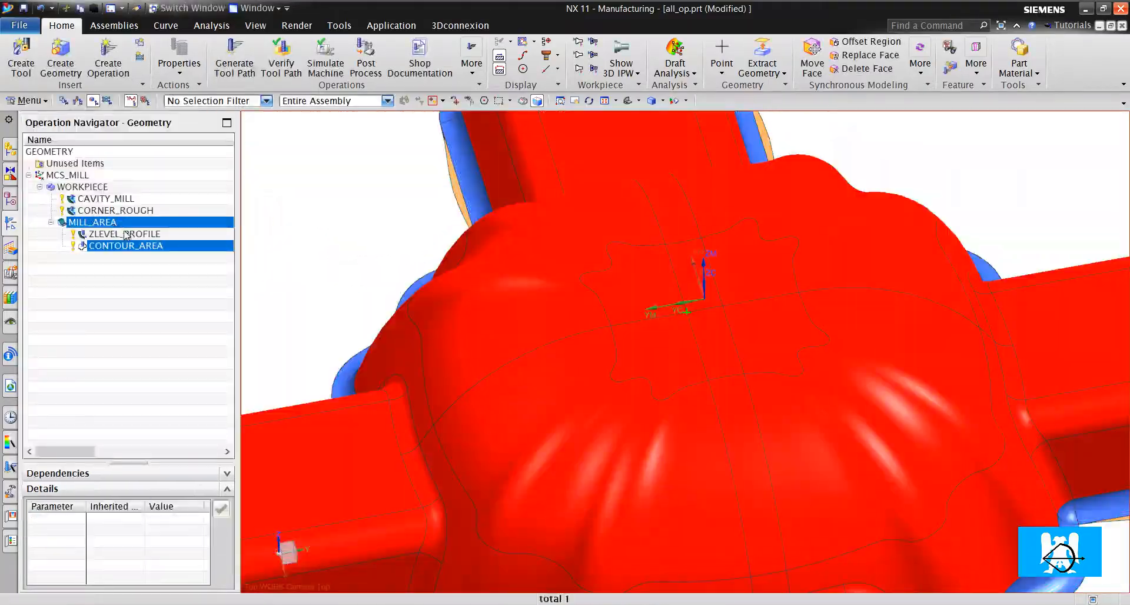
Display the ZLEVEL_PROFILE and CONTOUR_AREA tool paths in turn to compare their passes on the dome.
left_click(131, 236)
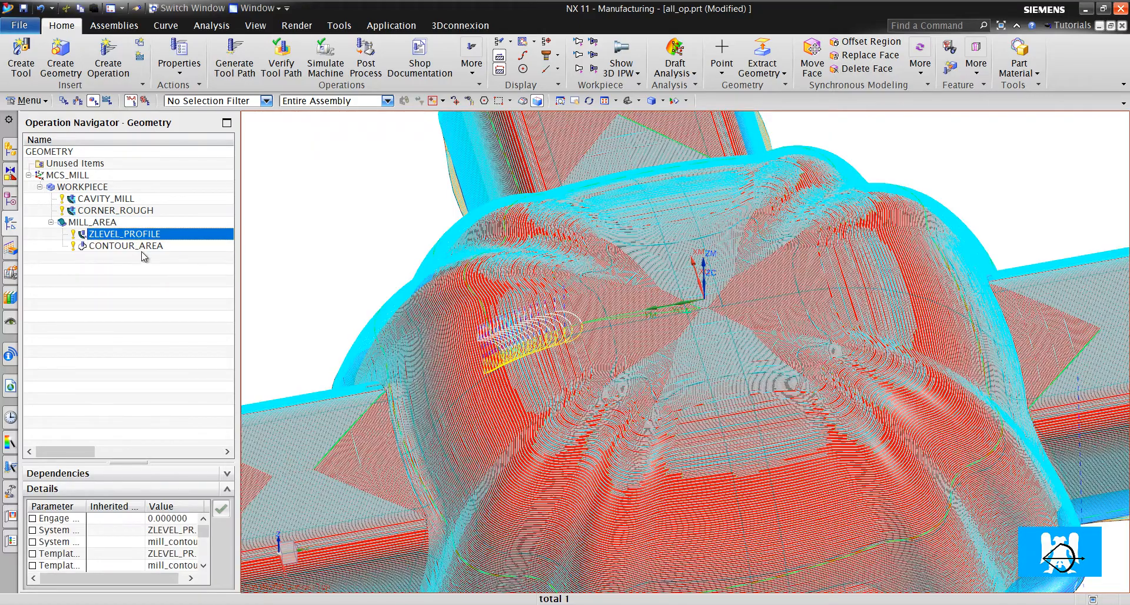
left_click(149, 265)
left_click(151, 247)
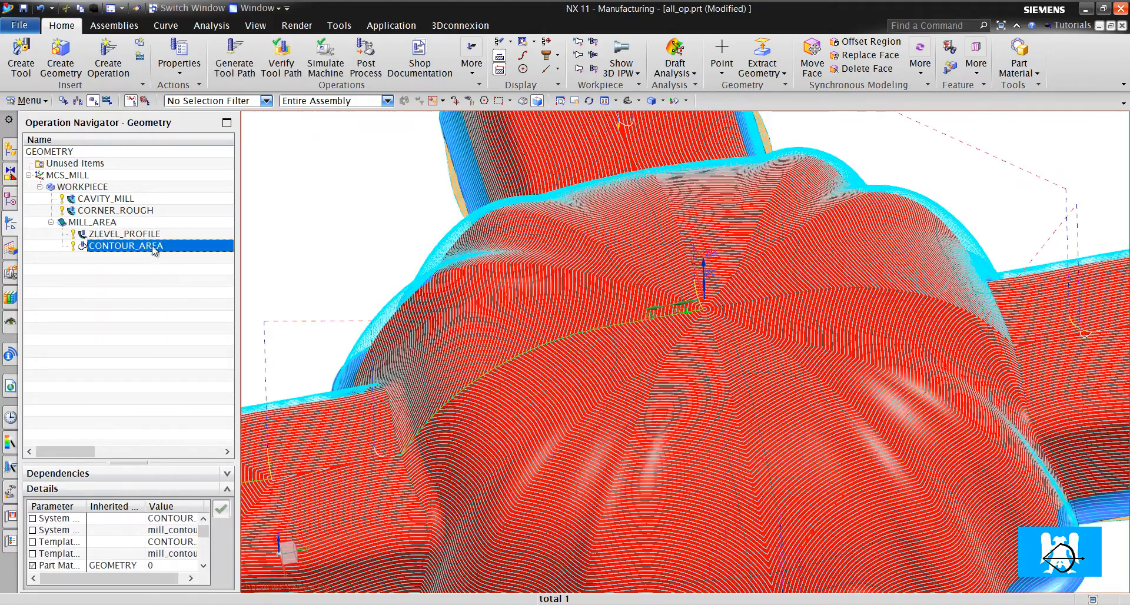
scroll(377, 269, "up", 5)
Examine the ZLEVEL_PROFILE passes up close on the top and fluted flanks of the dome.
left_click(166, 236)
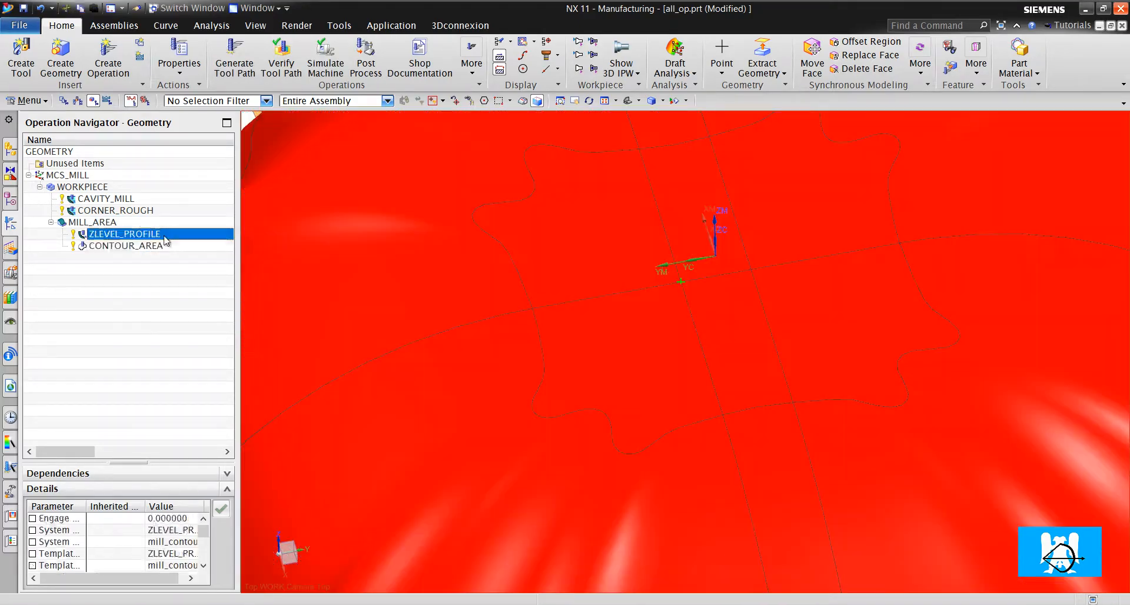
scroll(674, 283, "down", 6)
scroll(873, 301, "up", 3)
scroll(873, 300, "down", 8)
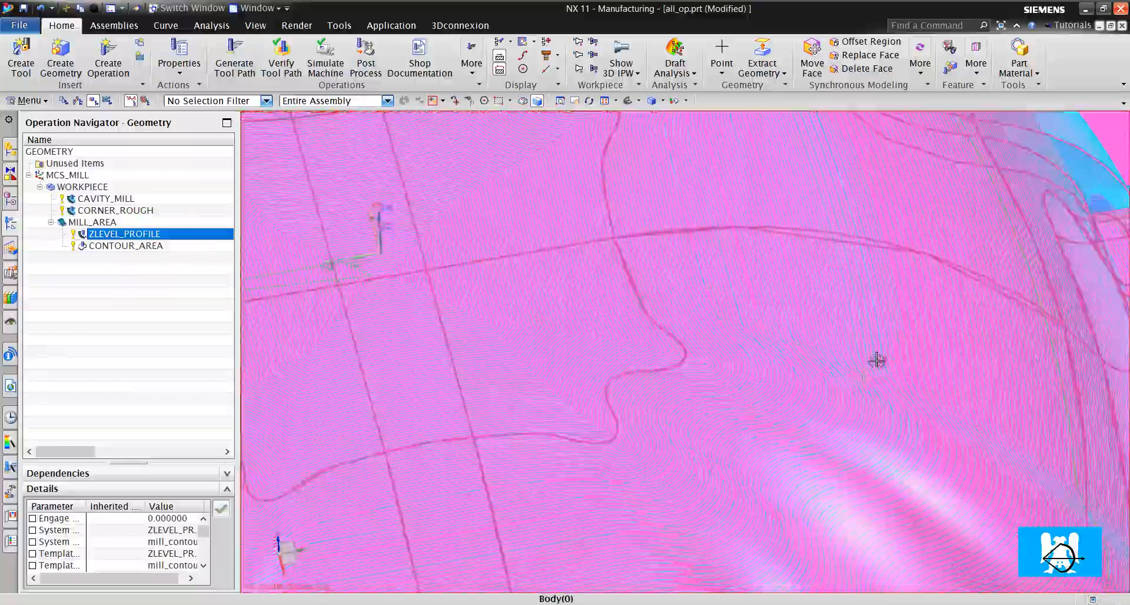
scroll(765, 400, "up", 8)
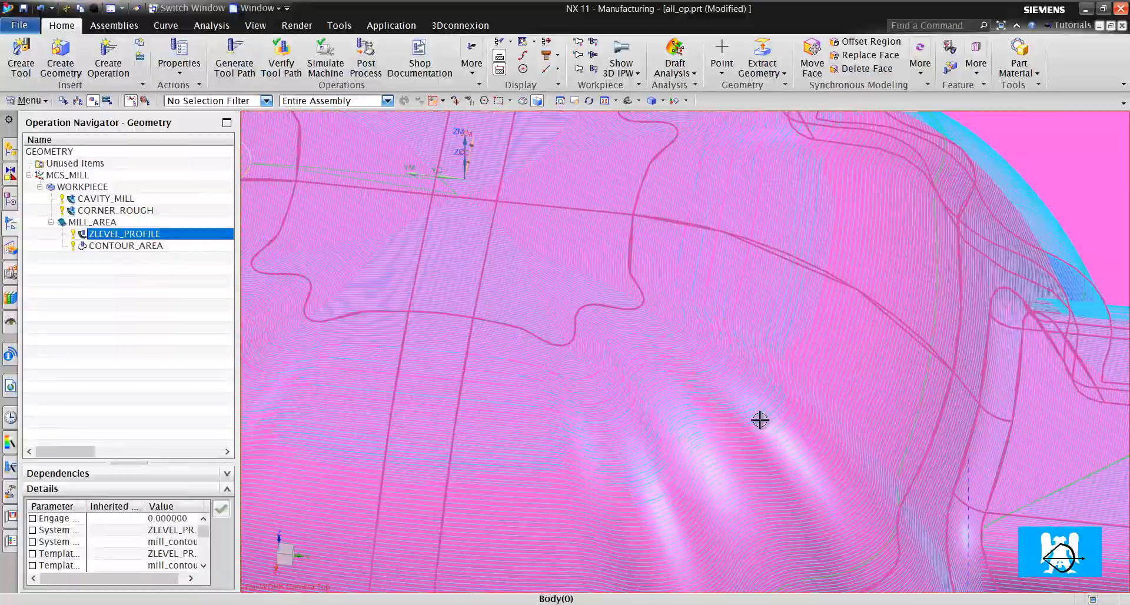
scroll(673, 339, "down", 3)
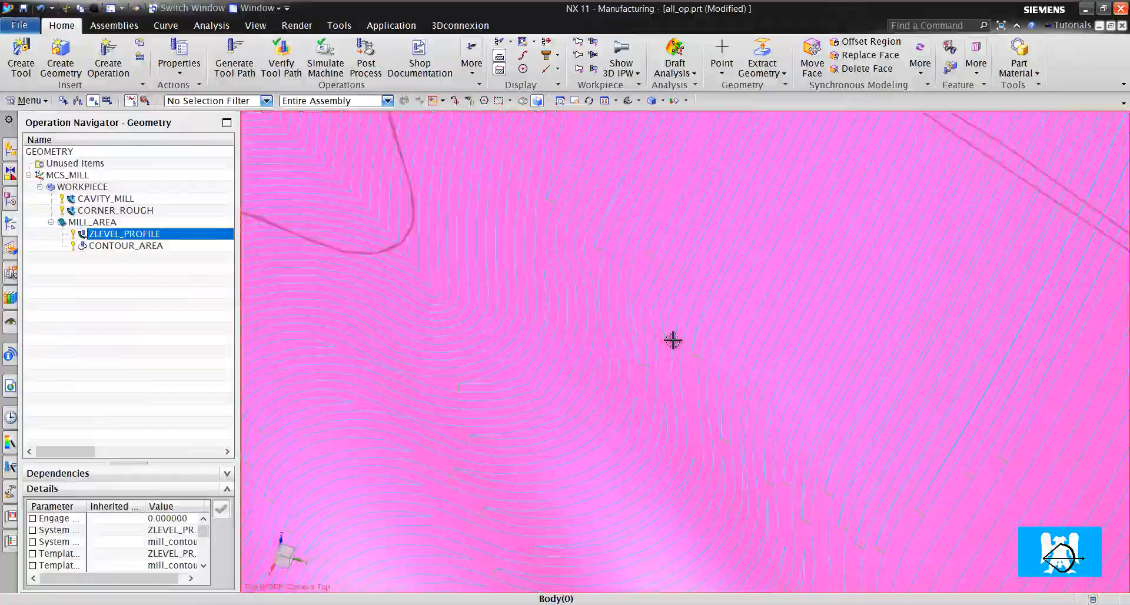
scroll(674, 337, "up", 4)
middle_click_drag(673, 336, 613, 139)
scroll(694, 305, "down", 3)
scroll(677, 300, "down", 3)
scroll(555, 328, "up", 4)
scroll(555, 327, "up", 3)
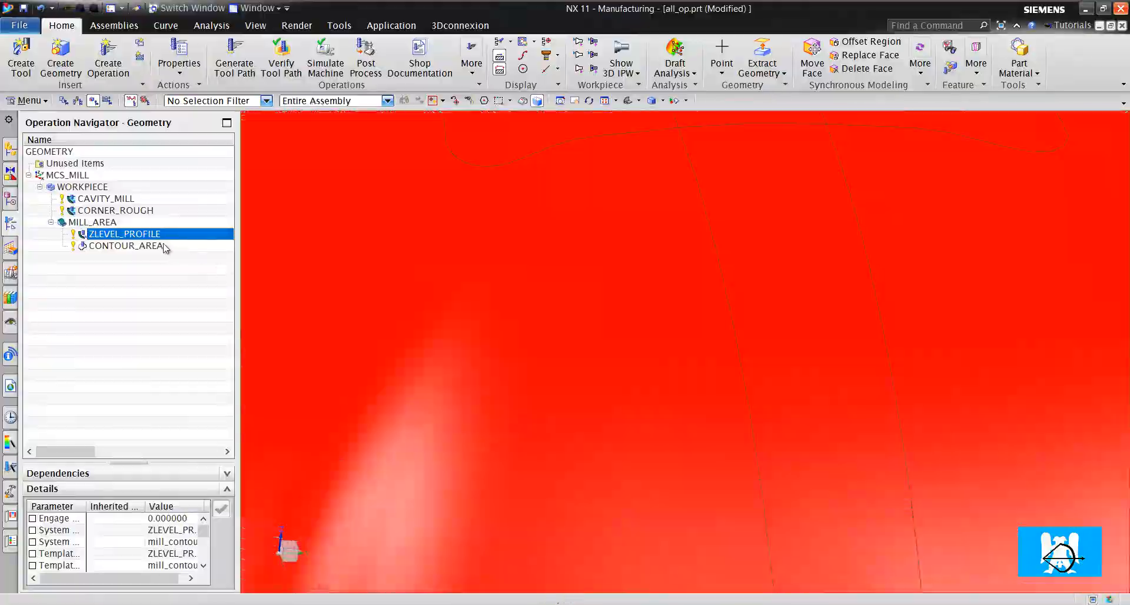
Examine the CONTOUR_AREA Follow Periphery passes over the dome and arms for comparison with the Z-level passes.
left_click(168, 247)
scroll(750, 320, "down", 3)
scroll(750, 320, "down", 3)
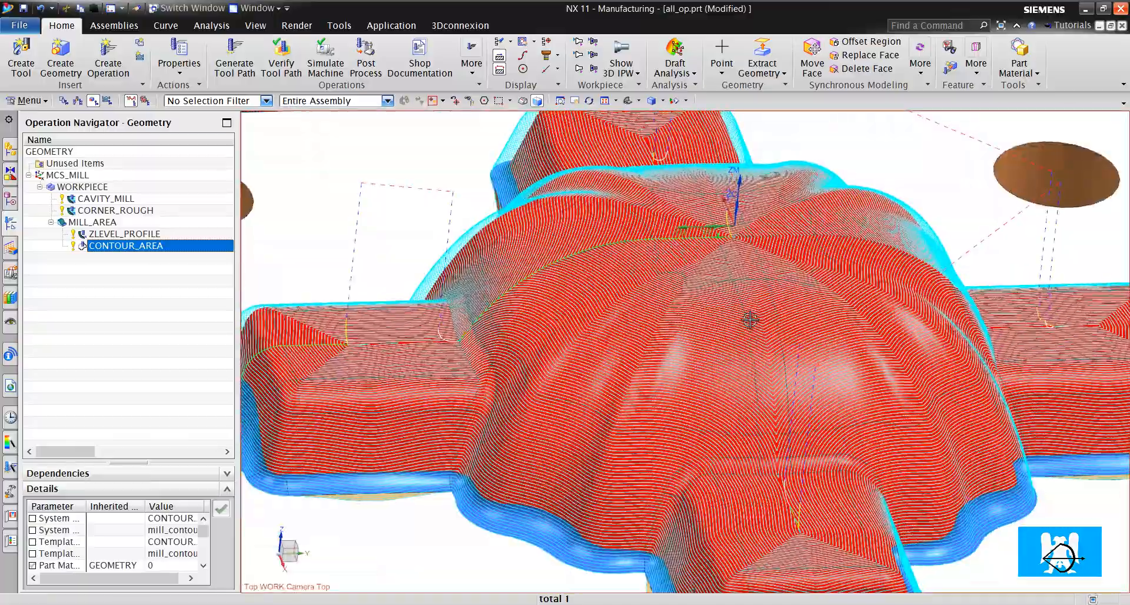
middle_click_drag(750, 320, 921, 200)
scroll(745, 334, "up", 4)
scroll(942, 163, "up", 3)
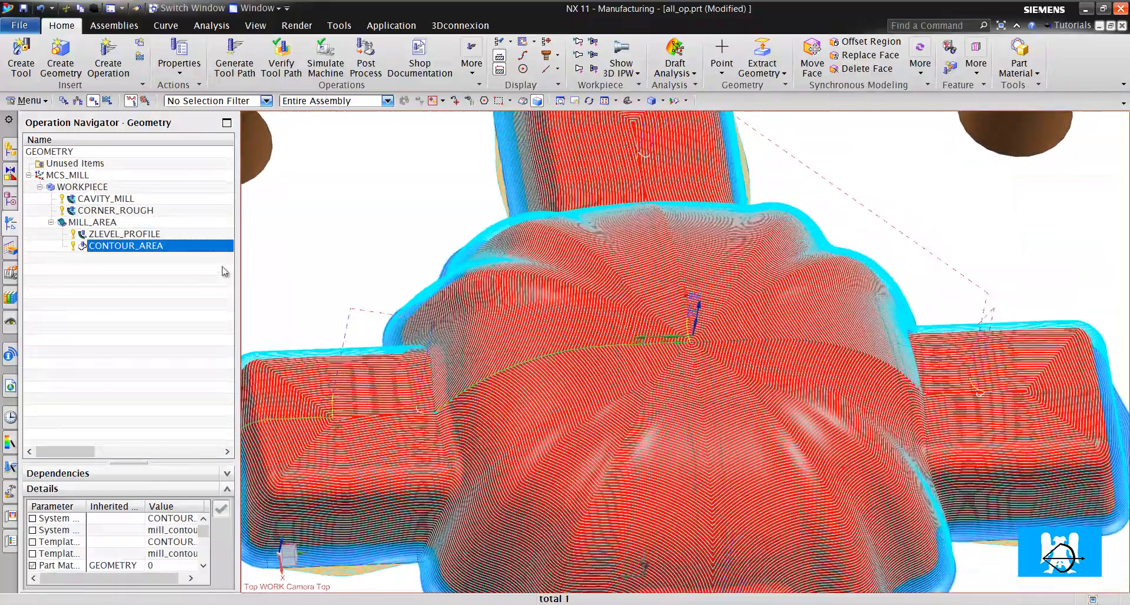
Set CONTOUR_AREA's non-steep cut pattern to Zig Zag, regenerate the tool path and accept the operation.
double_click(138, 250)
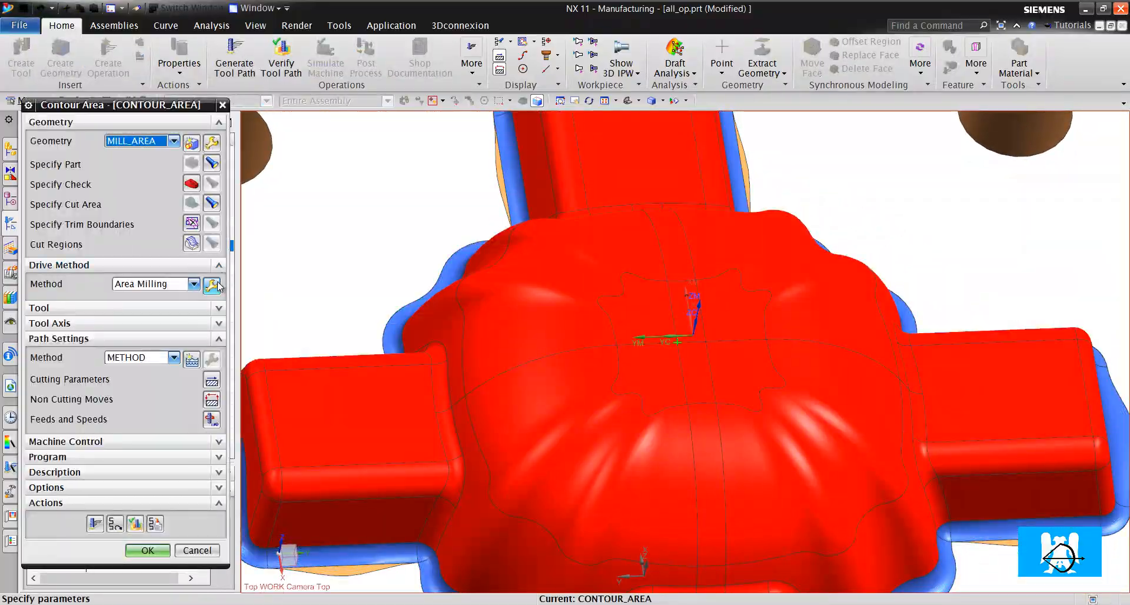
left_click(212, 286)
left_click(154, 229)
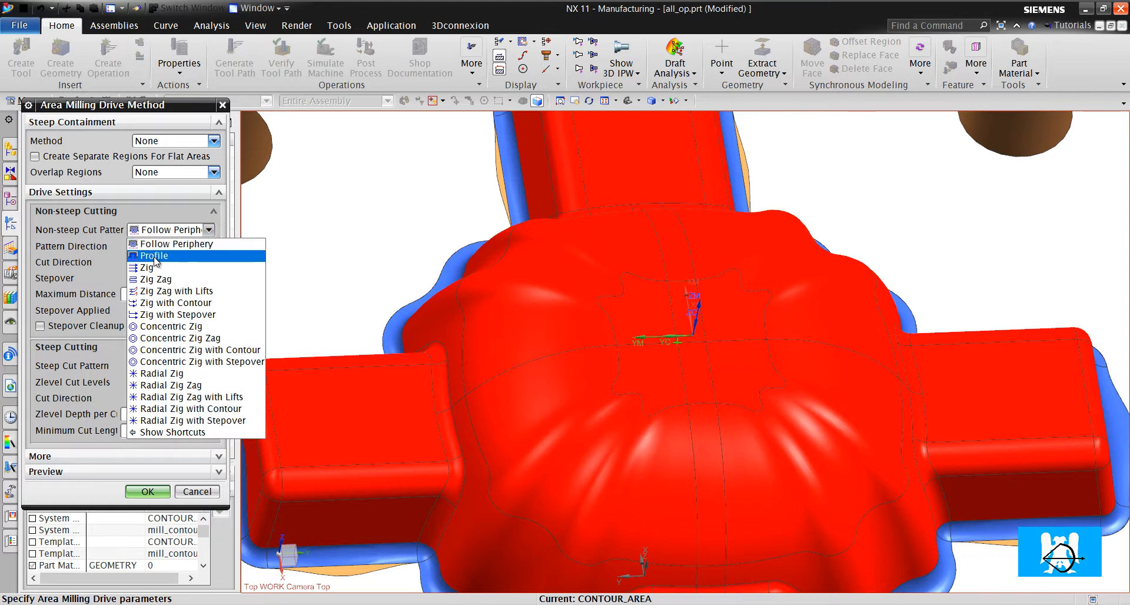
left_click(155, 279)
left_click(144, 472)
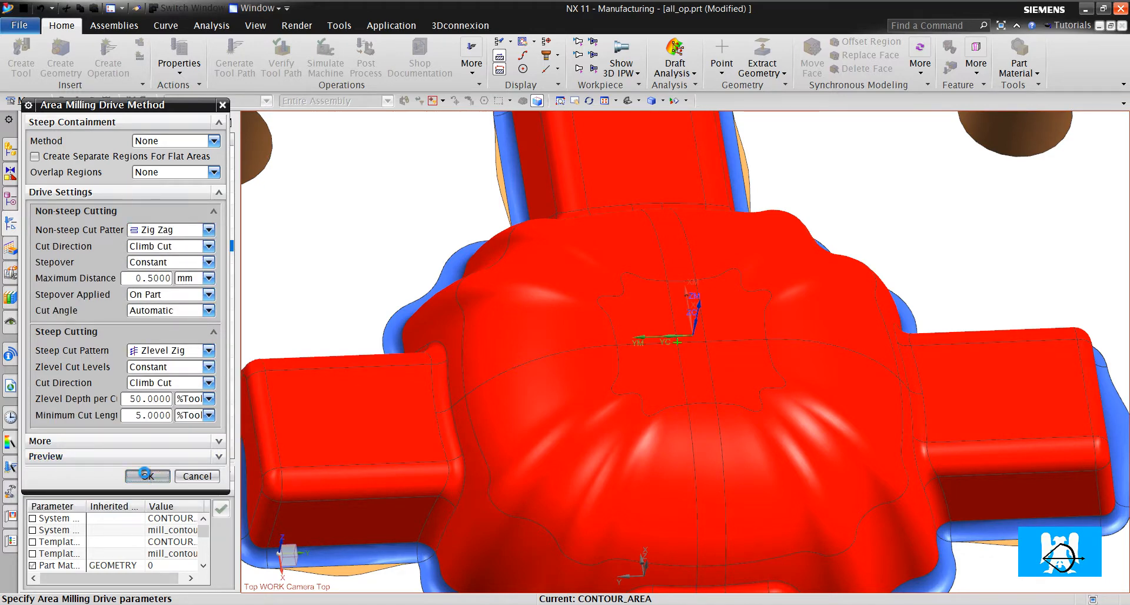
left_click(95, 524)
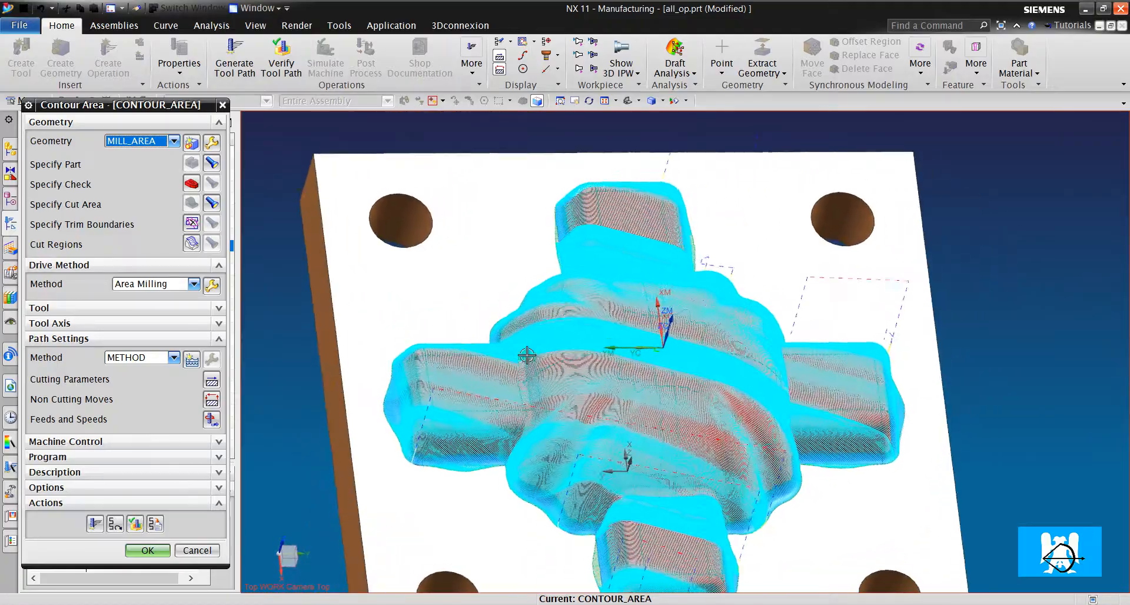
left_click(147, 550)
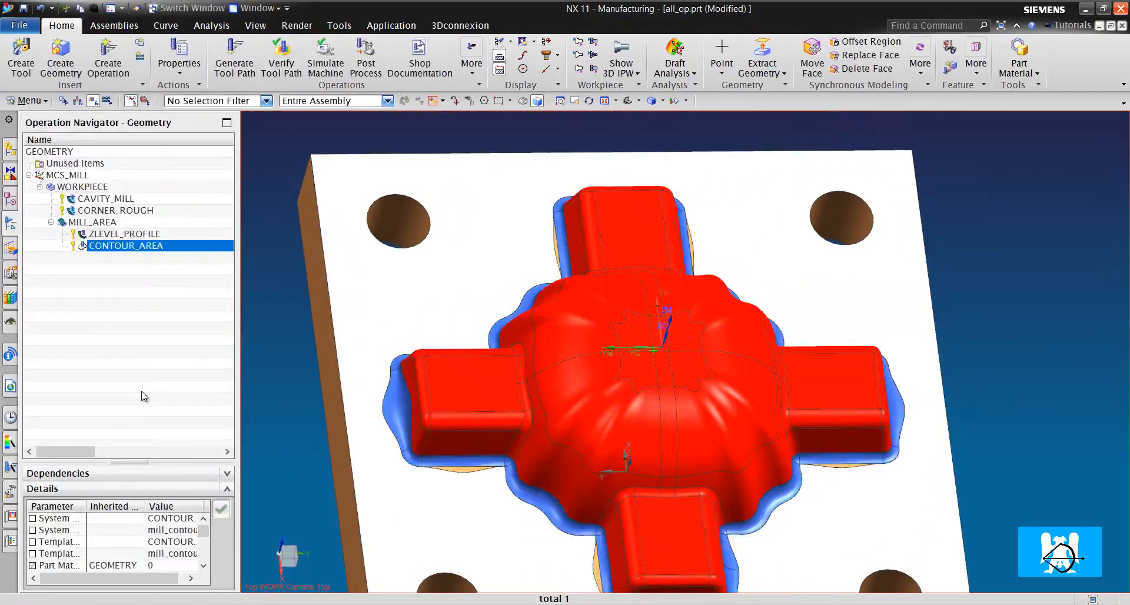
Compare the ZLEVEL_PROFILE tool path with the CONTOUR_AREA Zig Zag passes on top of the dome.
left_click(143, 234)
left_click(143, 246)
scroll(666, 321, "up", 5)
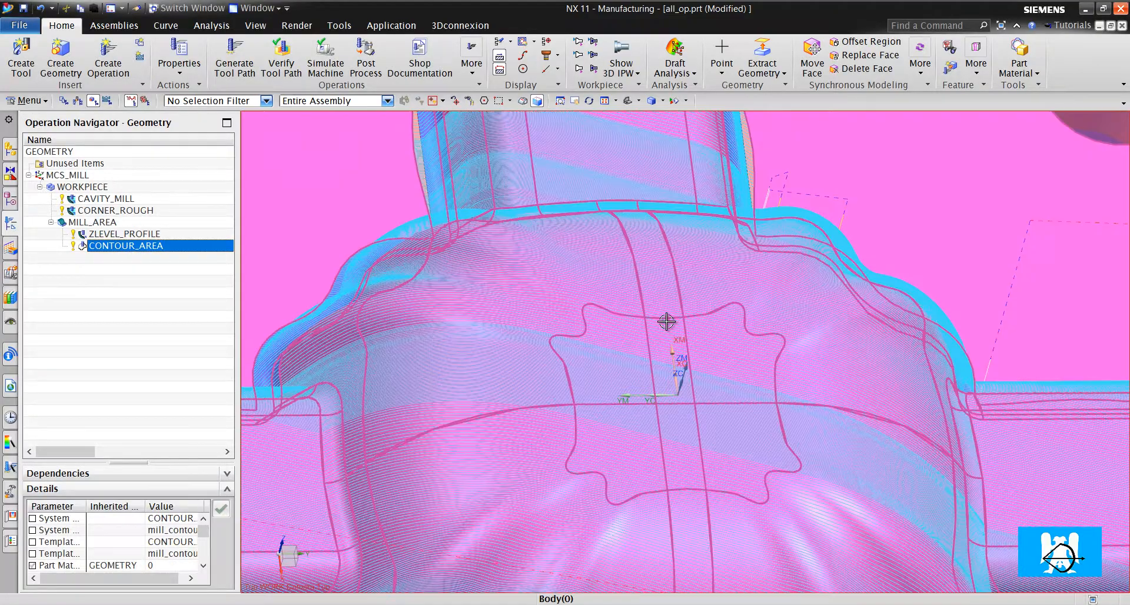
Switch to the joy_cavity.prt part and examine the shape of its cavity.
scroll(667, 321, "down", 5)
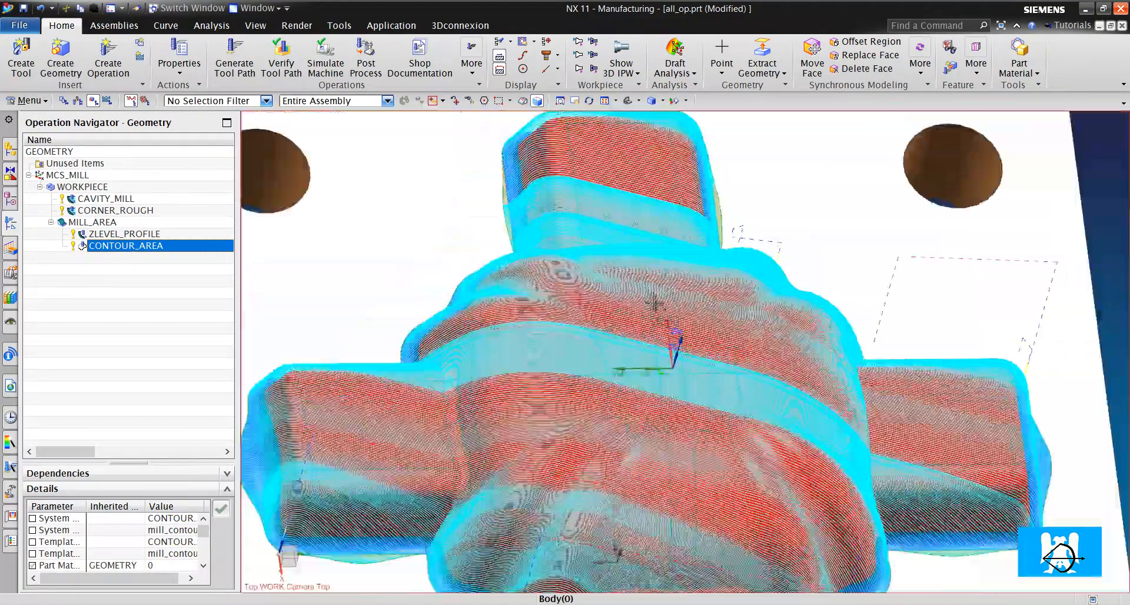
left_click(245, 9)
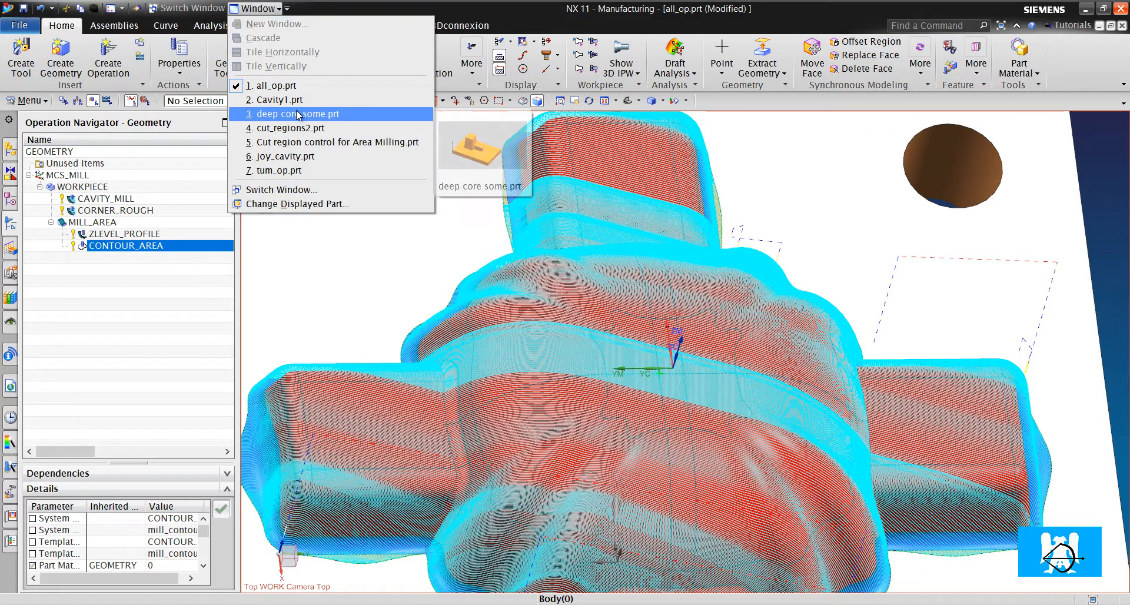
left_click(312, 157)
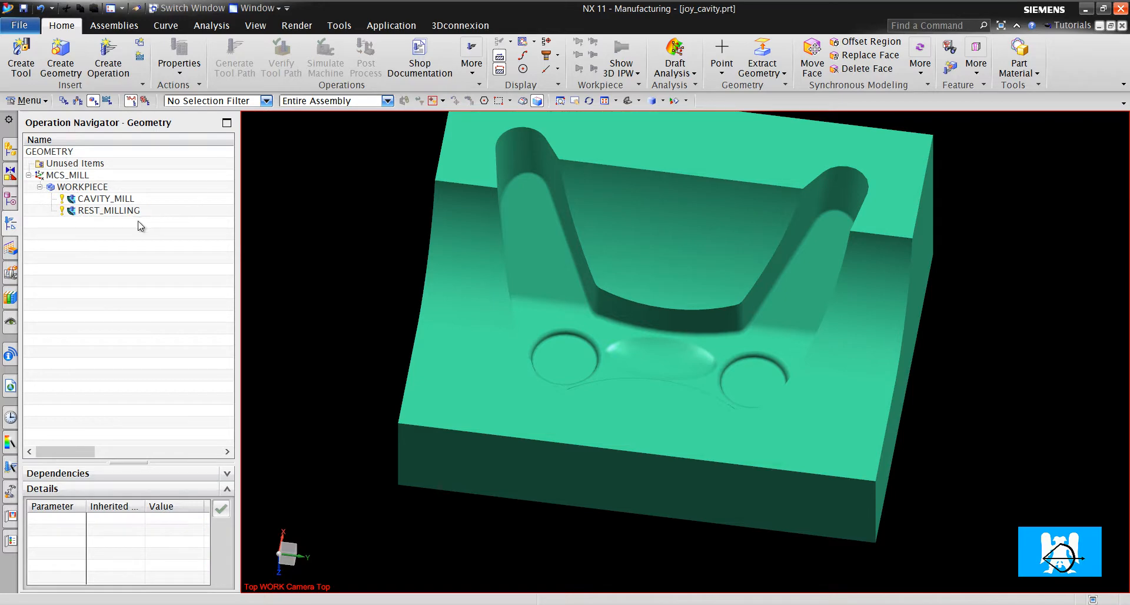
scroll(627, 253, "down", 2)
scroll(588, 241, "up", 6)
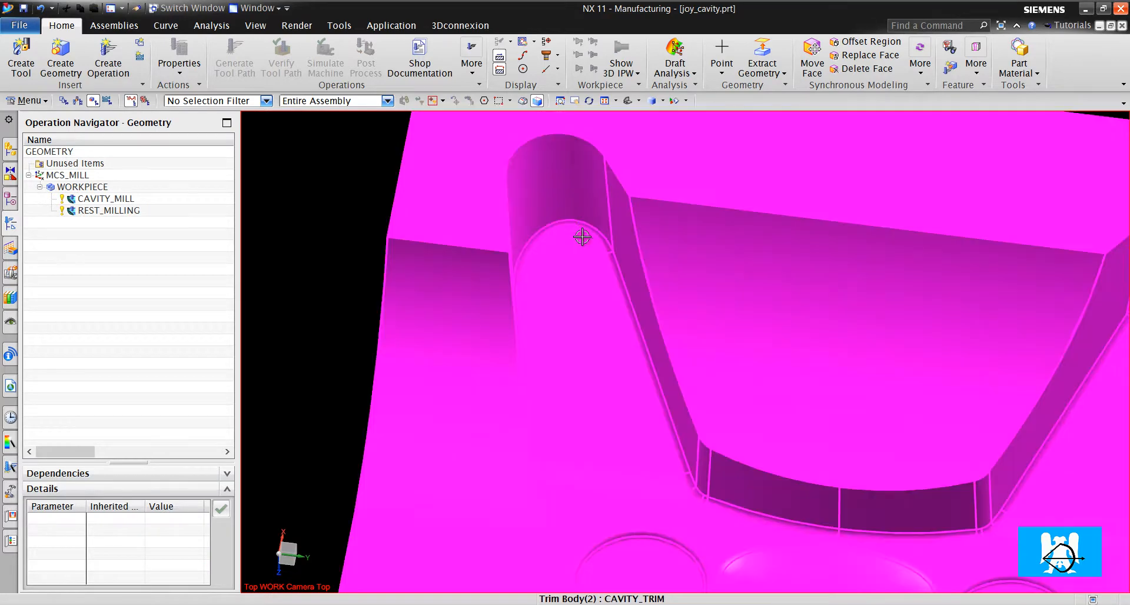
scroll(593, 211, "down", 6)
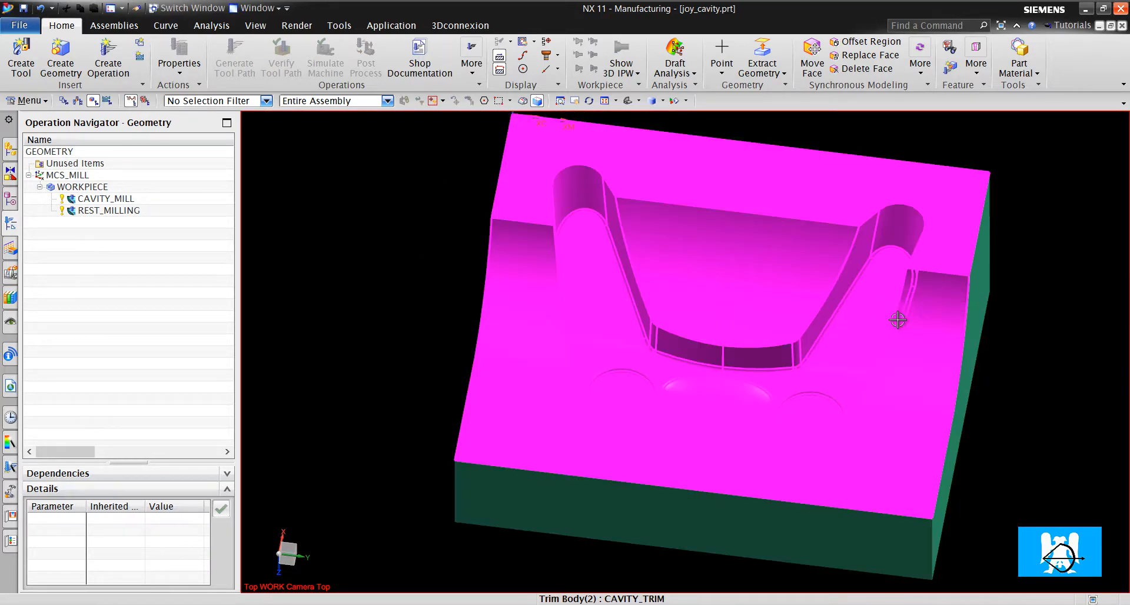
middle_click_drag(895, 244, 349, 319)
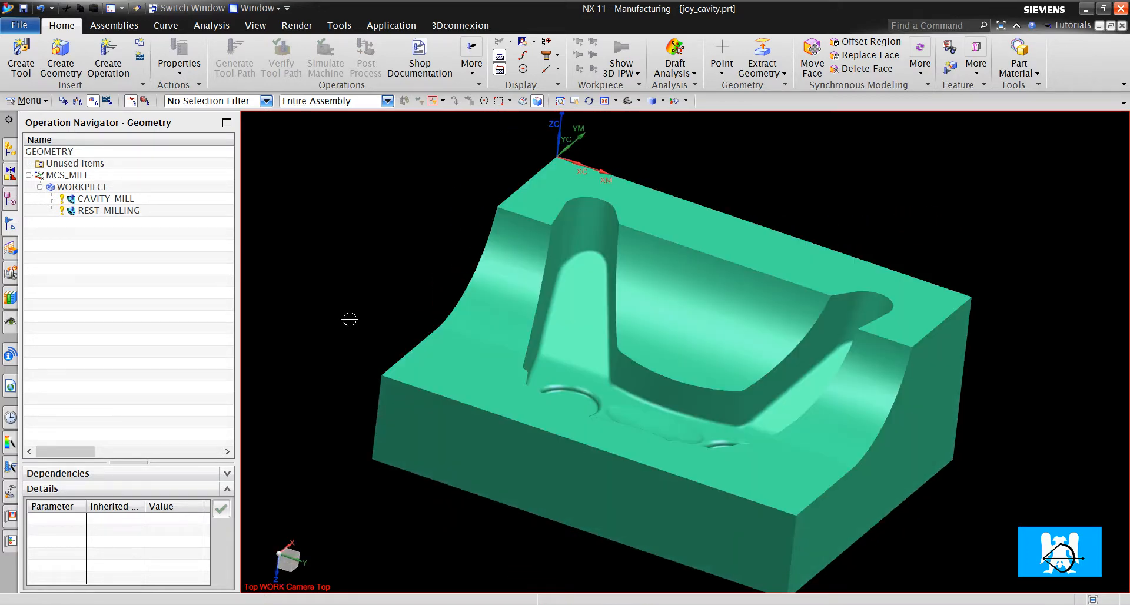
key("ctrl+alt+t")
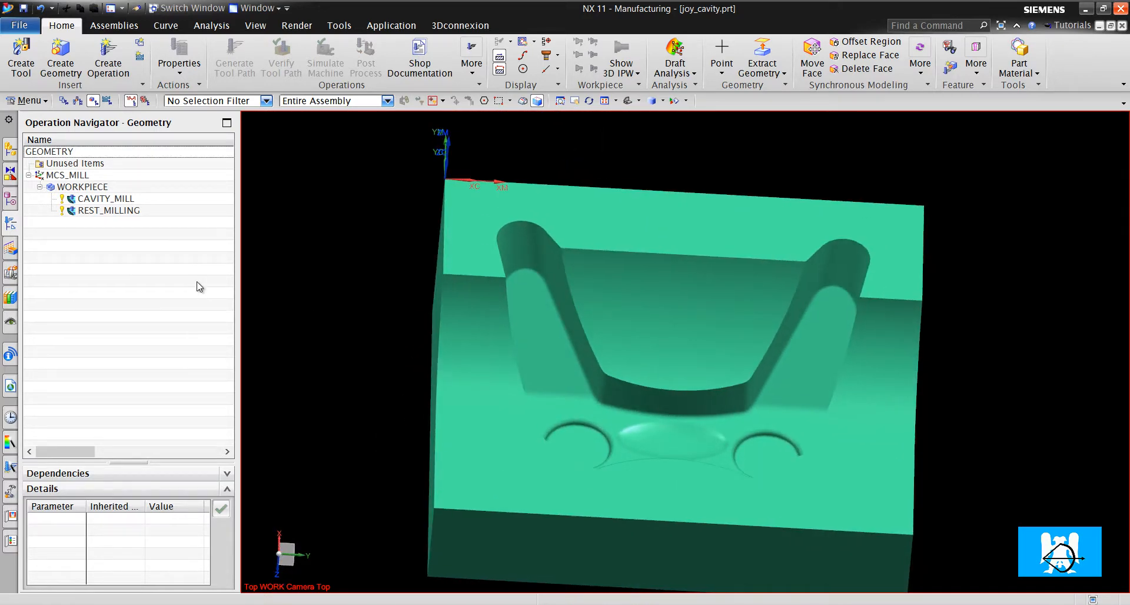
Create a mill_contour ZLEVEL_PROFILE operation using the BALL_MILL tool and WORKPIECE geometry.
left_click(114, 65)
left_click(155, 185)
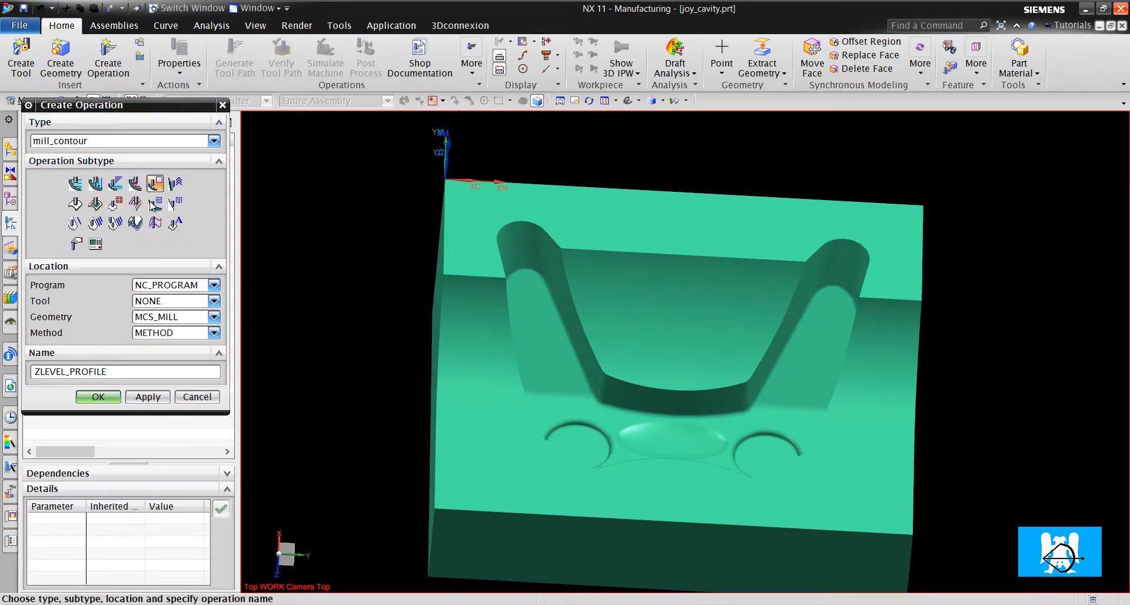
left_click(151, 301)
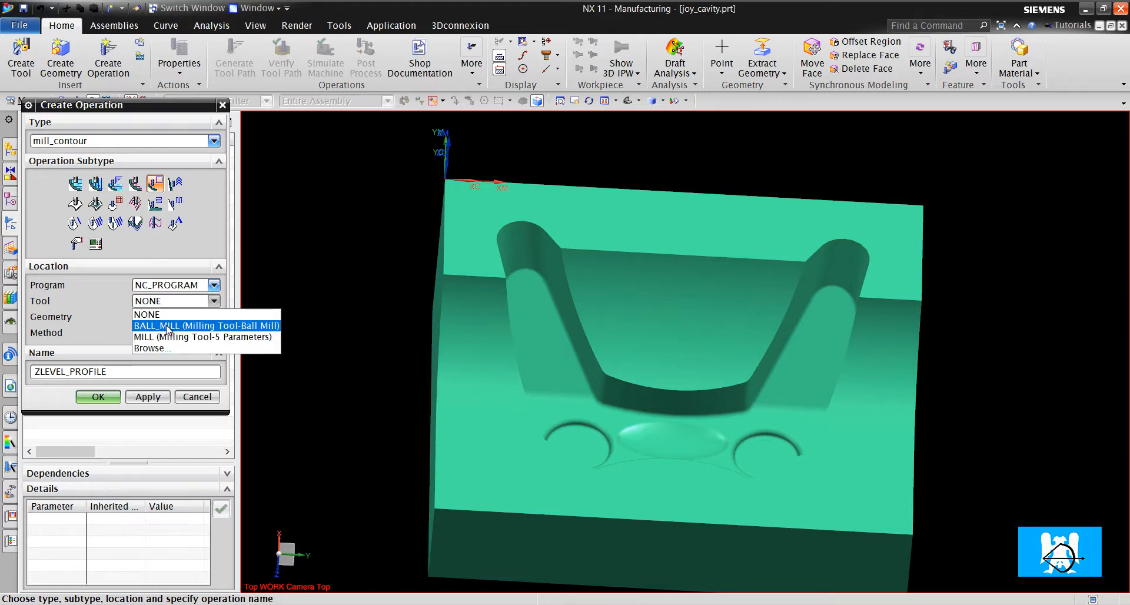
left_click(169, 325)
left_click(213, 317)
left_click(150, 357)
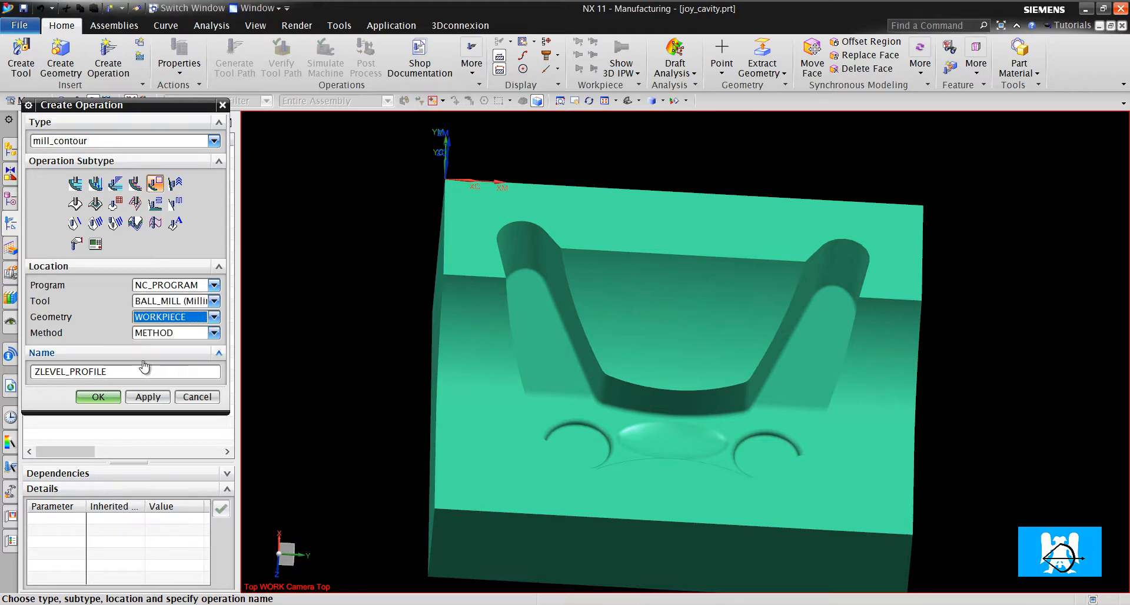
left_click(99, 397)
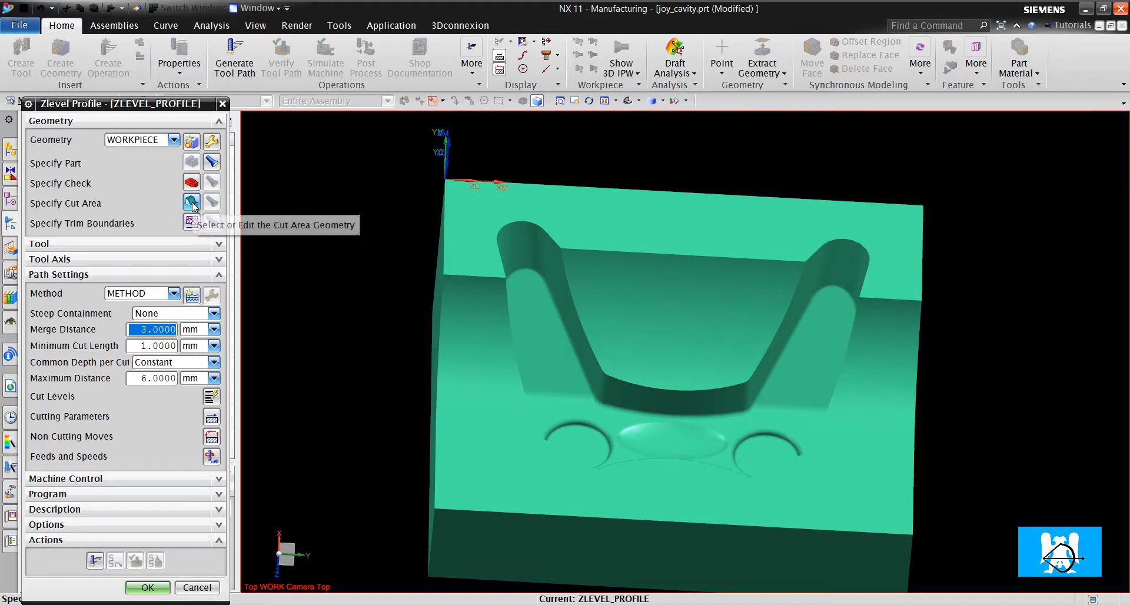
Specify the Z-level operation's cut area by selecting the cavity surfaces as tangent faces.
left_click(211, 202)
left_click(566, 105)
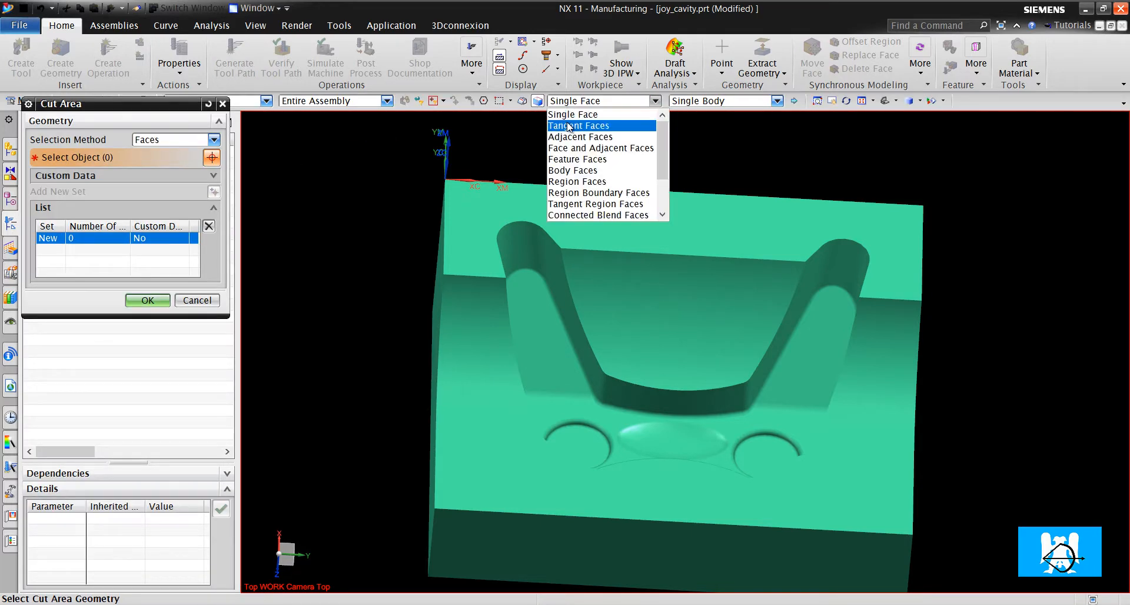
left_click(576, 126)
left_click(595, 268)
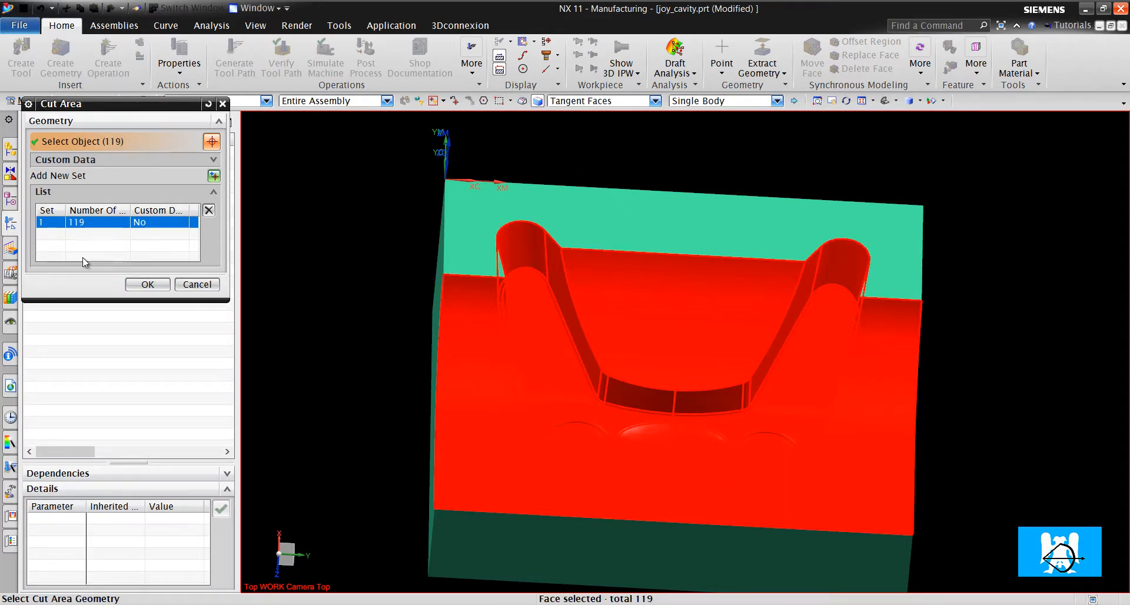
left_click(147, 284)
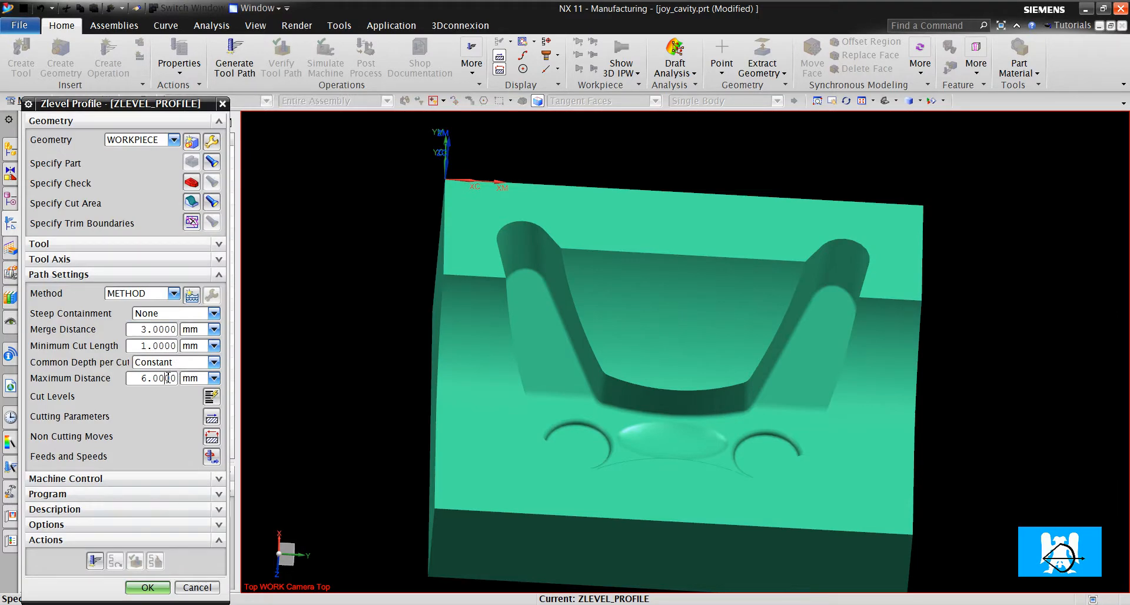
Set the Z-level maximum distance to 1 mm and the level-to-level connection to Direct on Part with Cut Between Levels enabled.
left_click(211, 416)
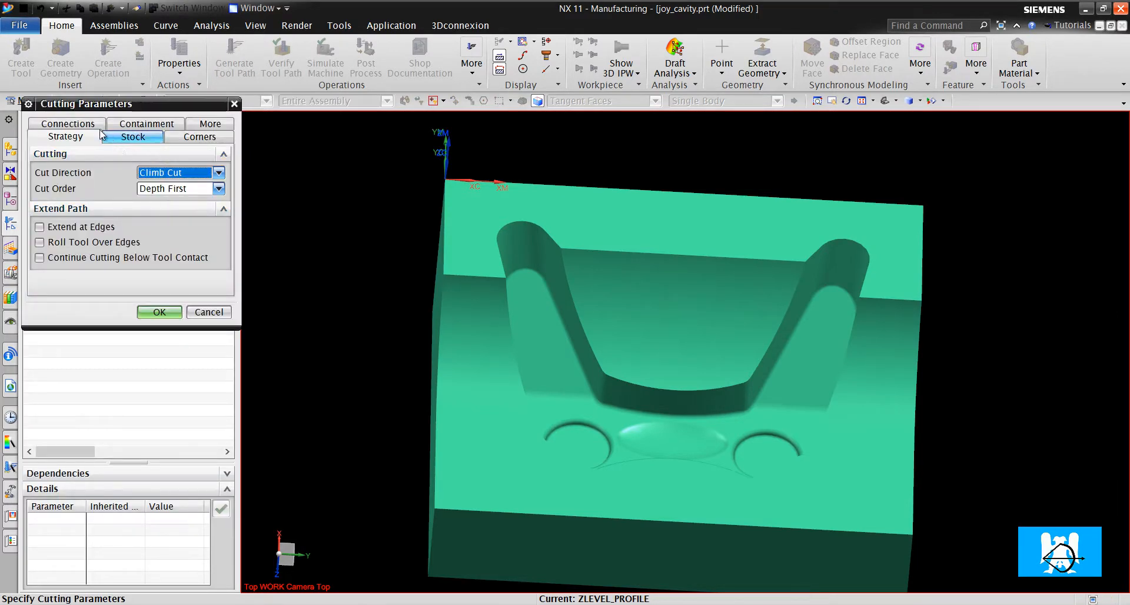
left_click(68, 123)
left_click(174, 172)
left_click(157, 202)
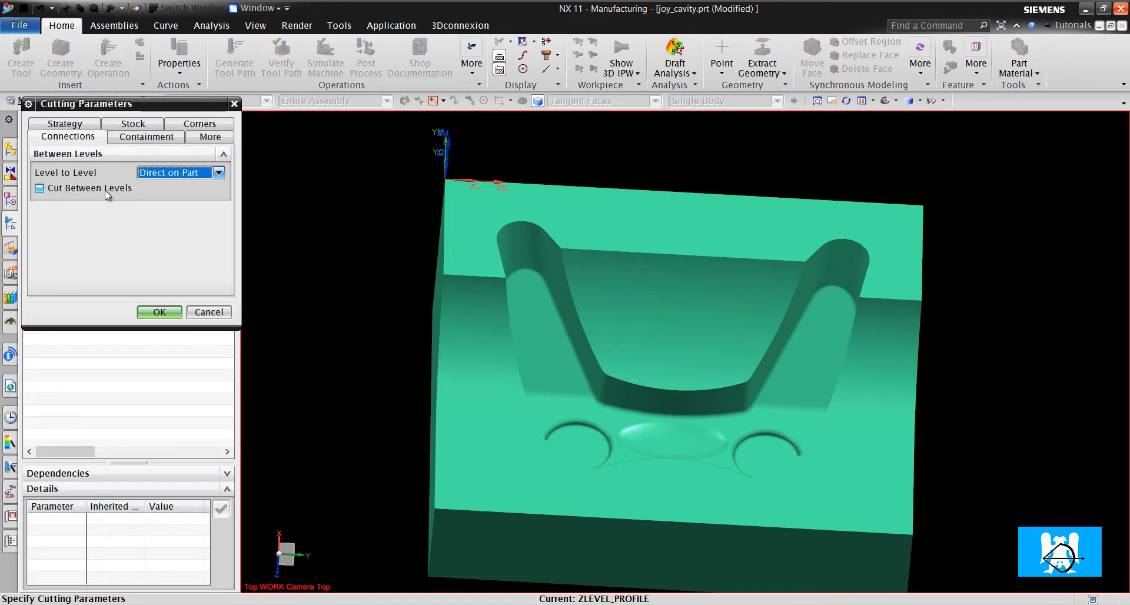
left_click(106, 191)
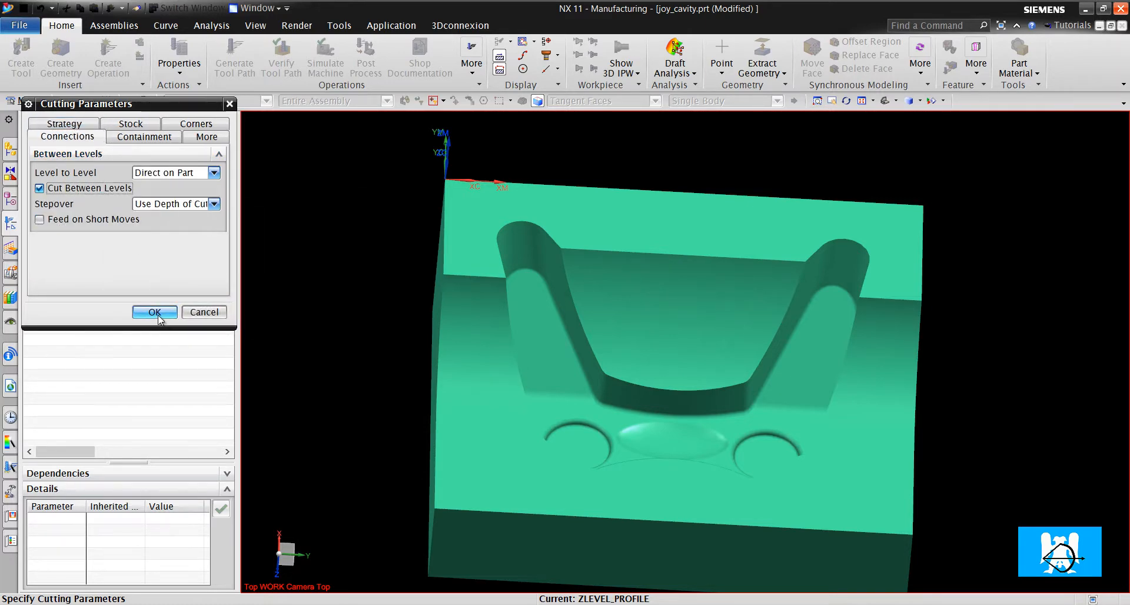
left_click(155, 312)
Recheck the Z-level cut direction in the cutting parameters and generate the ZLEVEL_PROFILE tool path.
left_click(211, 417)
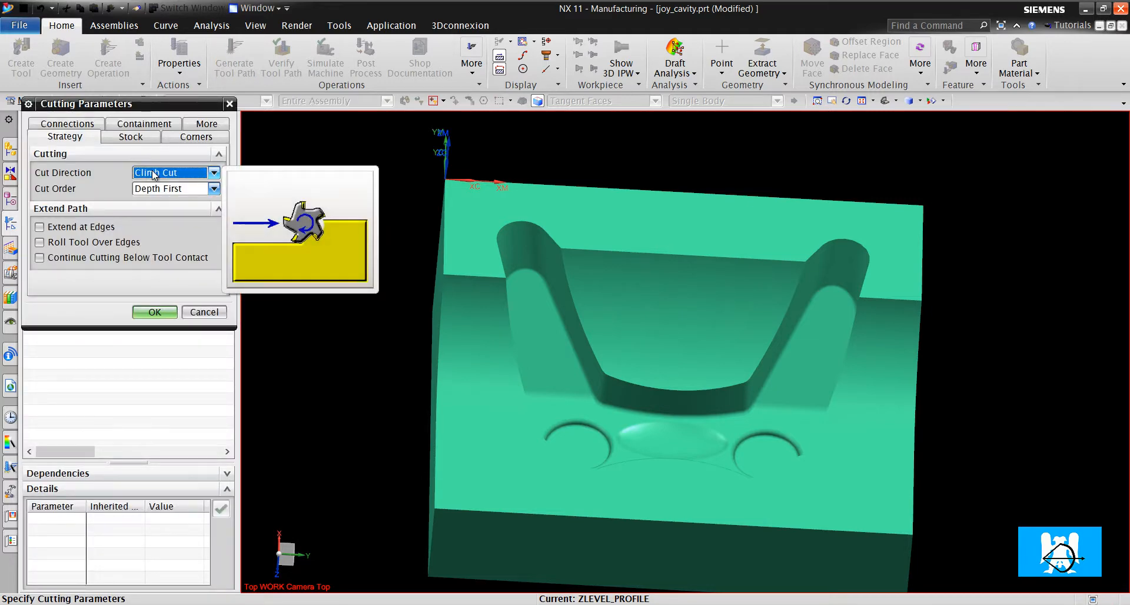
left_click(155, 312)
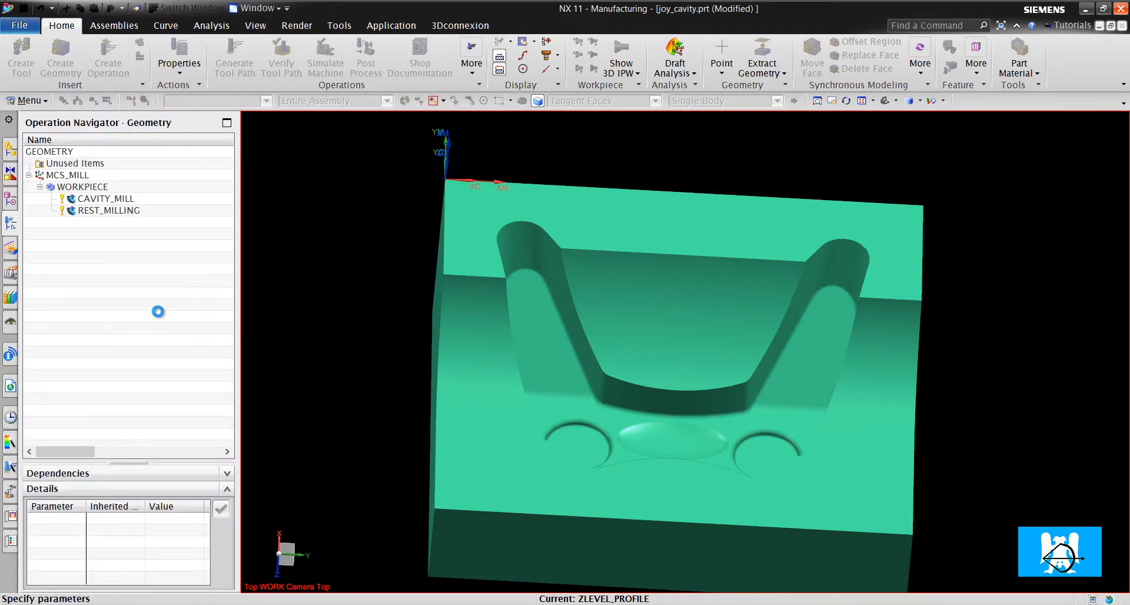
left_click(95, 561)
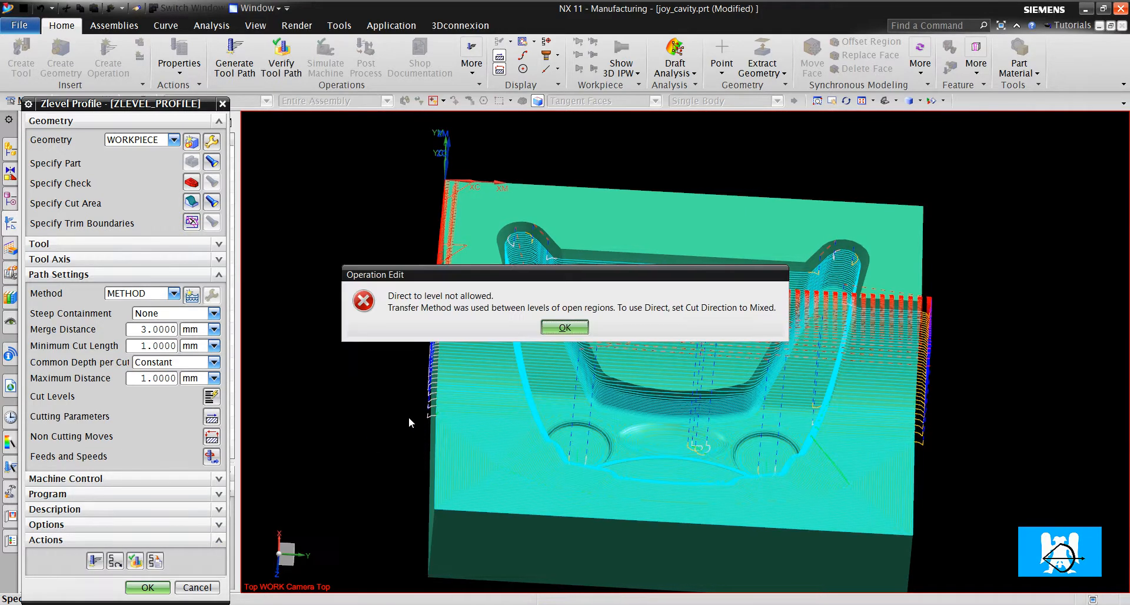
left_click(564, 327)
Examine the ZLEVEL_PROFILE passes and level connections on the cavity walls, floor and open side edges.
middle_click_drag(564, 327, 803, 379)
scroll(494, 406, "up", 2)
scroll(518, 391, "down", 1)
scroll(530, 382, "down", 5)
scroll(794, 381, "up", 3)
scroll(753, 396, "up", 3)
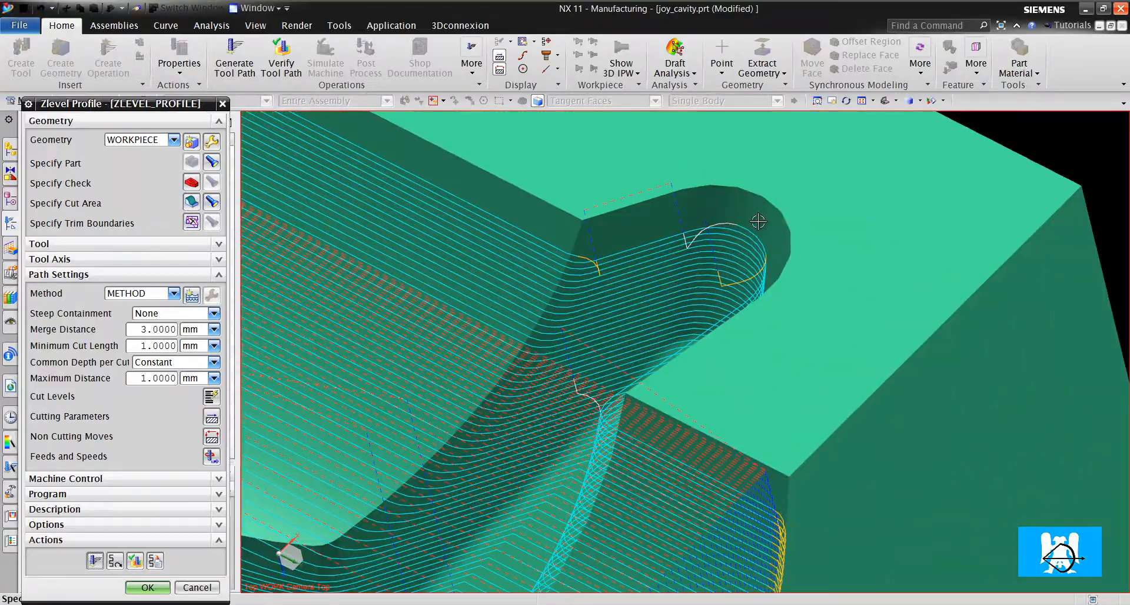
scroll(759, 222, "down", 5)
scroll(783, 336, "up", 5)
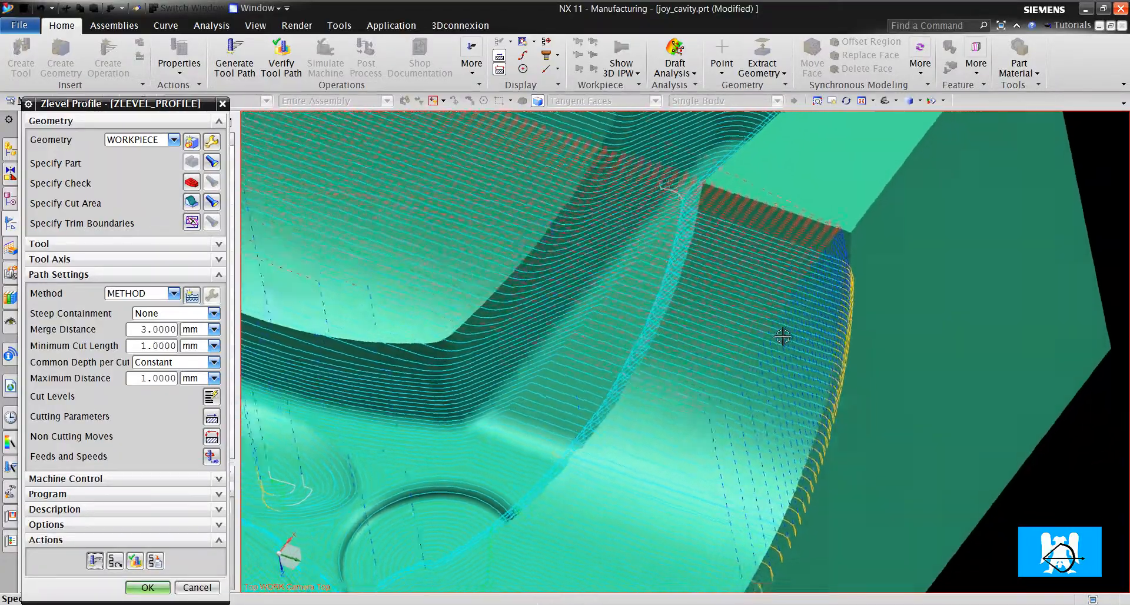
scroll(783, 336, "up", 4)
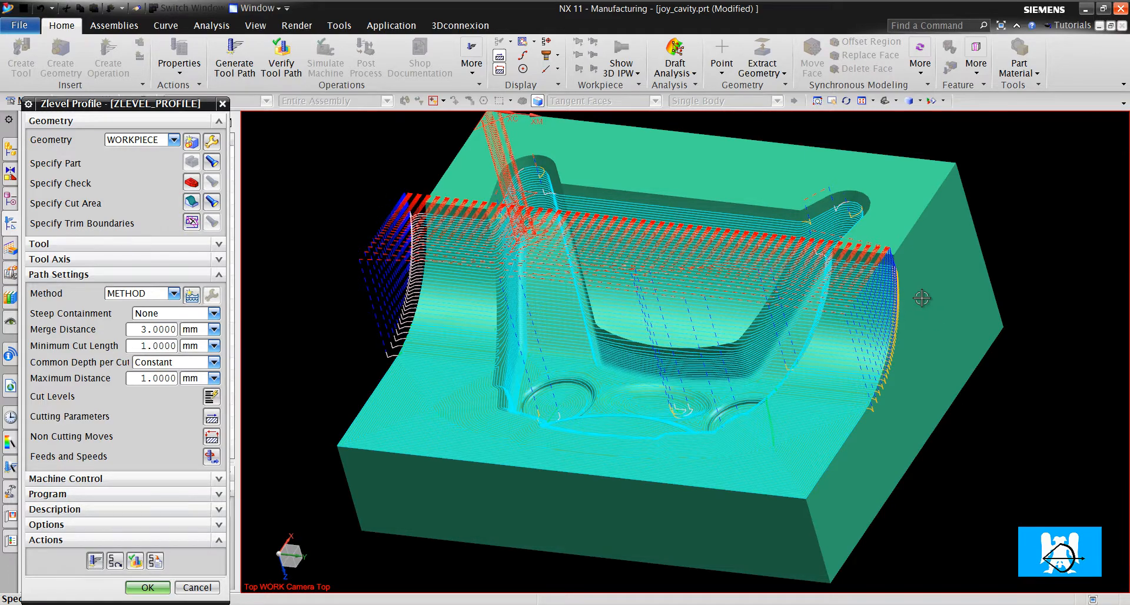
middle_click_drag(922, 299, 959, 326)
scroll(937, 316, "up", 4)
scroll(912, 271, "down", 3)
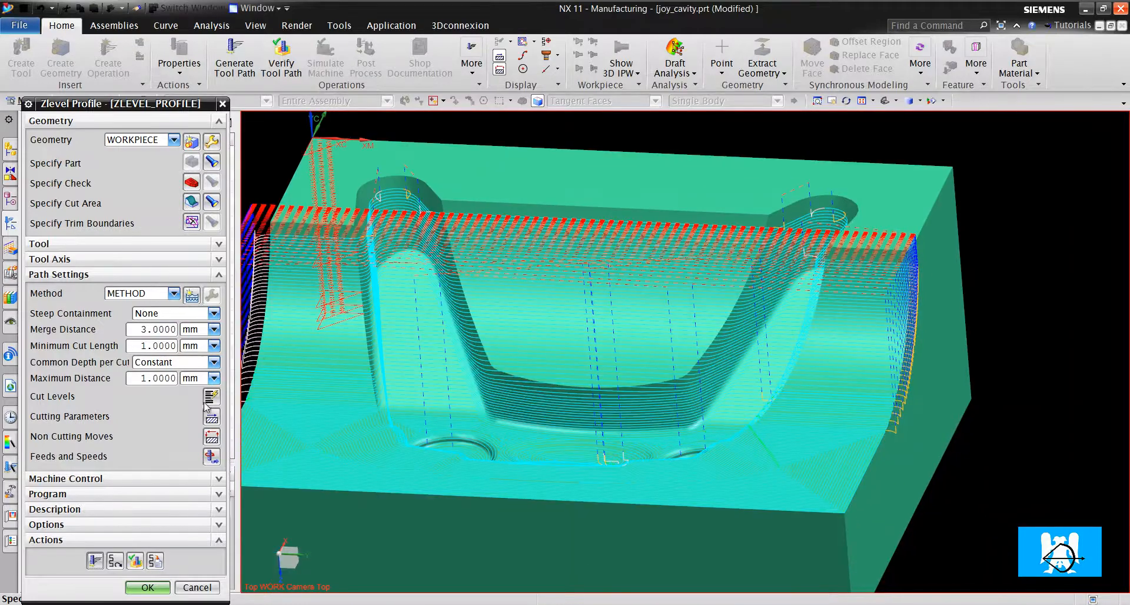
Accept the Z-level operation and create a CONTOUR_AREA operation using the BALL_MILL tool and WORKPIECE geometry.
left_click(165, 586)
left_click(108, 59)
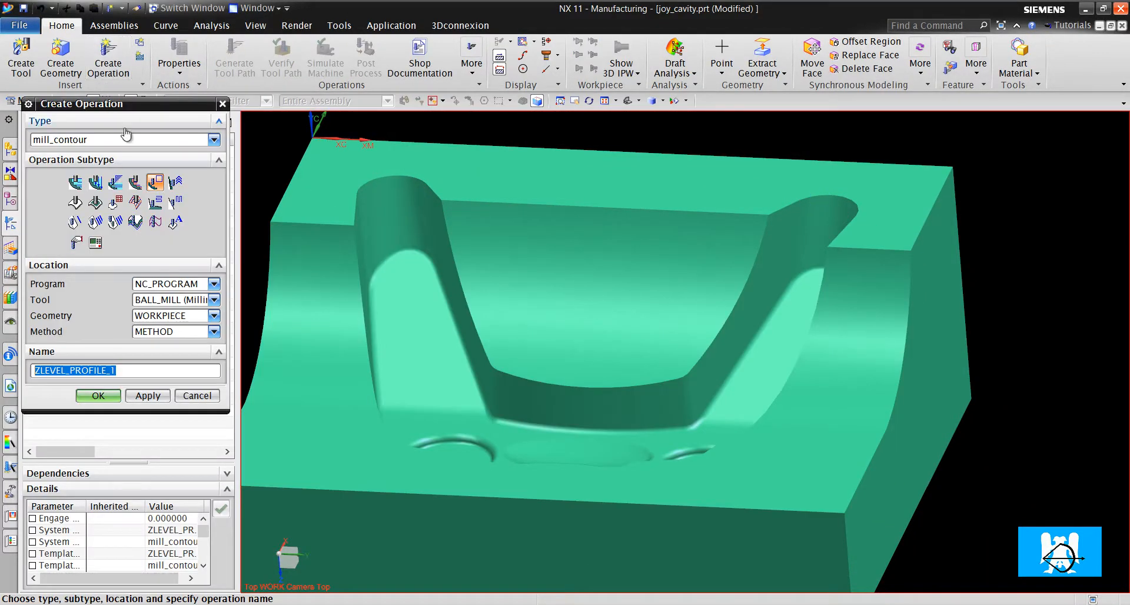
left_click(101, 206)
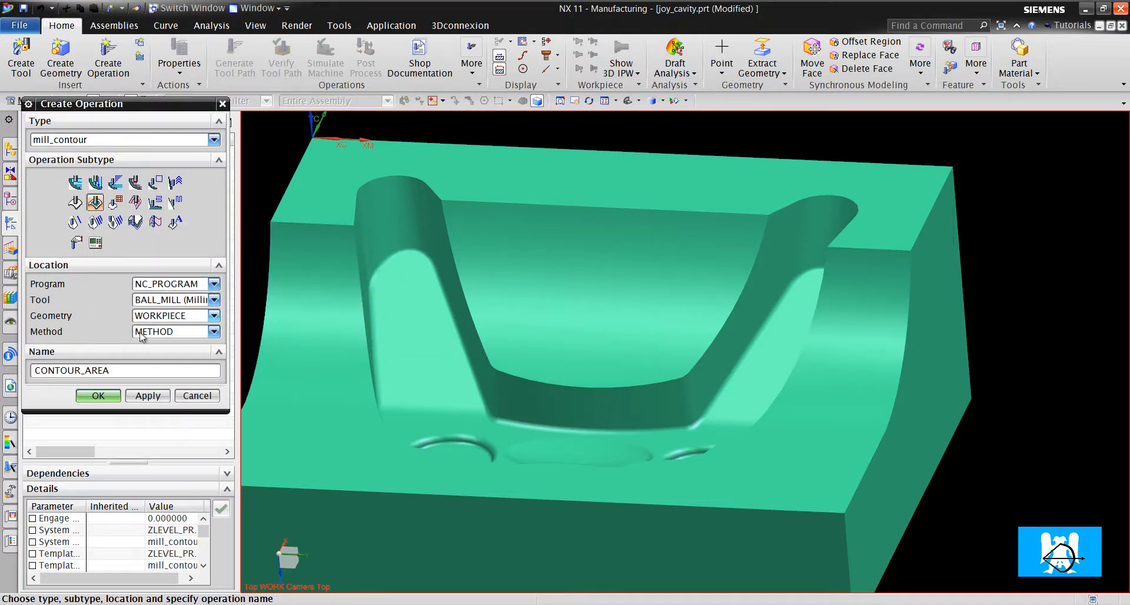
left_click(98, 396)
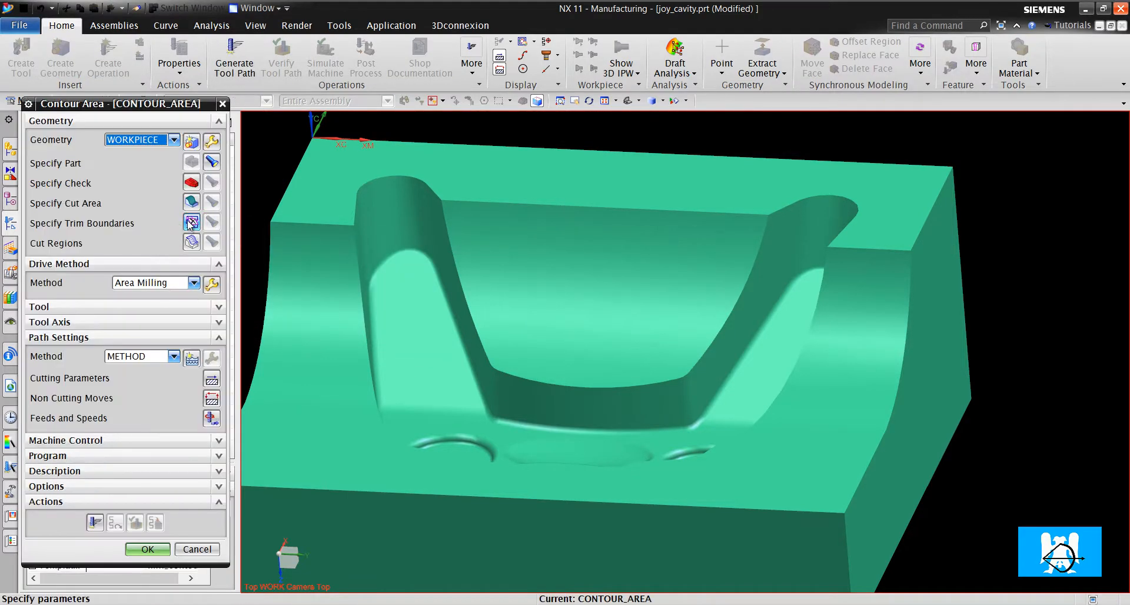
Specify the CONTOUR_AREA cut area by selecting the cavity surfaces as tangent faces.
left_click(193, 207)
left_click(583, 101)
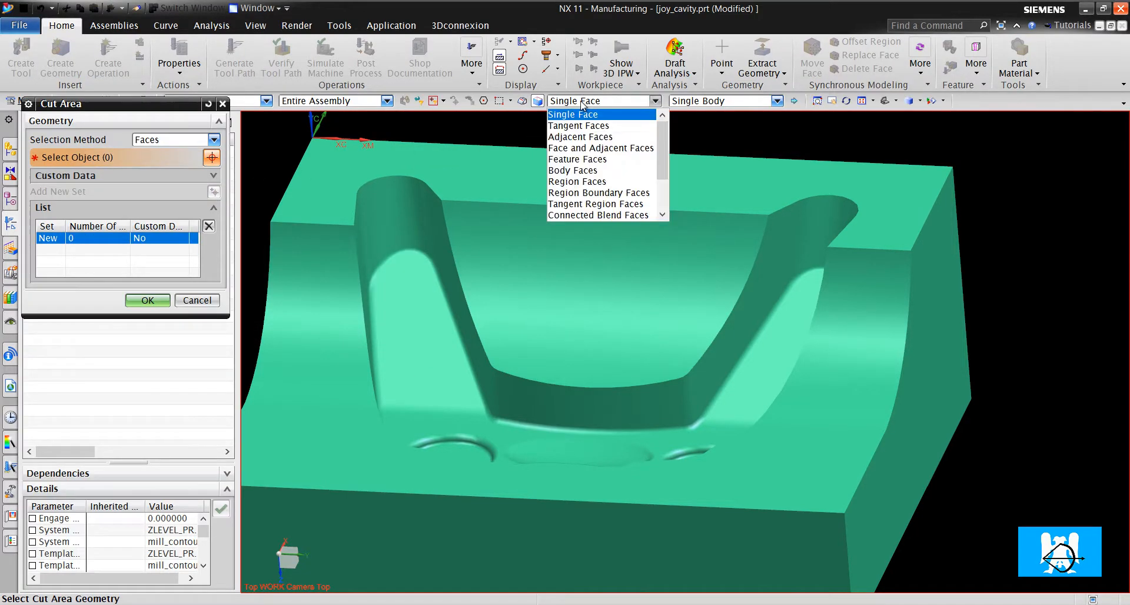
left_click(583, 122)
left_click(373, 327)
left_click(308, 335)
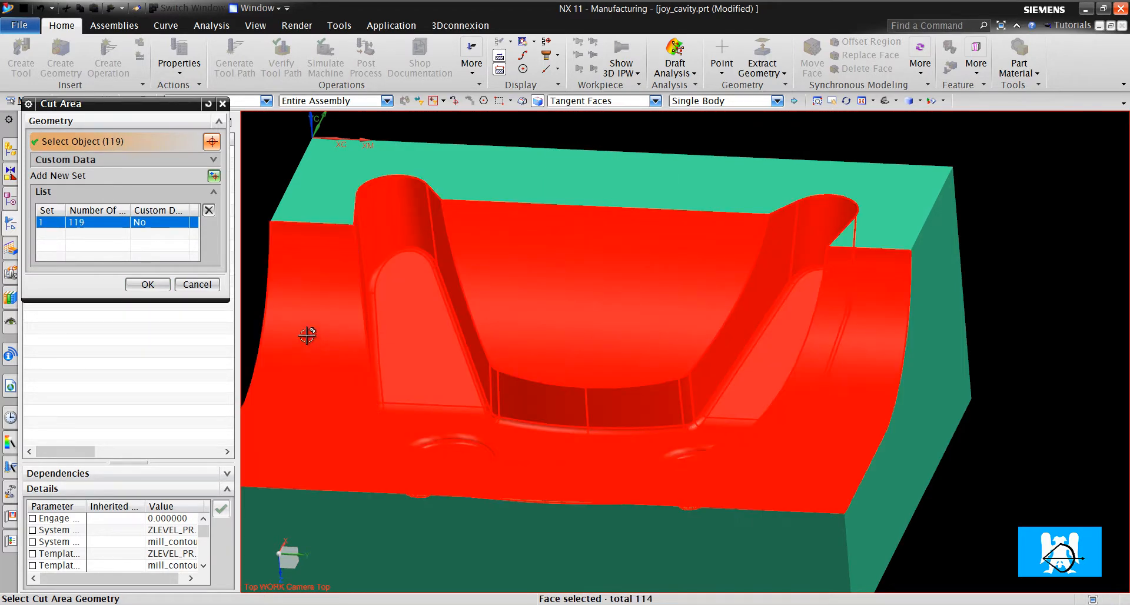
left_click(135, 285)
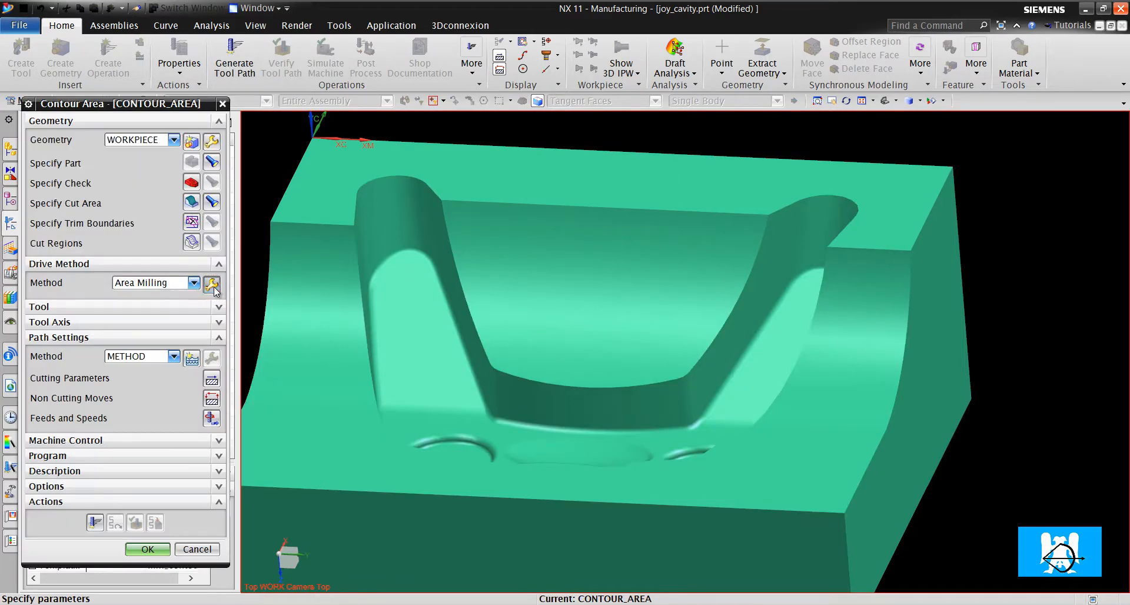
Set the Area Milling drive to a Follow Periphery non-steep pattern with a constant 1 mm stepover applied On Part.
left_click(177, 230)
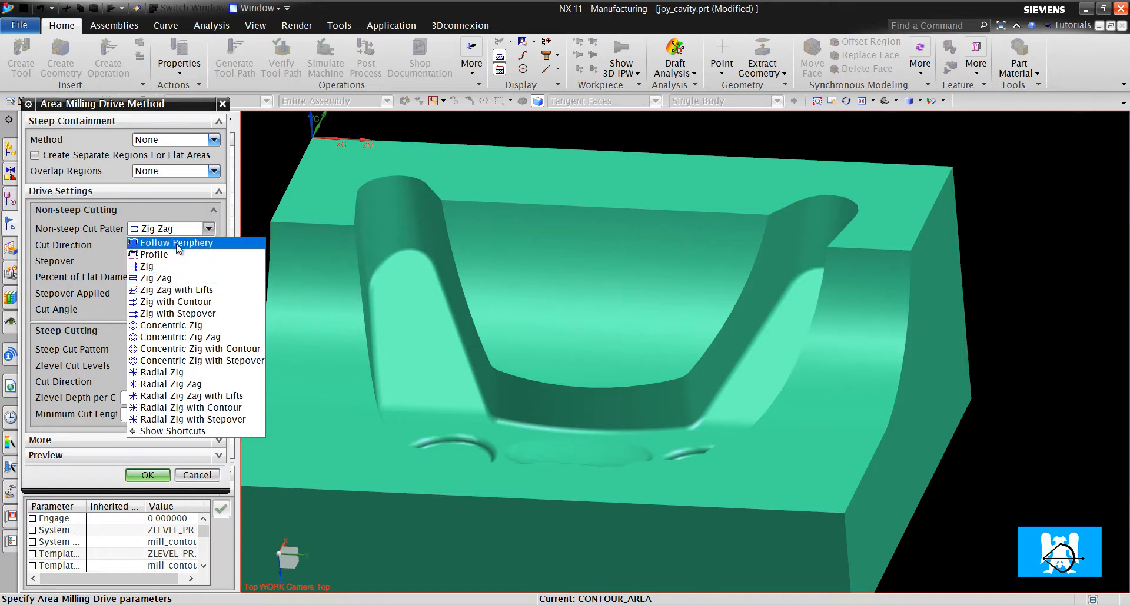
left_click(159, 240)
left_click(171, 276)
left_click(170, 292)
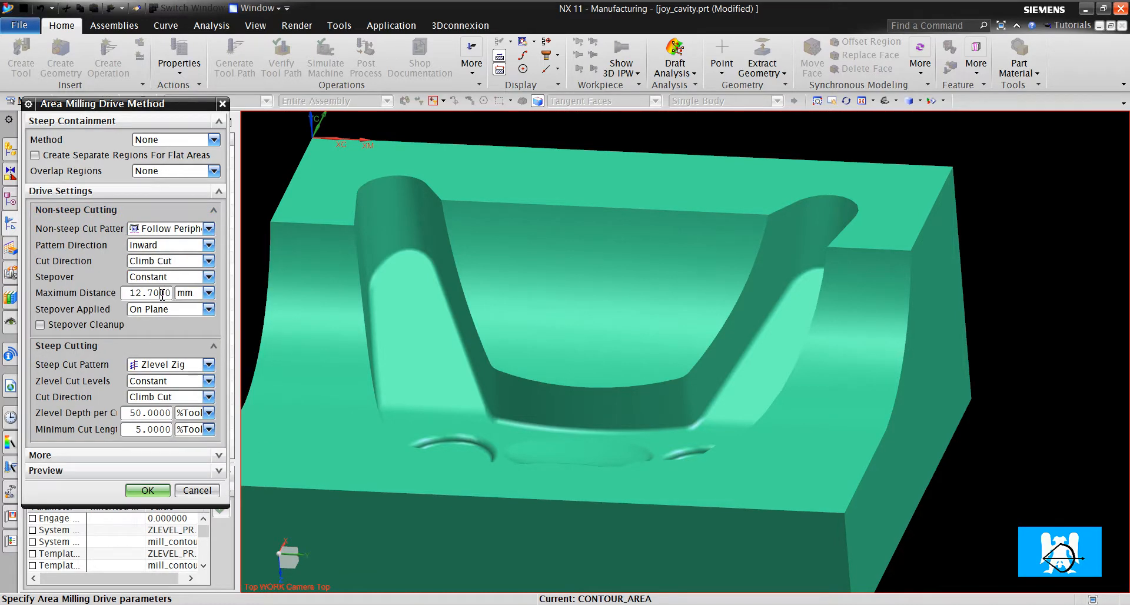
double_click(154, 294)
type("1")
left_click(164, 309)
left_click(164, 336)
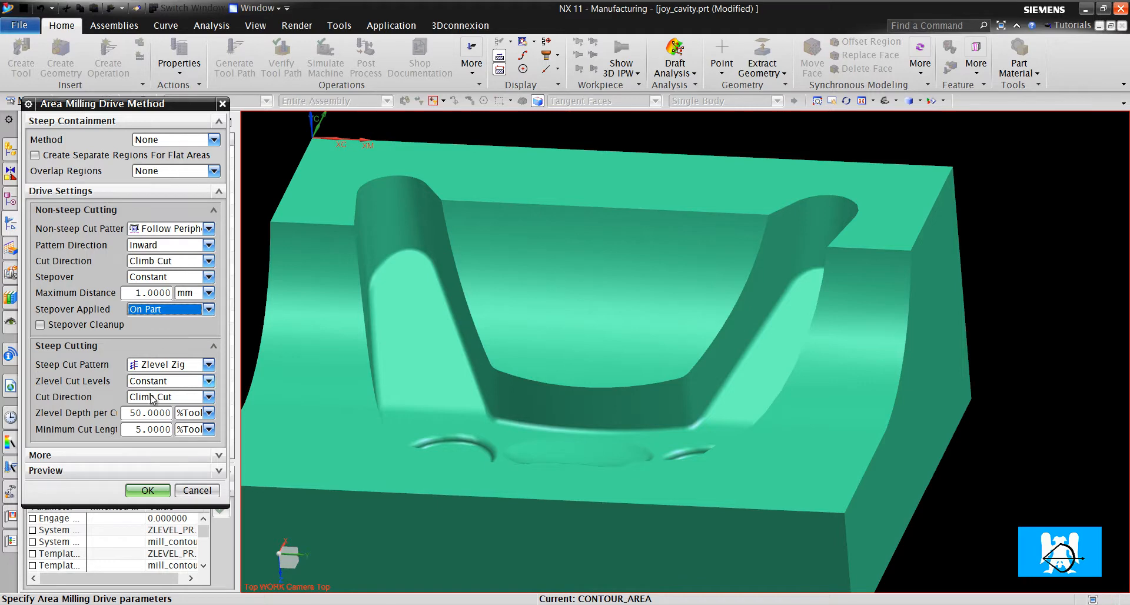
left_click(148, 491)
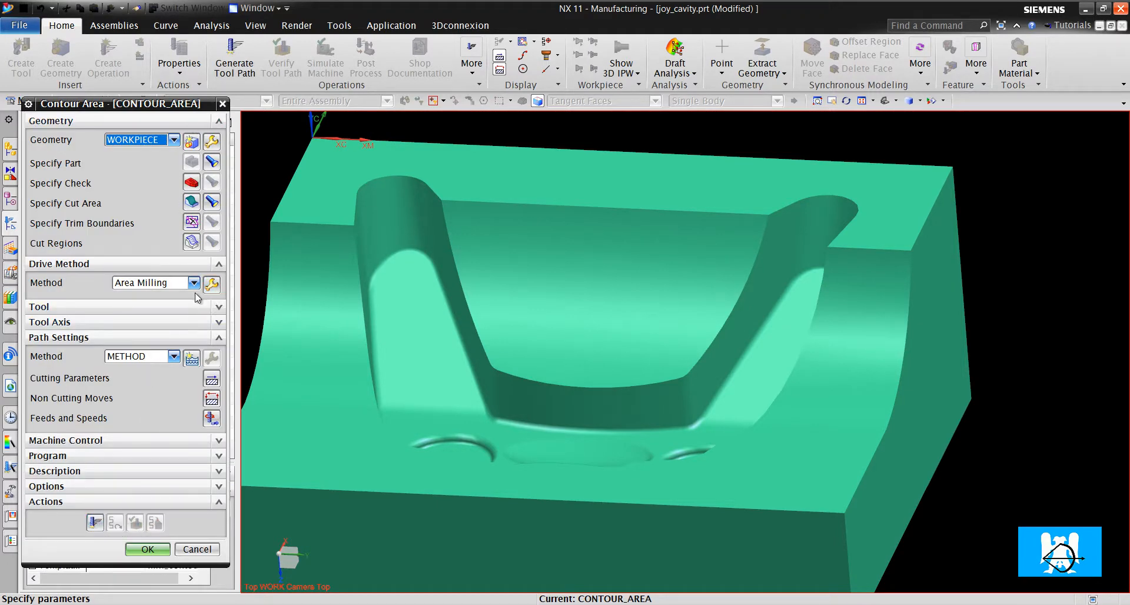
Review the Area Milling drive settings without changing them and accept the CONTOUR_AREA operation.
left_click(212, 286)
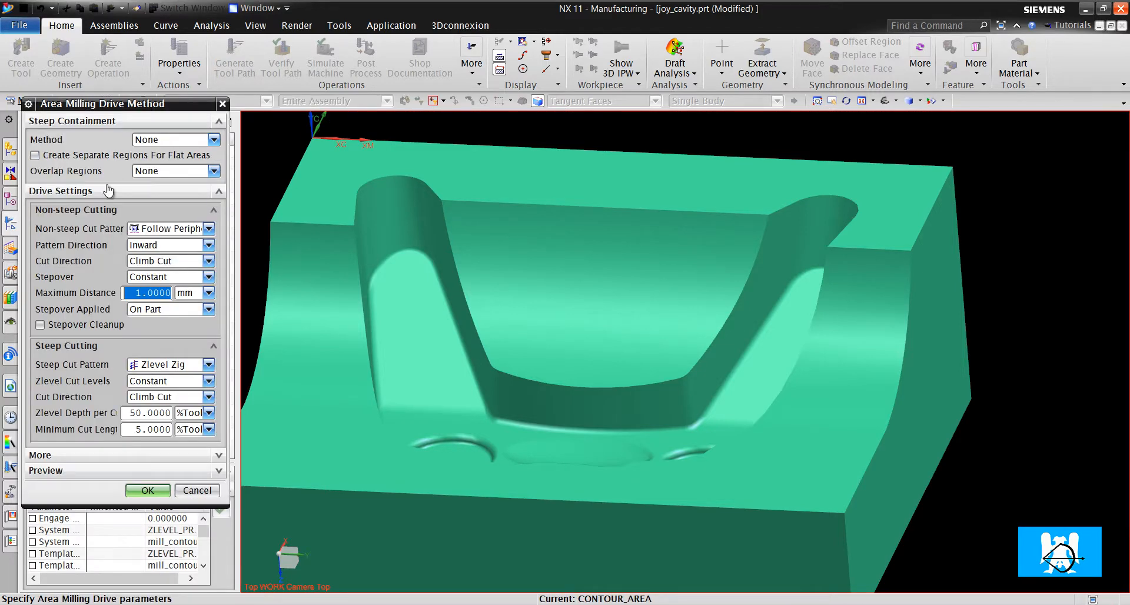
left_click(197, 490)
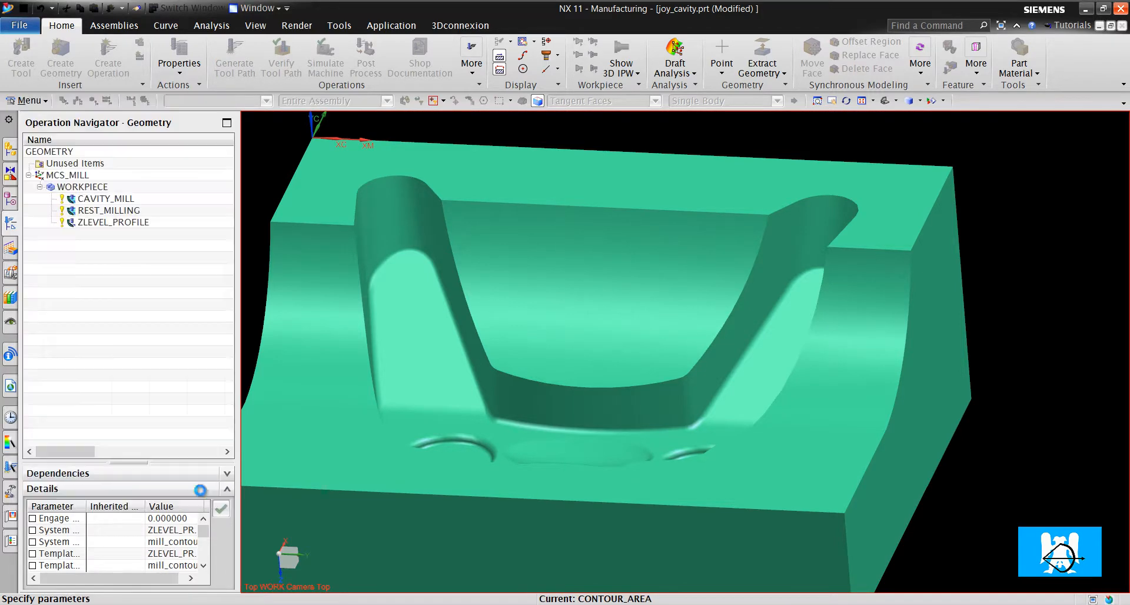
left_click(144, 549)
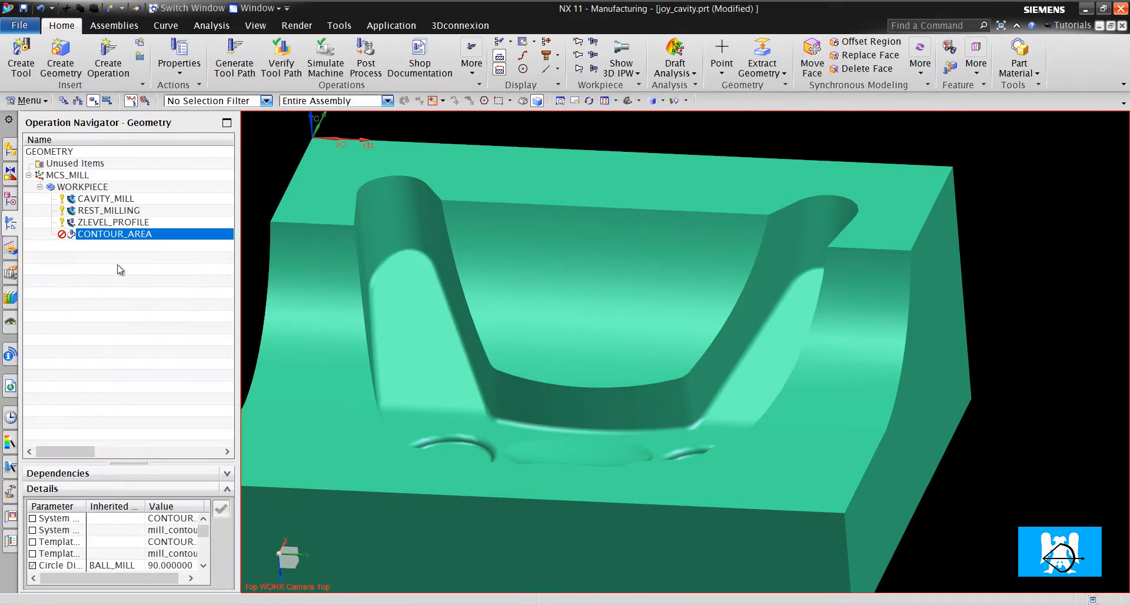
Check the ZLEVEL_PROFILE path settings, reopen CONTOUR_AREA and generate its tool path.
double_click(118, 222)
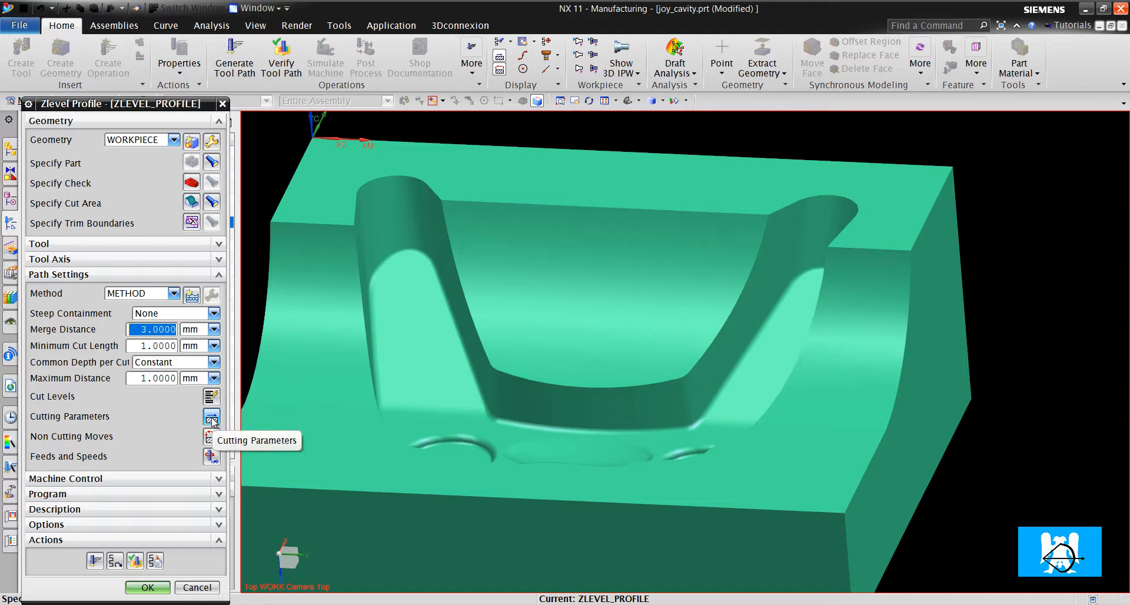
left_click(198, 588)
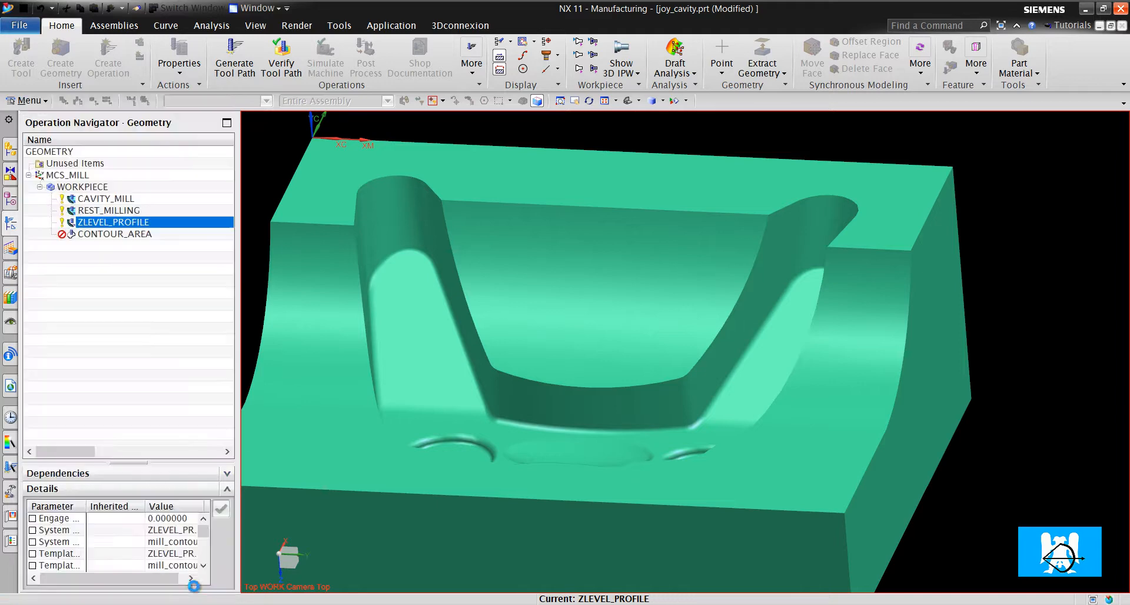
double_click(127, 235)
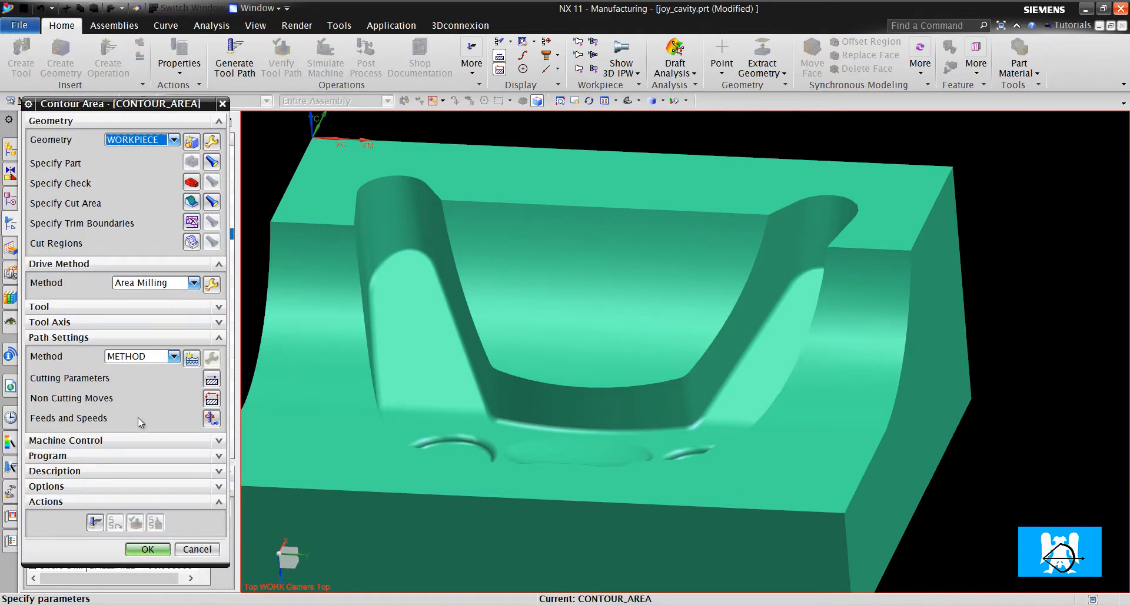
left_click(95, 521)
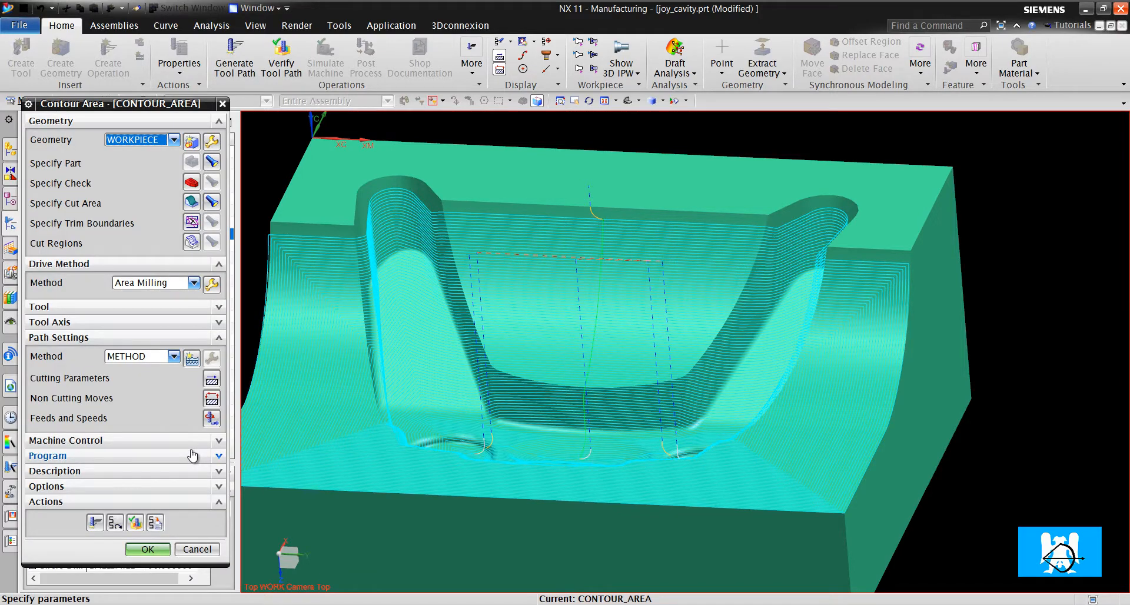
Examine the generated CONTOUR_AREA passes on the cavity walls, floor and recesses from several distances.
scroll(569, 260, "up", 1)
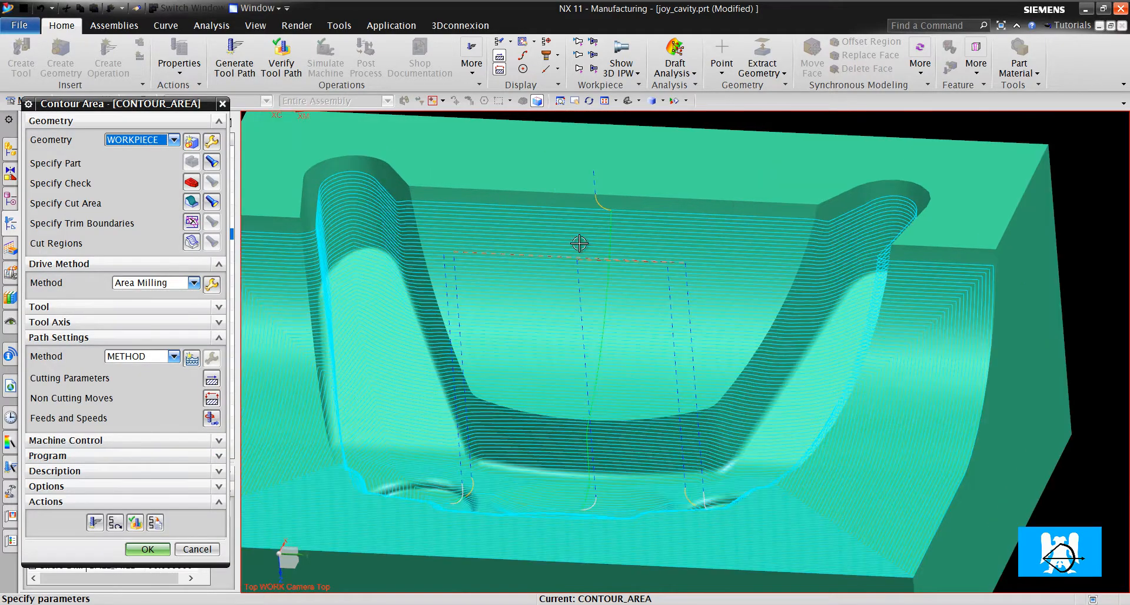
scroll(615, 217, "up", 8)
scroll(672, 175, "down", 10)
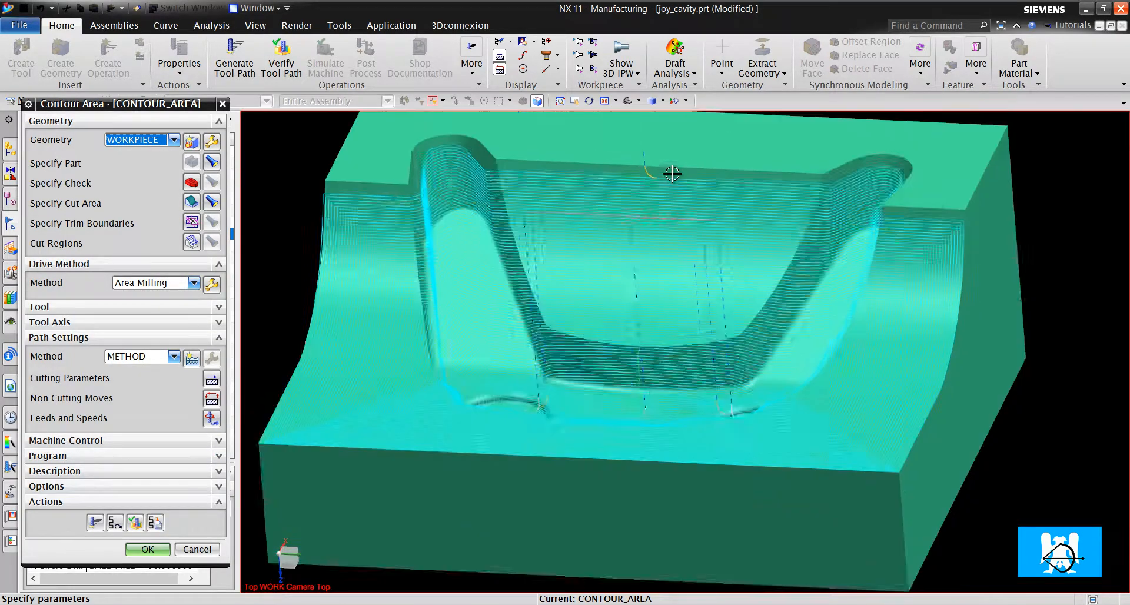
middle_click_drag(618, 422, 643, 327, "shift")
scroll(660, 309, "up", 3)
scroll(638, 326, "down", 3)
scroll(429, 192, "up", 5)
scroll(463, 230, "down", 4)
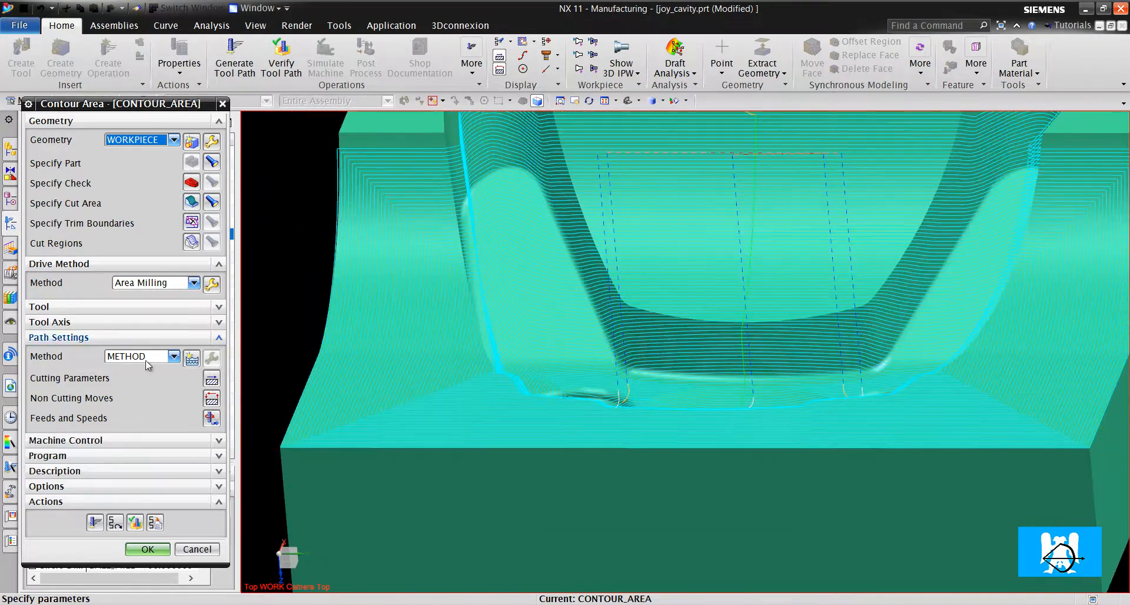
Verify the CONTOUR_AREA tool path in Replay, stepping the tool backward point by point along the open side edge.
left_click(130, 523)
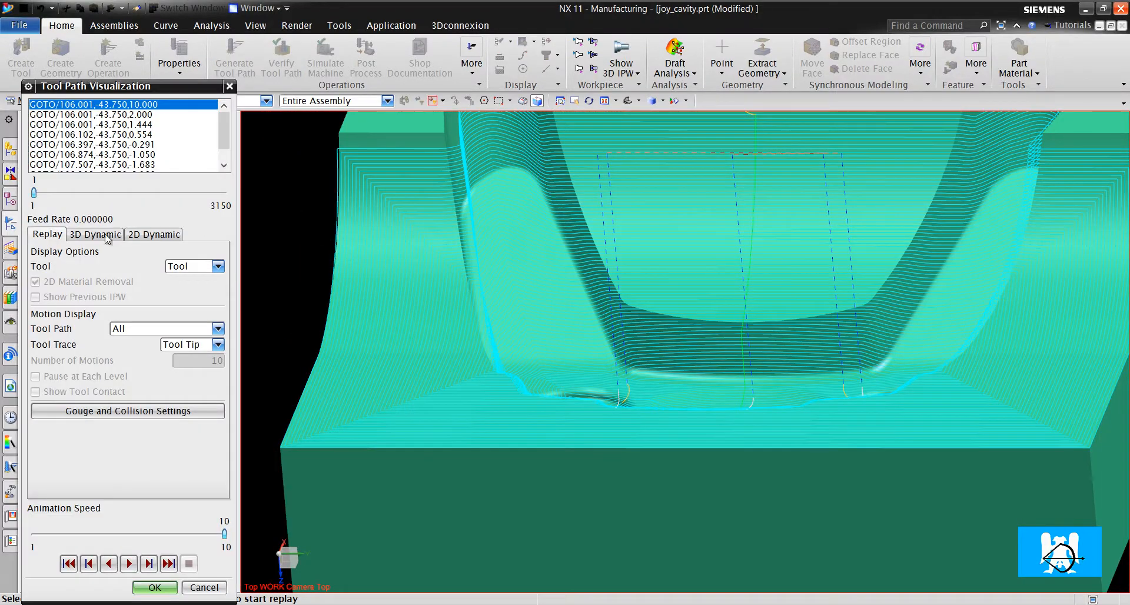
left_click(393, 170)
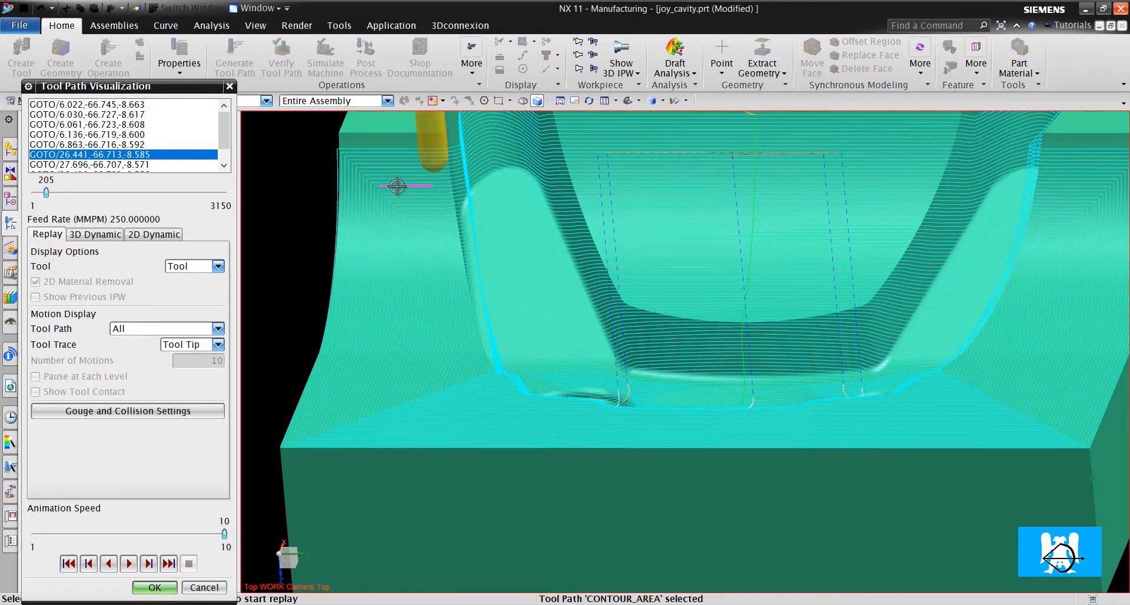
left_click(150, 564)
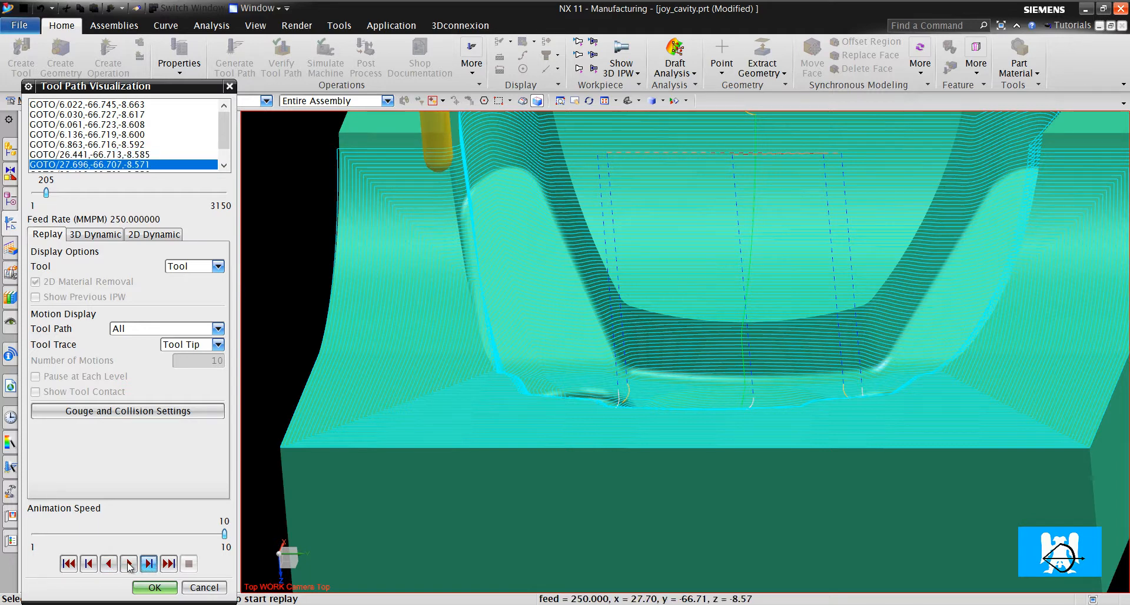
left_click(90, 564)
left_click(89, 564)
left_click(90, 564)
left_click(90, 563)
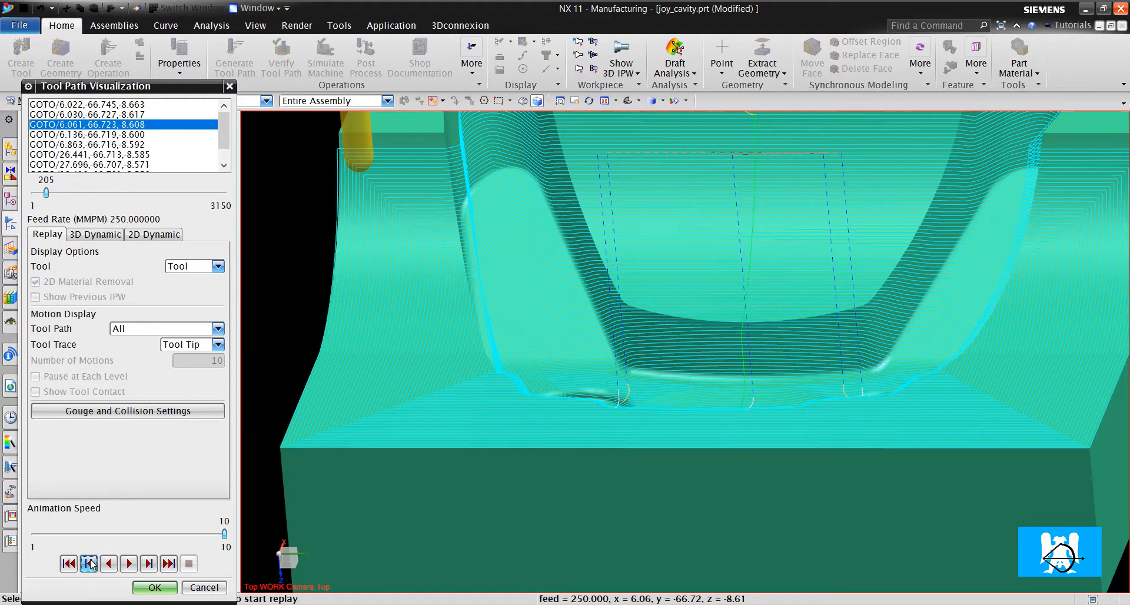
left_click(89, 564)
left_click(90, 564)
left_click(90, 564)
left_click(90, 564)
left_click(90, 564)
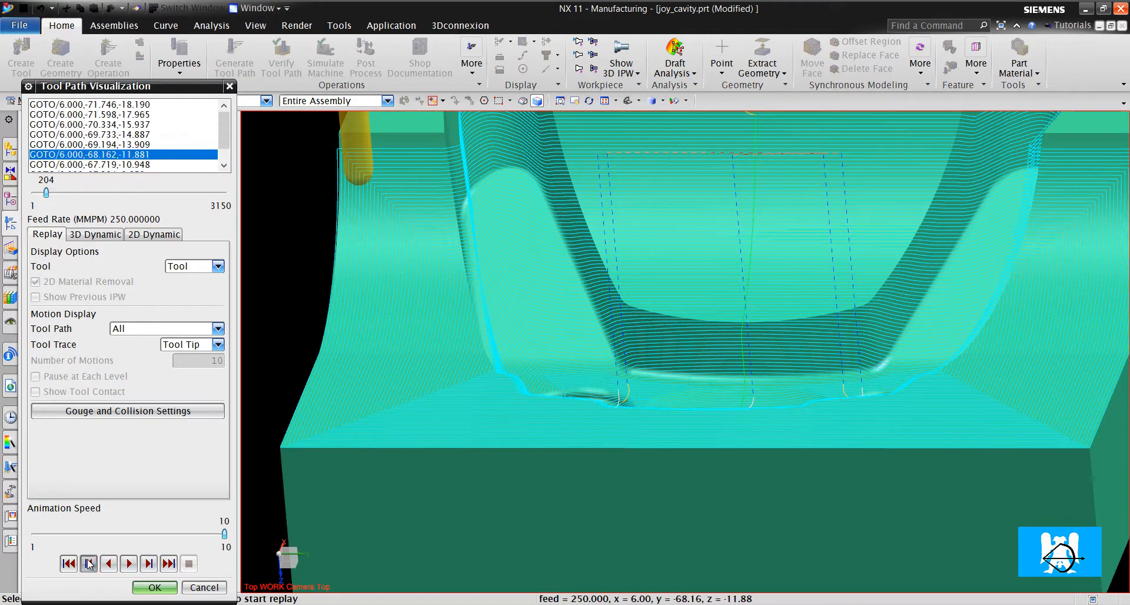
left_click(89, 564)
left_click(89, 564)
left_click(89, 564)
left_click(89, 564)
left_click(89, 564)
left_click(90, 564)
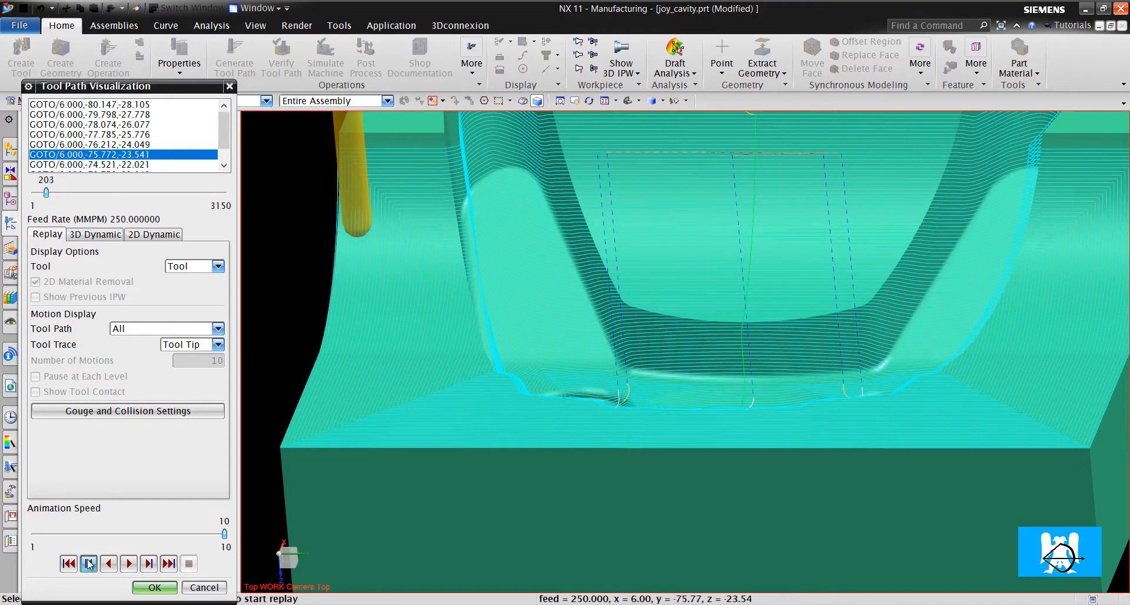
left_click(89, 564)
left_click(89, 564)
left_click(89, 564)
left_click(90, 564)
left_click(89, 564)
left_click(90, 563)
left_click(89, 564)
left_click(90, 564)
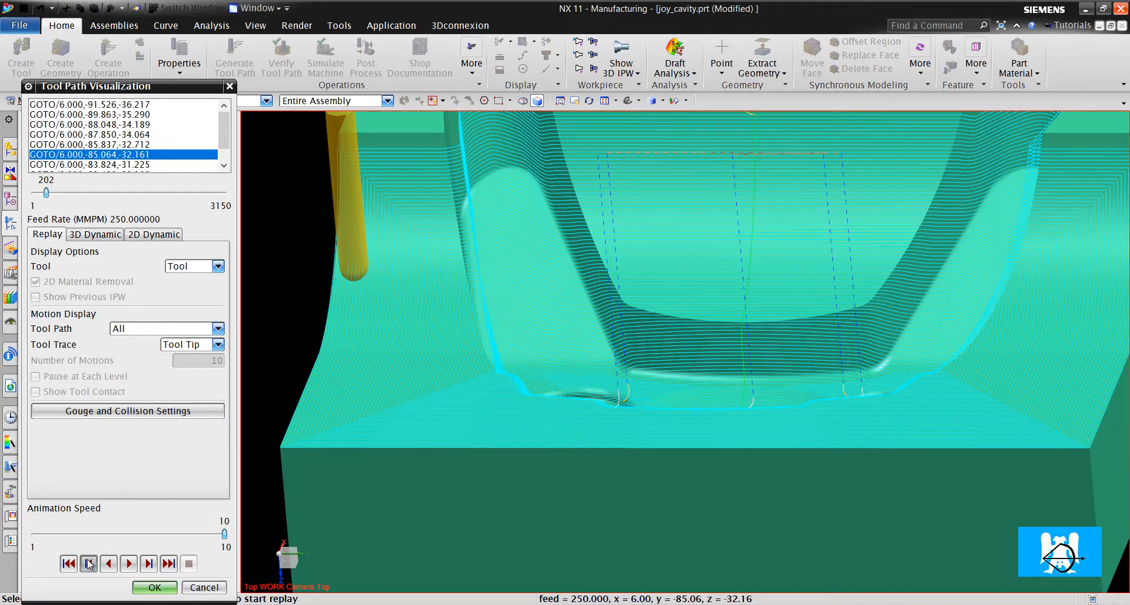
left_click(90, 564)
left_click(89, 564)
left_click(89, 564)
Inspect the Follow Periphery passes around the tool and cavity, close the visualization and accept the CONTOUR_AREA operation.
scroll(377, 263, "up", 3)
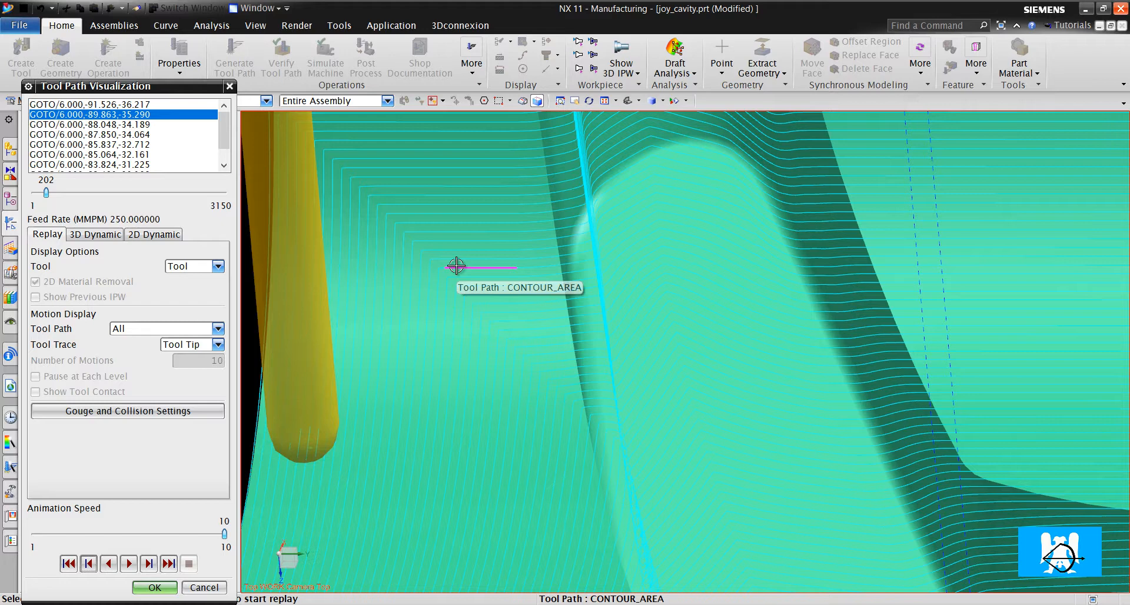
middle_click_drag(431, 280, 390, 373)
scroll(435, 266, "down", 5)
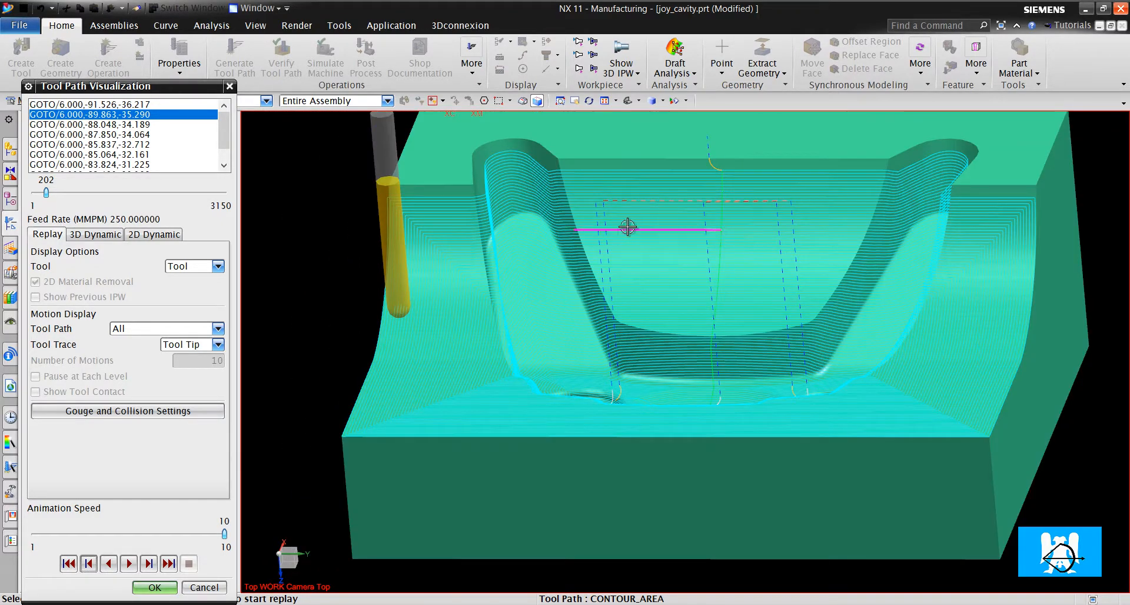
scroll(434, 294, "up", 5)
scroll(460, 309, "down", 5)
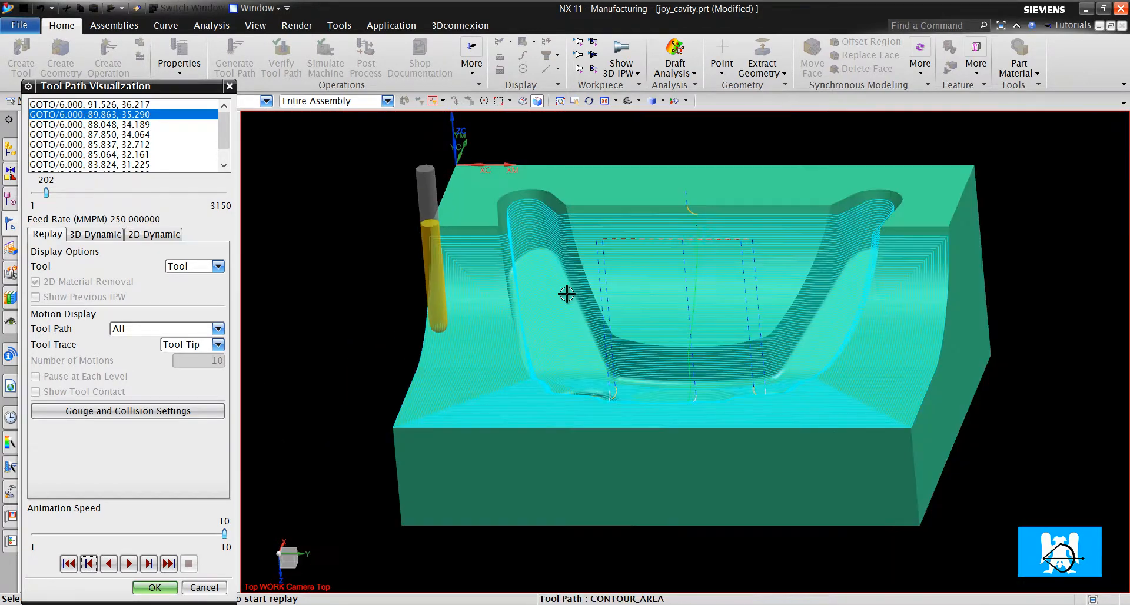
middle_click_drag(568, 290, 234, 503)
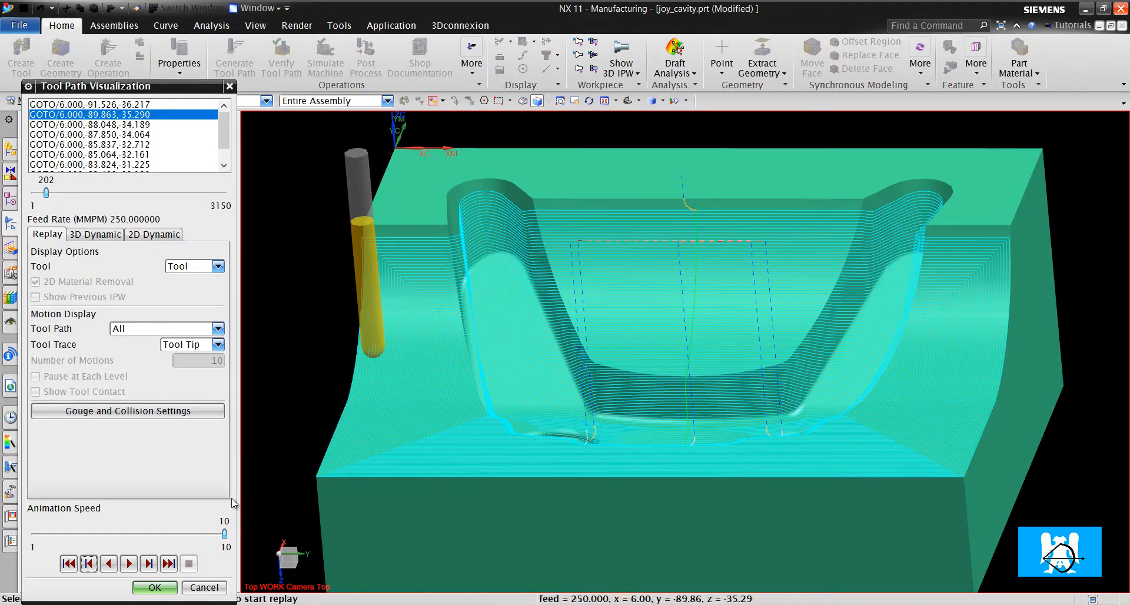
left_click(154, 587)
left_click(148, 532)
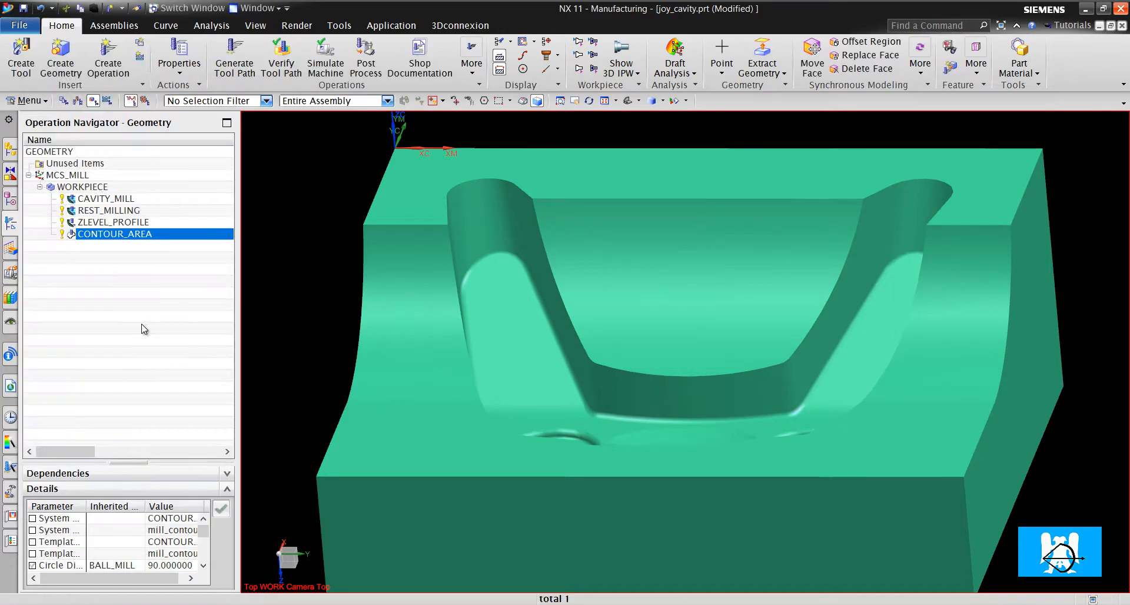
Switch to cut_regions2.prt and create a ZLEVEL_PROFILE operation with the K6 ball mill and WORKPIECE geometry.
left_click(259, 9)
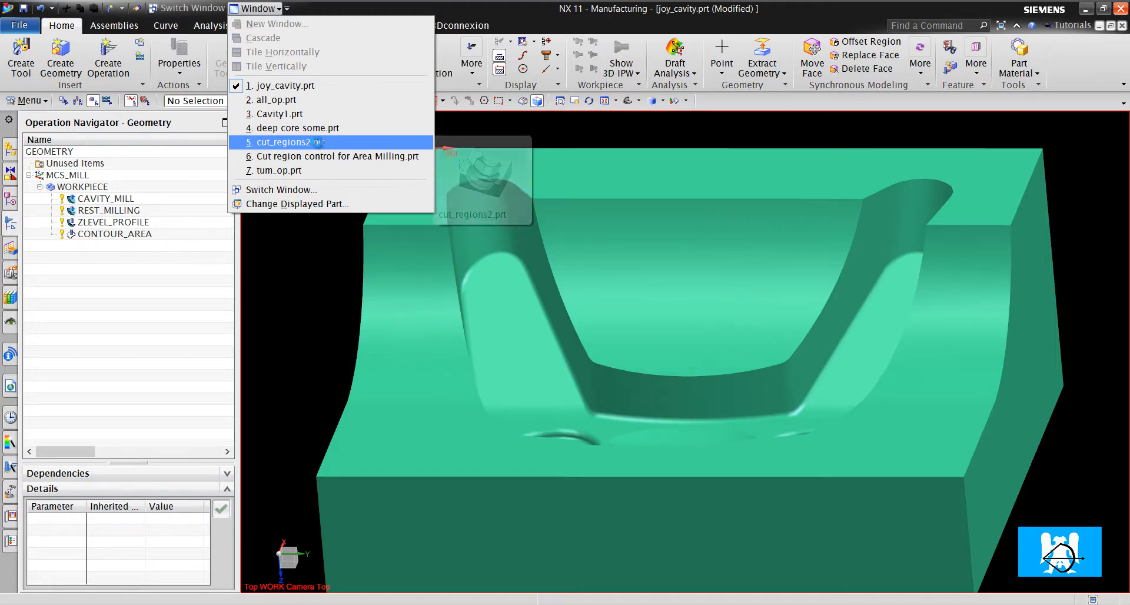
left_click(318, 142)
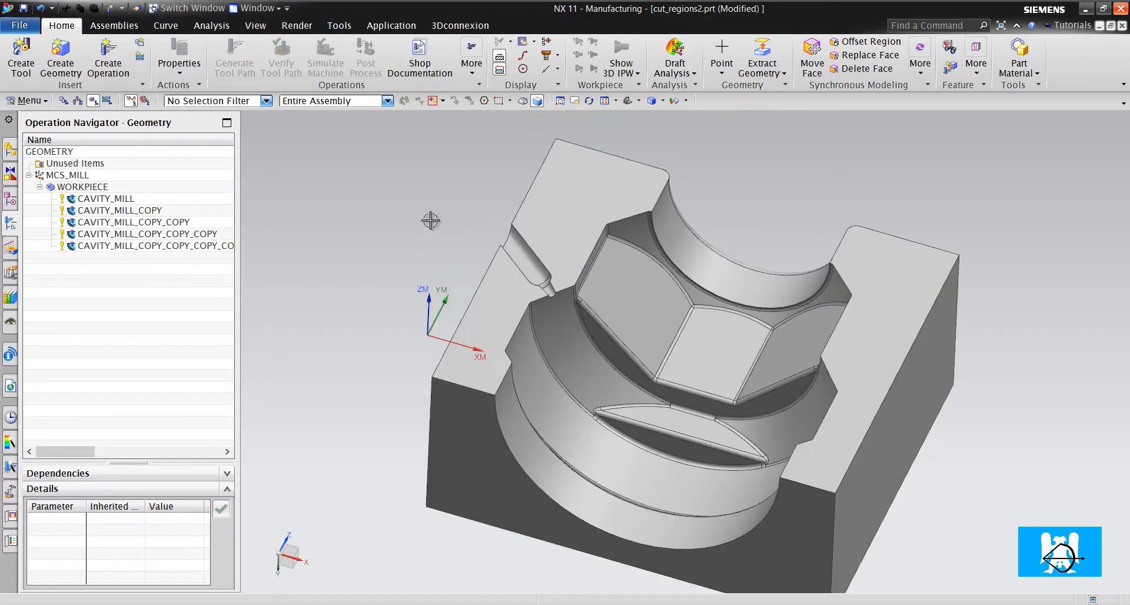
left_click(108, 57)
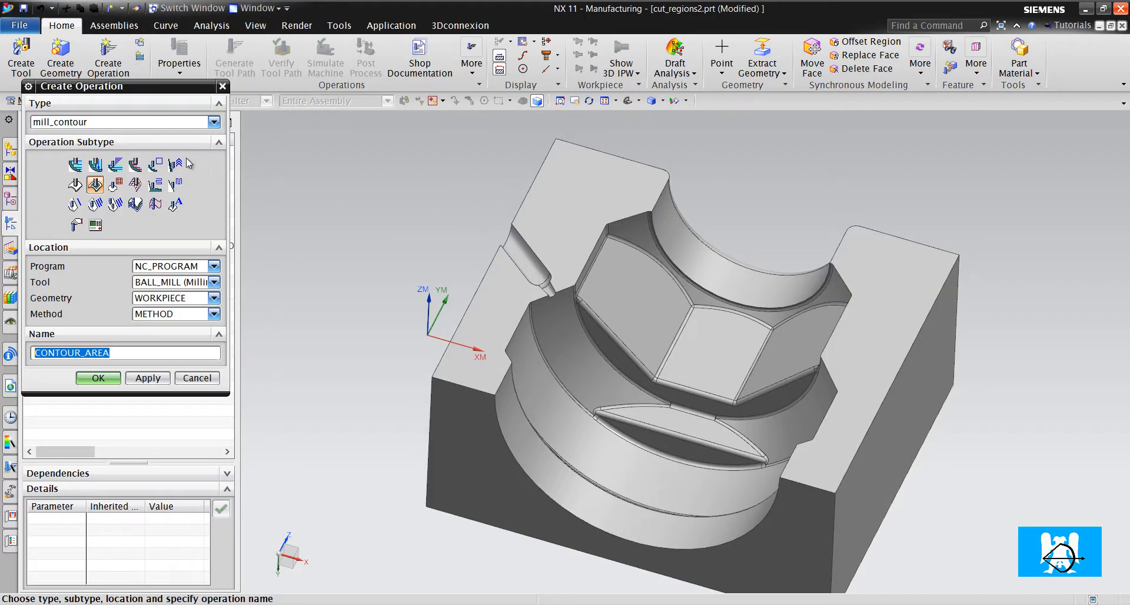
left_click(155, 165)
left_click(171, 282)
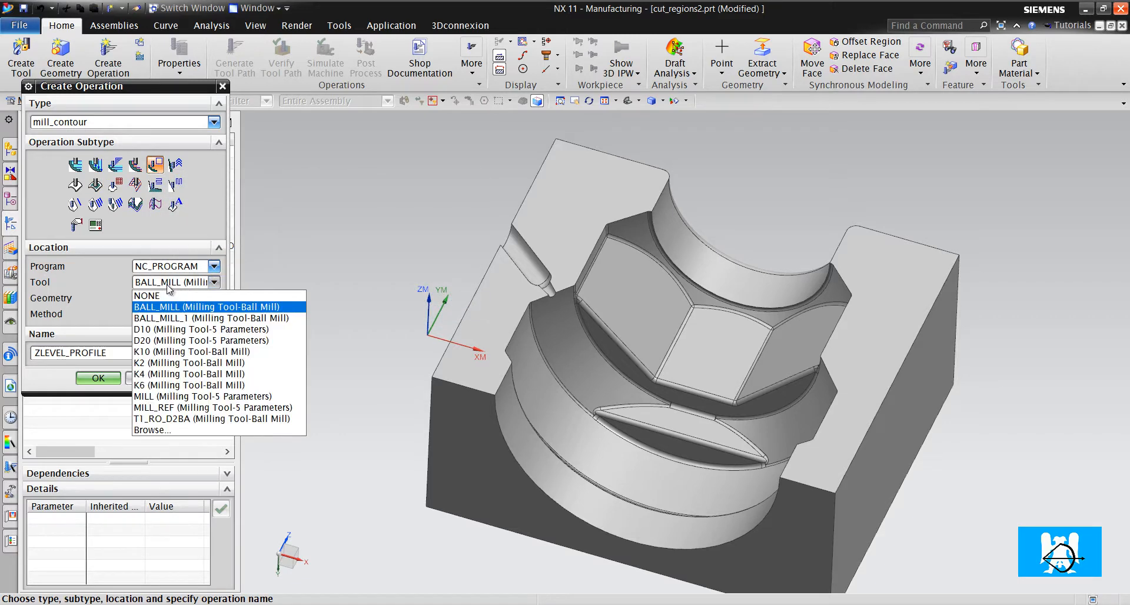
left_click(154, 385)
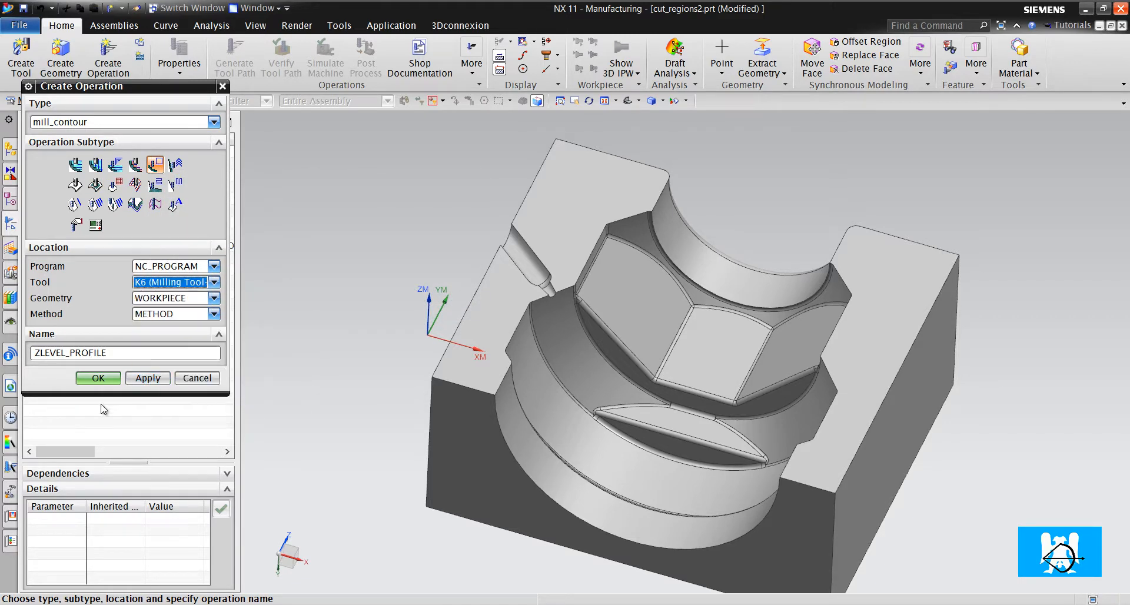
left_click(99, 380)
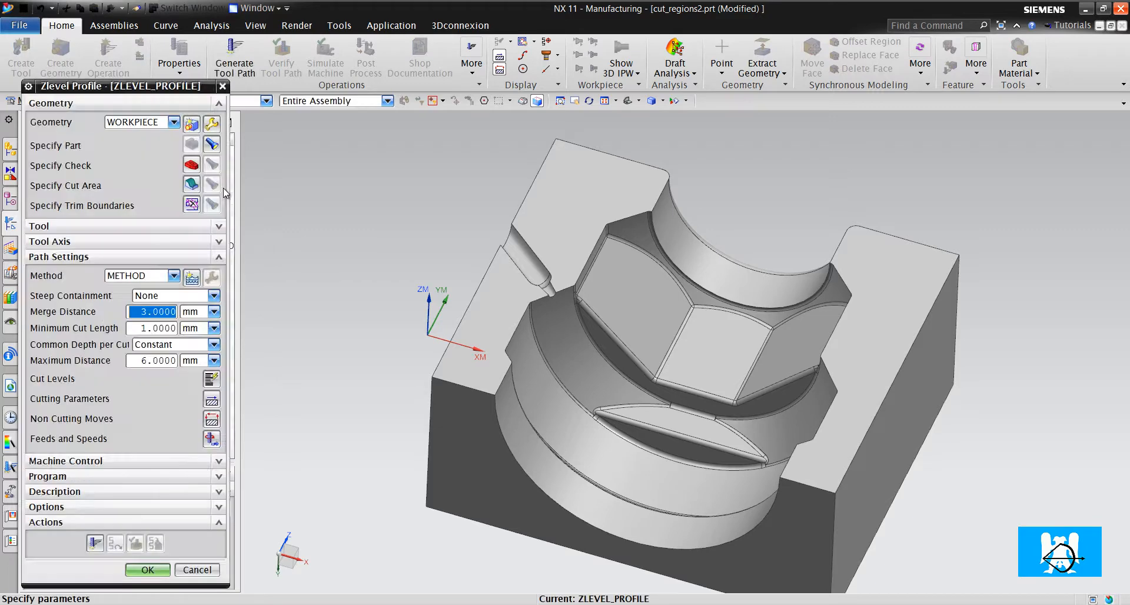
Specify the cut area as the cavity's tangent faces plus the half-round face and its adjoining edge face as single faces.
left_click(191, 185)
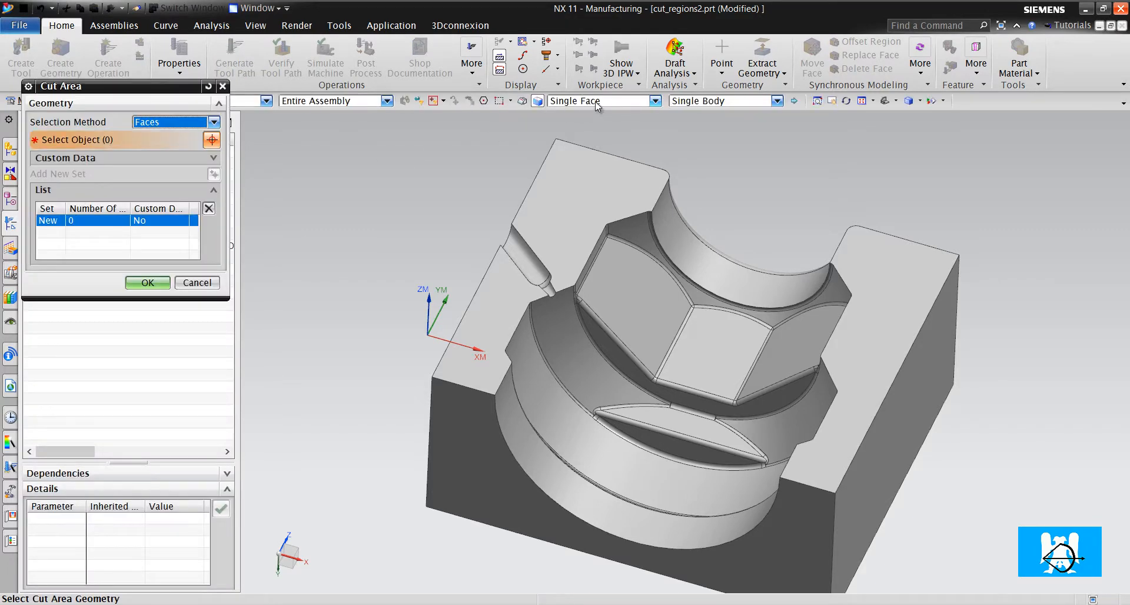
left_click(596, 101)
left_click(601, 119)
left_click(618, 215)
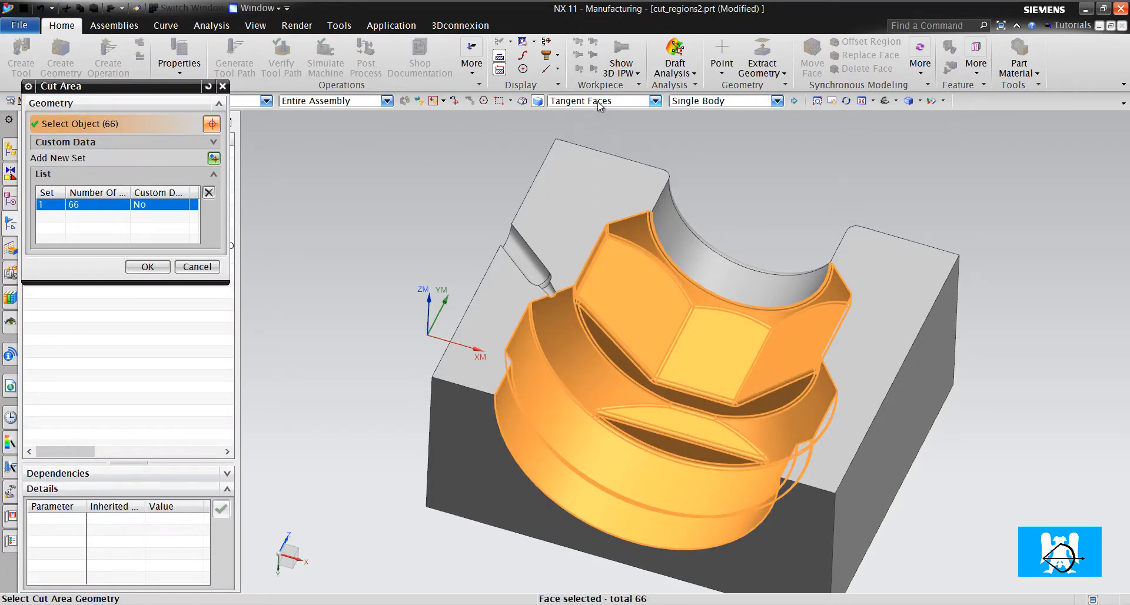
left_click(598, 101)
left_click(594, 111)
left_click(755, 266)
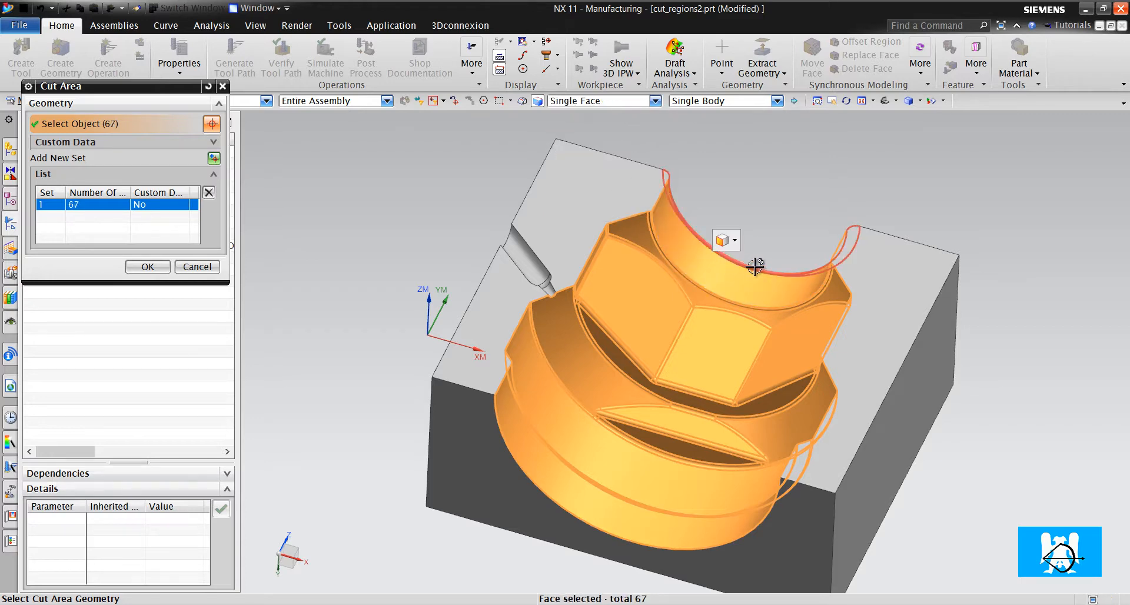
left_click(755, 266)
left_click(147, 267)
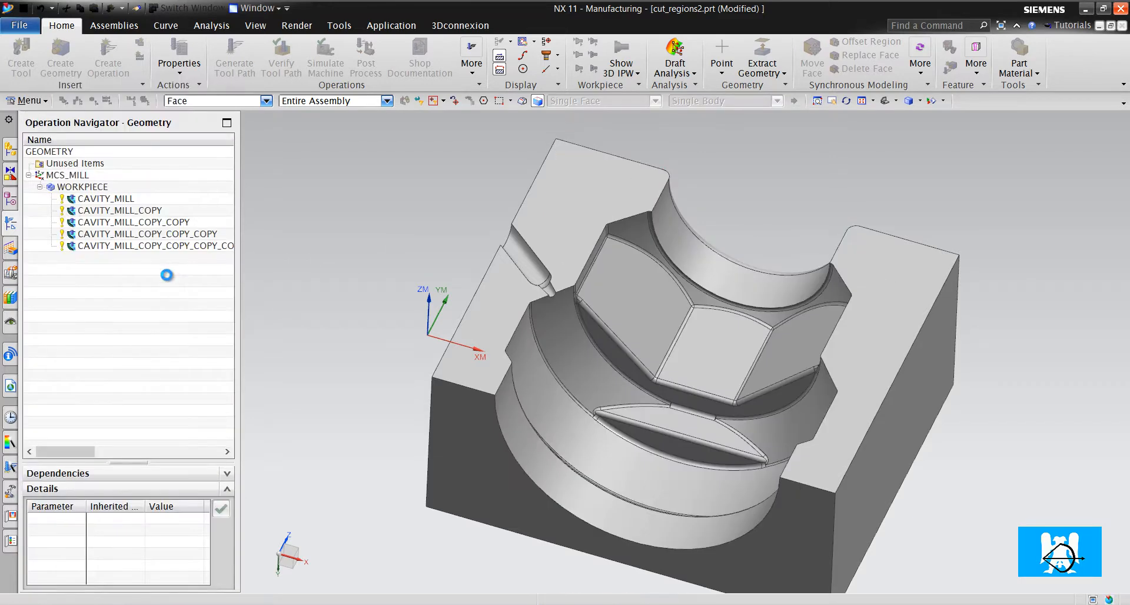
Set the maximum distance per cut to 0.5 mm and Level to Level to Direct on Part, with Cut Between Levels enabled.
double_click(169, 361)
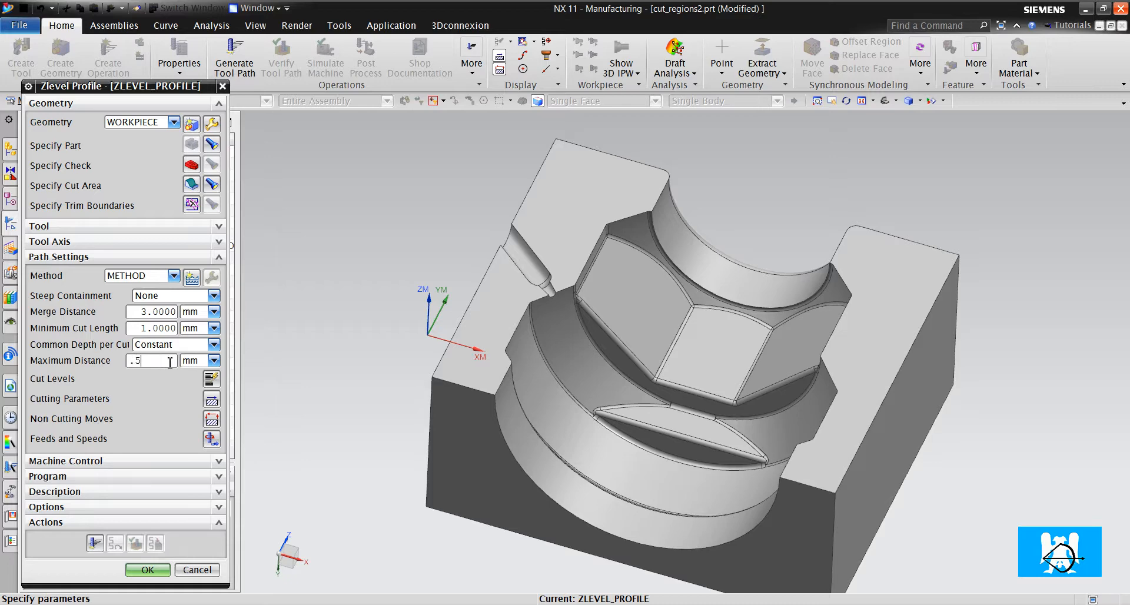
left_click(210, 405)
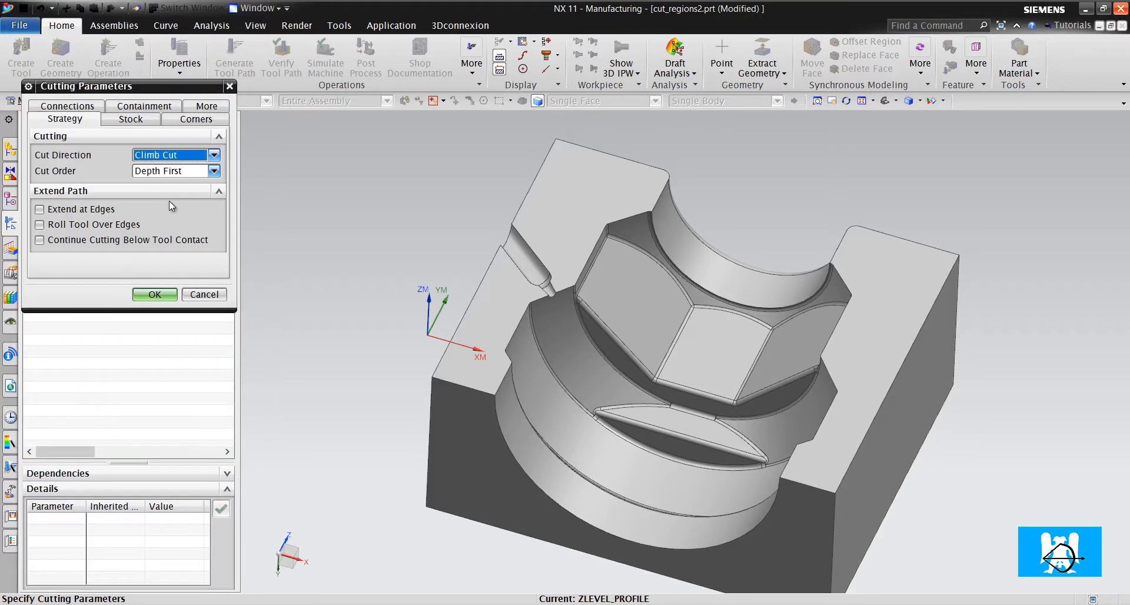
left_click(67, 106)
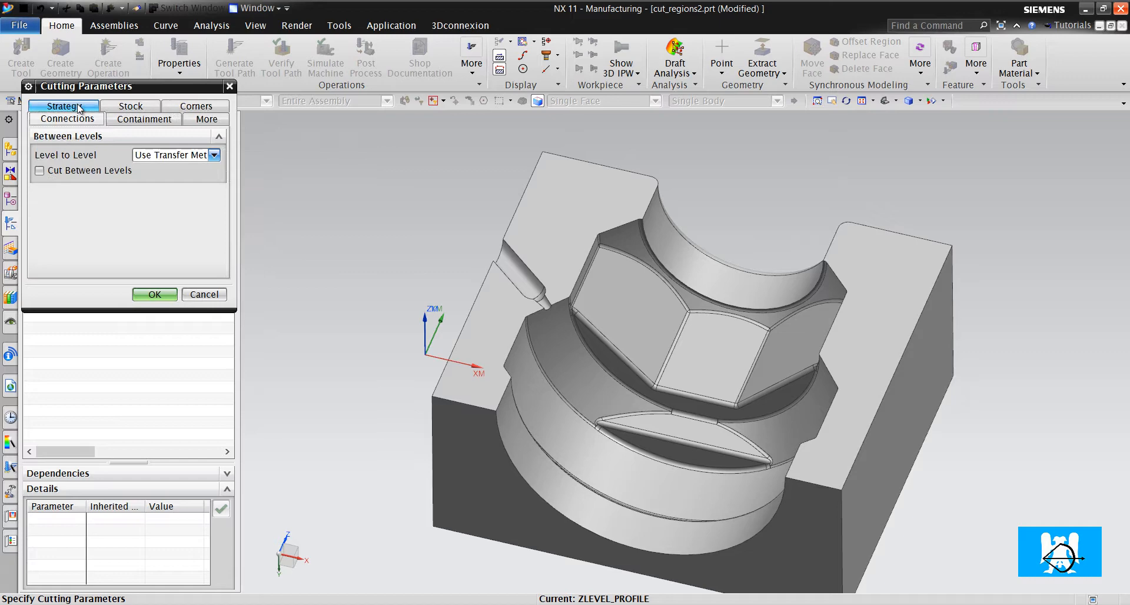
left_click(167, 155)
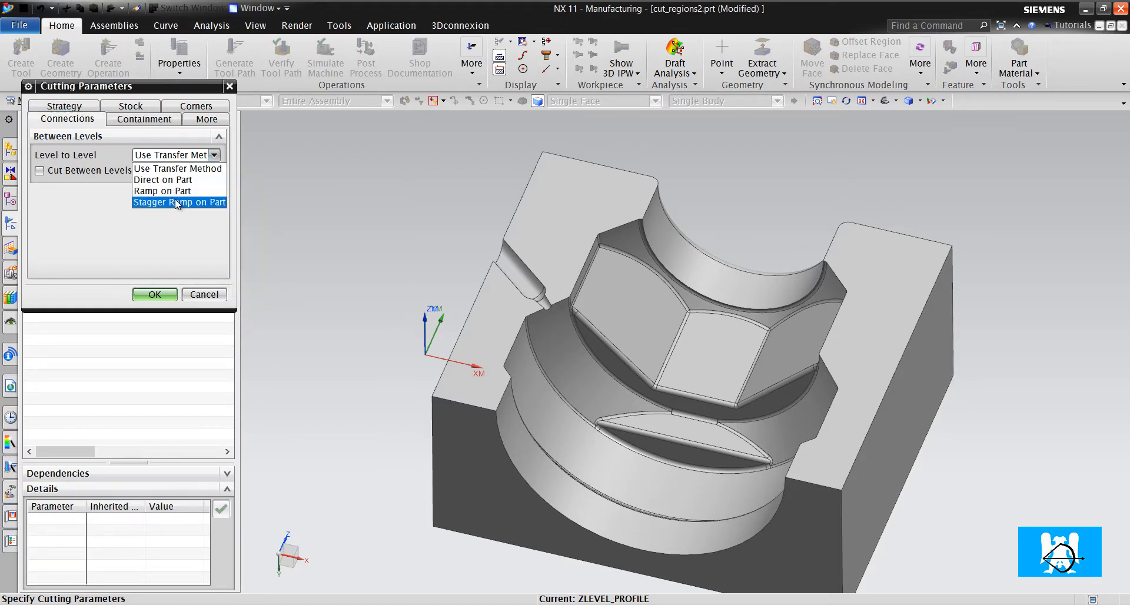
left_click(169, 179)
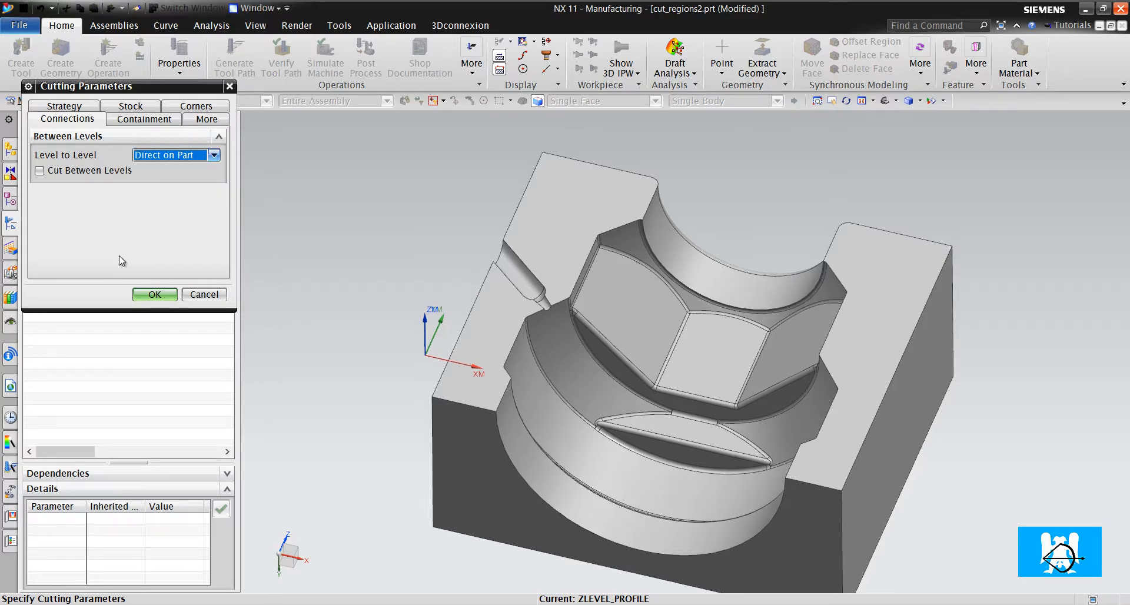
left_click(100, 170)
left_click(154, 294)
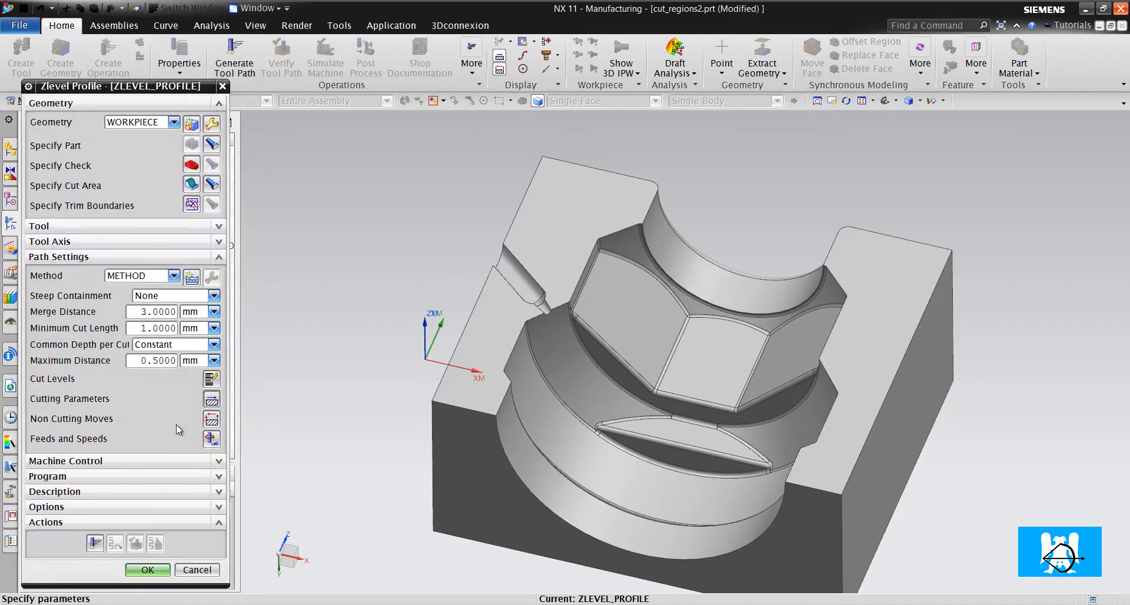
Open the non cutting moves settings of the ZLEVEL_PROFILE operation.
left_click(208, 421)
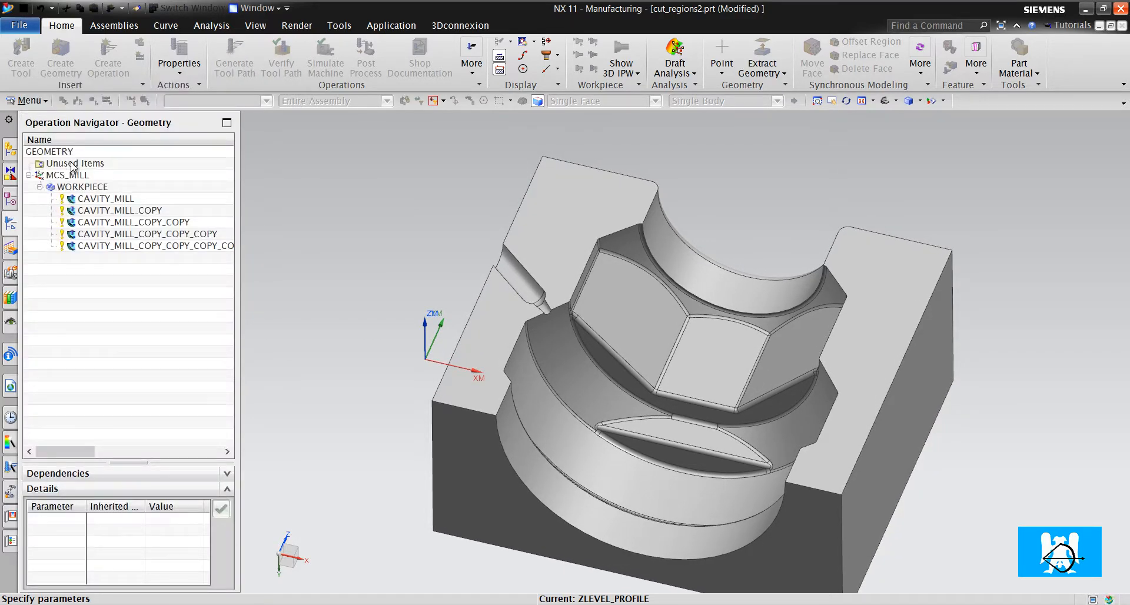
Set the Z-level profile's transfer type to Direct/Previous Plane both between regions and within regions.
left_click(80, 108)
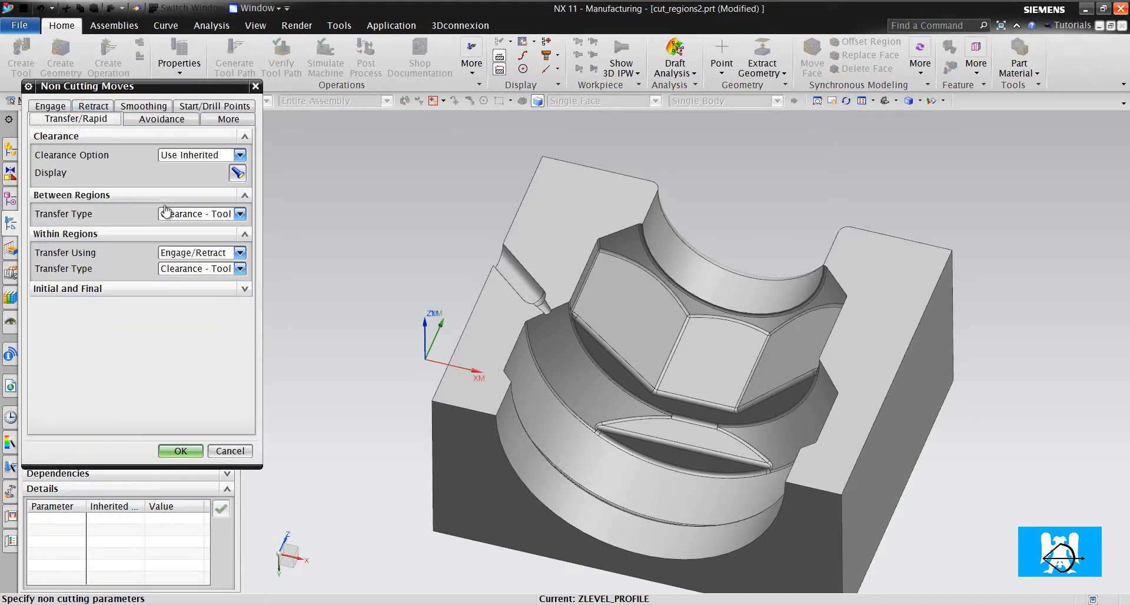
left_click(165, 211)
left_click(195, 283)
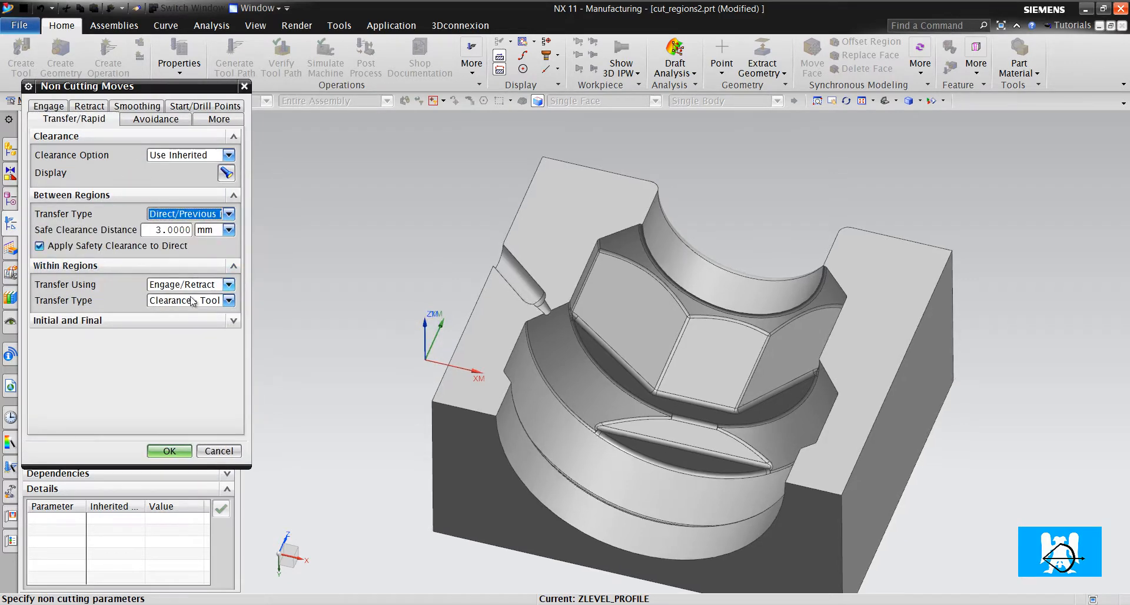
left_click(191, 301)
left_click(189, 315)
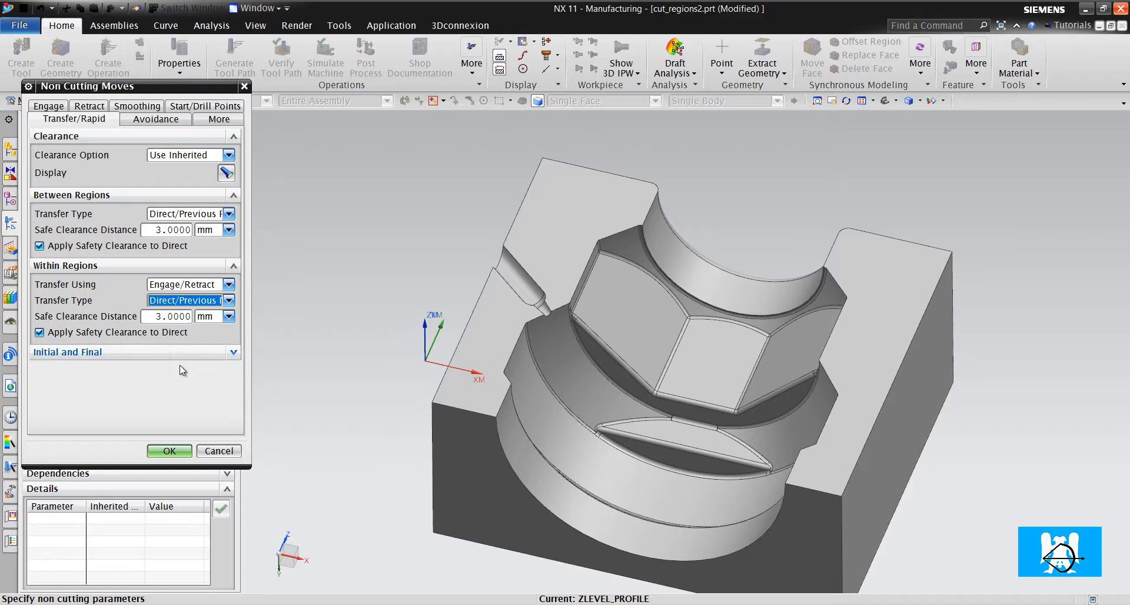
left_click(169, 449)
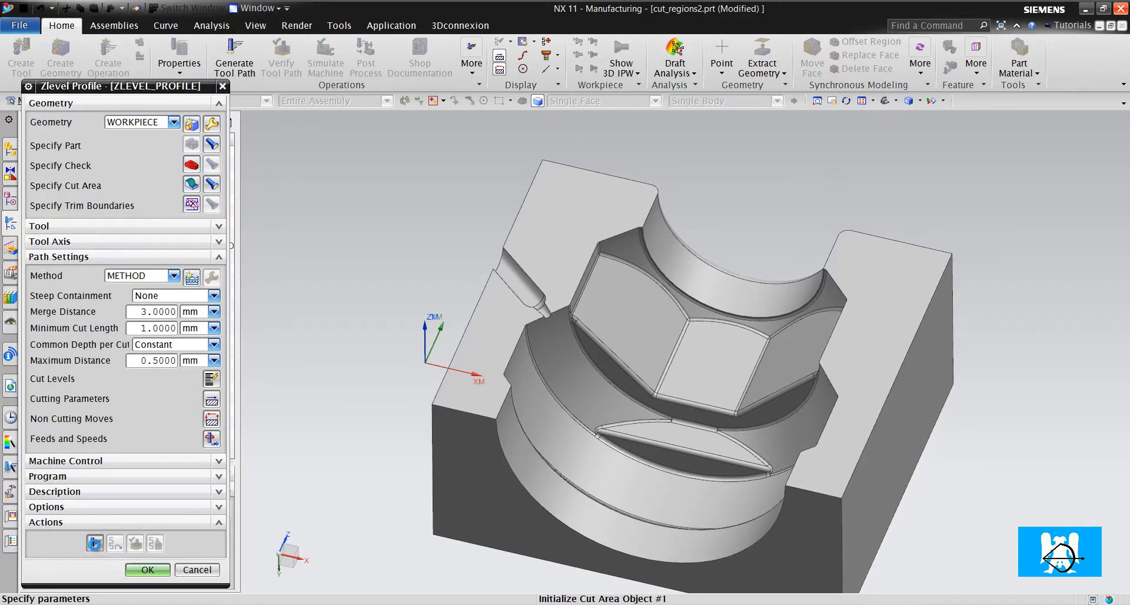
Generate the Z-level profile tool path and dismiss the resulting notice.
left_click(94, 543)
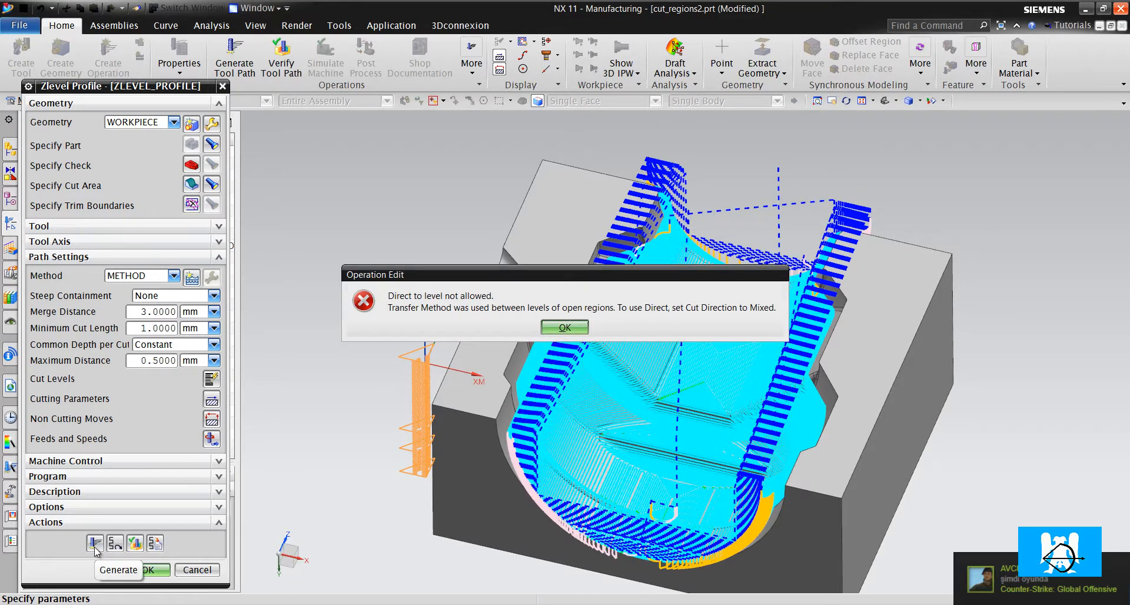
left_click(563, 328)
middle_click_drag(565, 352, 681, 211)
scroll(676, 245, "up", 6)
scroll(681, 212, "down", 7)
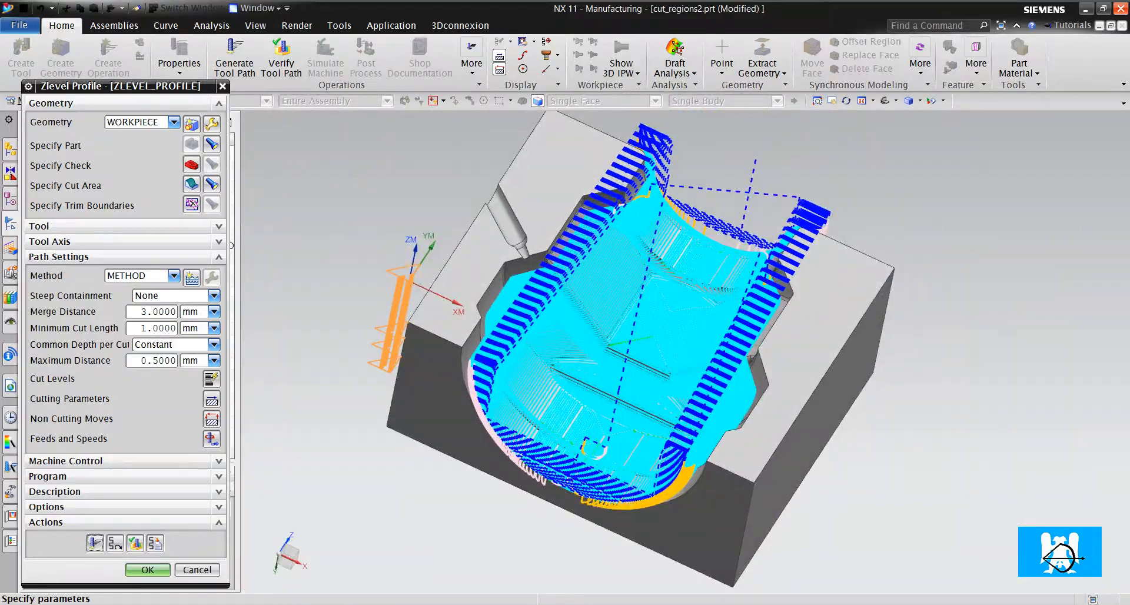
Exit the Steam client running in the system tray.
left_click(939, 602)
right_click(909, 591)
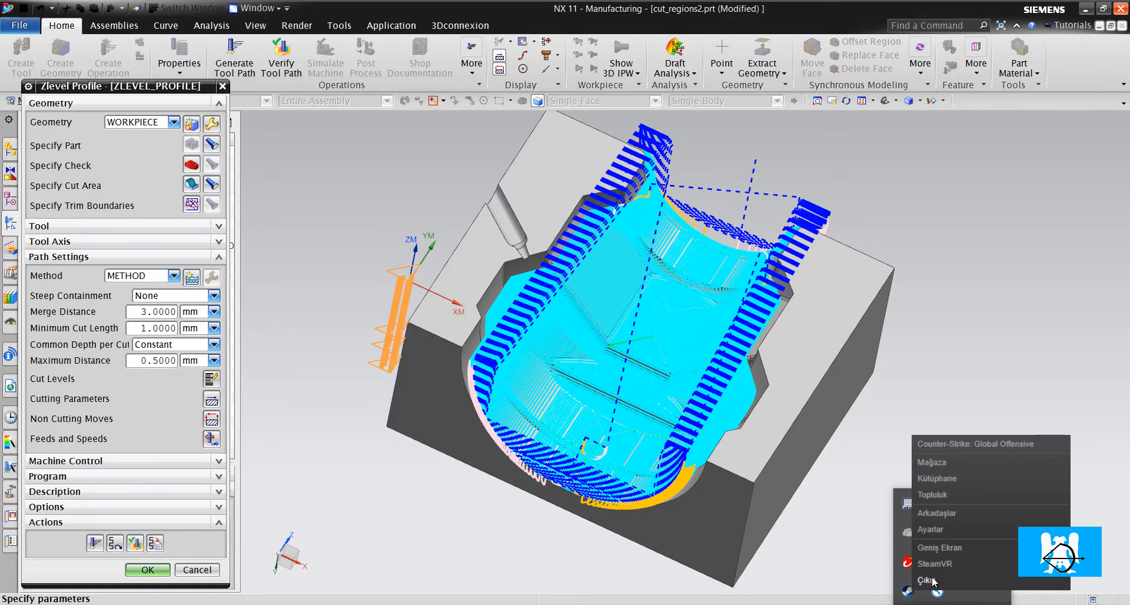
left_click(933, 581)
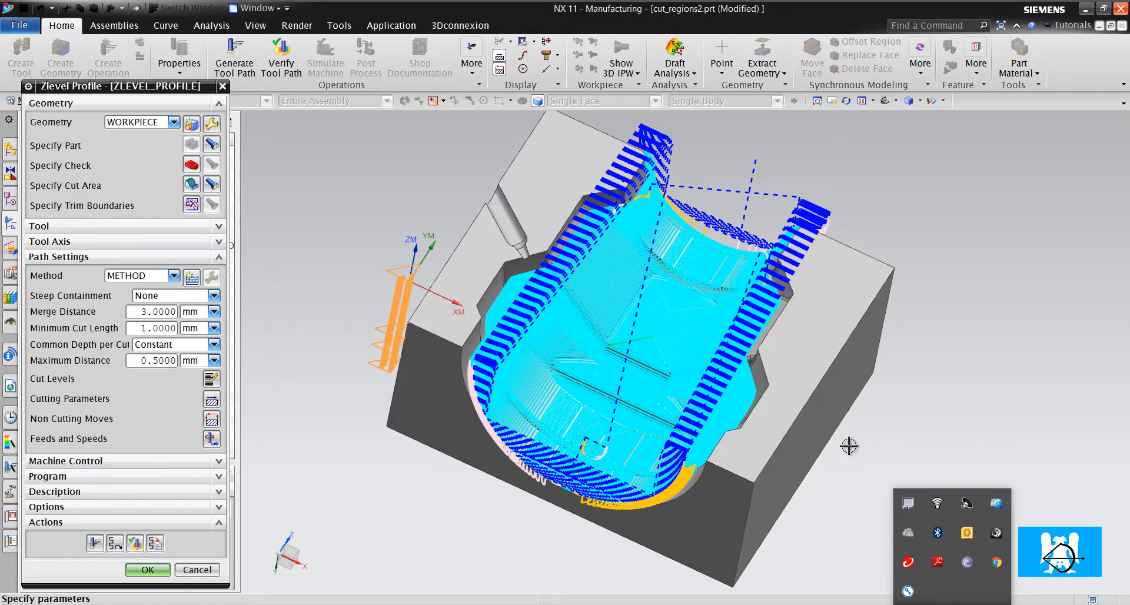
middle_click_drag(849, 445, 867, 522)
left_click(939, 603)
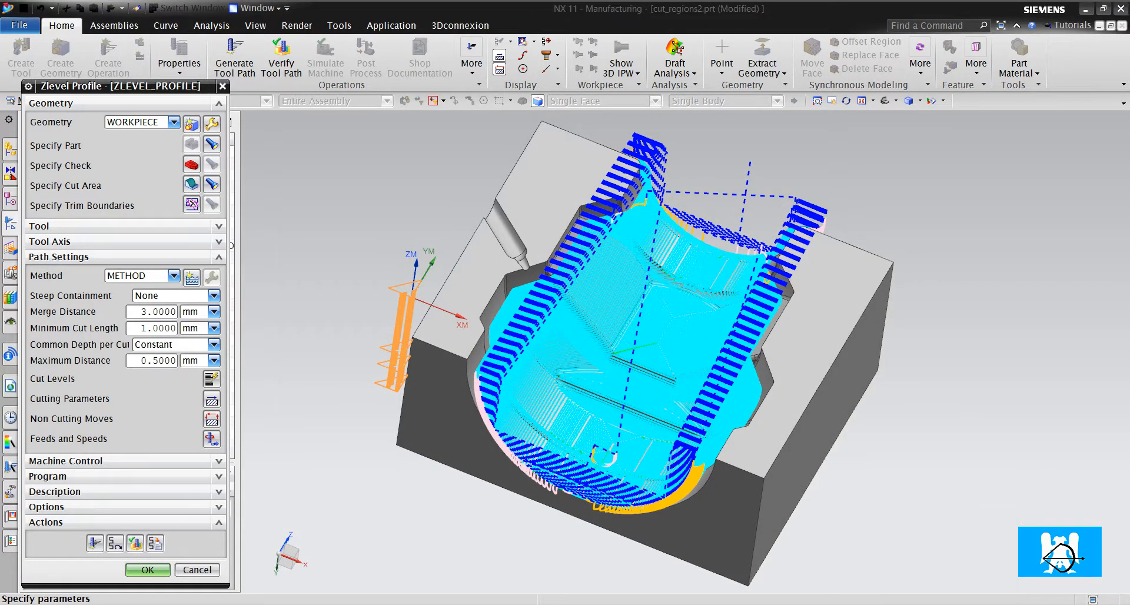
Examine the tool path's transfer moves along the open sides of the cavity and review the cut direction and cut order settings.
middle_click_drag(711, 499, 1006, 278)
scroll(671, 281, "up", 5)
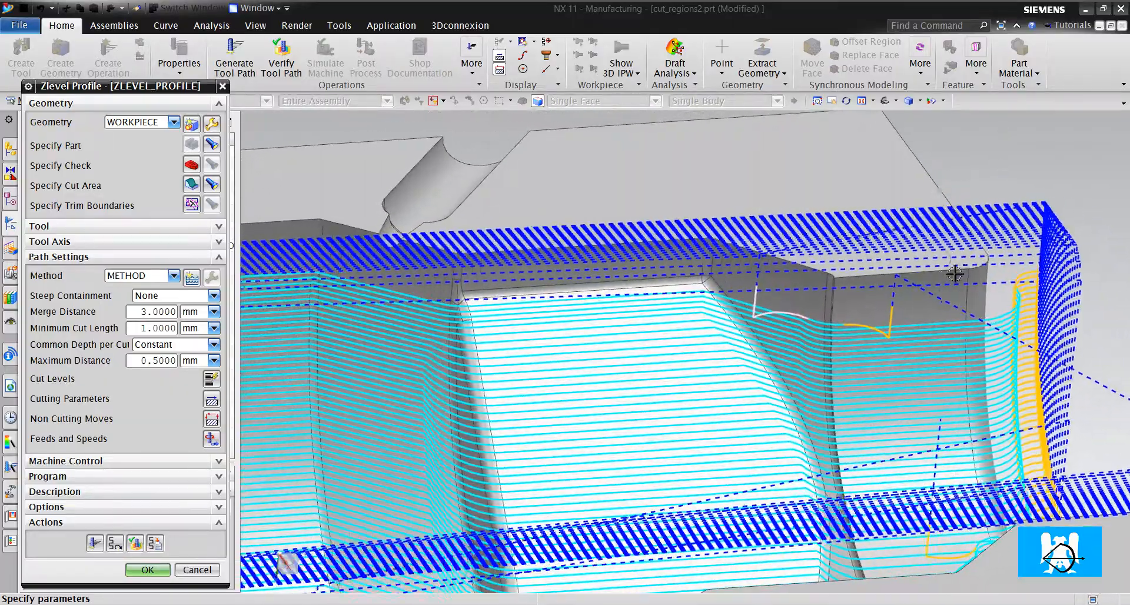
scroll(1008, 278, "down", 4)
scroll(1008, 277, "up", 6)
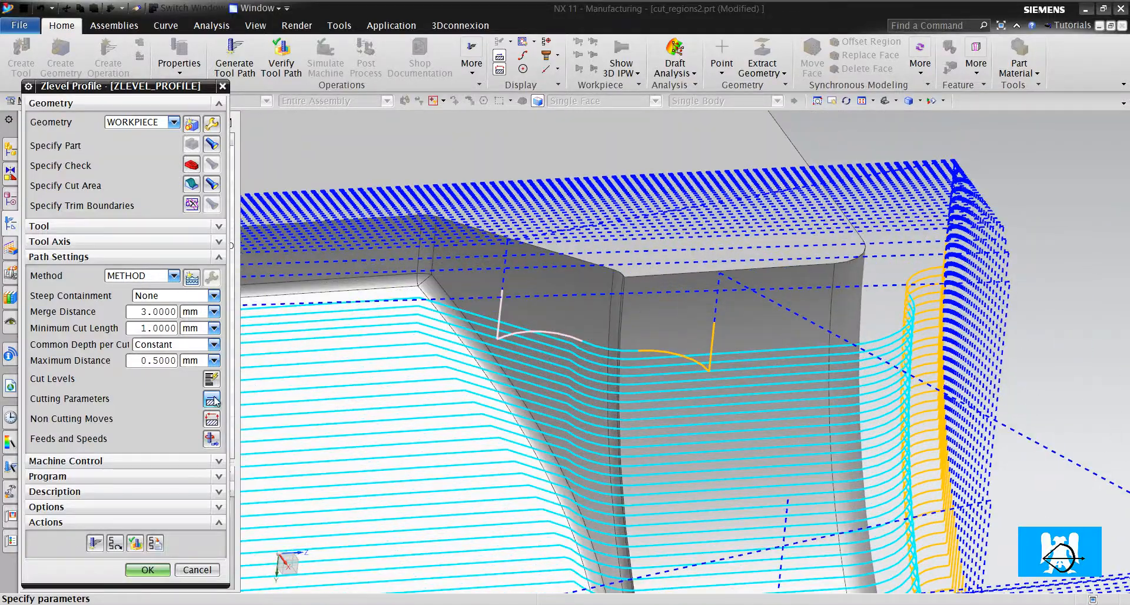
left_click(212, 400)
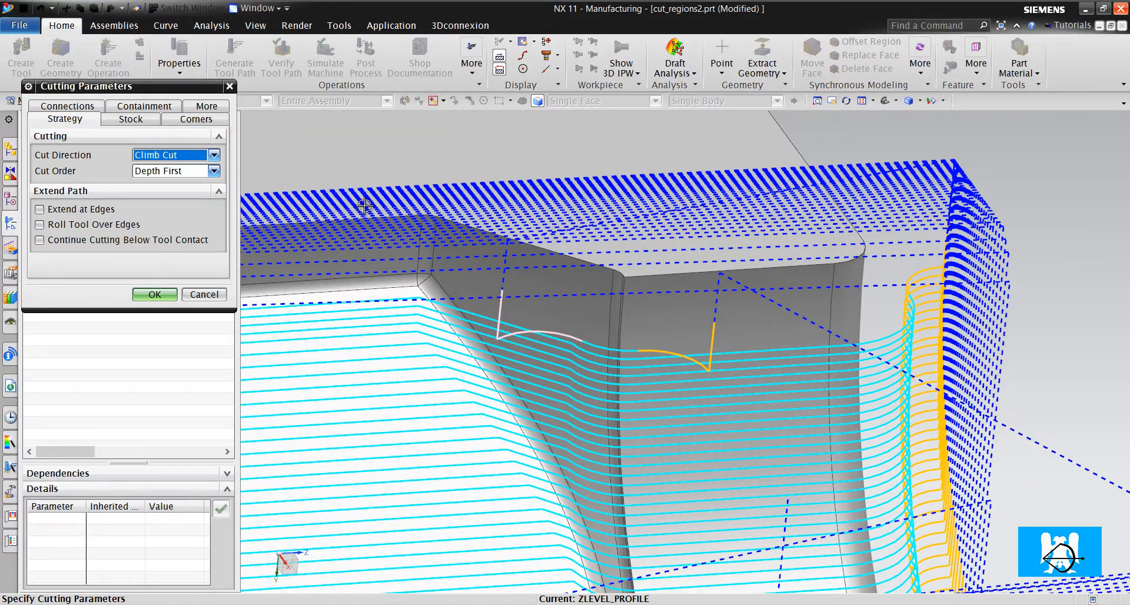
scroll(928, 220, "down", 6)
scroll(492, 338, "up", 3)
scroll(445, 251, "up", 3)
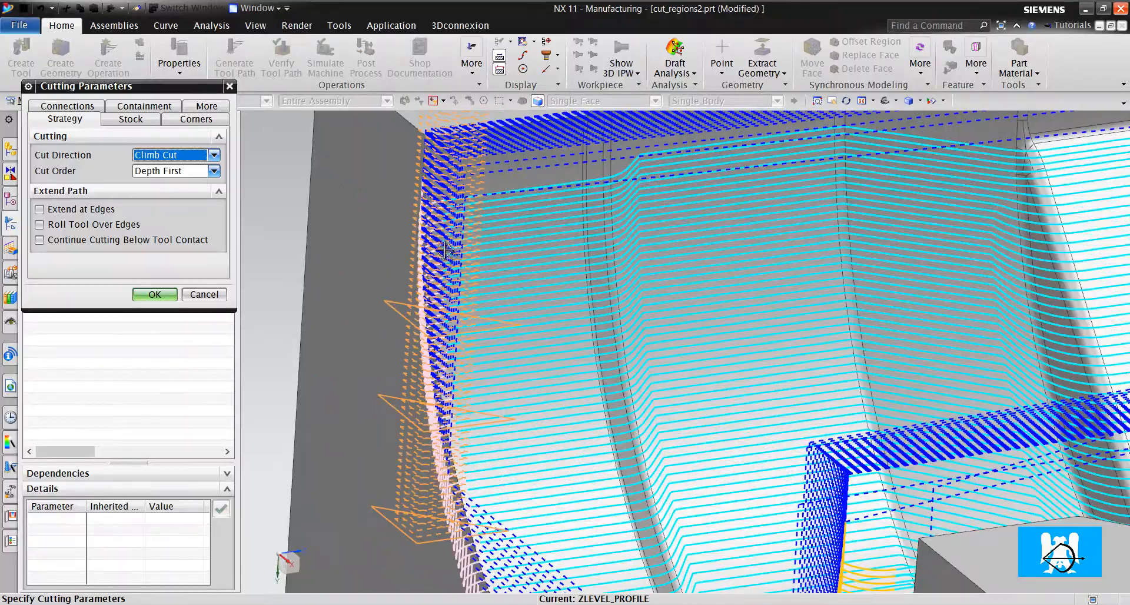
scroll(446, 252, "up", 3)
scroll(447, 248, "down", 8)
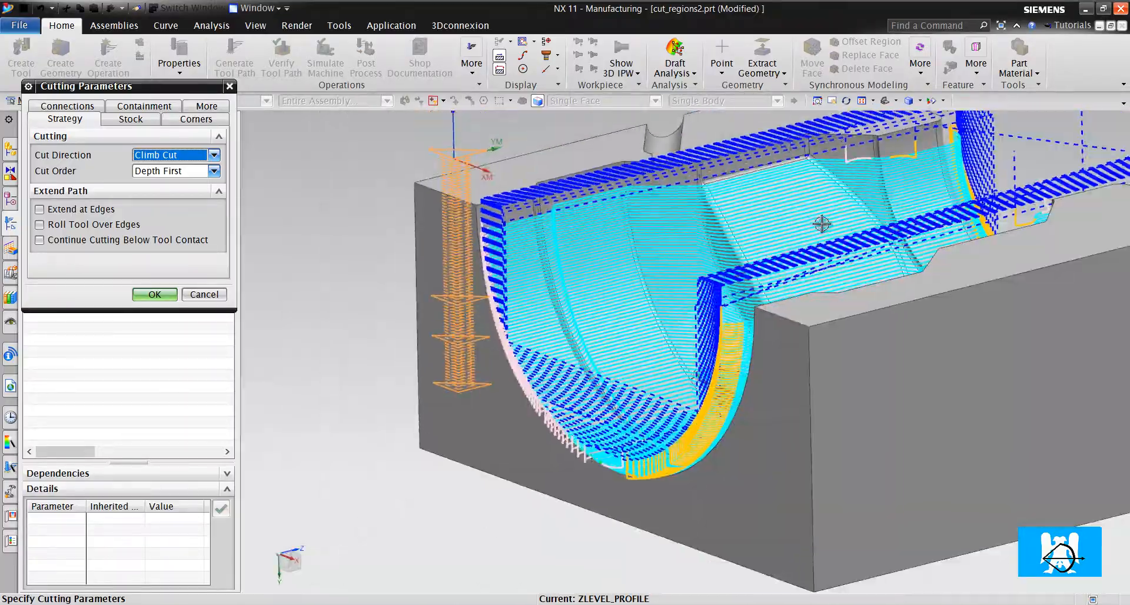
scroll(836, 215, "up", 5)
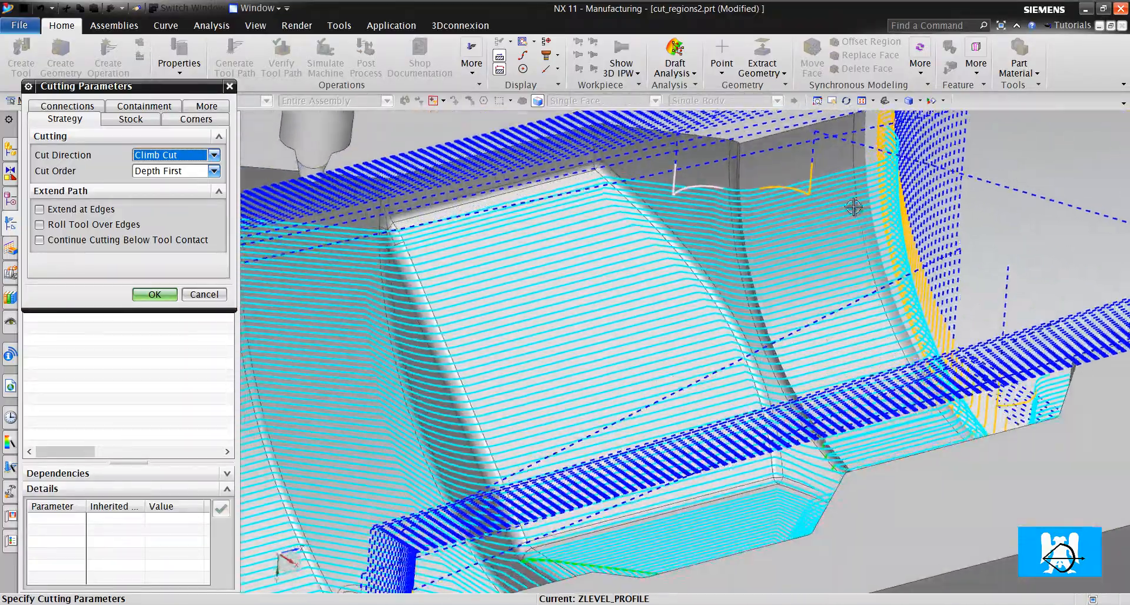
scroll(814, 227, "down", 4)
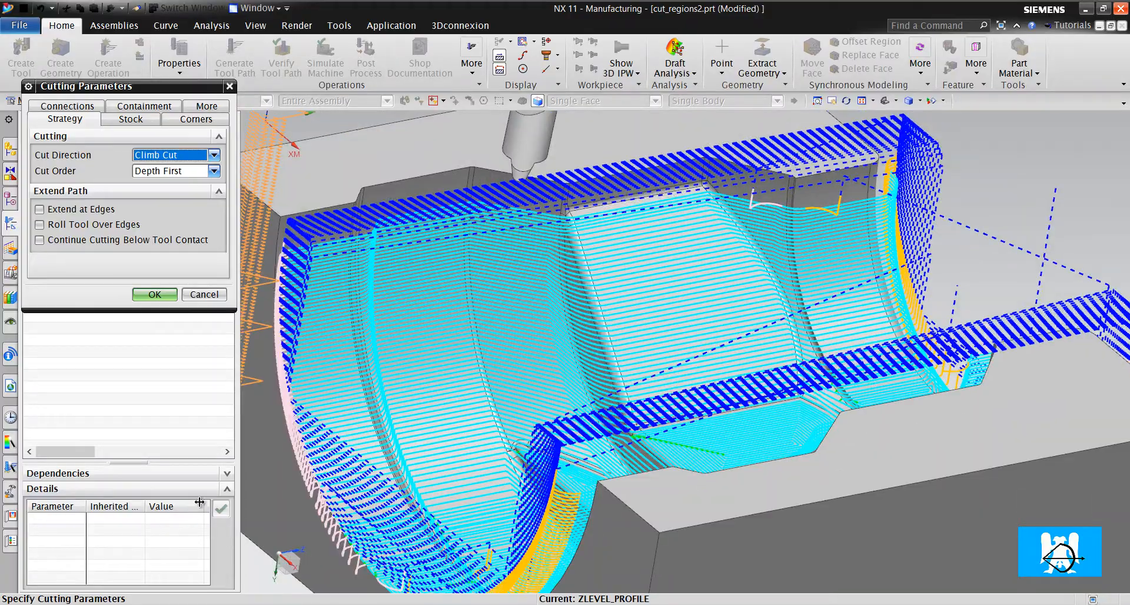
Accept the Z-level profile operation, keeping its current cutting parameters.
left_click(155, 295)
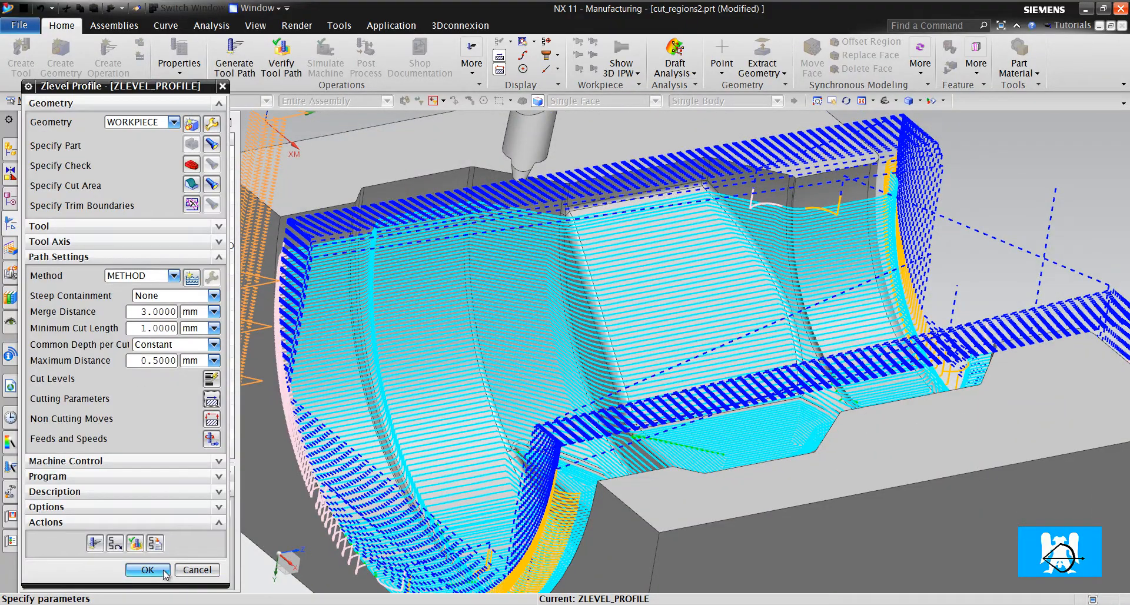
left_click(148, 569)
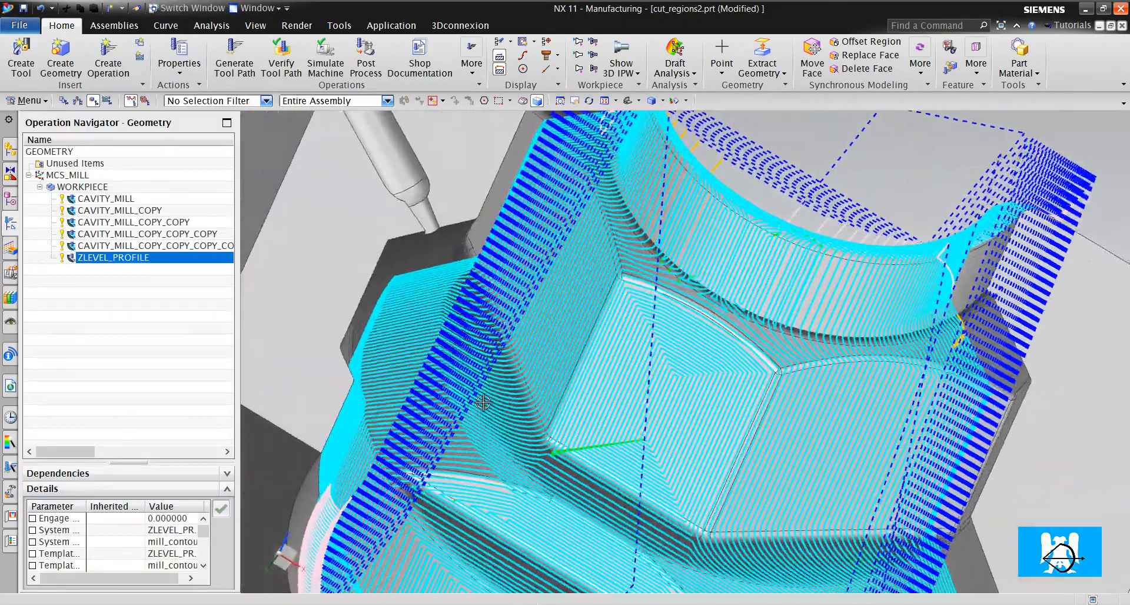
Examine the spacing of the Z-level passes on the hexagon faces, the blends and the curved end wall of the cavity.
scroll(606, 366, "up", 10)
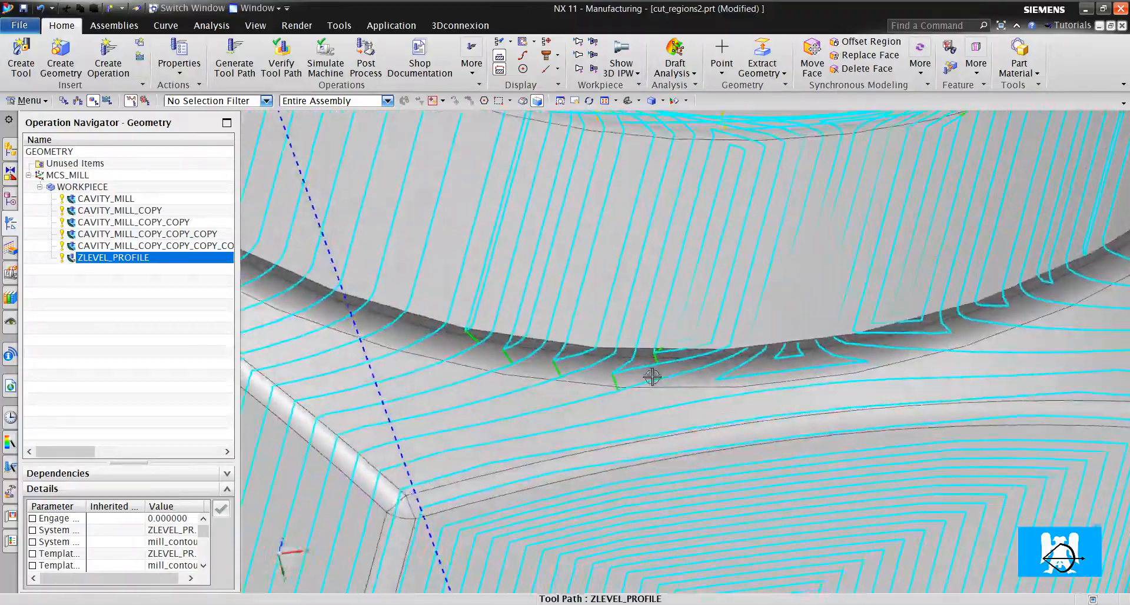
scroll(650, 375, "down", 8)
scroll(639, 456, "up", 9)
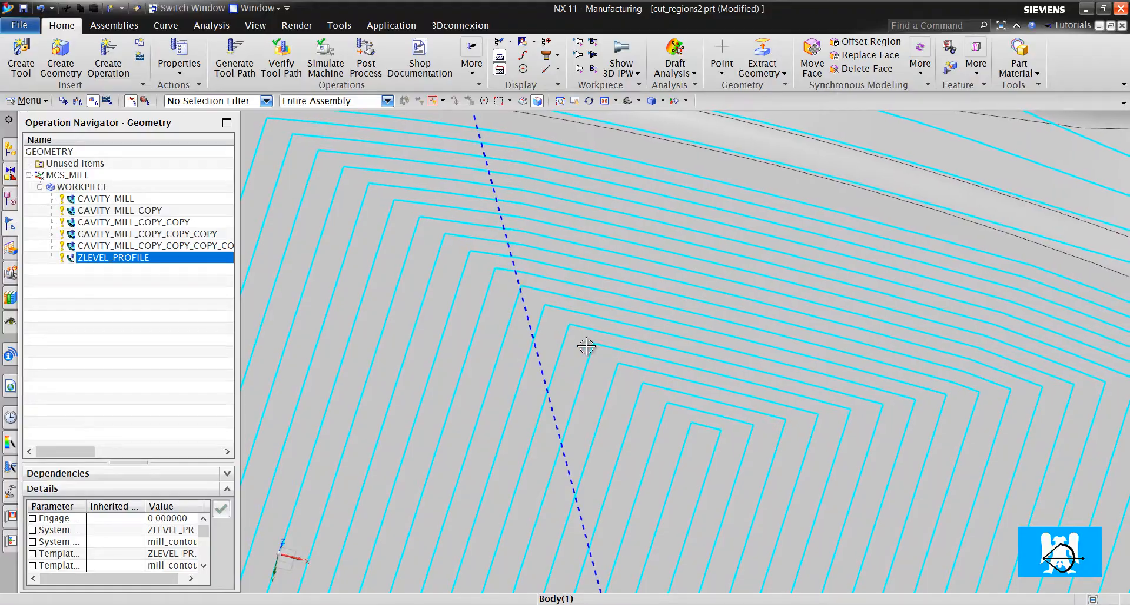
scroll(706, 339, "down", 6)
scroll(775, 374, "up", 3)
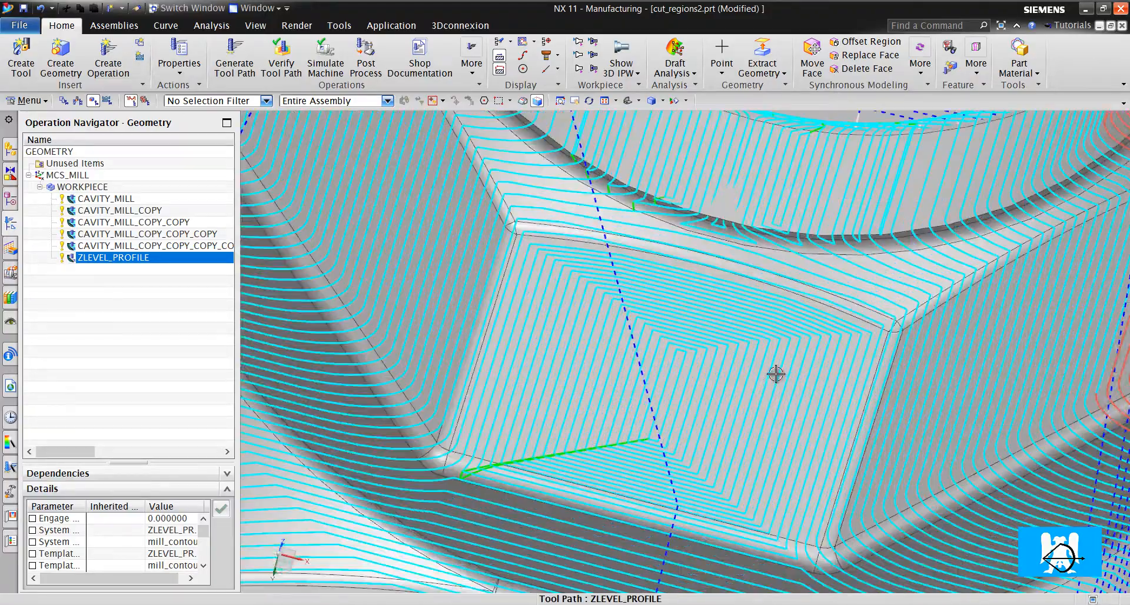
middle_click_drag(734, 366, 830, 320)
scroll(836, 316, "down", 5)
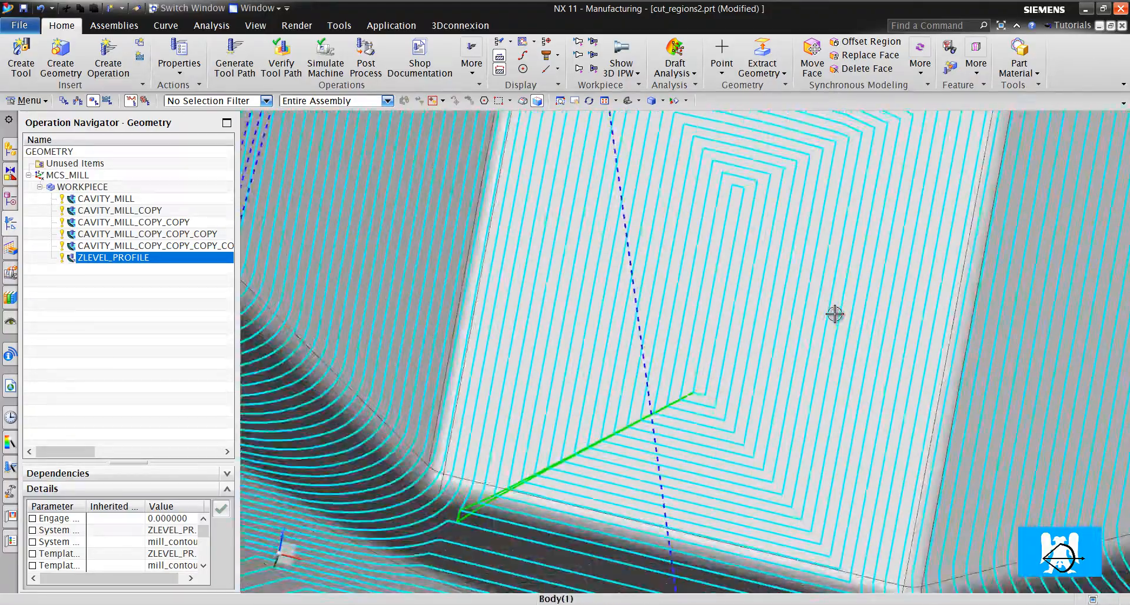
scroll(839, 232, "up", 3)
scroll(840, 232, "up", 4)
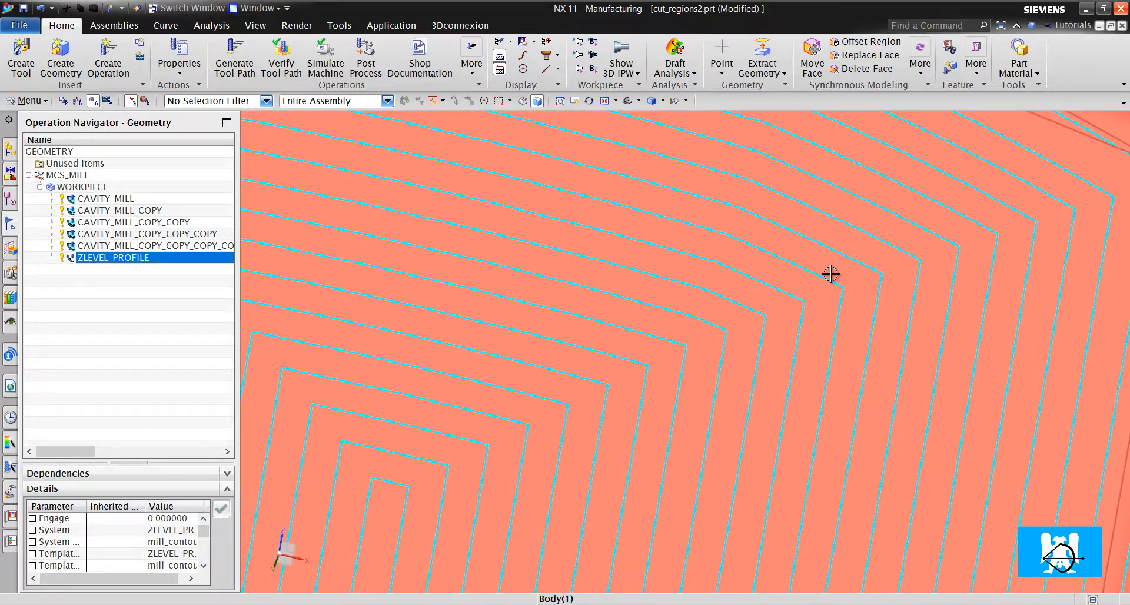
scroll(836, 283, "down", 6)
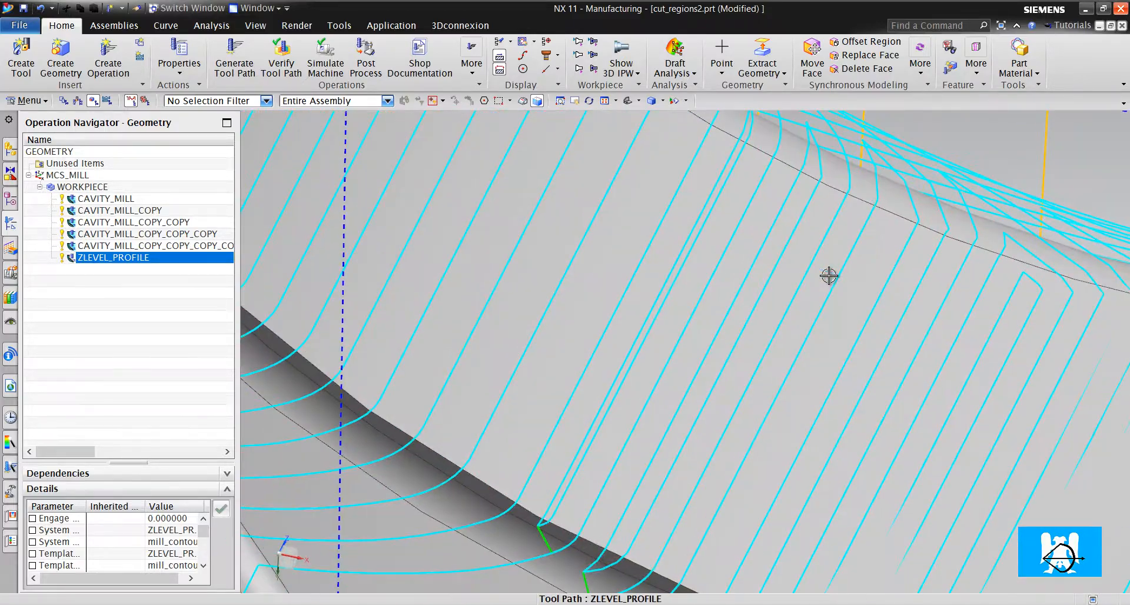
scroll(836, 322, "up", 3)
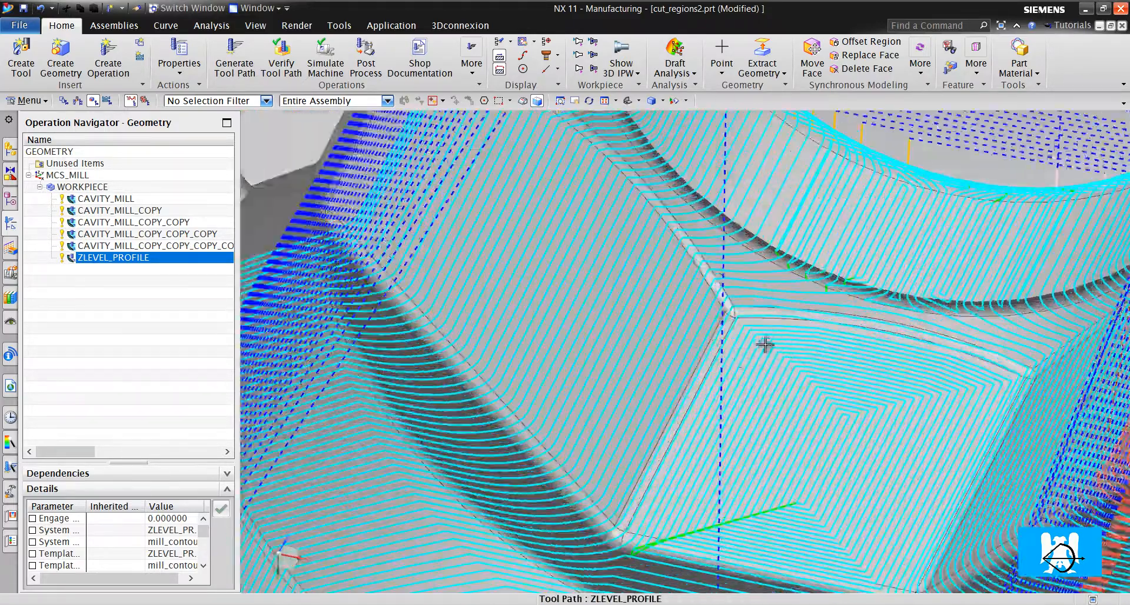
scroll(779, 365, "down", 5)
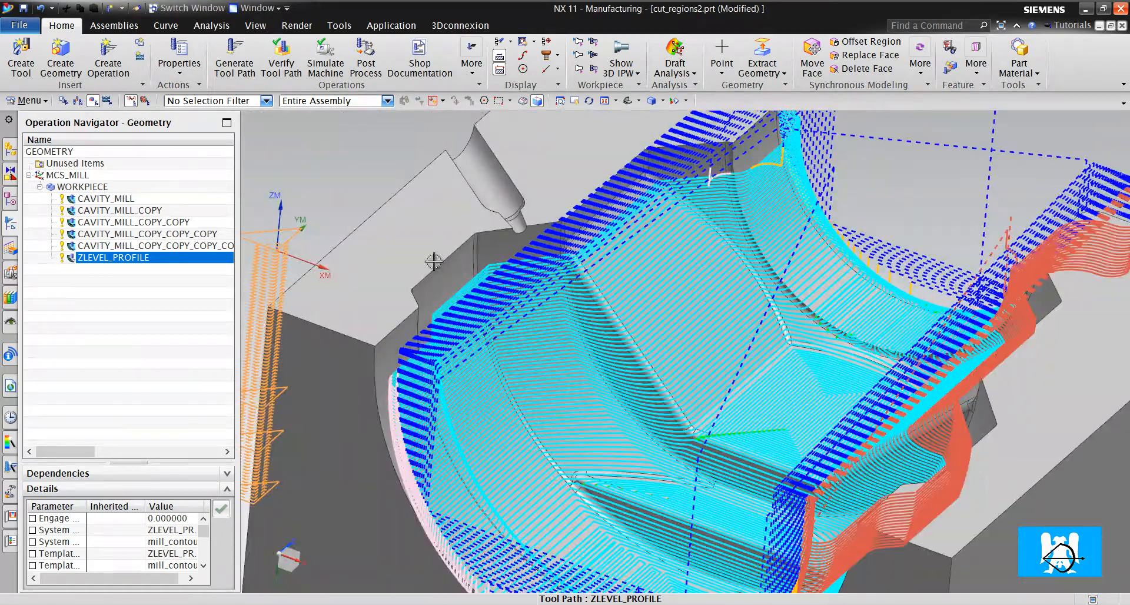
Create a mill_contour Contour Area operation with tool K6, geometry WORKPIECE and method METHOD.
left_click(108, 59)
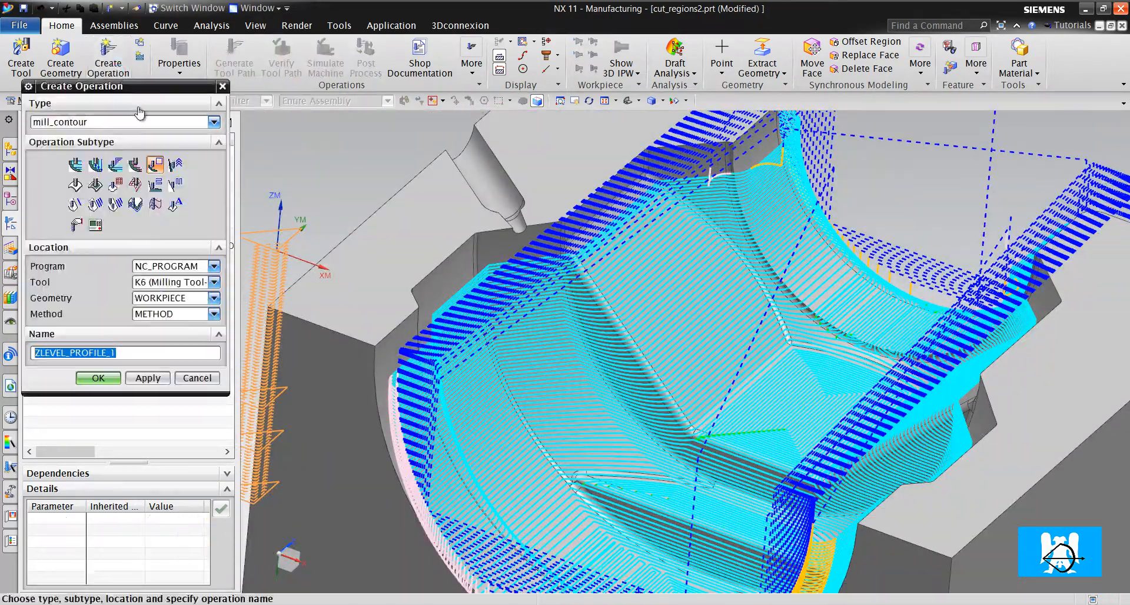
left_click(95, 184)
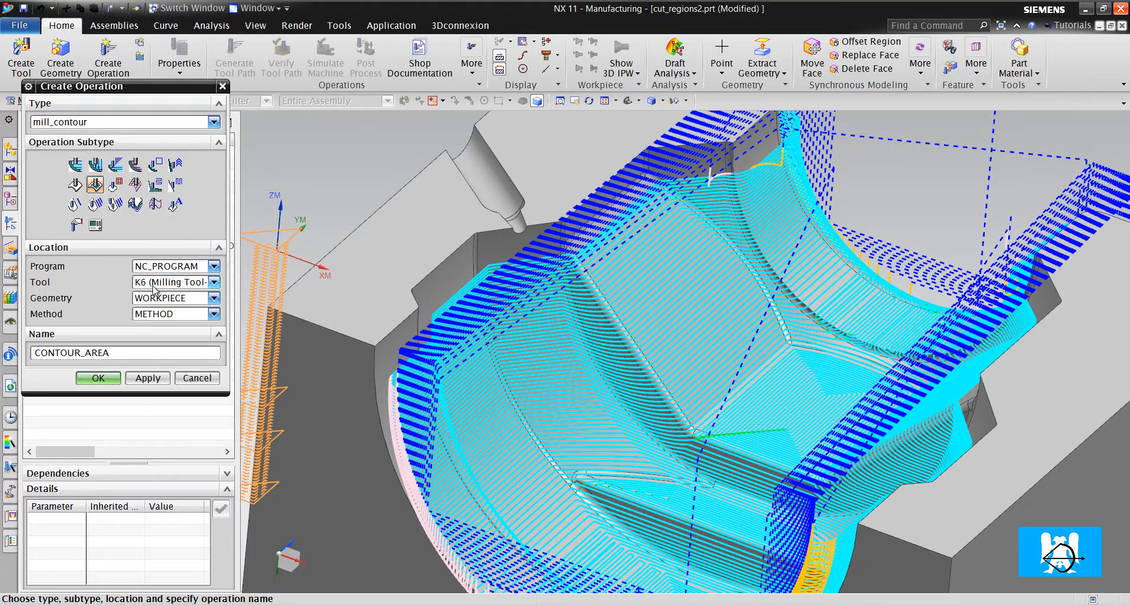
left_click(94, 377)
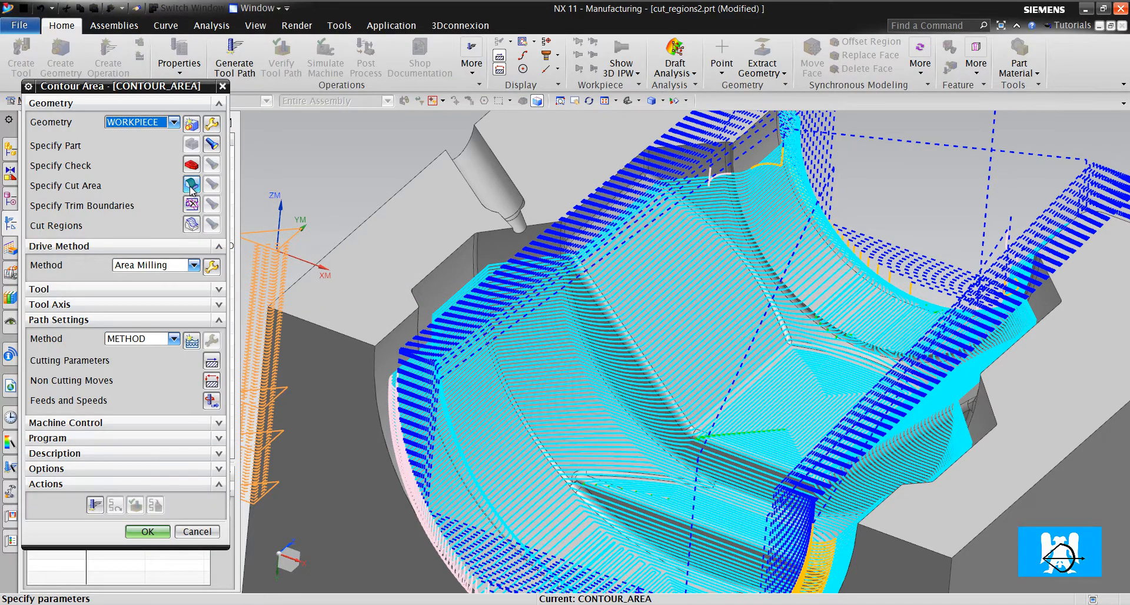
Start specifying the cut area by selecting the cavity's connected faces with the Tangent Faces rule.
left_click(190, 186)
left_click(587, 103)
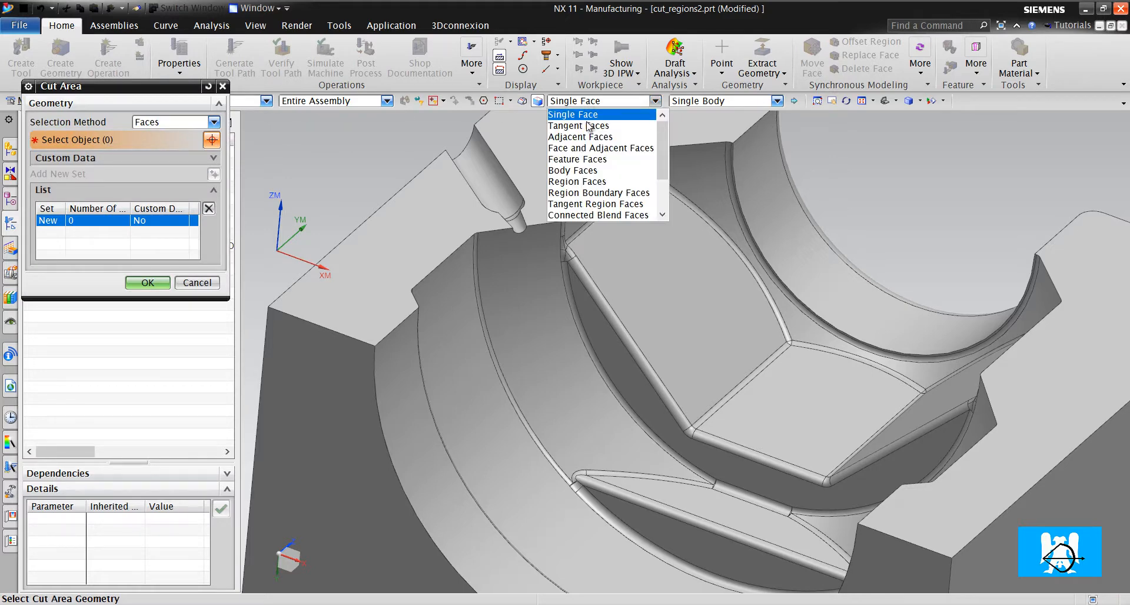
left_click(583, 128)
left_click(626, 189)
middle_click_drag(297, 250, 497, 215)
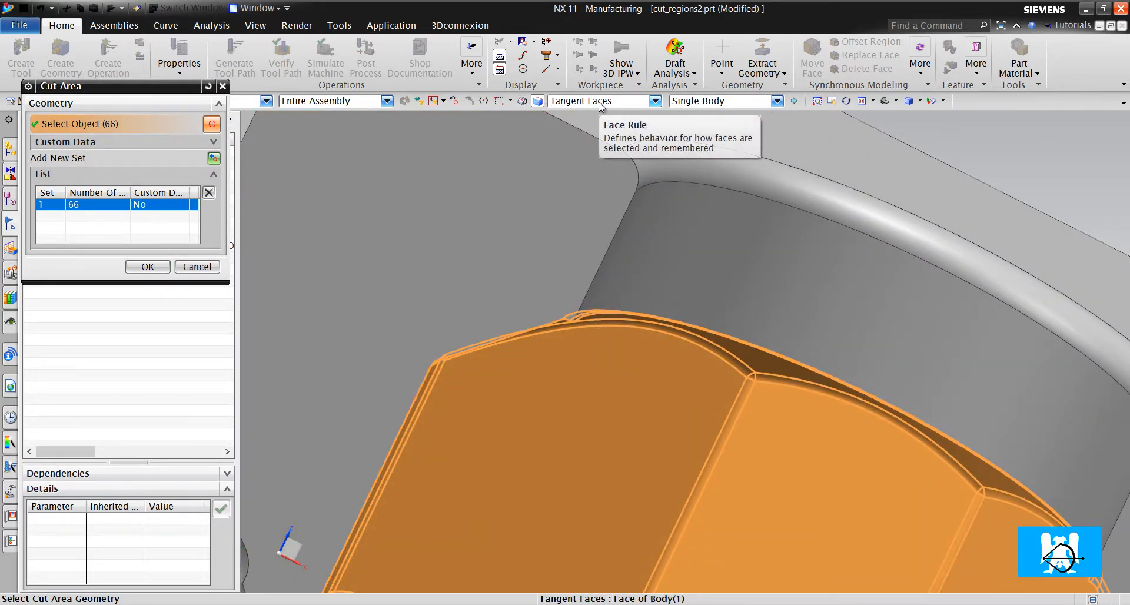
Add the curved end wall beyond the hexagon to the cut area with the Single Face rule and confirm the selection.
left_click(600, 102)
scroll(595, 129, "up", 2)
left_click(597, 117)
left_click(677, 211)
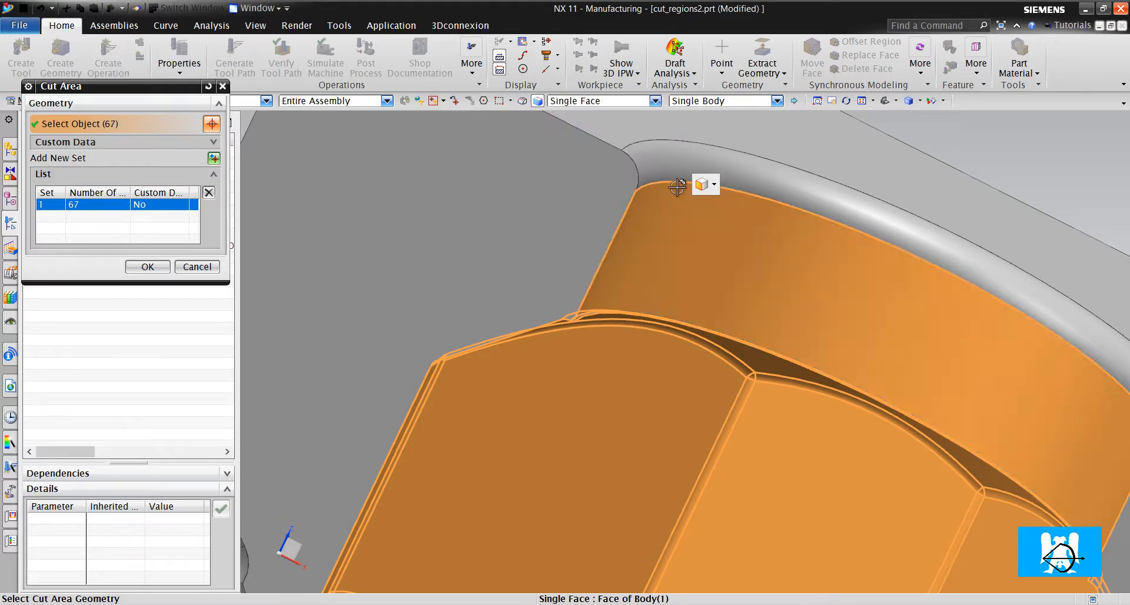
left_click(707, 182)
left_click(147, 266)
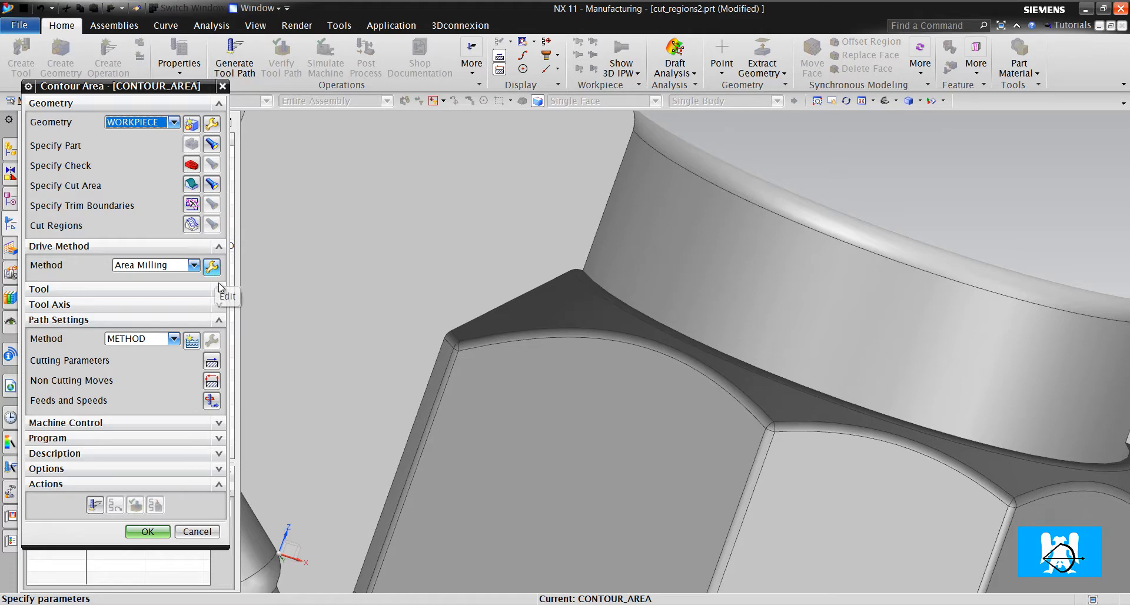
Set the Area Milling drive to Follow Periphery with a constant stepover of 0.5 mm applied On Part.
left_click(211, 267)
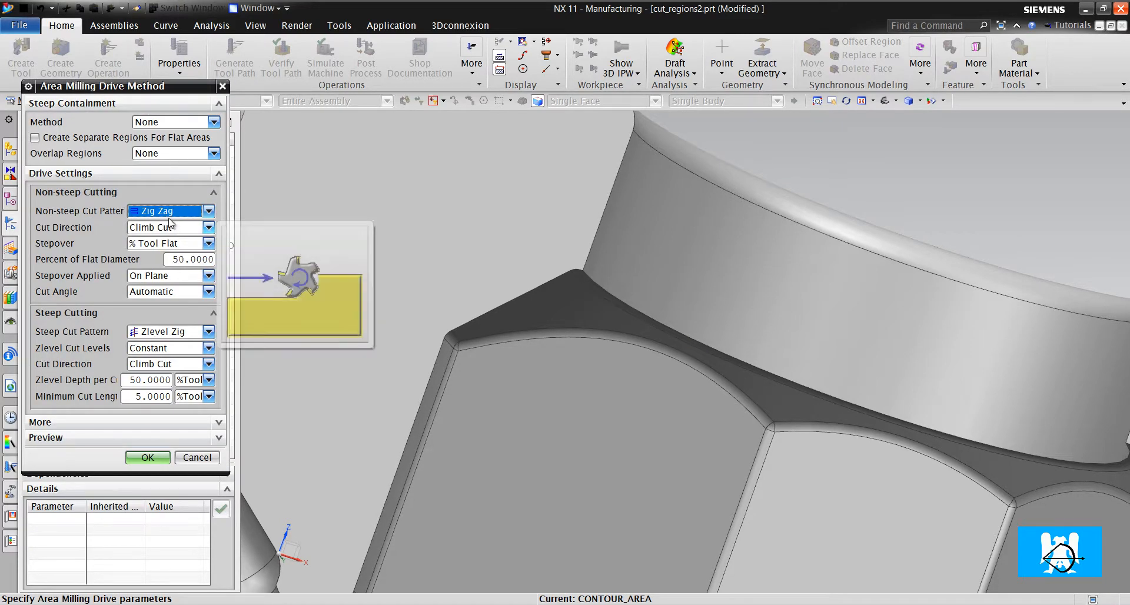
left_click(169, 213)
left_click(167, 217)
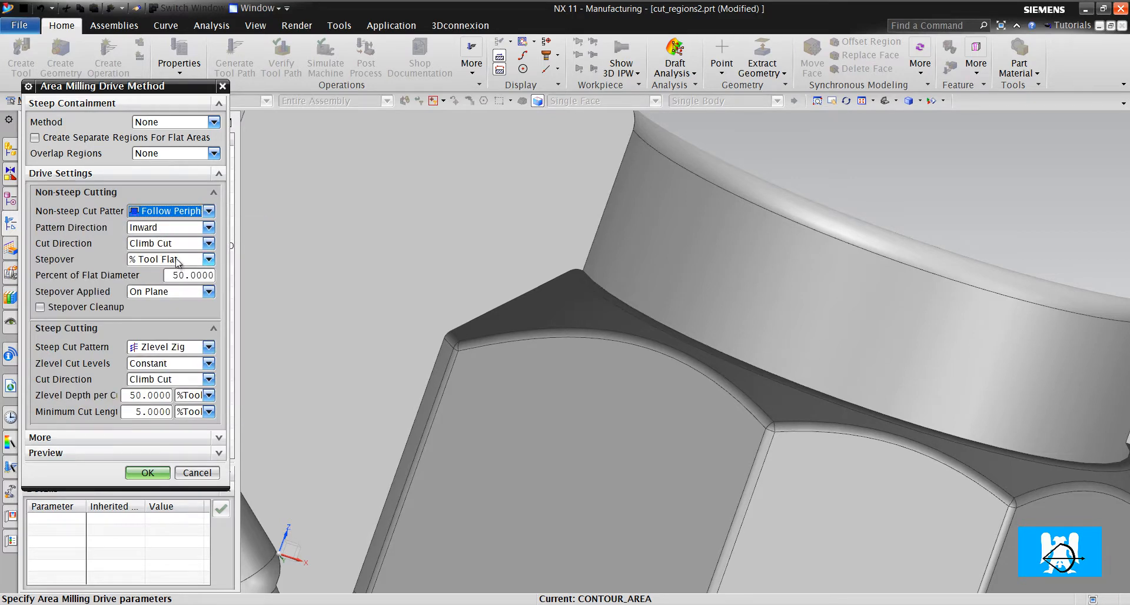
left_click(178, 260)
left_click(172, 274)
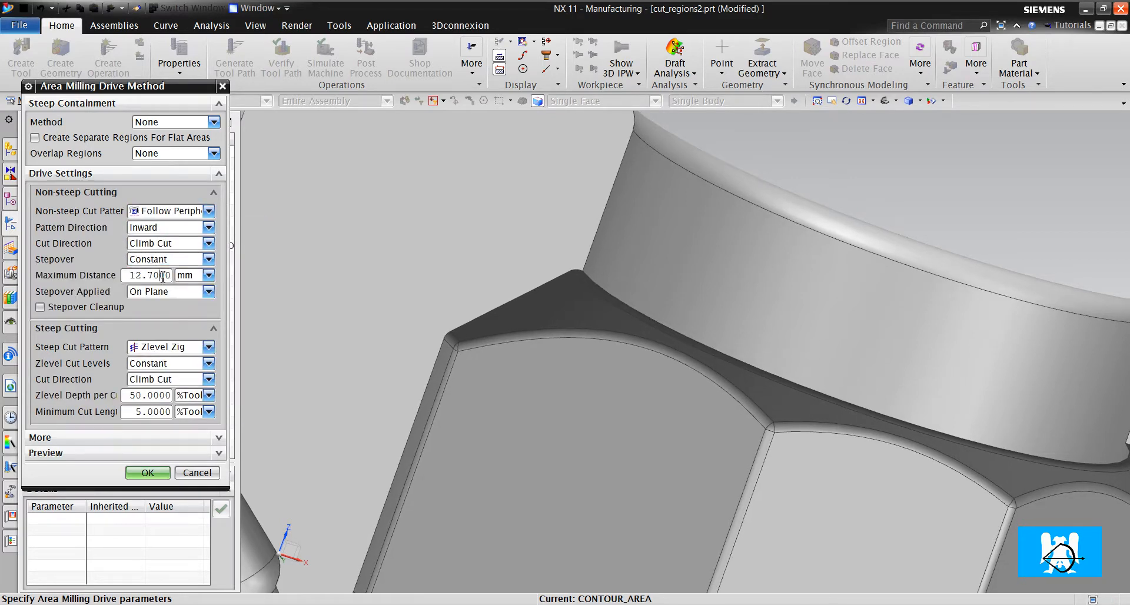
type(".5")
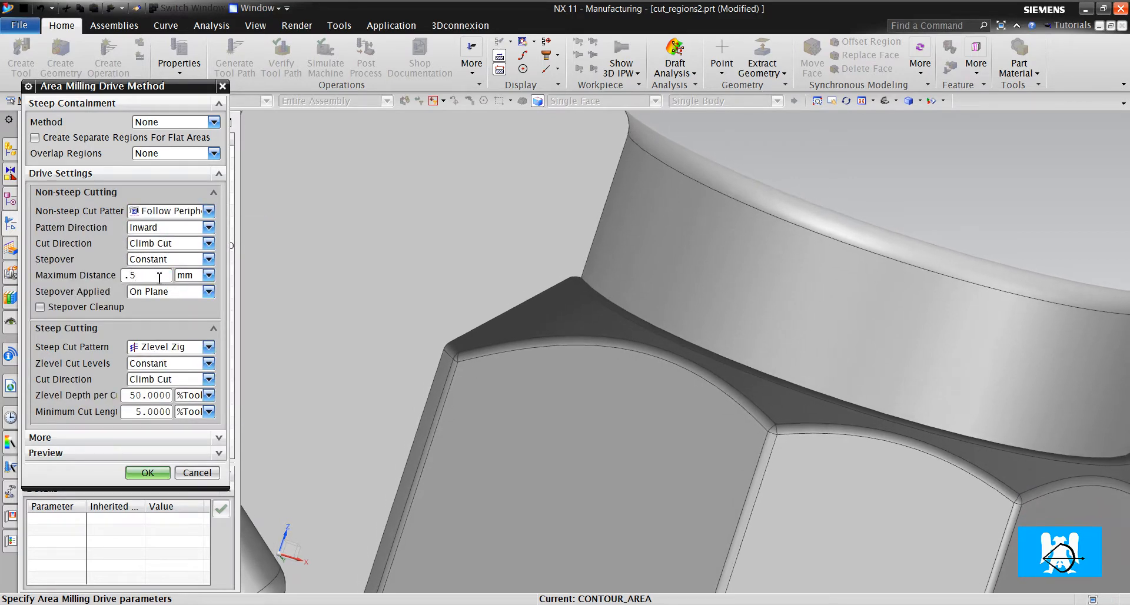
left_click(156, 293)
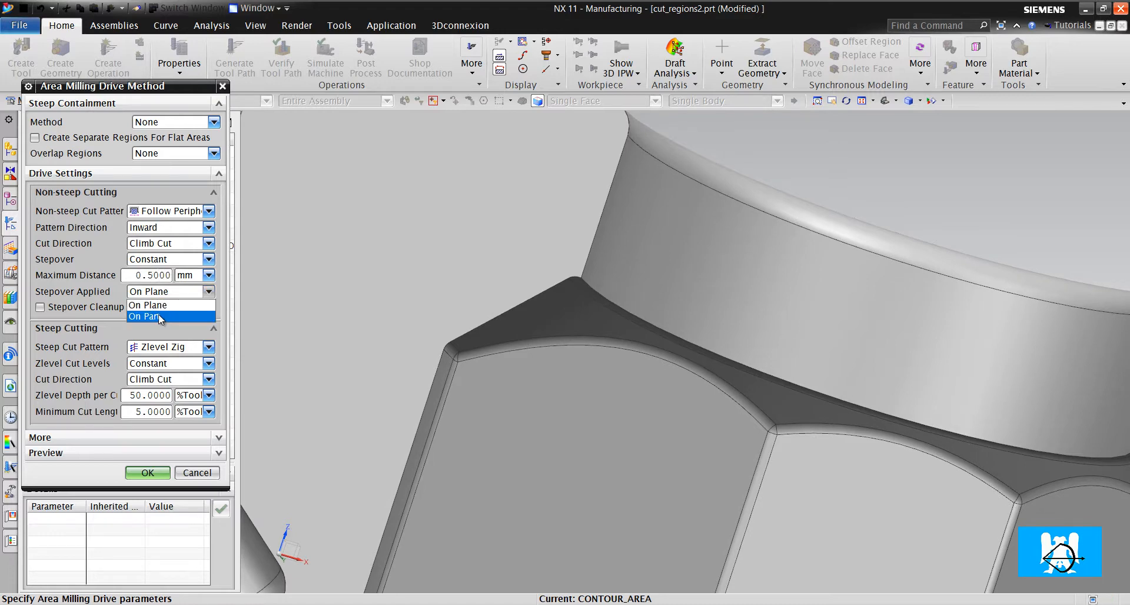
left_click(158, 317)
left_click(148, 473)
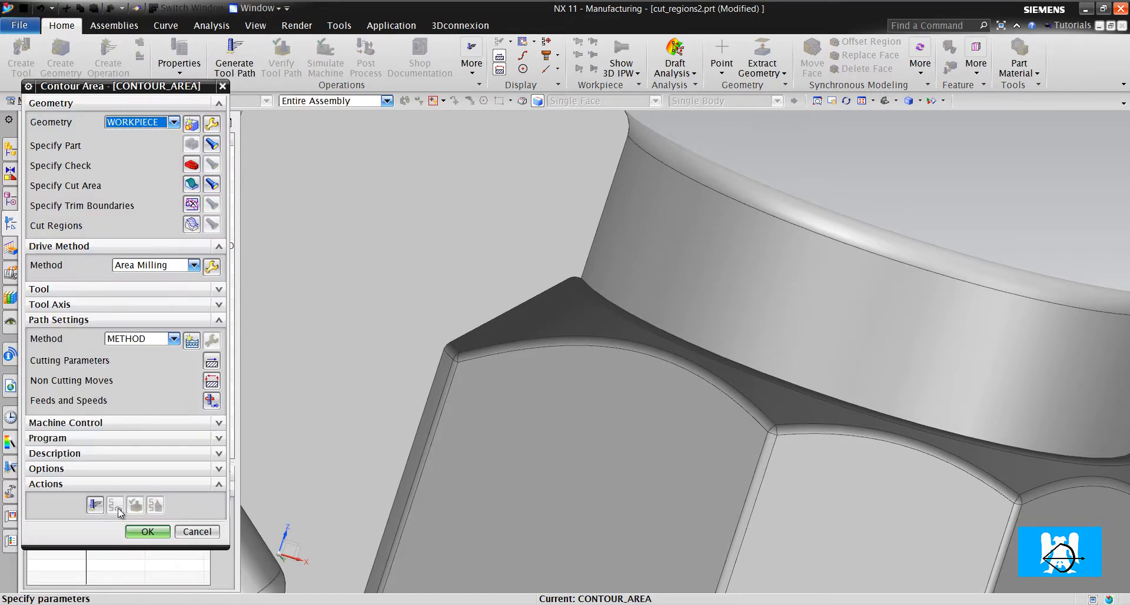
Generate the Contour Area tool path and view it over the whole cavity.
left_click(95, 505)
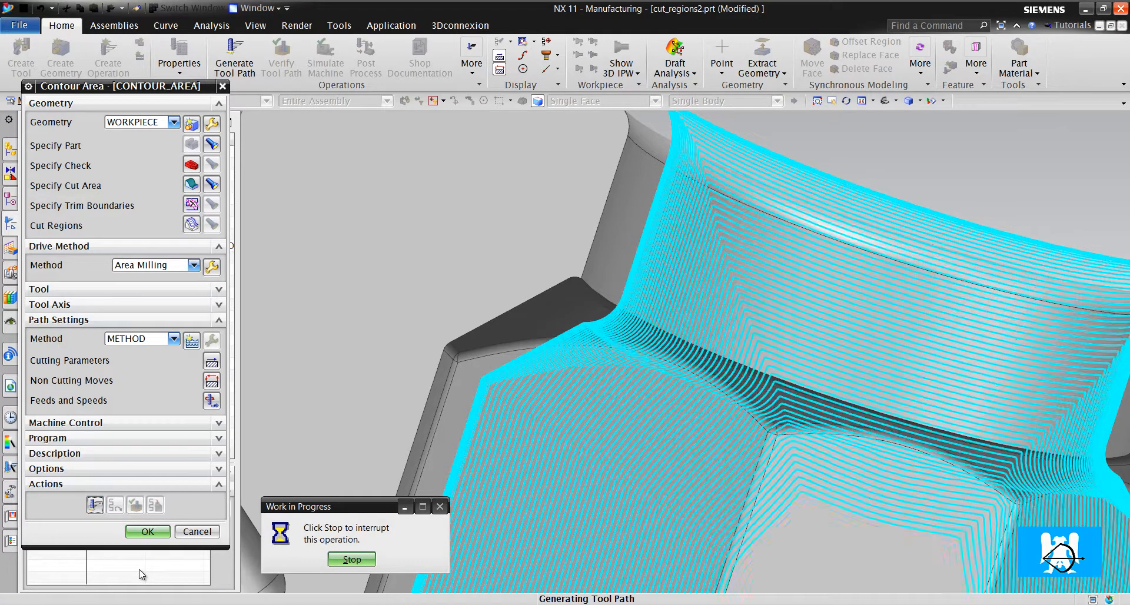
scroll(792, 202, "down", 7)
scroll(779, 407, "up", 5)
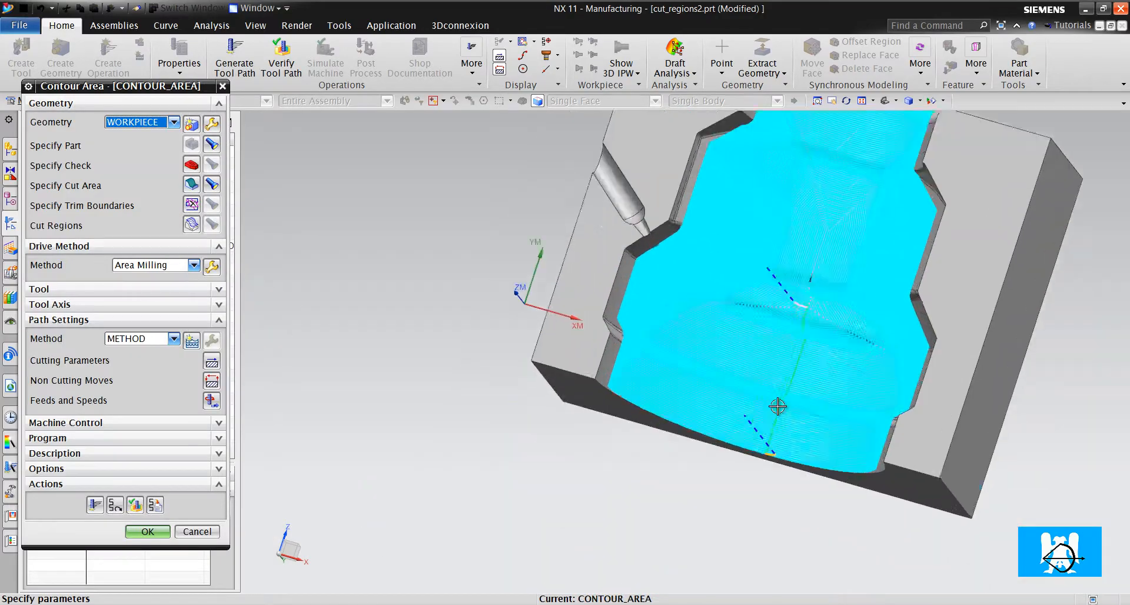
scroll(781, 319, "down", 3)
middle_click_drag(779, 330, 741, 447)
scroll(753, 438, "up", 3)
scroll(740, 447, "down", 2)
scroll(821, 283, "down", 3)
middle_click_drag(817, 280, 759, 204)
scroll(727, 244, "up", 4)
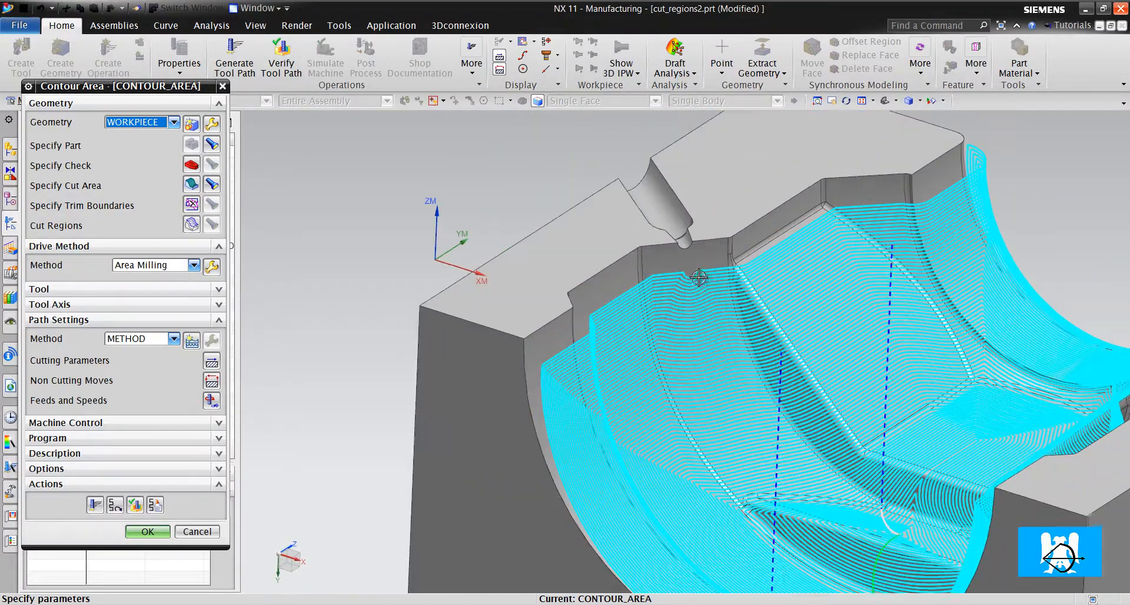
Examine the uppermost tool passes on the cavity wall below the small nozzle-shaped channel opening.
scroll(708, 306, "up", 2)
scroll(719, 286, "up", 2)
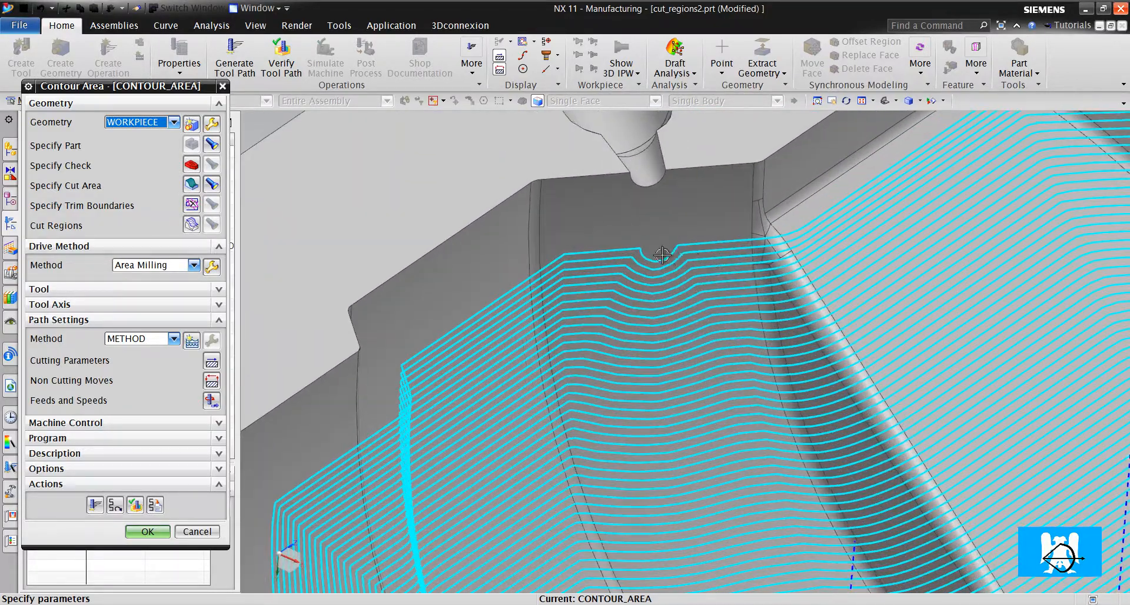
scroll(664, 254, "up", 3)
scroll(665, 226, "down", 2)
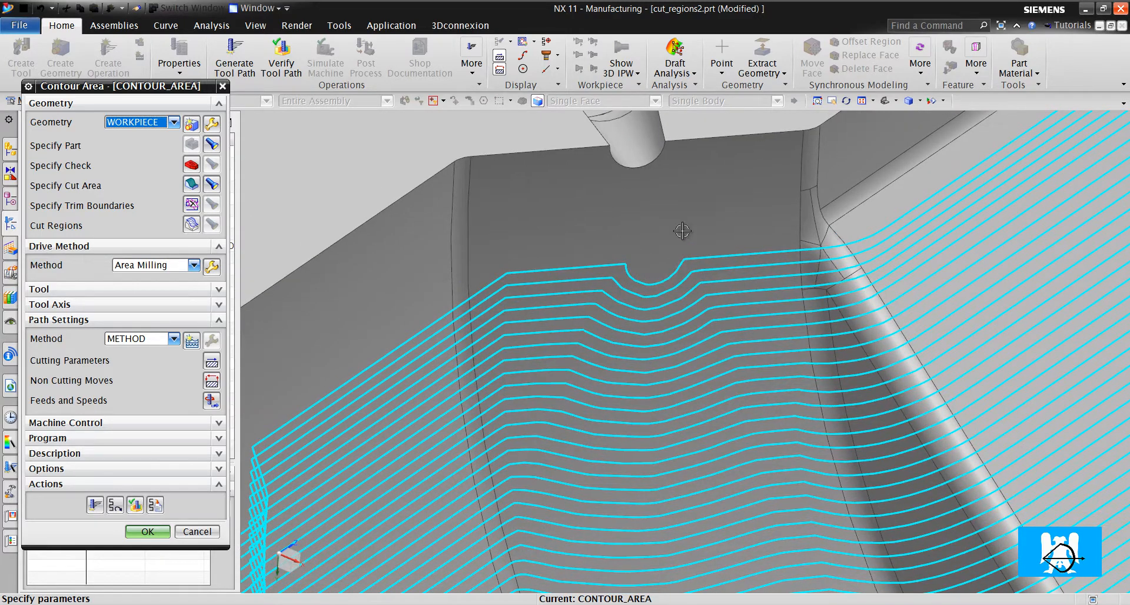
scroll(641, 154, "up", 1)
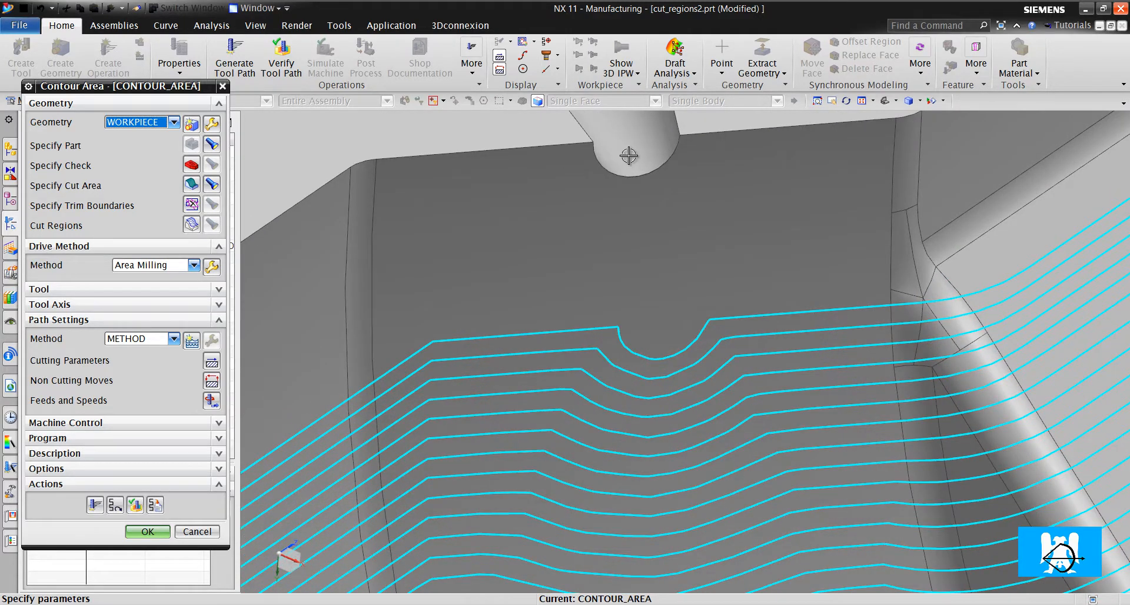
scroll(629, 155, "down", 4)
scroll(648, 185, "up", 3)
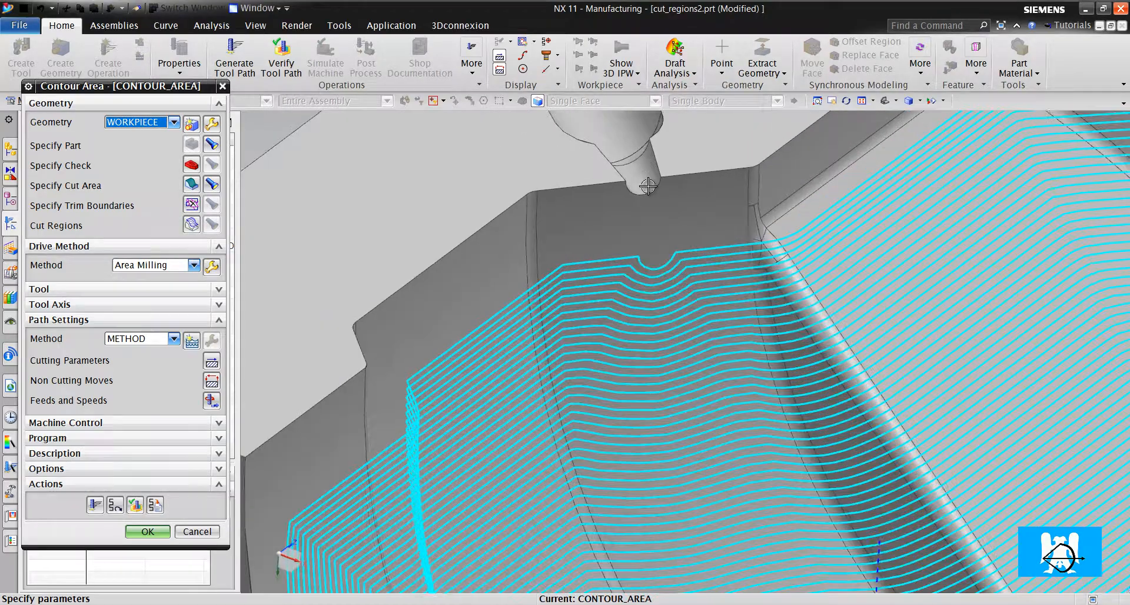
scroll(648, 186, "up", 1)
scroll(565, 188, "down", 2)
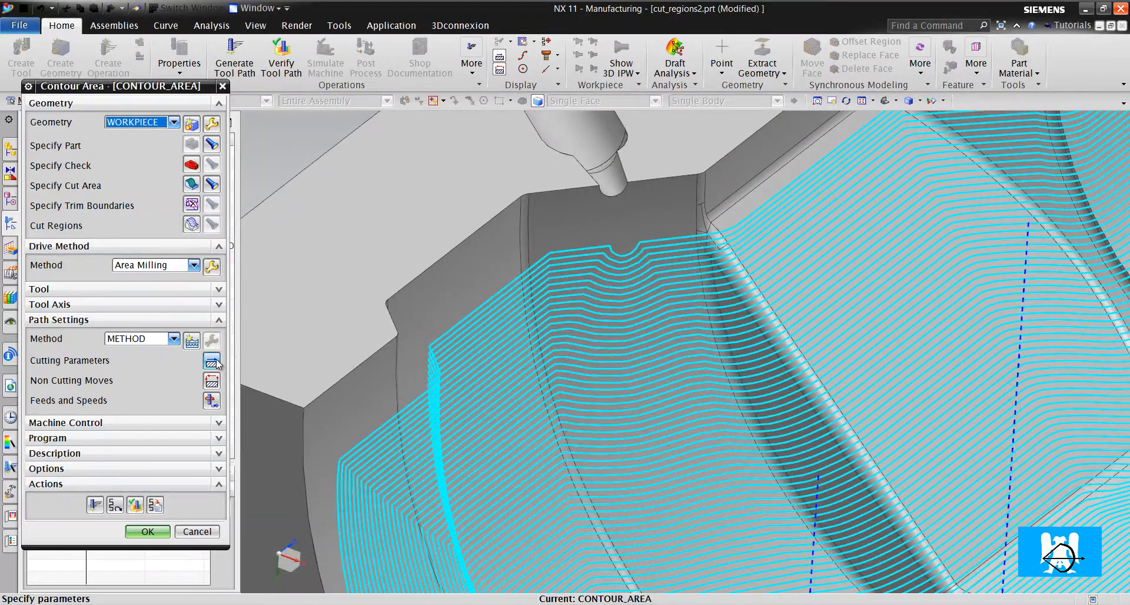
Turn on Extend at Edges in the cutting parameters with a distance of 40 %Tool.
left_click(212, 362)
left_click(94, 241)
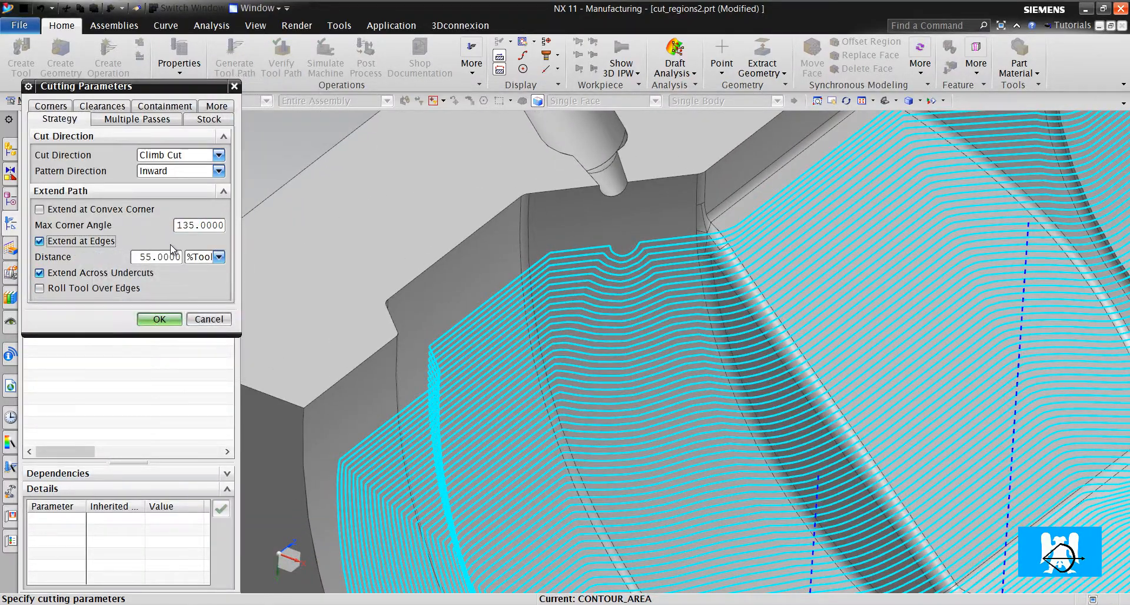
left_click(196, 260)
left_click(197, 270)
left_click(212, 258)
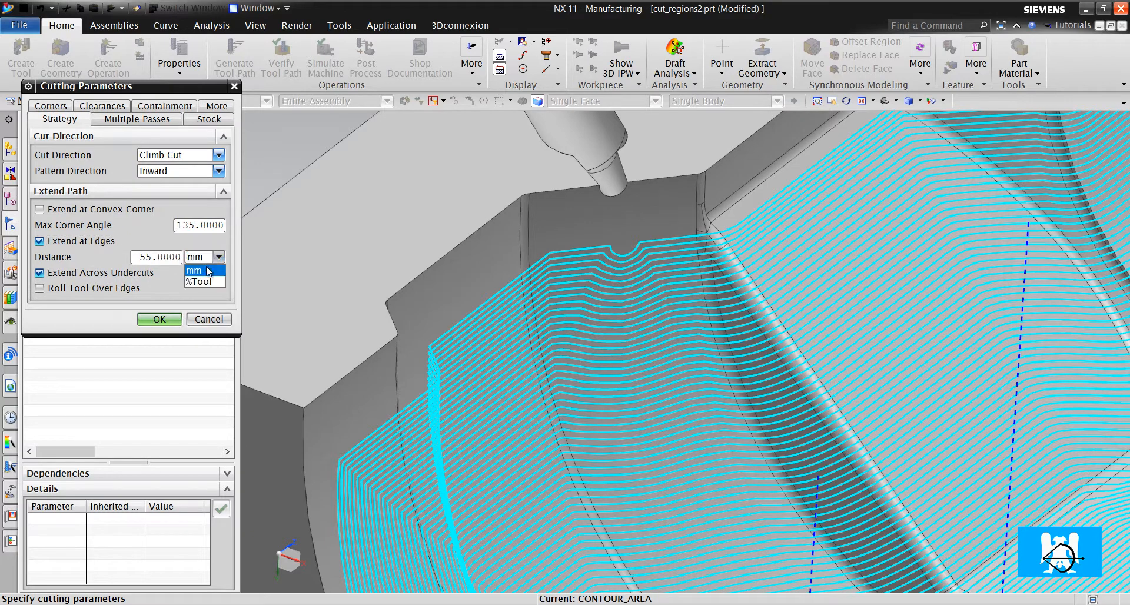
left_click(206, 281)
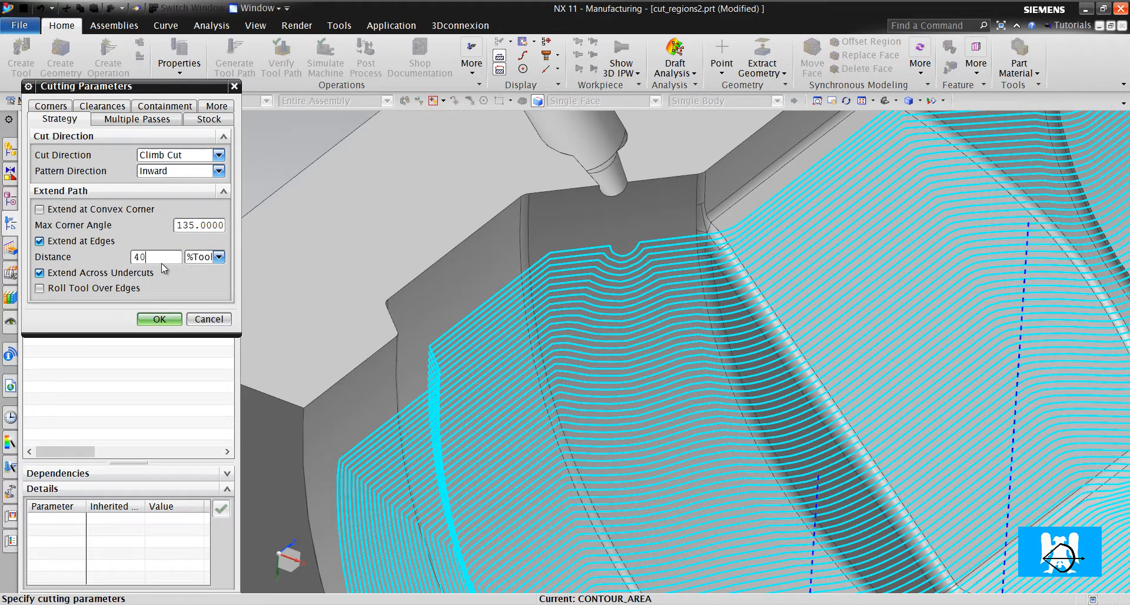
left_click(154, 319)
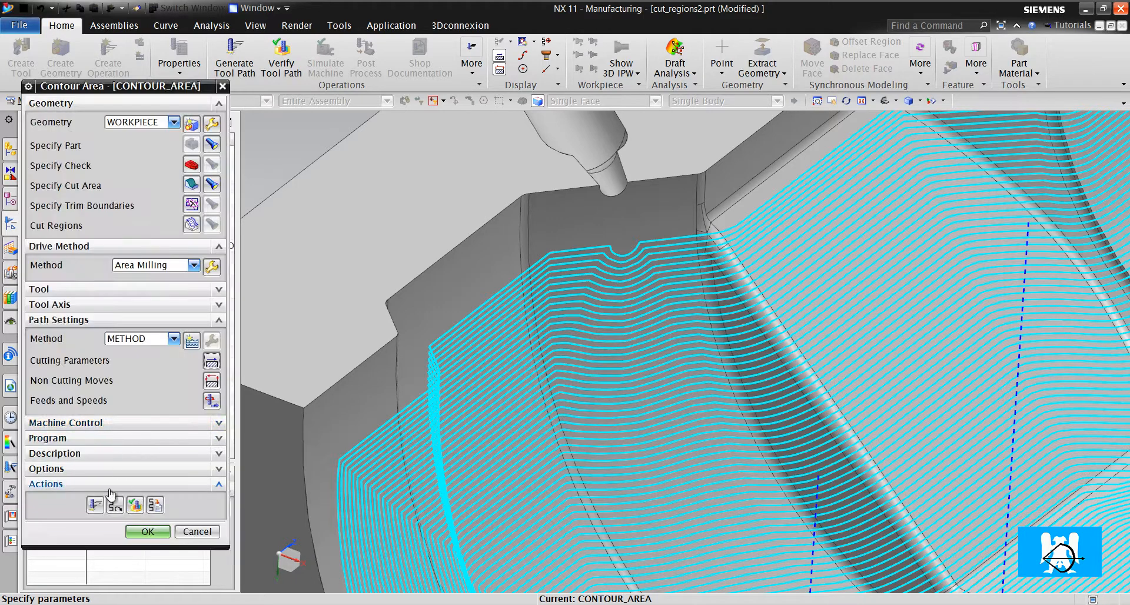
Regenerate the Contour Area tool path and inspect the passes along the cavity edges and hexagon faces.
left_click(96, 505)
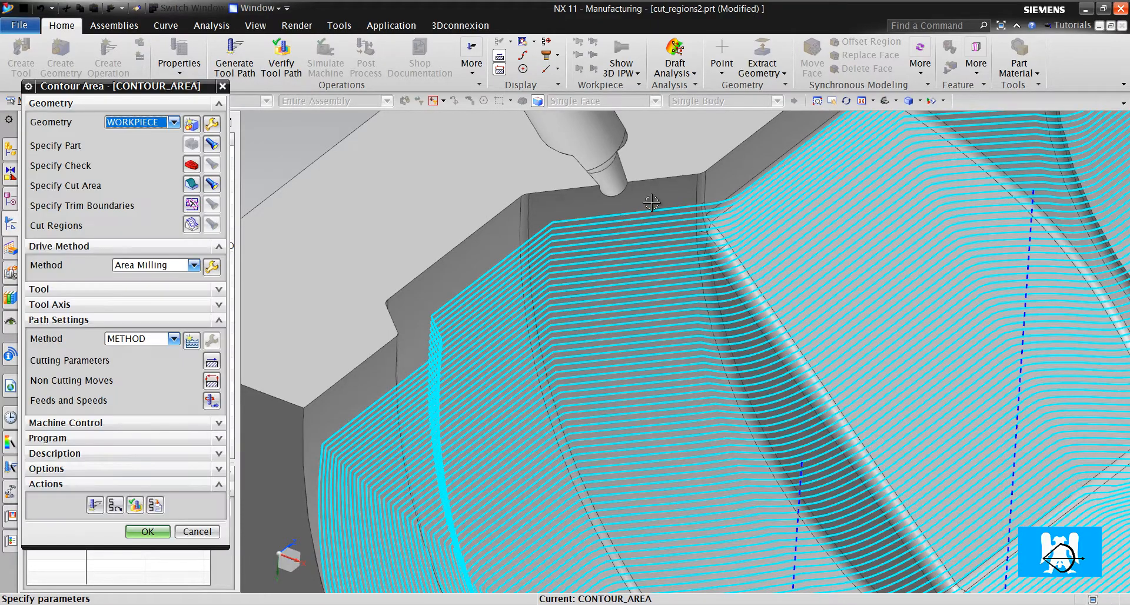
scroll(651, 202, "down", 7)
scroll(759, 176, "up", 5)
middle_click_drag(759, 191, 682, 234)
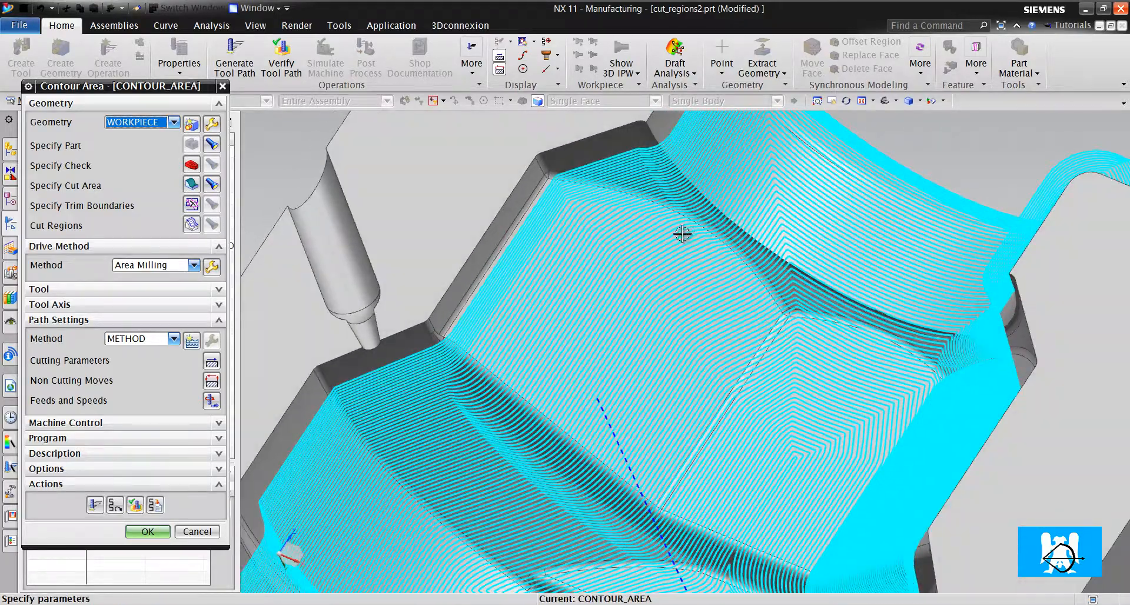
scroll(682, 233, "down", 3)
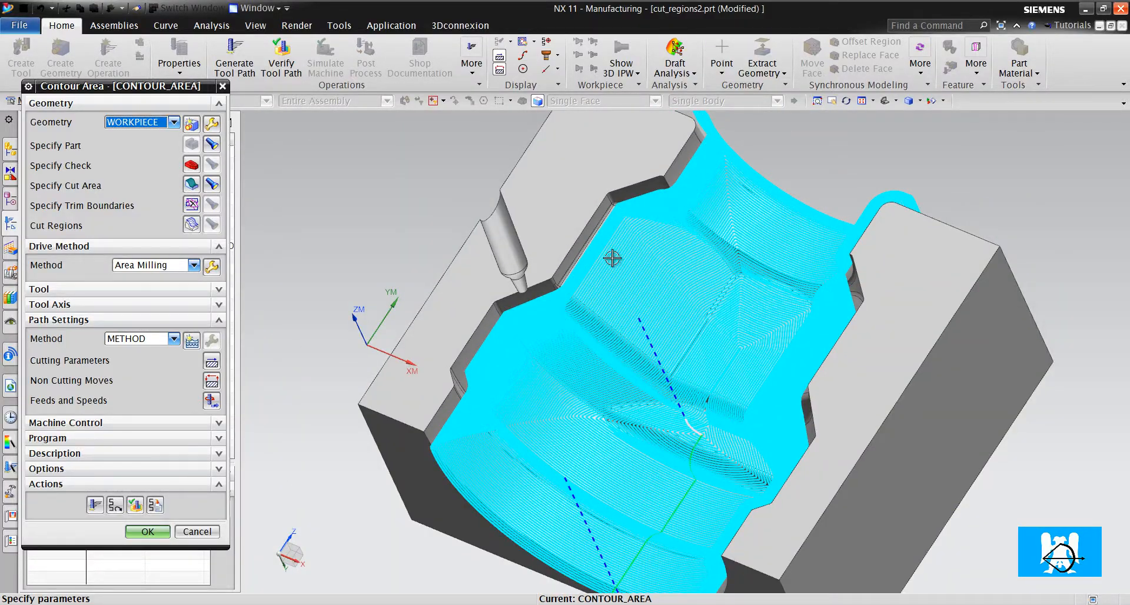
Verify the tool path in Replay, stepping the tool one motion forward and back along a pass near the cavity's open end.
left_click(134, 505)
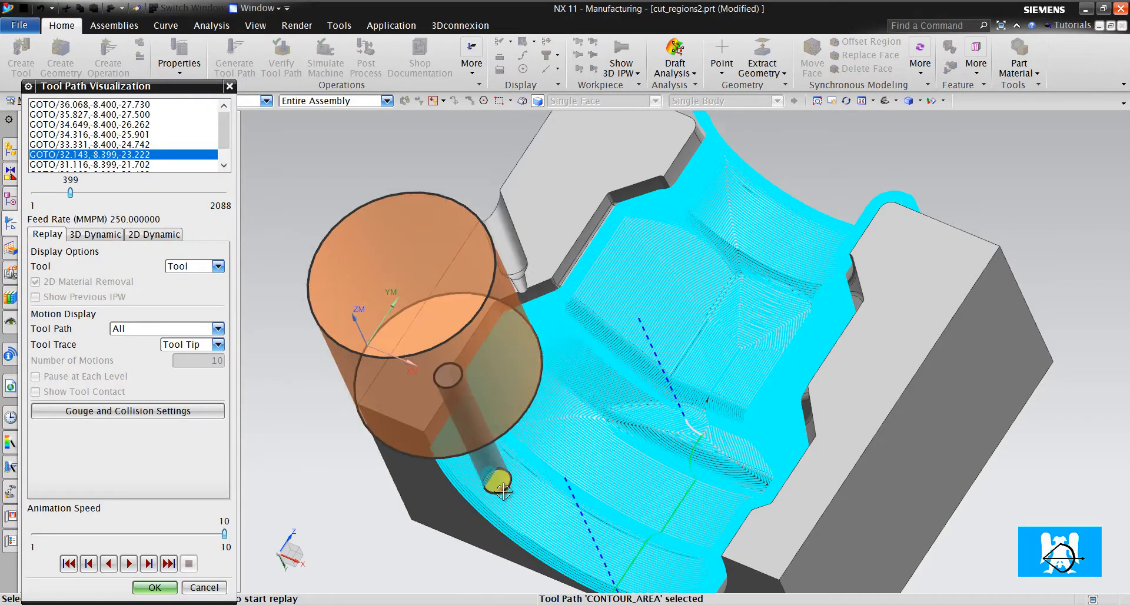
scroll(499, 465, "up", 5)
scroll(496, 442, "down", 2)
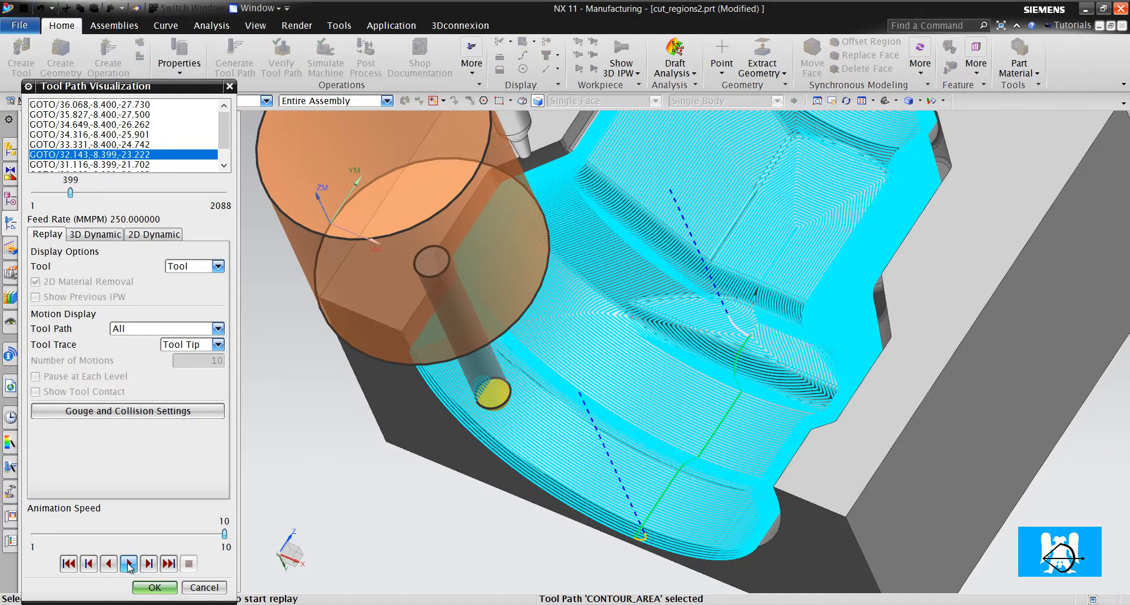
scroll(492, 436, "up", 5)
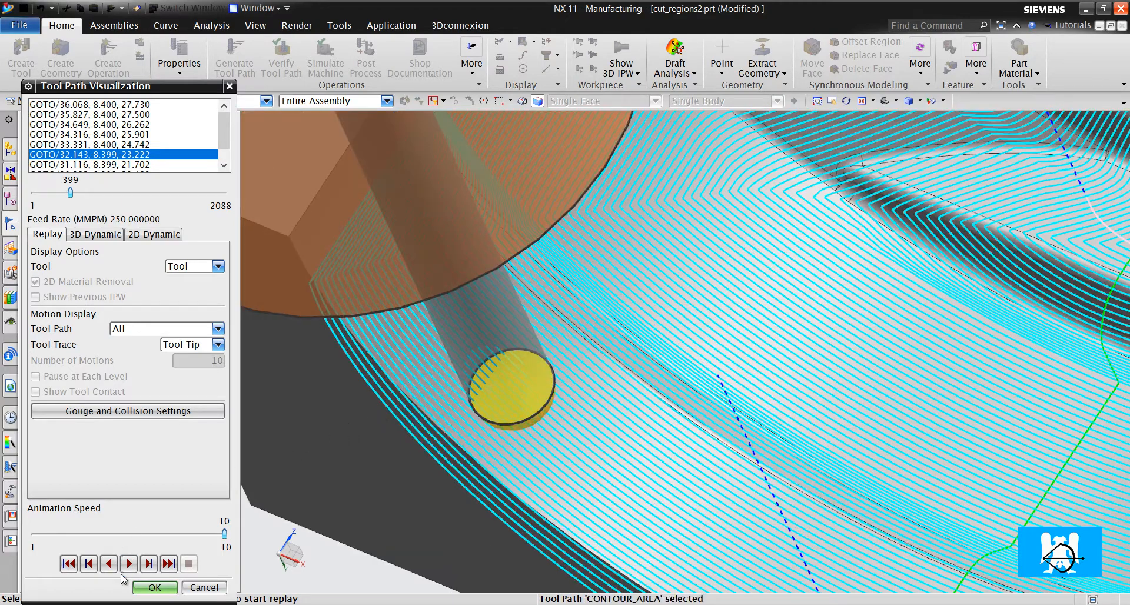
left_click(149, 564)
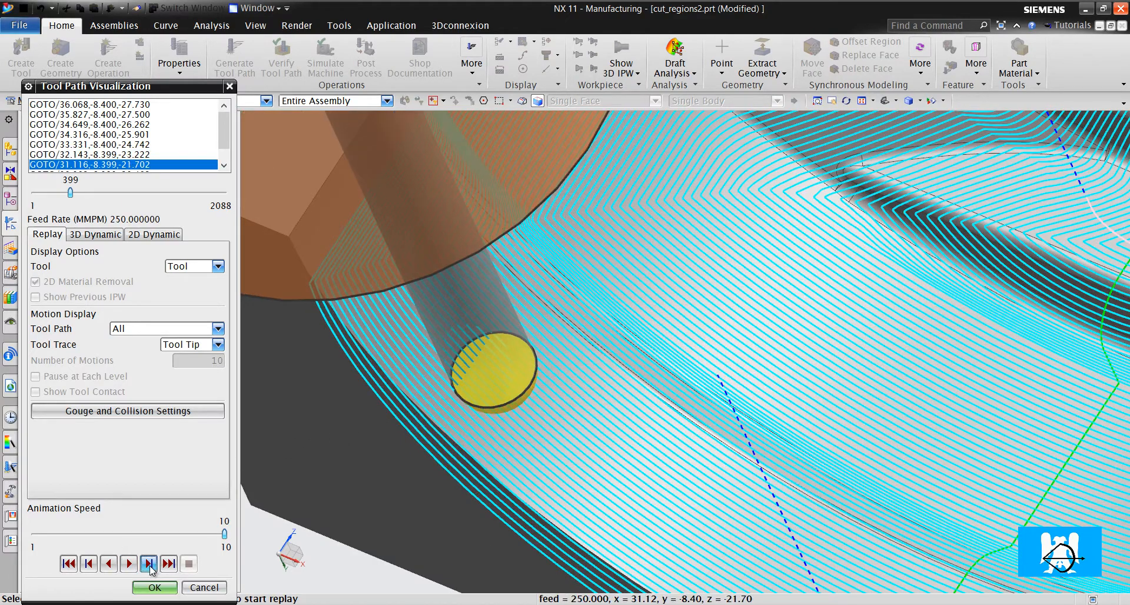
left_click(89, 565)
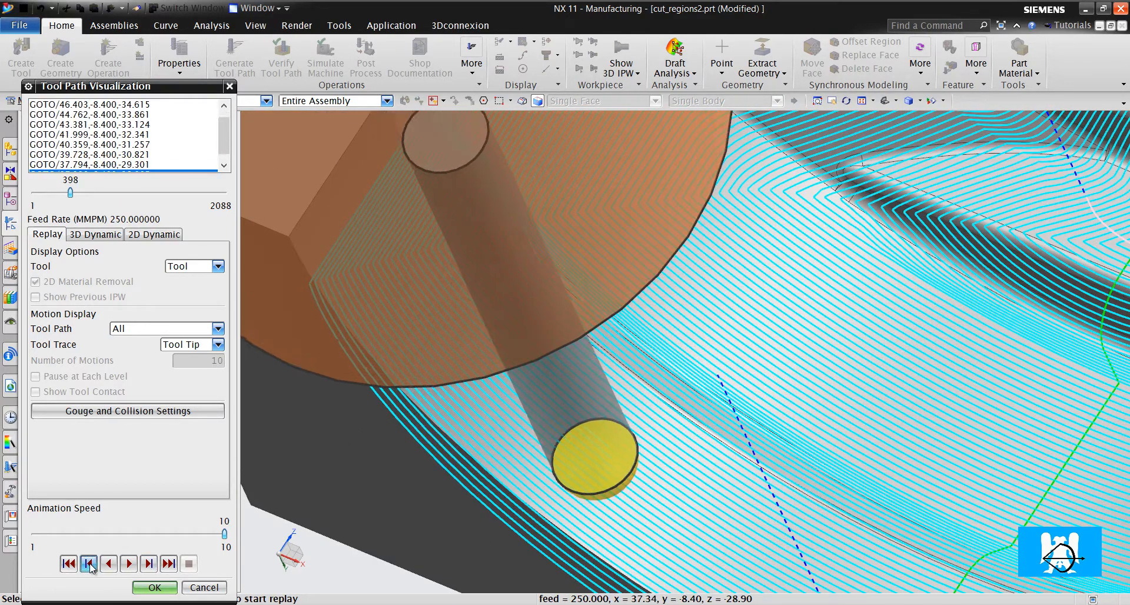
left_click(89, 565)
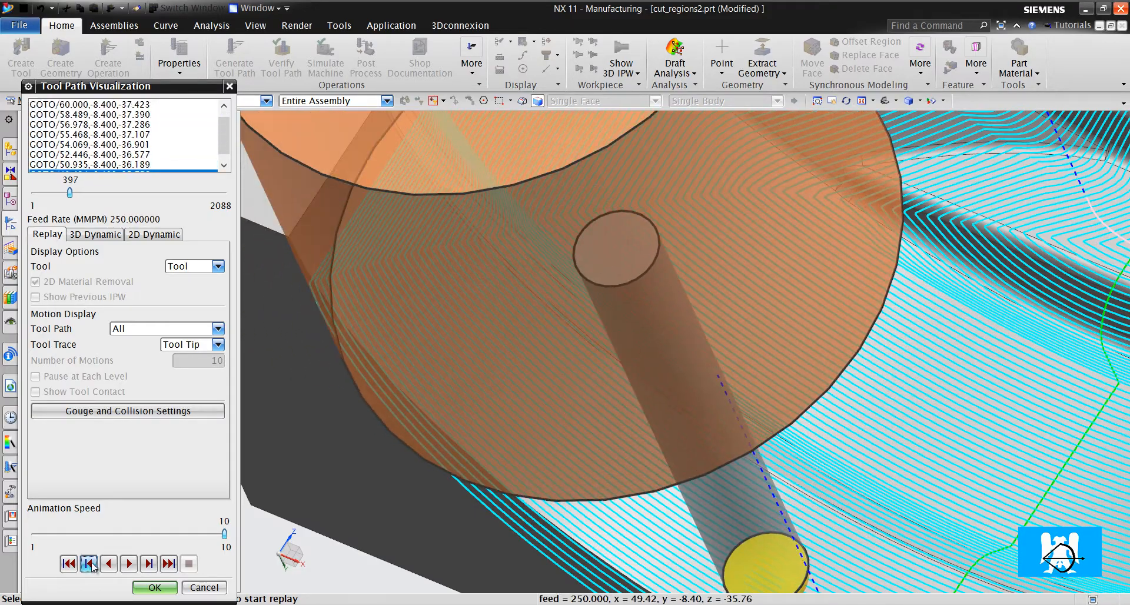
Examine the tool and holder position relative to the cavity walls, and accept the Contour Area operation.
scroll(684, 391, "down", 5)
middle_click_drag(873, 275, 762, 365, "shift")
scroll(723, 391, "up", 3)
middle_click_drag(720, 395, 741, 371)
key("ctrl+f")
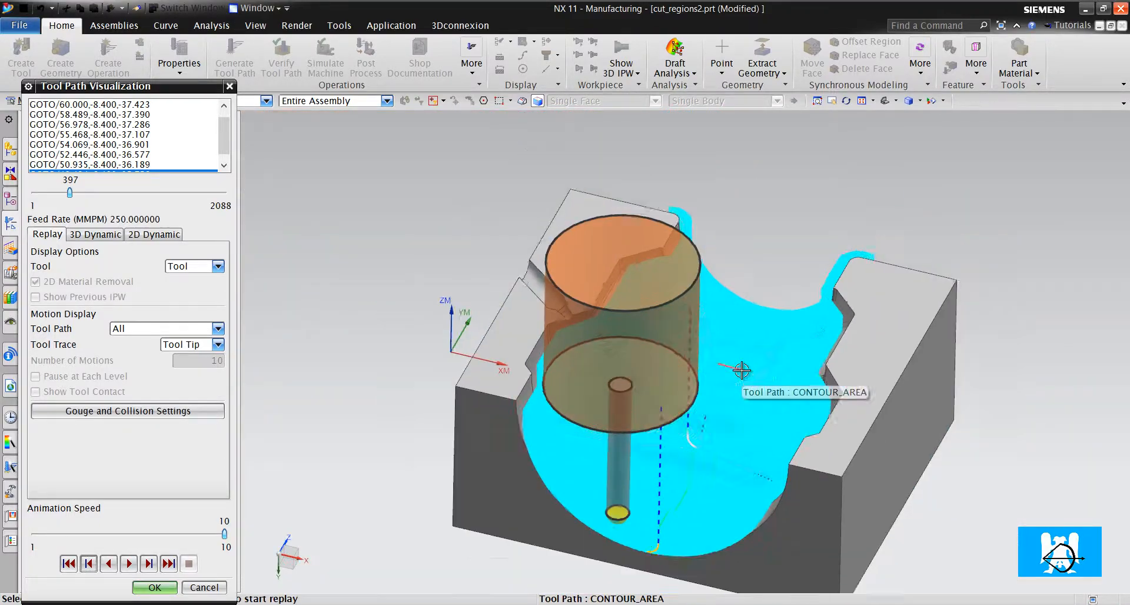
scroll(719, 383, "up", 2)
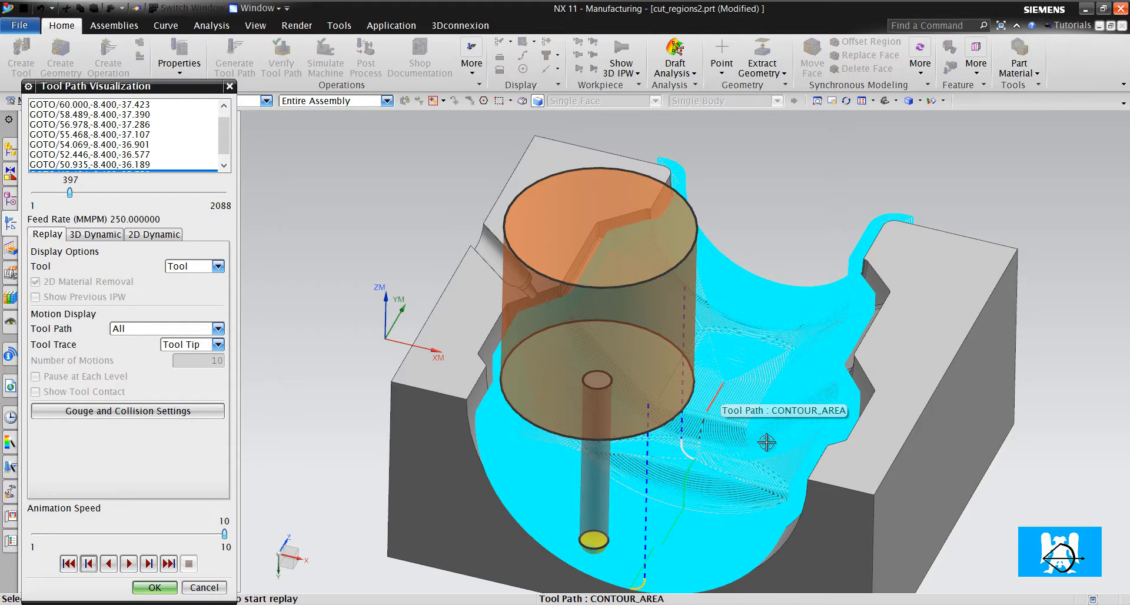
mouse_move(968, 558)
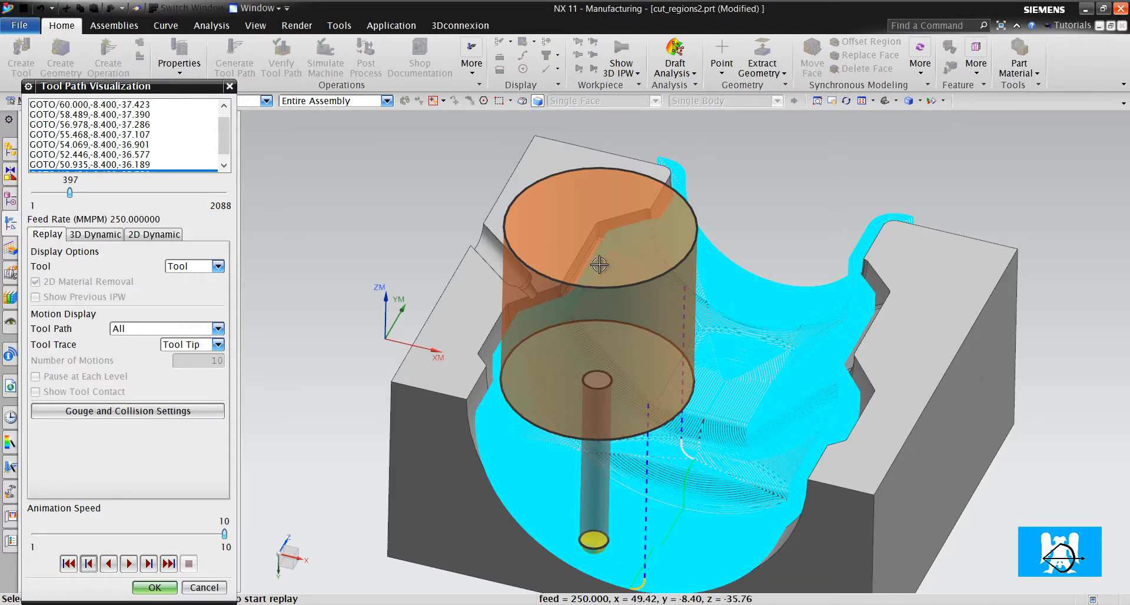
scroll(530, 298, "up", 2)
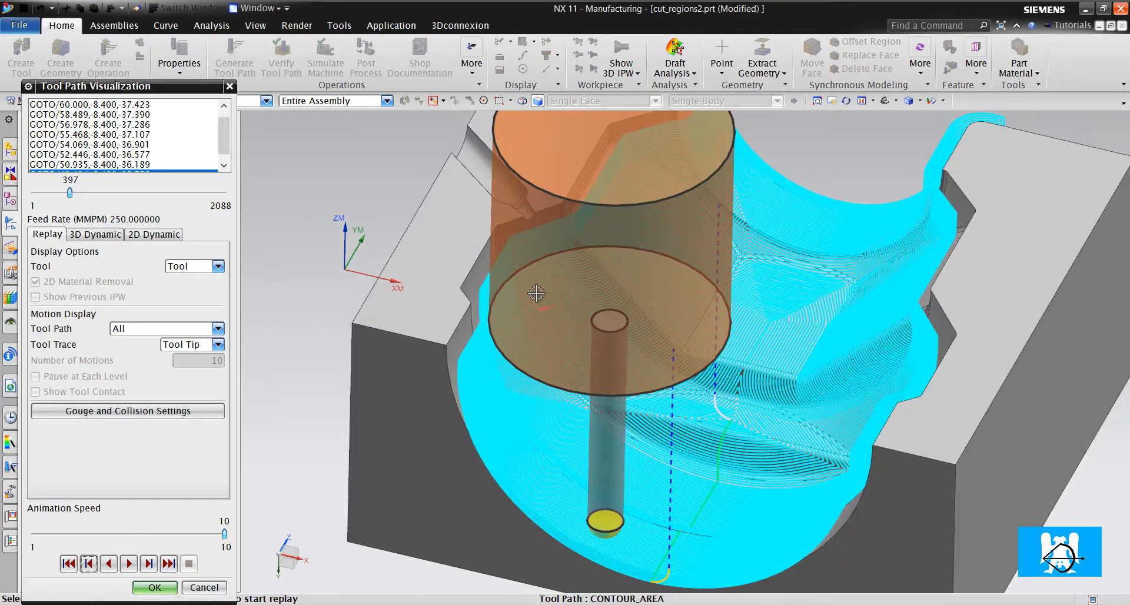
mouse_move(492, 297)
middle_mouse_down()
mouse_move(484, 285)
mouse_move(477, 299)
middle_mouse_up()
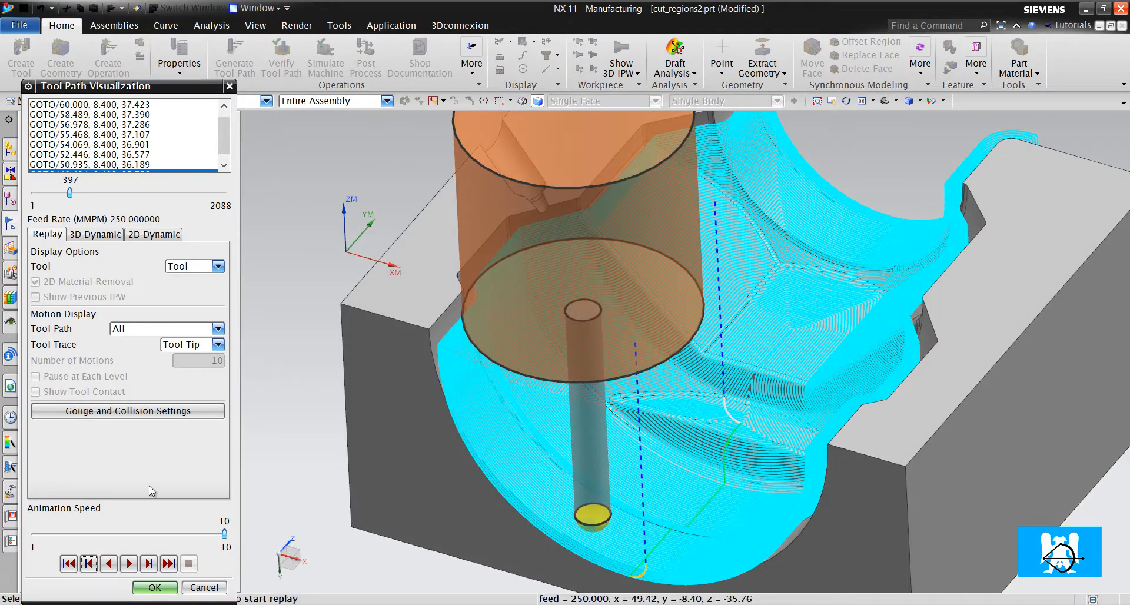
left_click(163, 588)
left_click(148, 532)
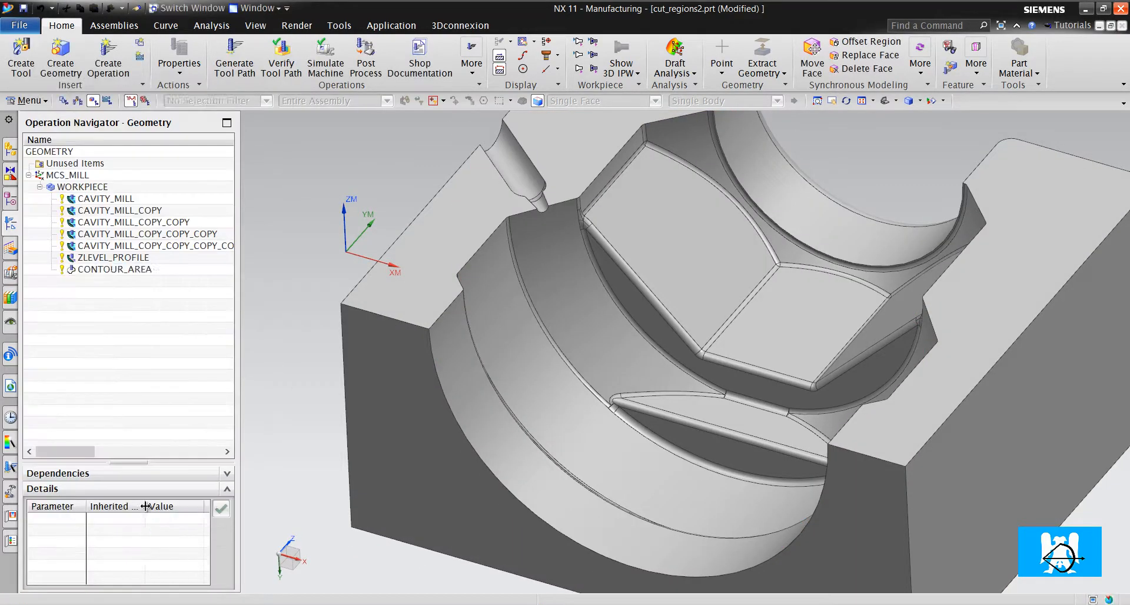
Switch to the open part Cut region control for Area Milling.prt and view its cavity.
left_click(261, 7)
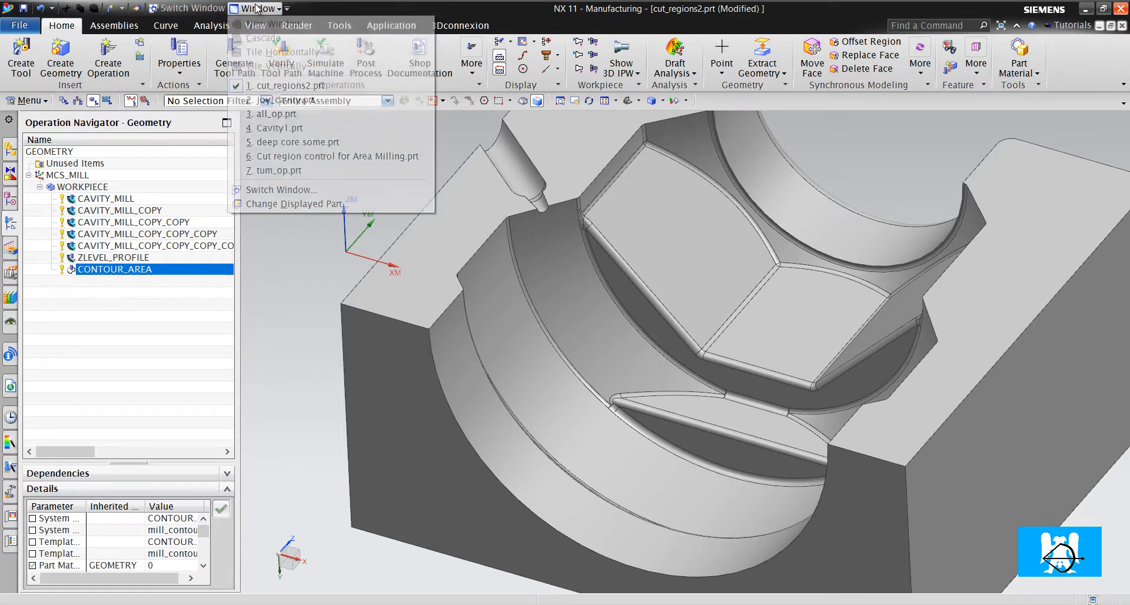
left_click(303, 156)
scroll(563, 287, "up", 2)
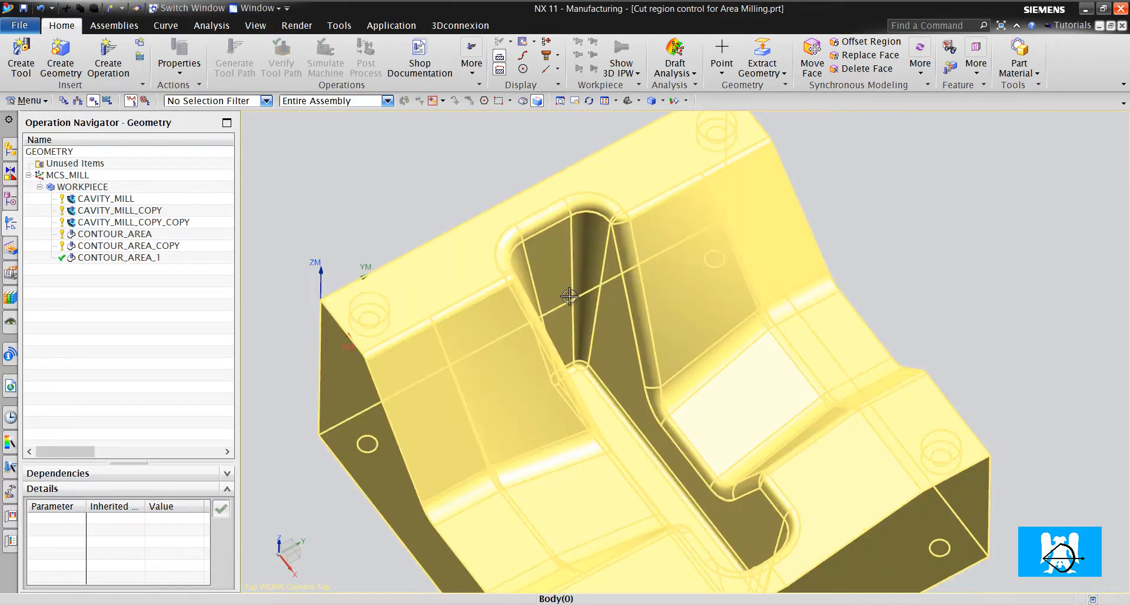
Delete the three operations CONTOUR_AREA, CONTOUR_AREA_COPY and CONTOUR_AREA_1 from the workpiece.
middle_click_drag(504, 325, 527, 460)
scroll(620, 384, "up", 5)
scroll(709, 337, "down", 6)
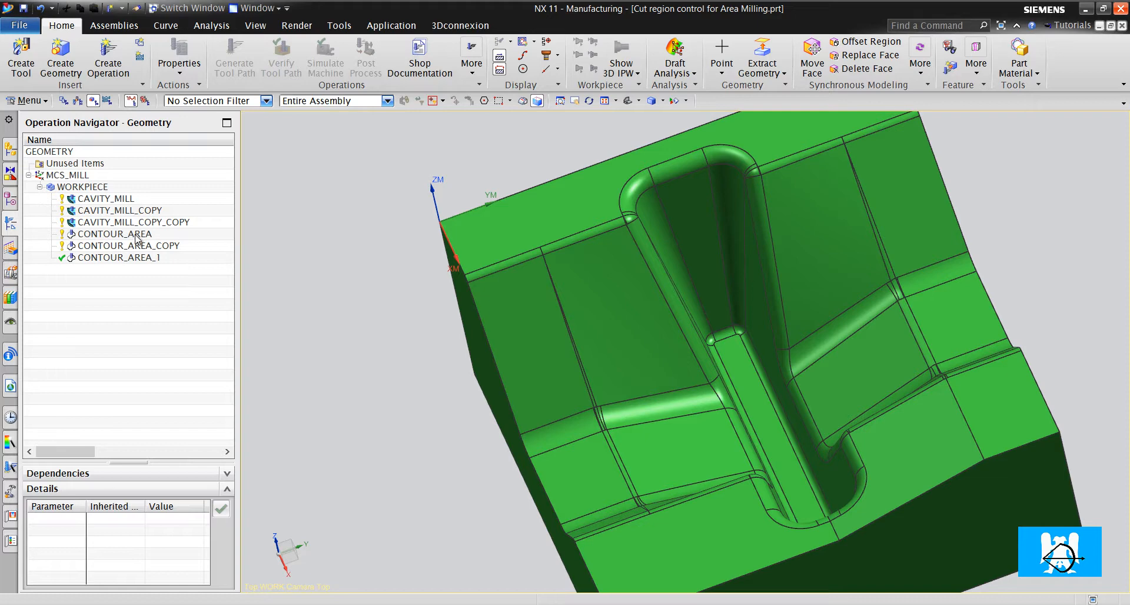
left_click(136, 237)
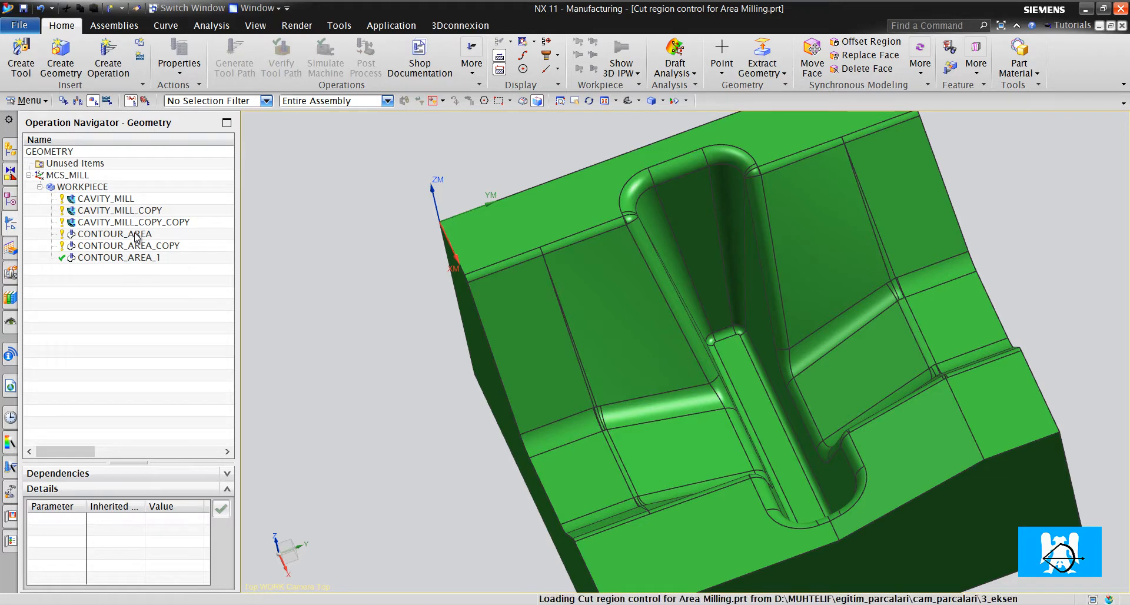
right_click(139, 235)
left_click(170, 285)
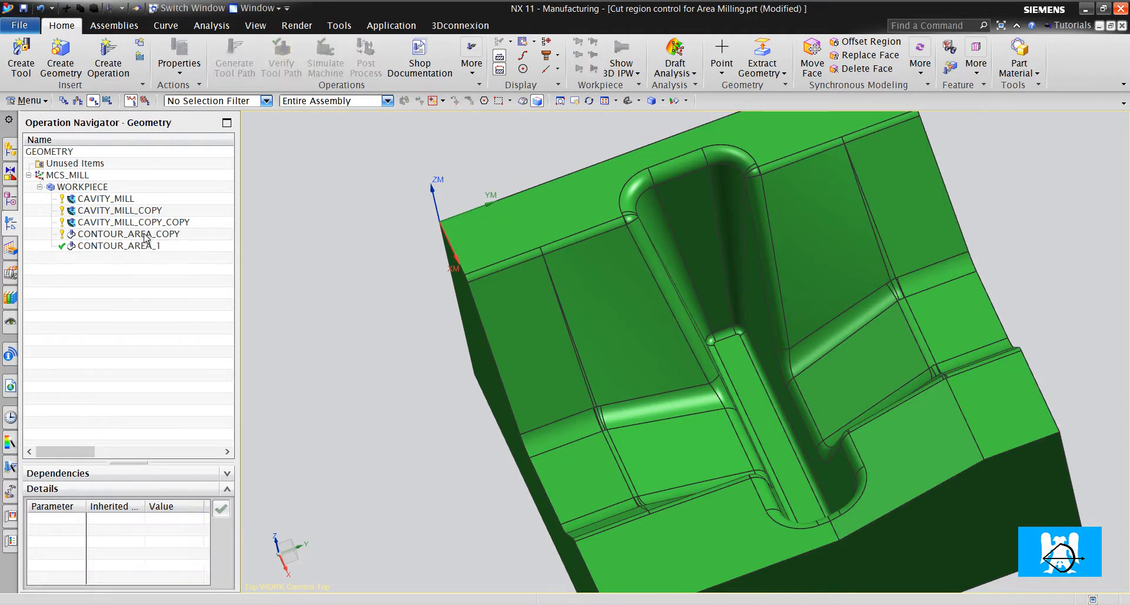
right_click(141, 235)
left_click(150, 243)
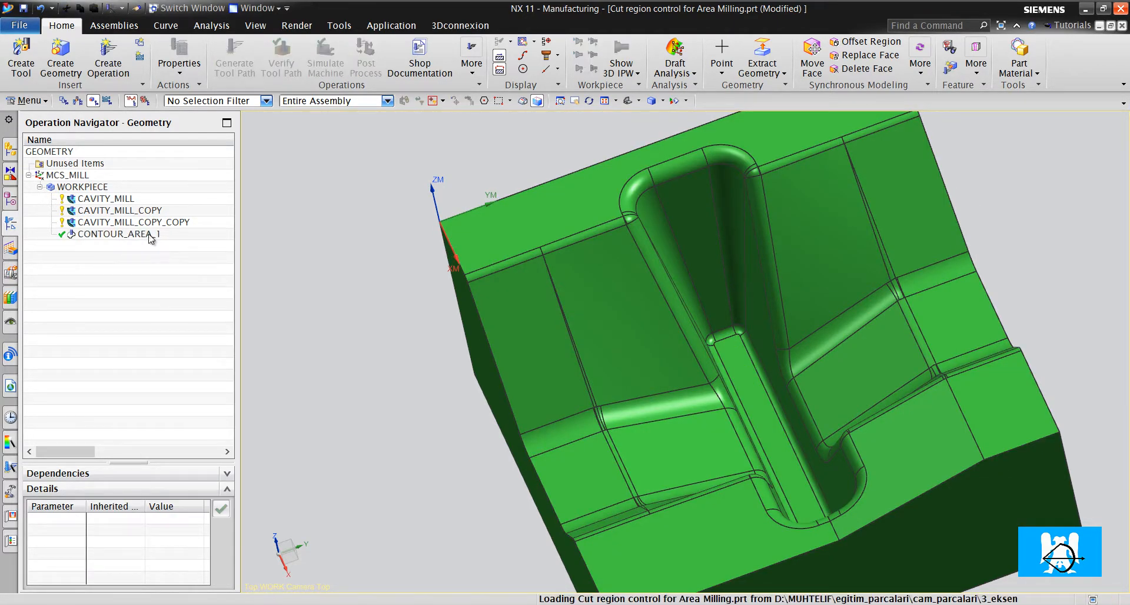
right_click(151, 235)
left_click(180, 287)
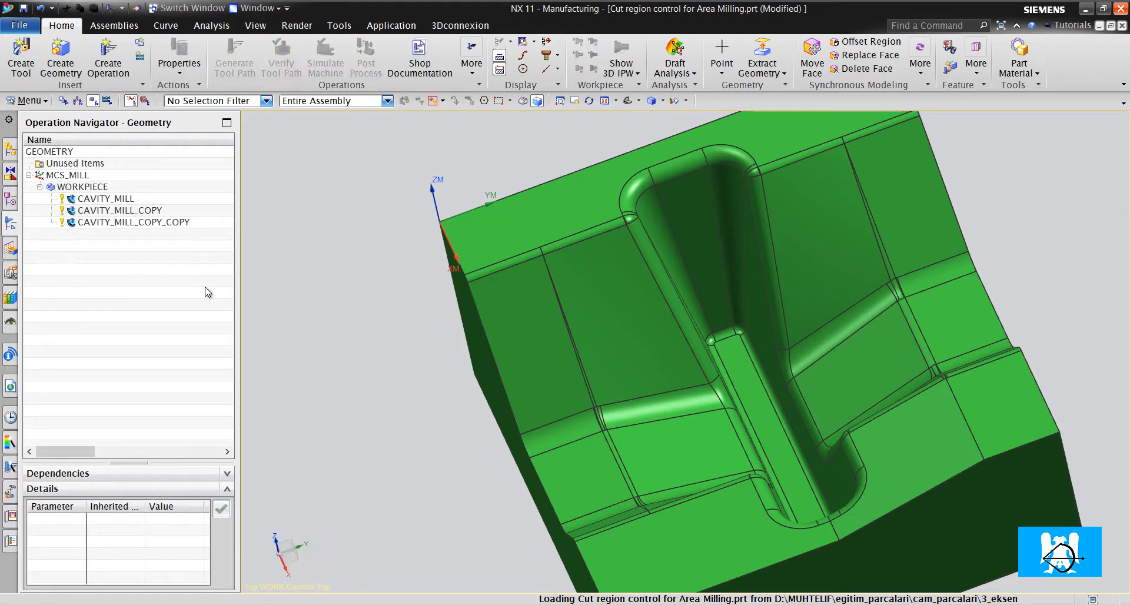
Create a mill_contour Contour Area operation named CONTOUR_AREA on WORKPIECE with the D25_UZUN tool.
left_click(120, 77)
scroll(753, 287, "up", 5)
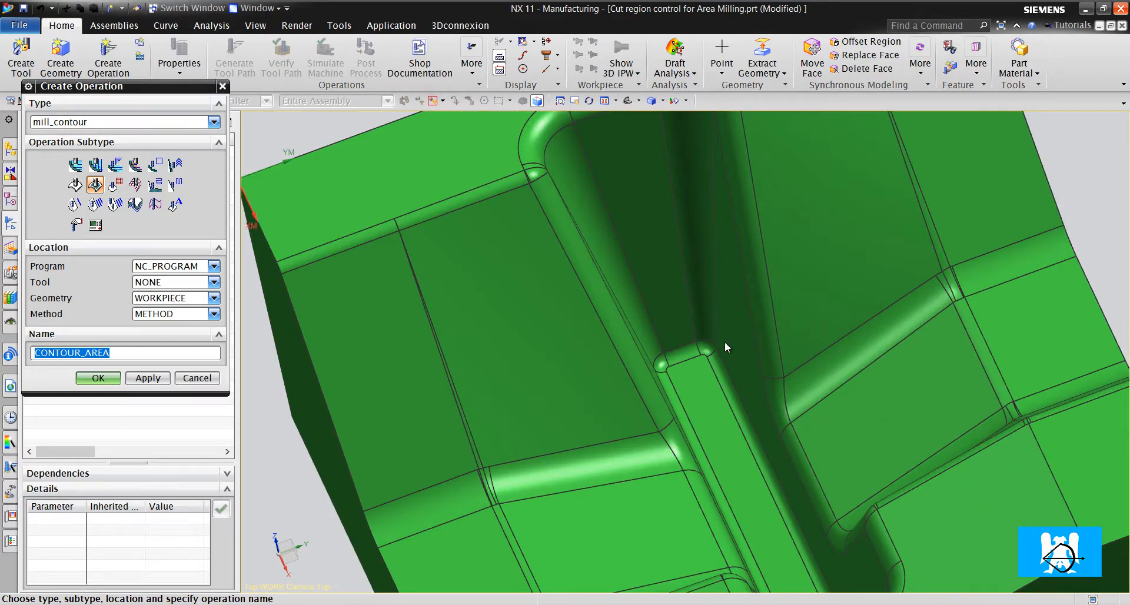
middle_click_drag(725, 343, 561, 282)
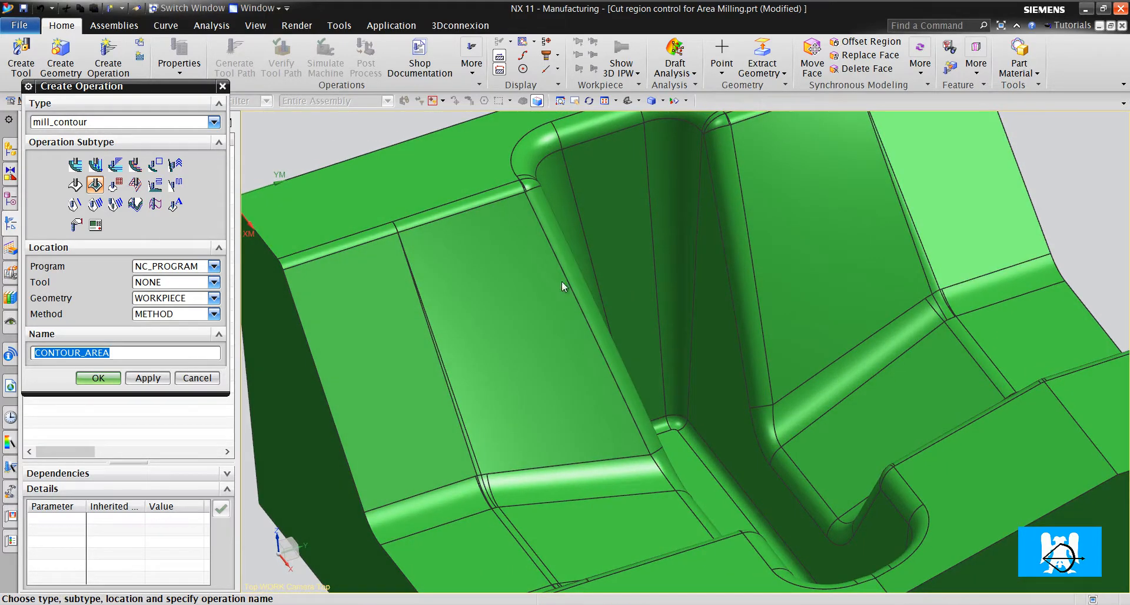
left_click(157, 288)
left_click(178, 340)
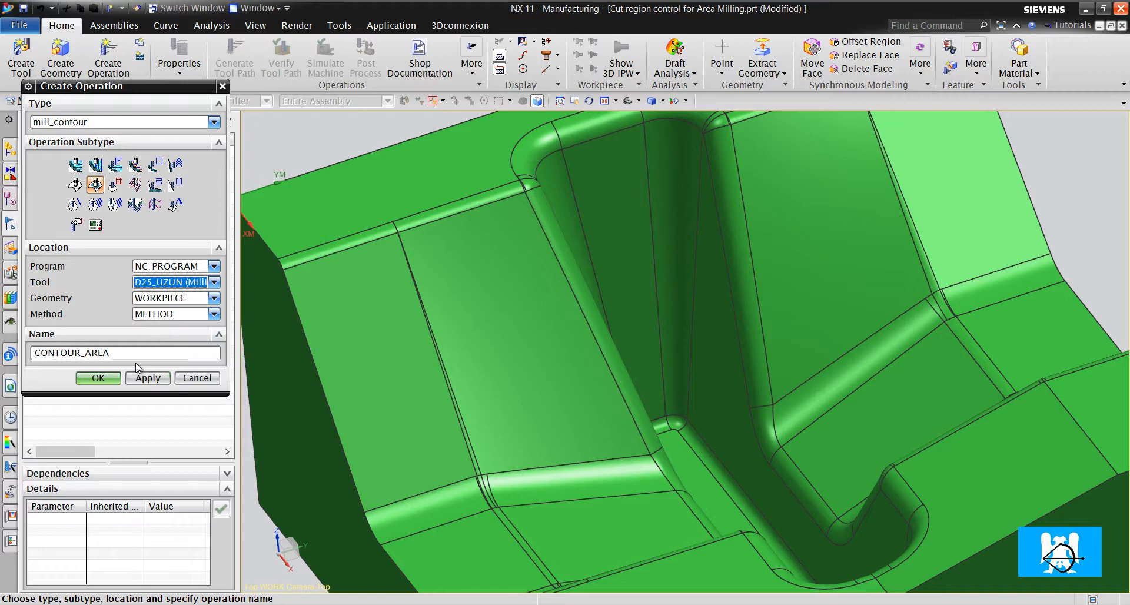
left_click(109, 383)
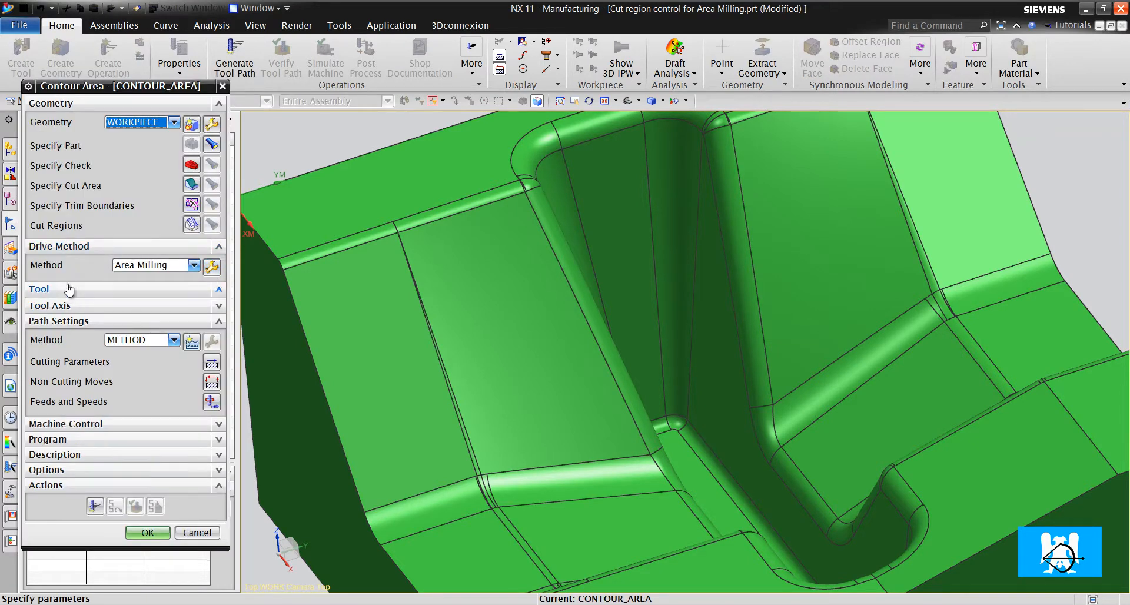
Open the D25_UZUN tool's parameters and place its preview on the floor of the narrow pocket.
left_click(70, 288)
left_click(212, 305)
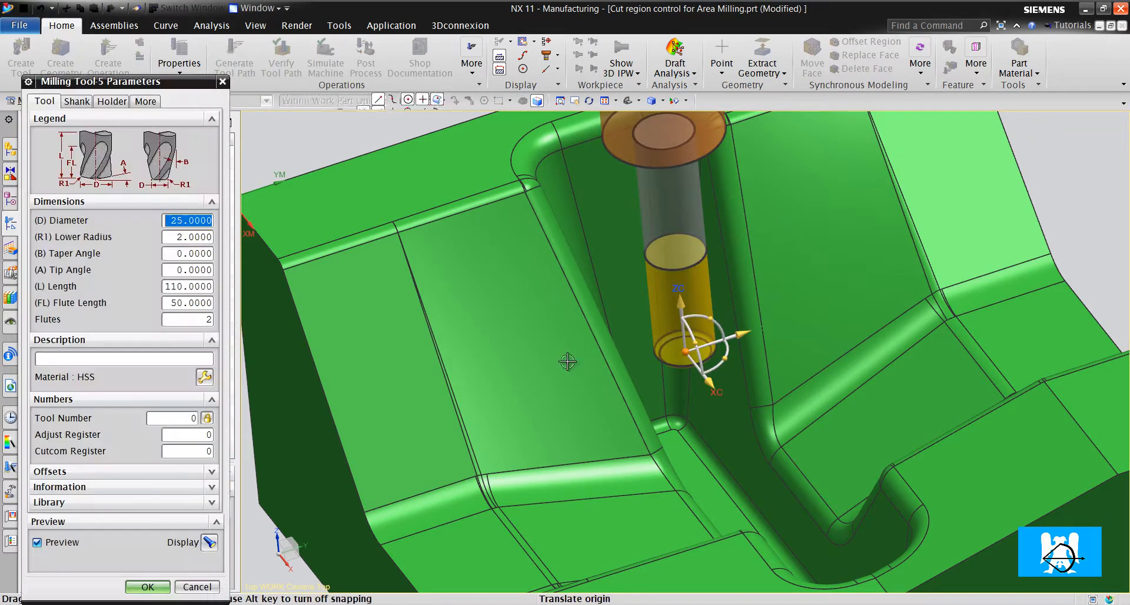
left_click(681, 450)
Examine the clearance of the tool tip, shank and holder against the pocket walls and corner fillets, and close the tool parameters.
scroll(658, 330, "down", 2)
scroll(658, 330, "up", 3)
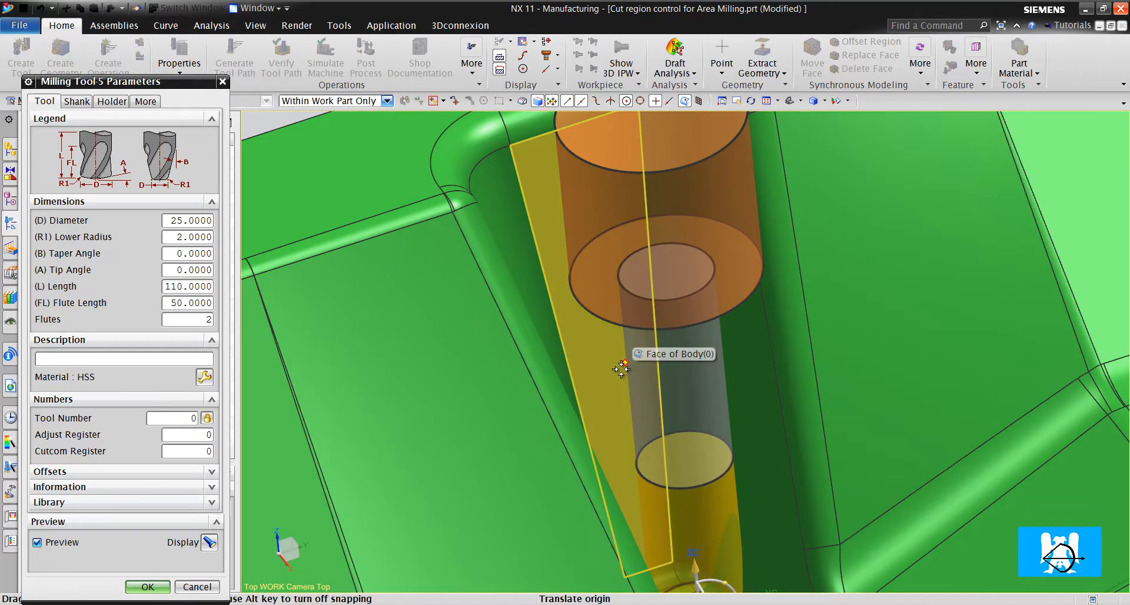
middle_click_drag(618, 348, 623, 377)
scroll(623, 378, "down", 3)
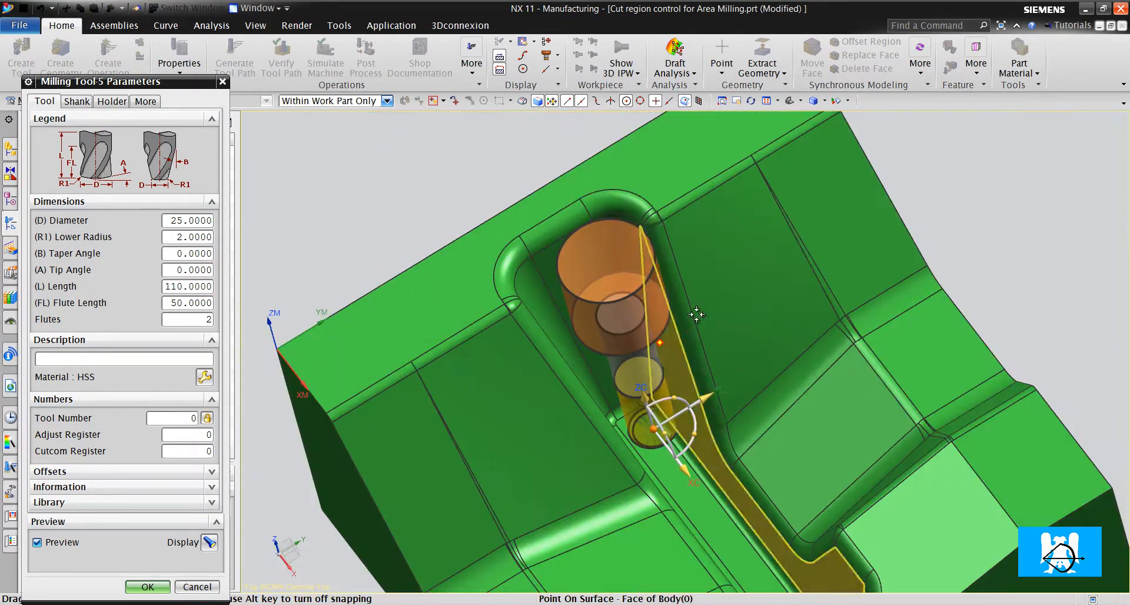
scroll(677, 353, "up", 3)
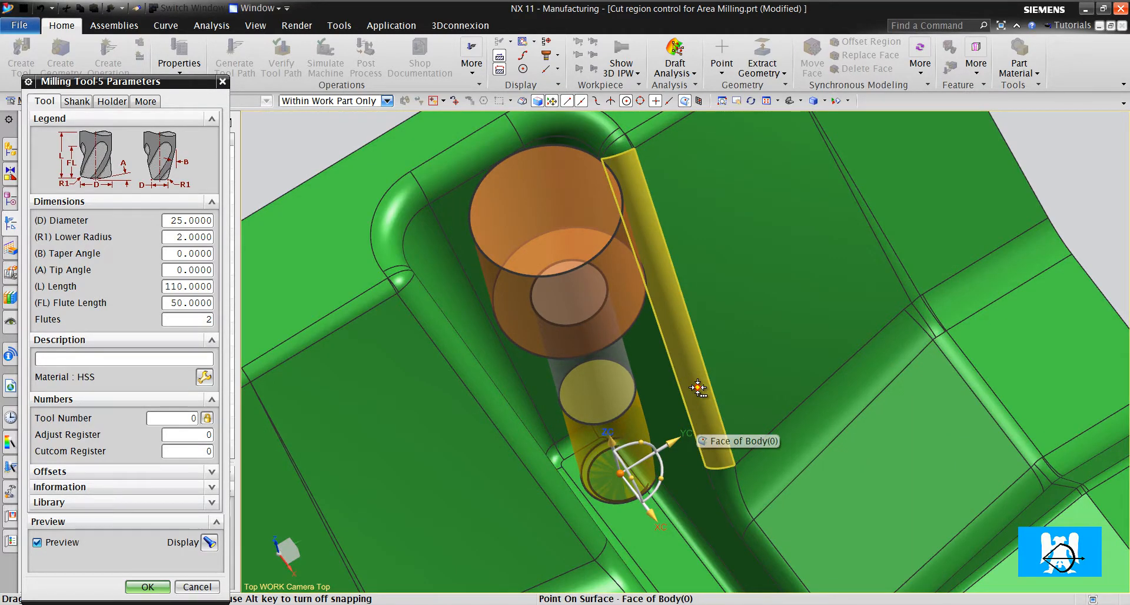
scroll(730, 353, "down", 3)
scroll(732, 345, "up", 4)
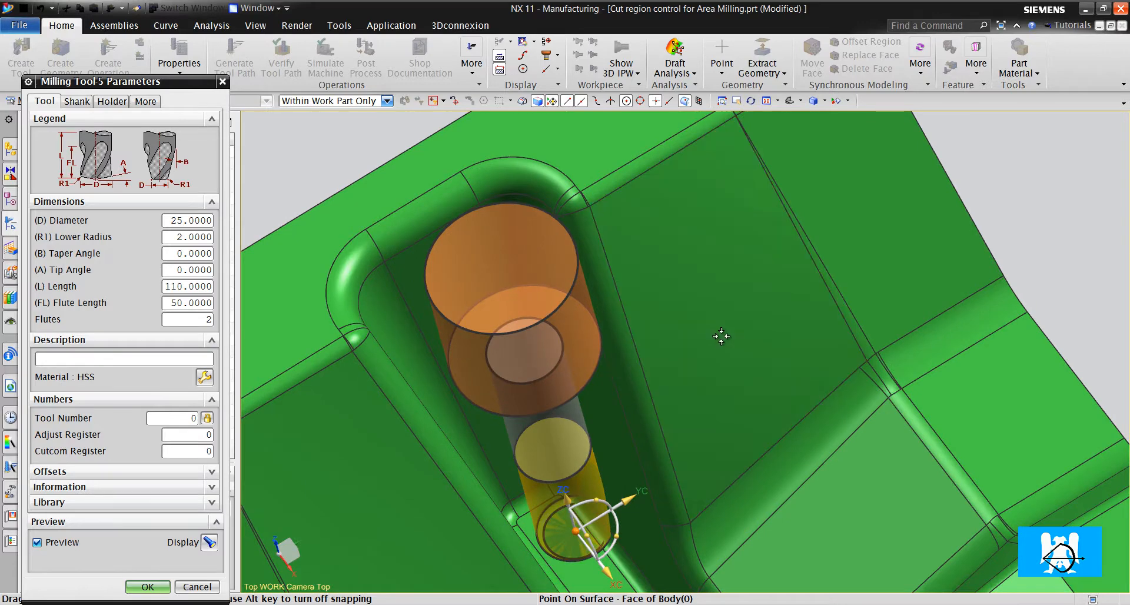
scroll(605, 330, "up", 4)
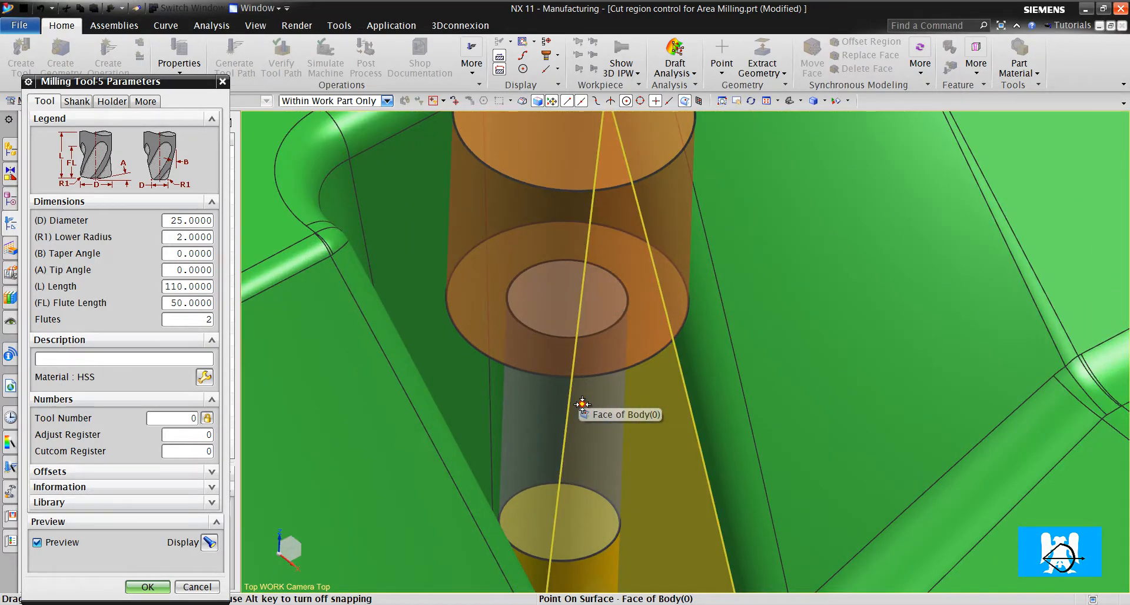
scroll(582, 404, "down", 6)
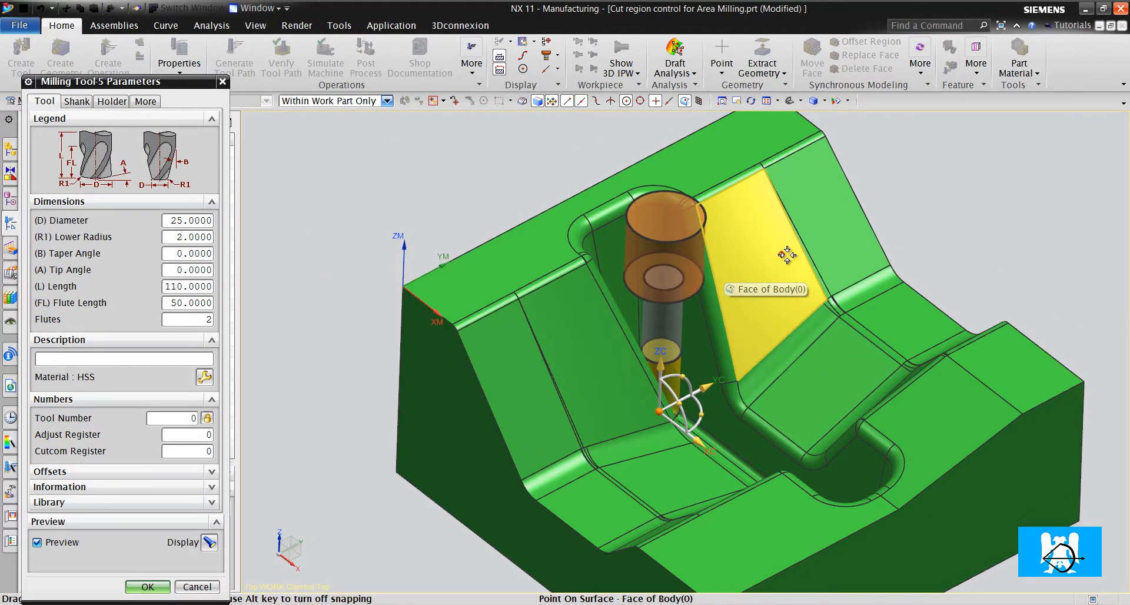
scroll(647, 400, "up", 8)
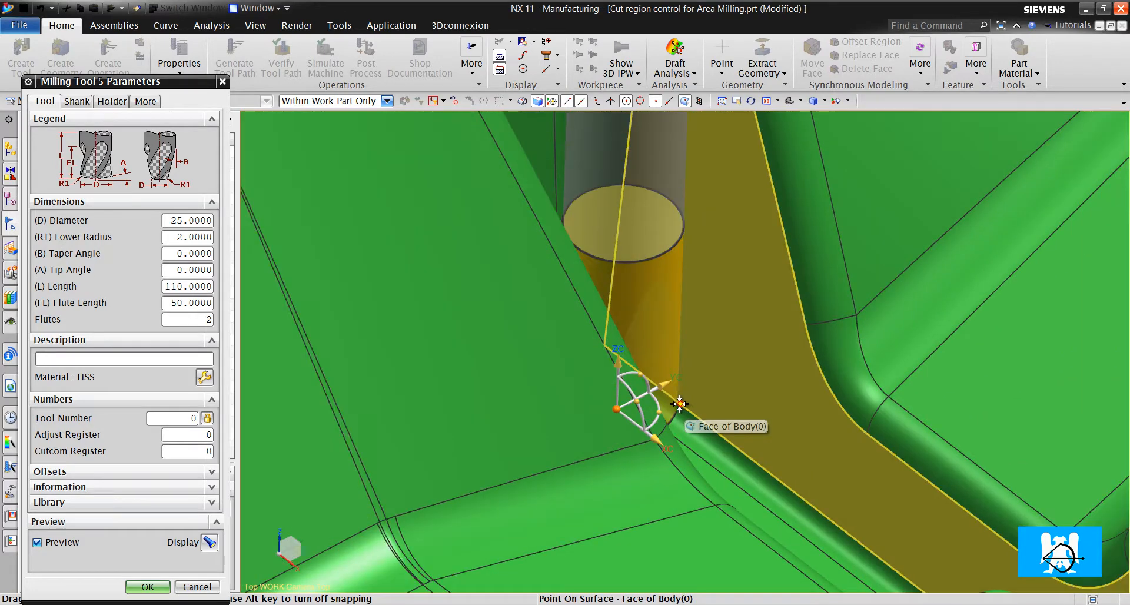
middle_click_drag(638, 403, 822, 429)
scroll(830, 460, "up", 6)
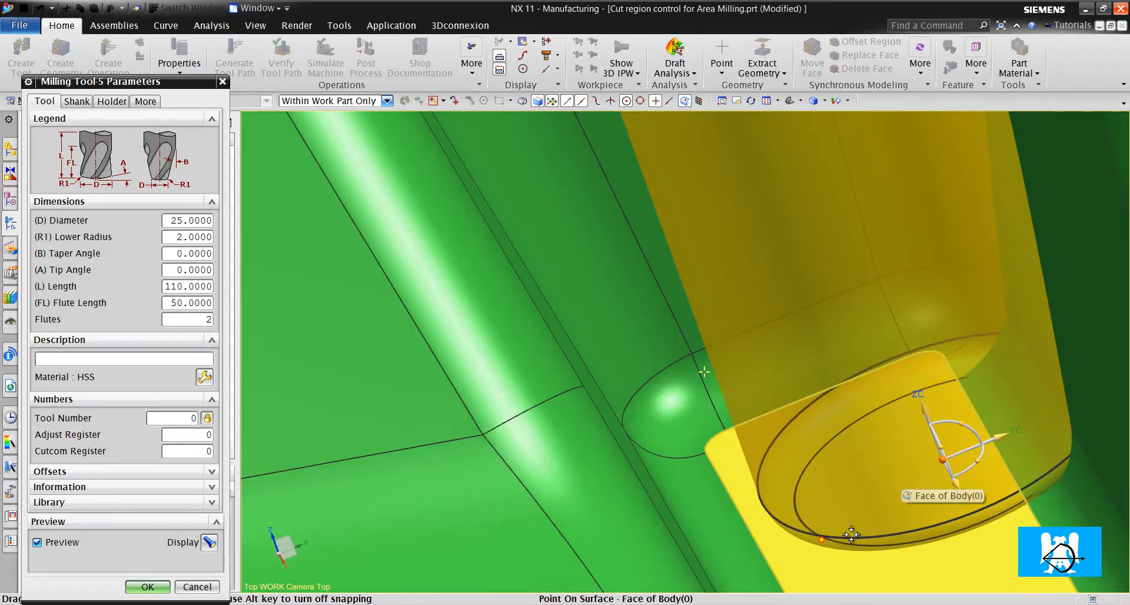
scroll(823, 429, "down", 6)
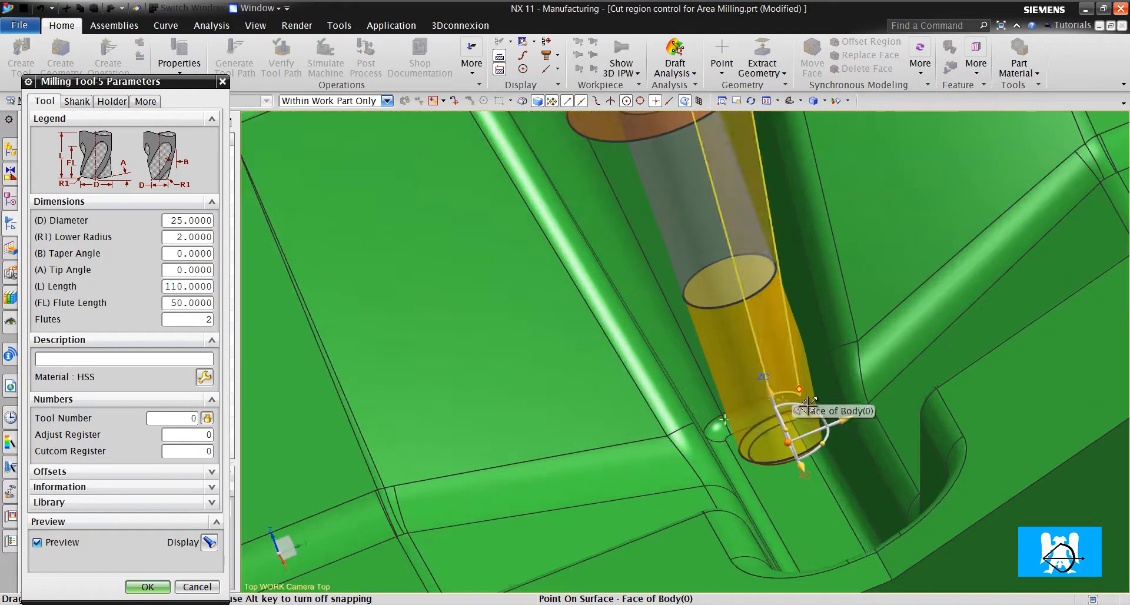
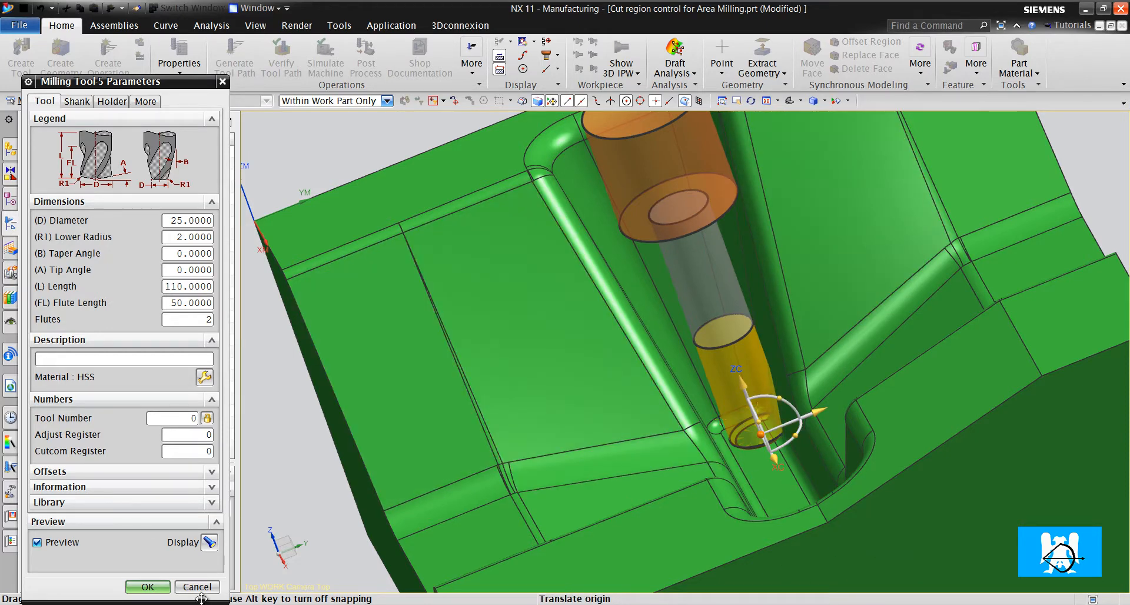
left_click(147, 587)
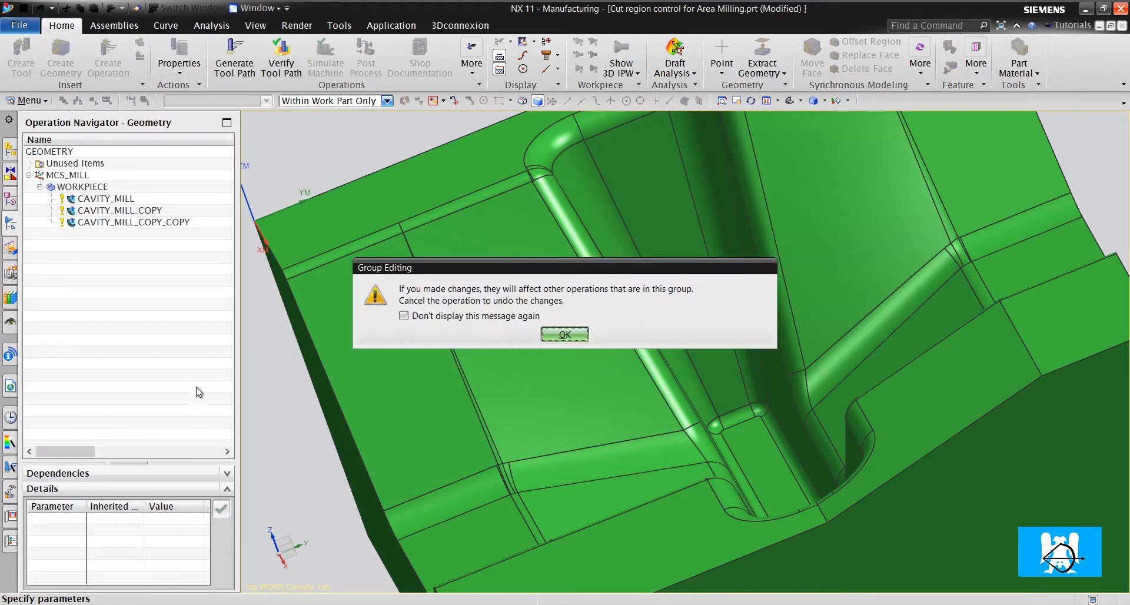
left_click(564, 334)
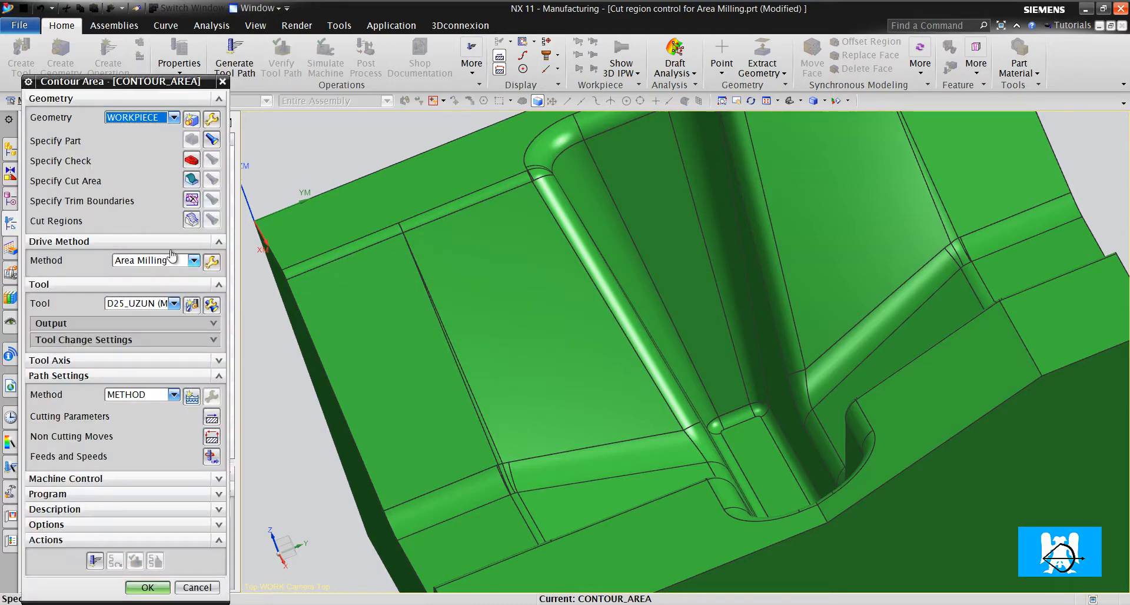
Specify the cut area by selecting the cavity's upper faces with the Tangent Faces rule.
left_click(193, 180)
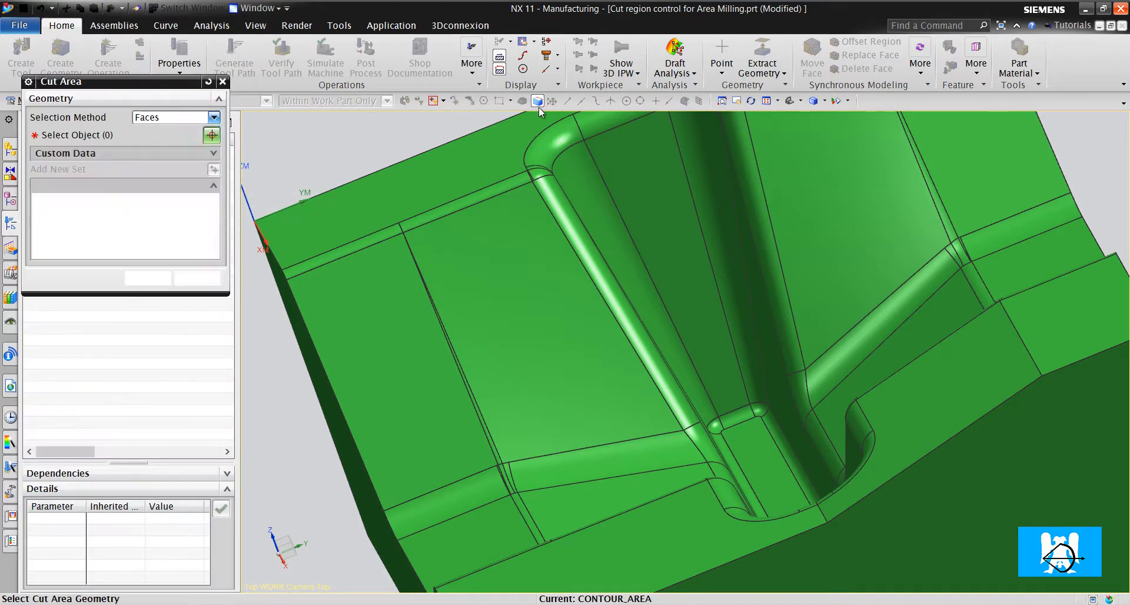
left_click(591, 101)
left_click(592, 126)
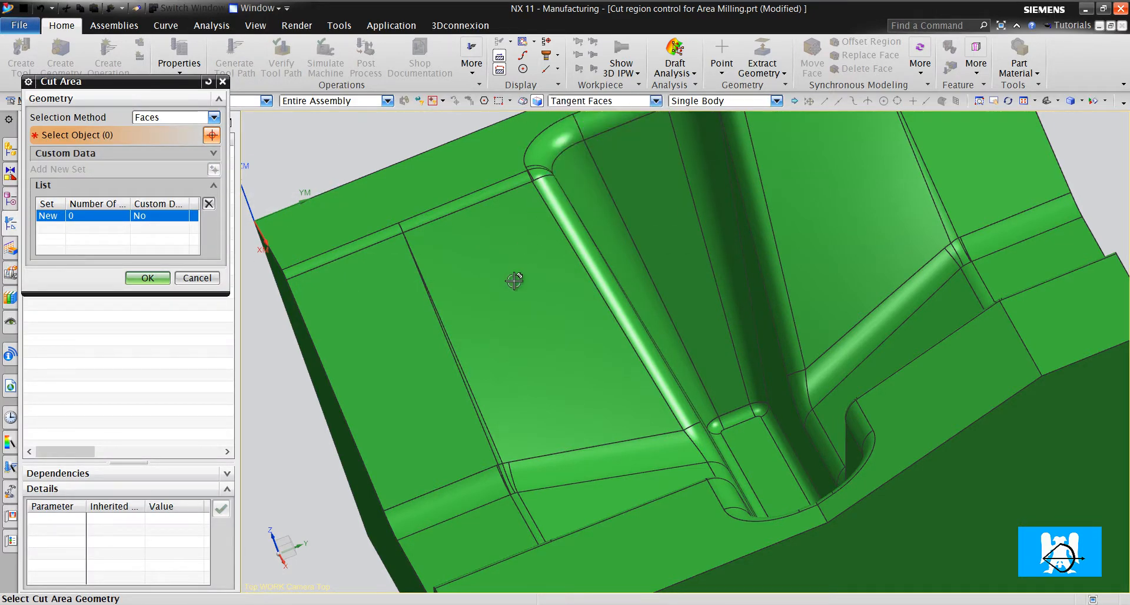
left_click(408, 252)
left_click(148, 262)
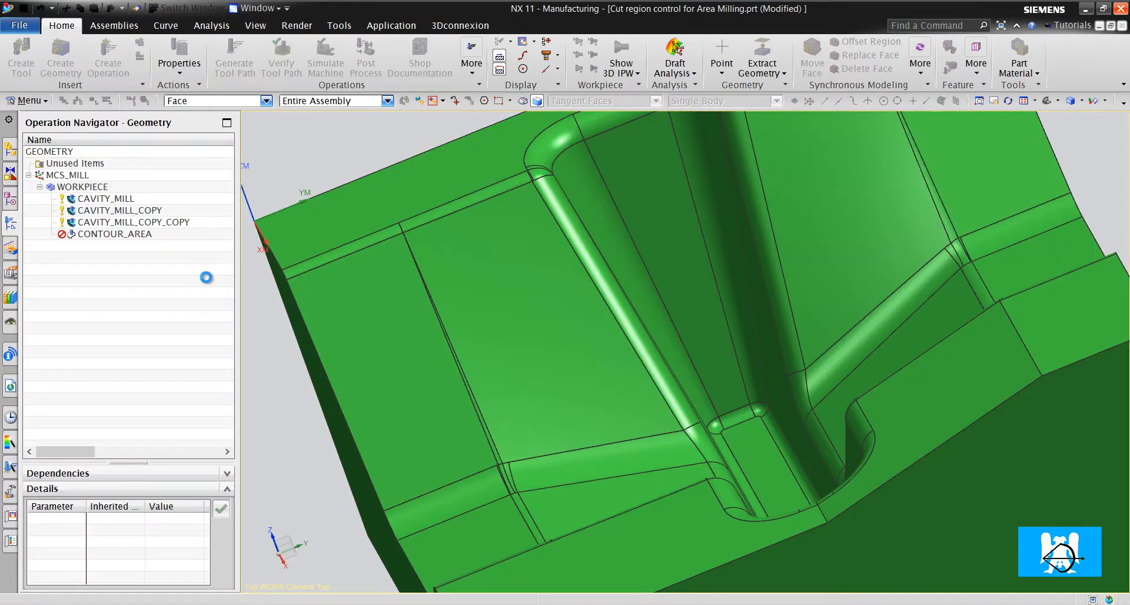
Set the Area Milling drive method to a Follow Periphery non-steep pattern with a constant 1 mm stepover applied on part.
left_click(212, 263)
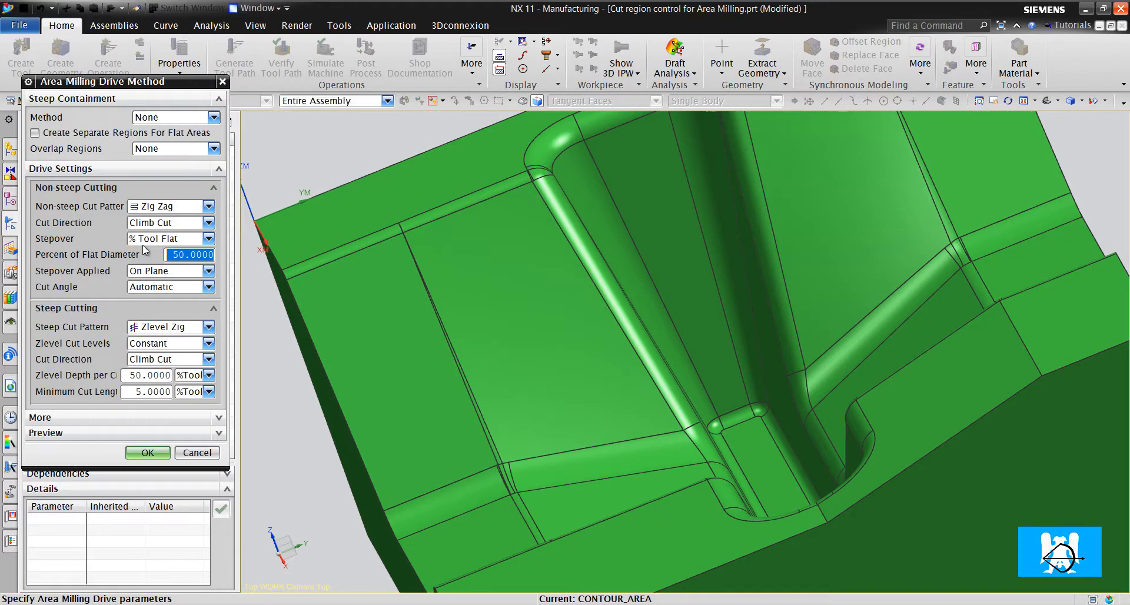
left_click(152, 207)
left_click(148, 221)
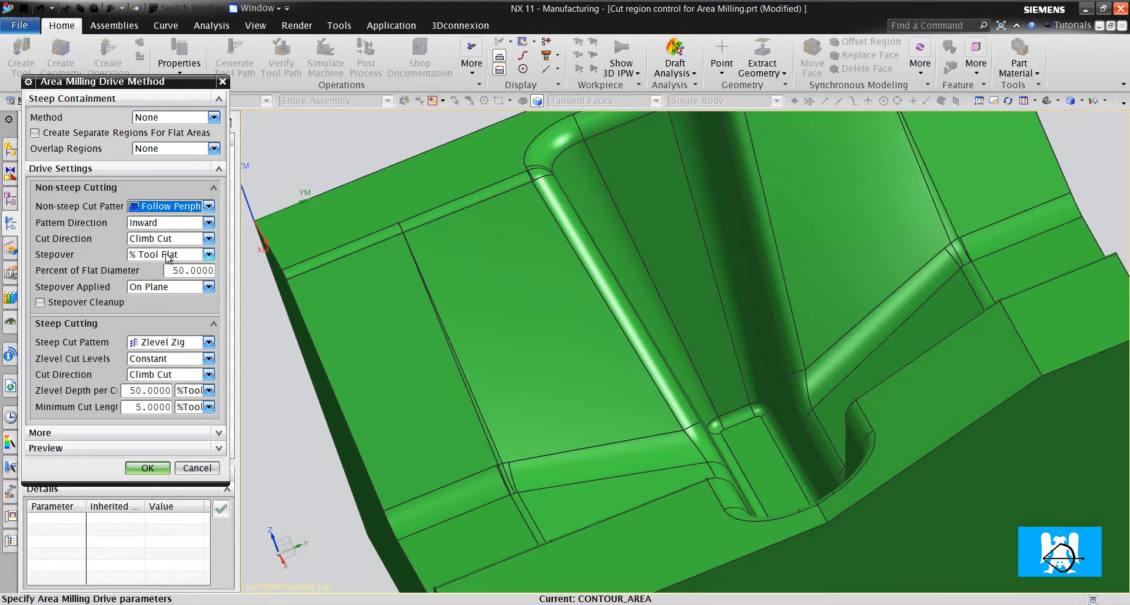
left_click(168, 255)
left_click(150, 266)
double_click(148, 272)
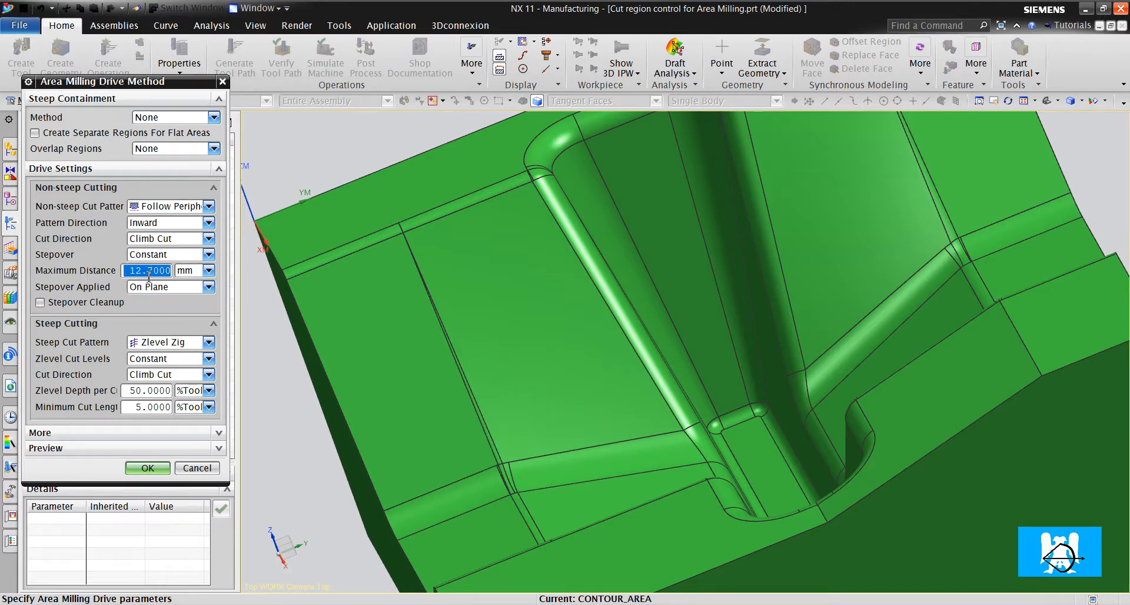
type("1")
left_click(156, 292)
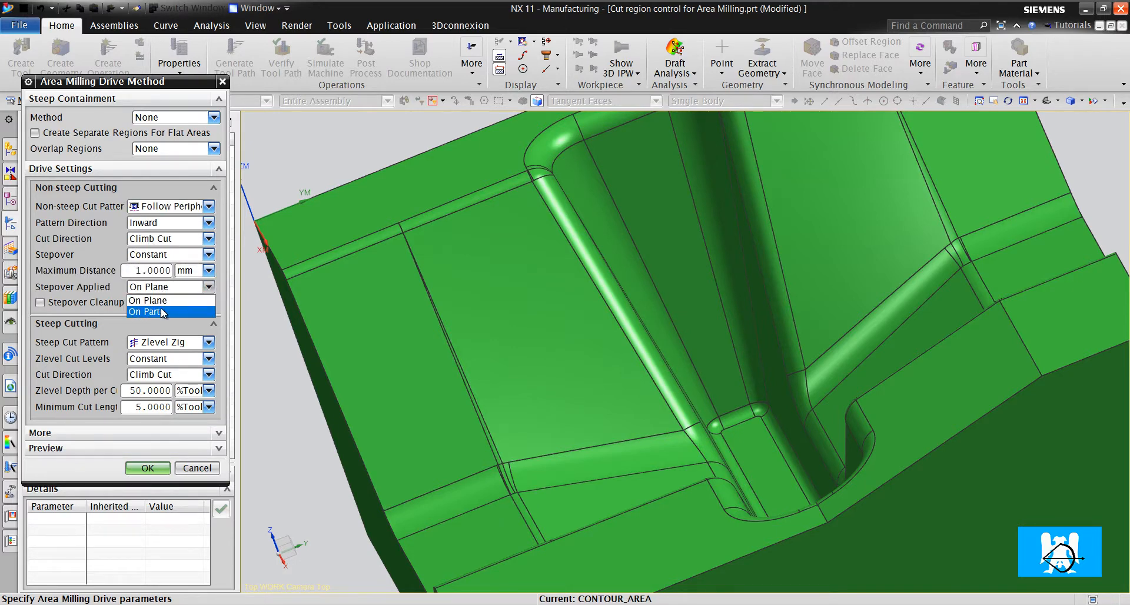
left_click(154, 306)
left_click(139, 463)
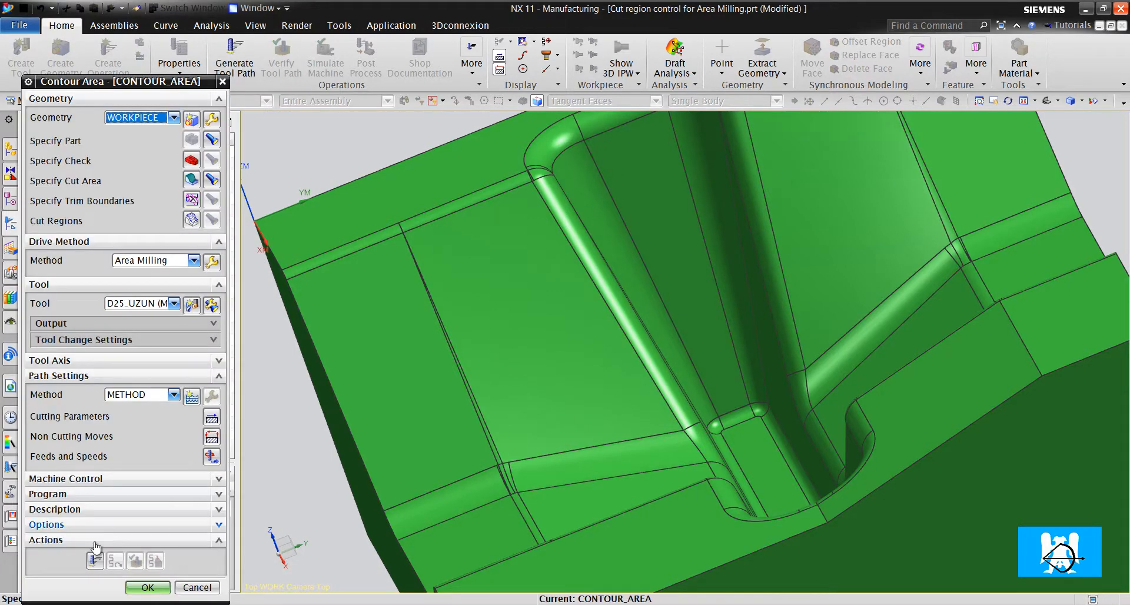
Generate the Contour Area tool path and inspect its passes over the cavity walls, floor and sloped faces.
left_click(94, 559)
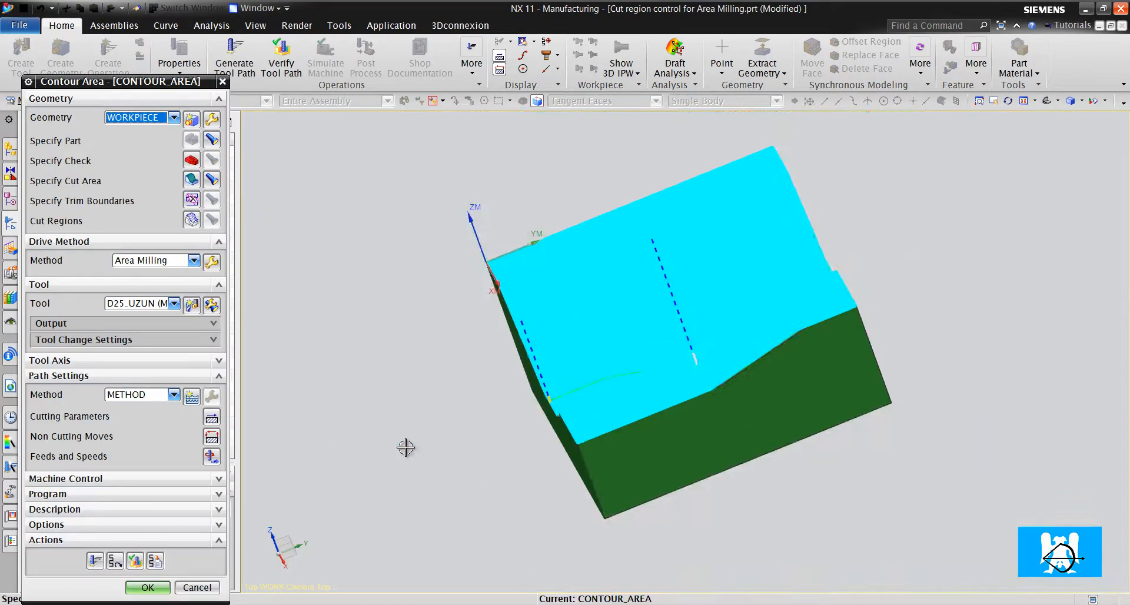
scroll(406, 448, "up", 3)
middle_click_drag(405, 447, 406, 447)
scroll(405, 448, "up", 5)
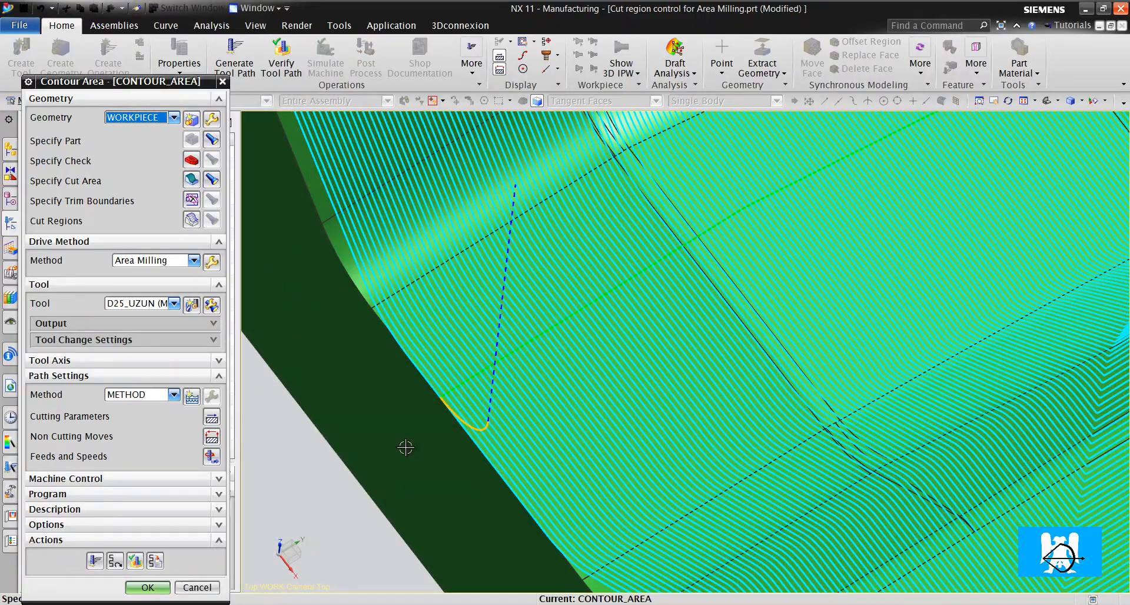
scroll(405, 447, "down", 5)
scroll(406, 447, "up", 4)
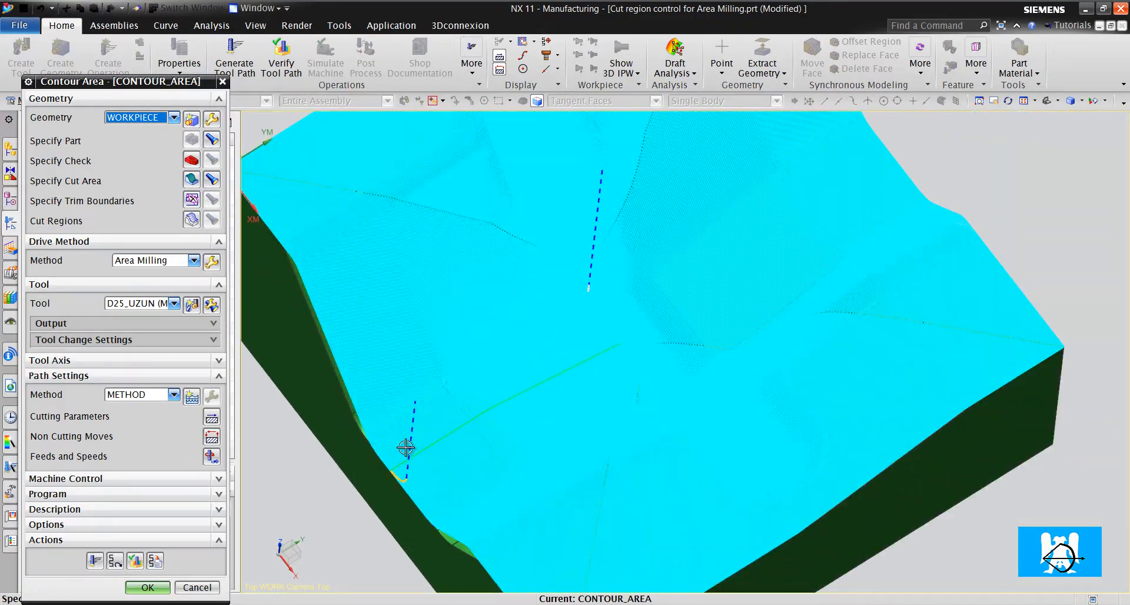
scroll(405, 447, "up", 4)
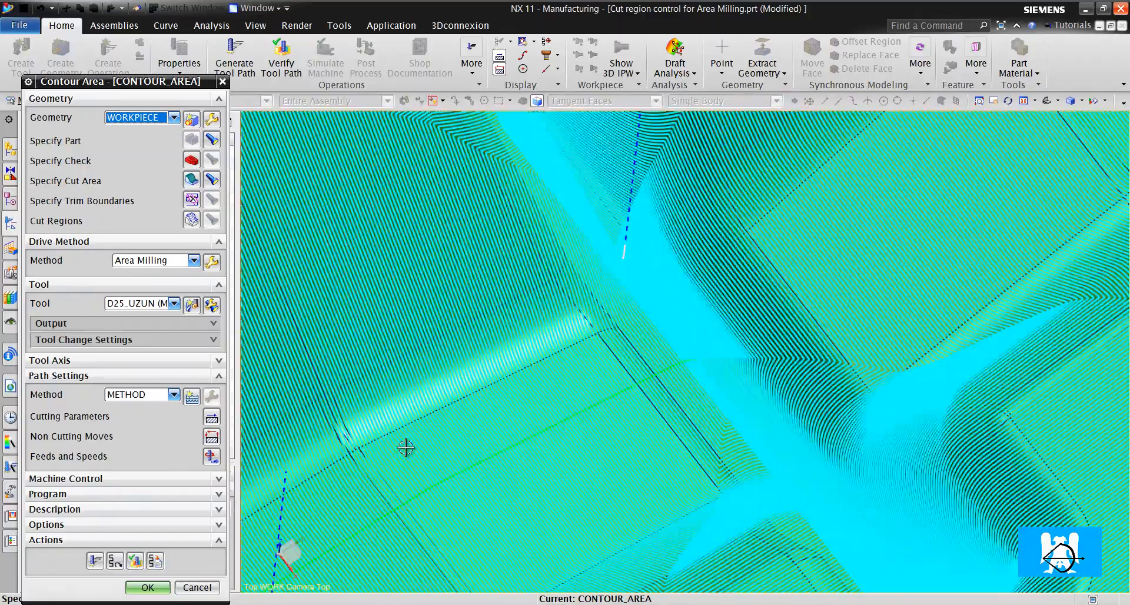
scroll(405, 448, "down", 5)
scroll(406, 447, "up", 5)
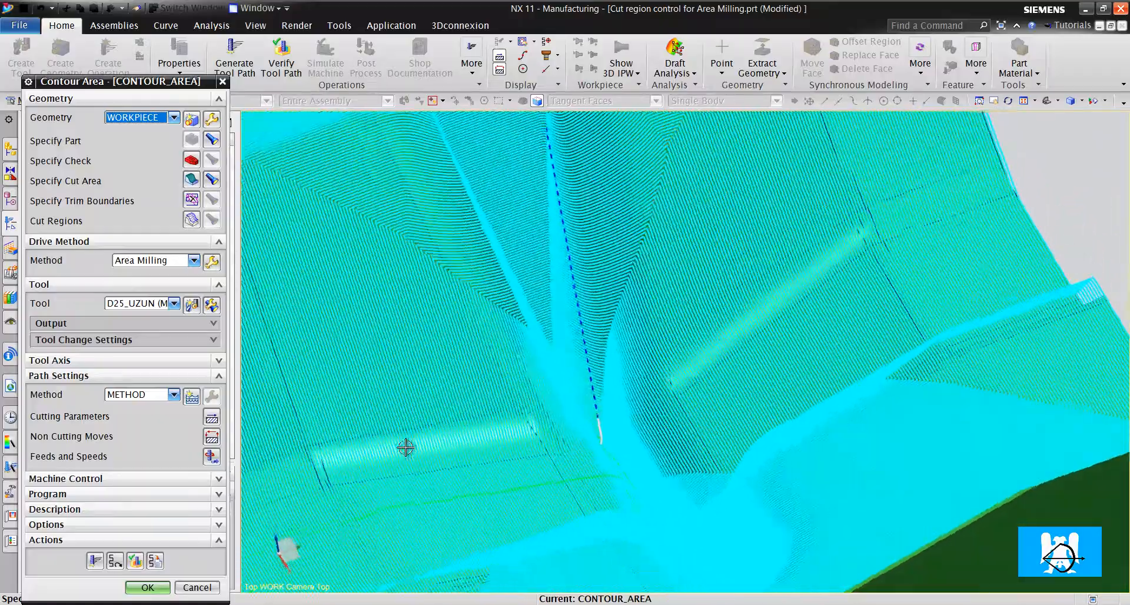
Examine the generated tool path over the deep central pocket, its steep walls and the surrounding sloped faces.
scroll(406, 448, "down", 5)
scroll(406, 448, "up", 7)
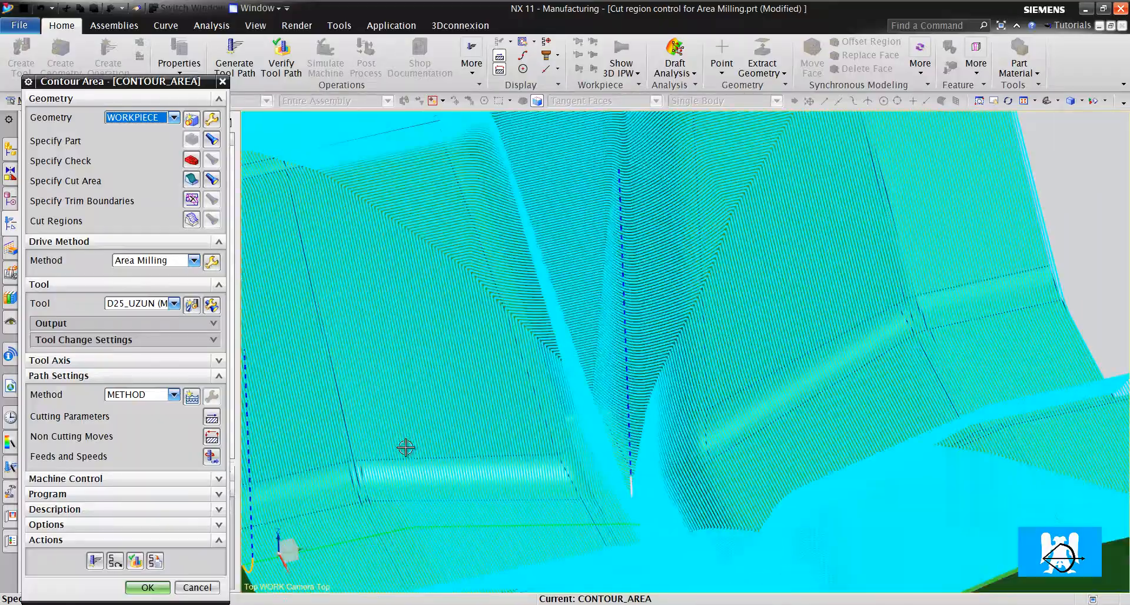
scroll(406, 447, "down", 5)
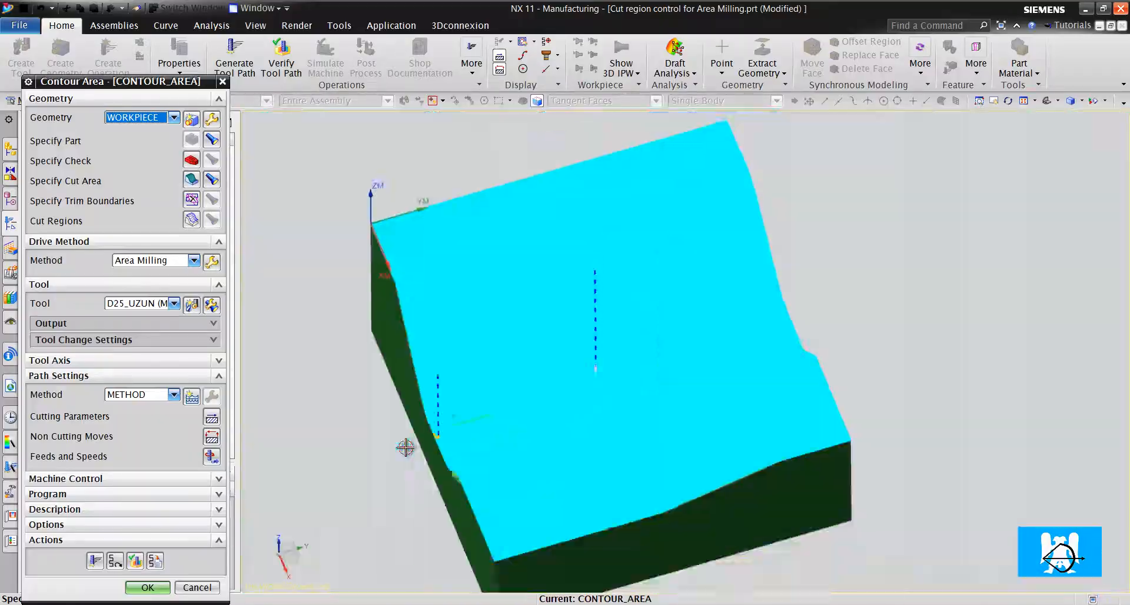
scroll(405, 447, "up", 6)
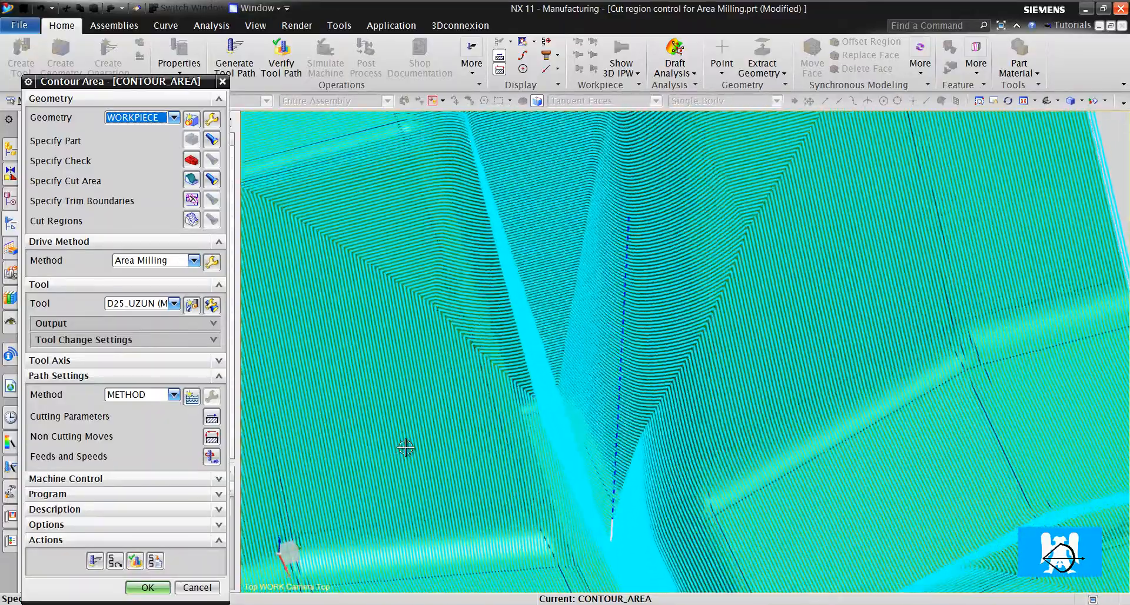
scroll(406, 448, "down", 5)
scroll(406, 448, "up", 5)
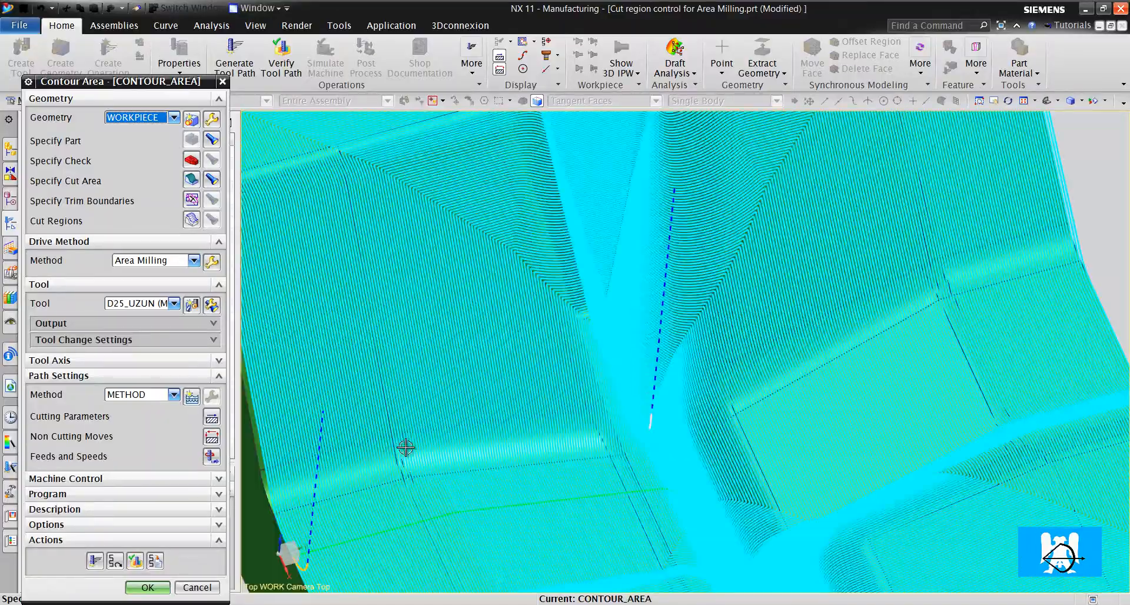
scroll(405, 447, "up", 2)
scroll(405, 447, "down", 5)
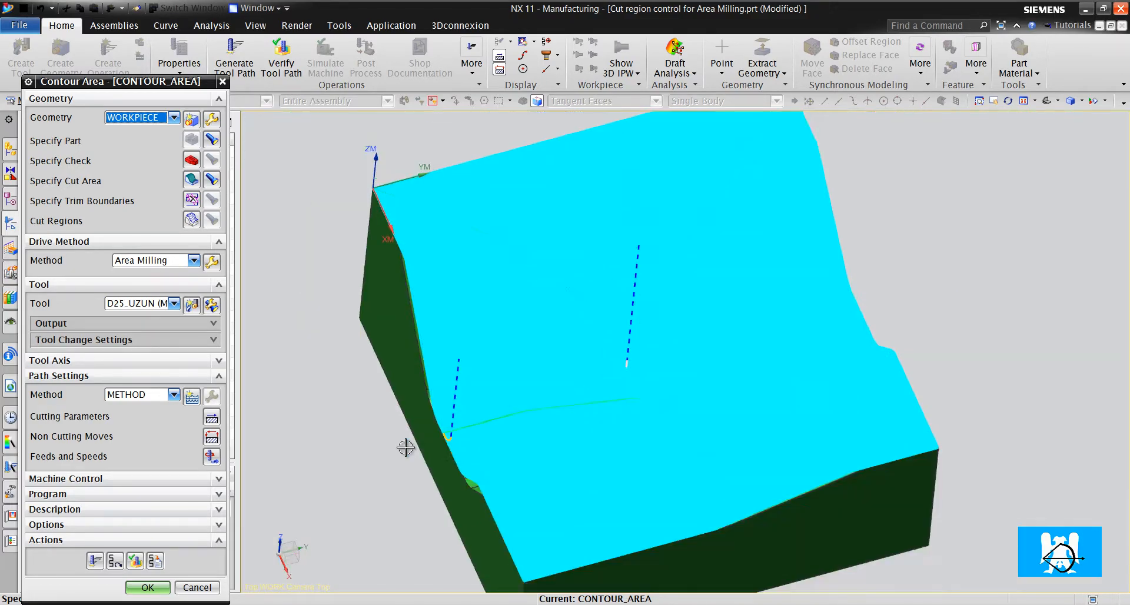
scroll(406, 448, "up", 5)
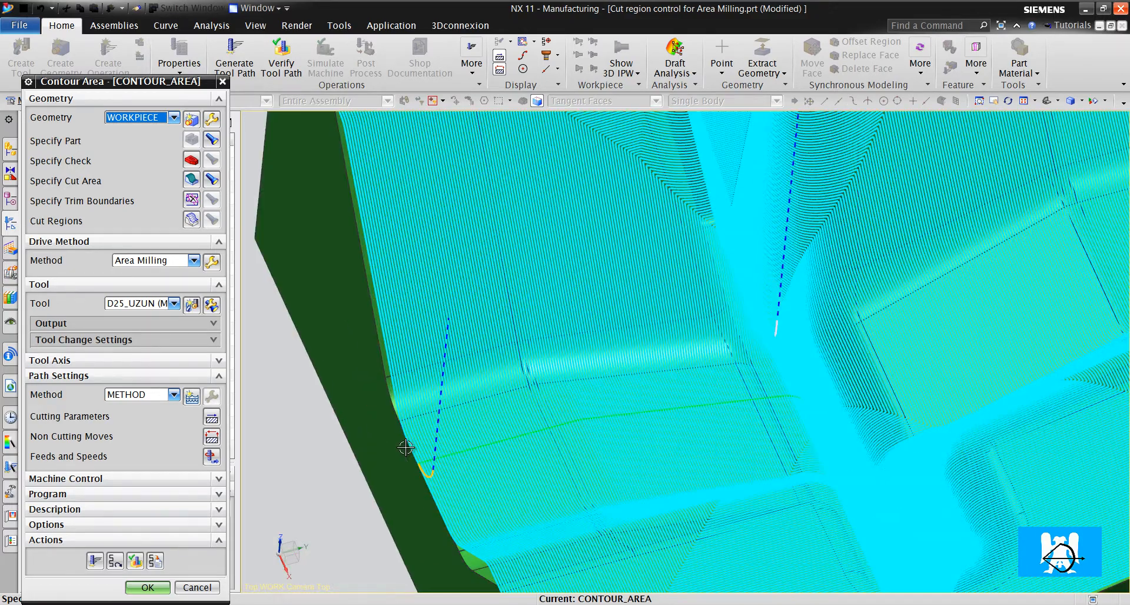
scroll(405, 448, "down", 5)
scroll(405, 447, "up", 5)
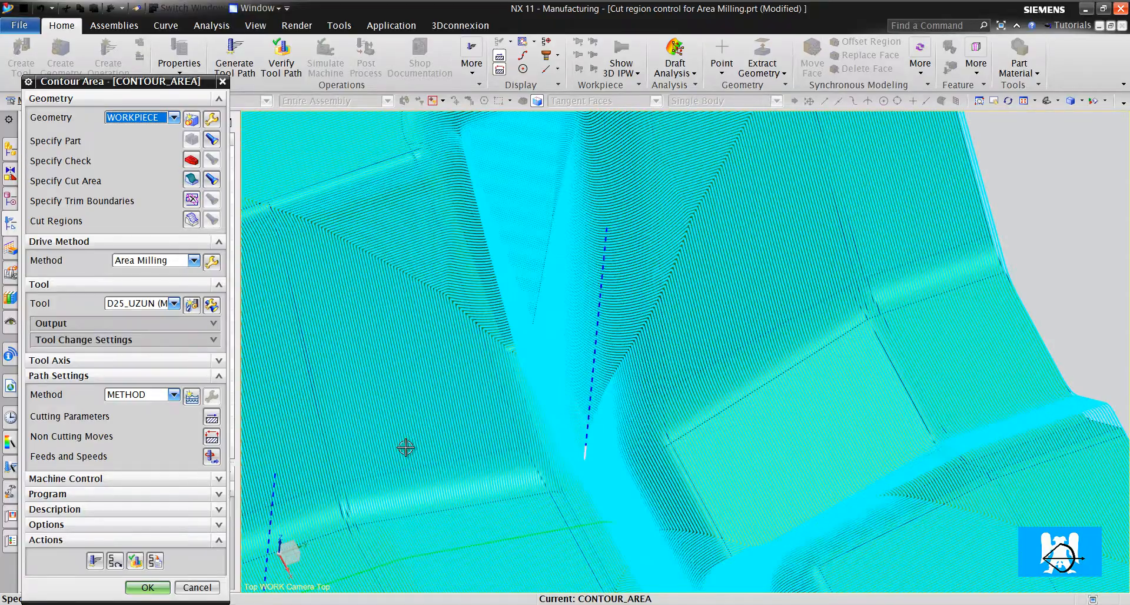
scroll(406, 447, "down", 5)
scroll(406, 447, "up", 5)
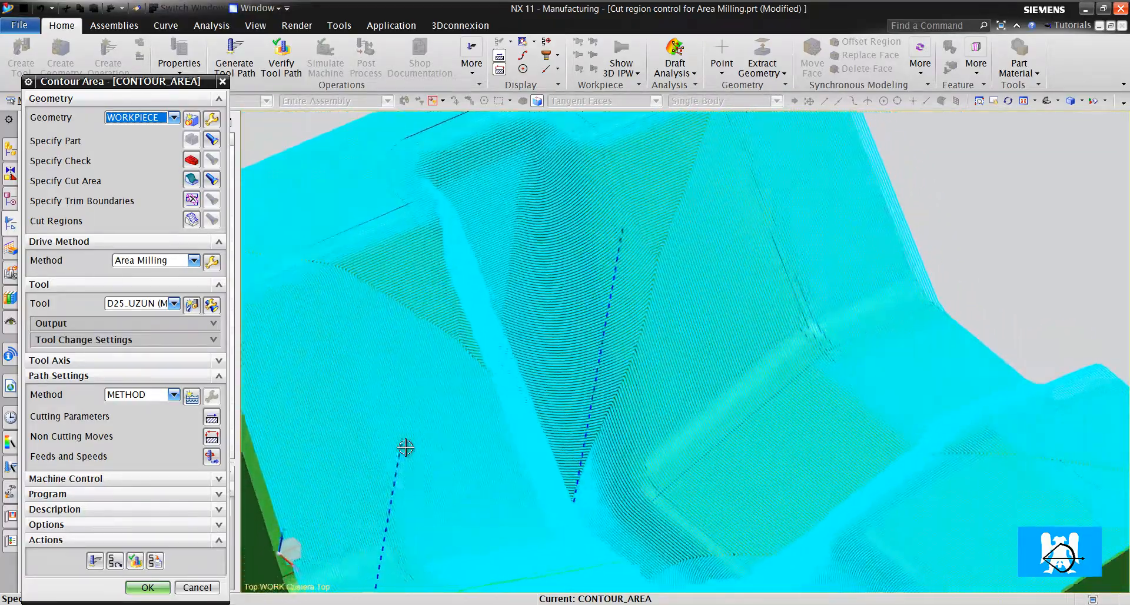
scroll(406, 448, "down", 5)
scroll(405, 448, "up", 5)
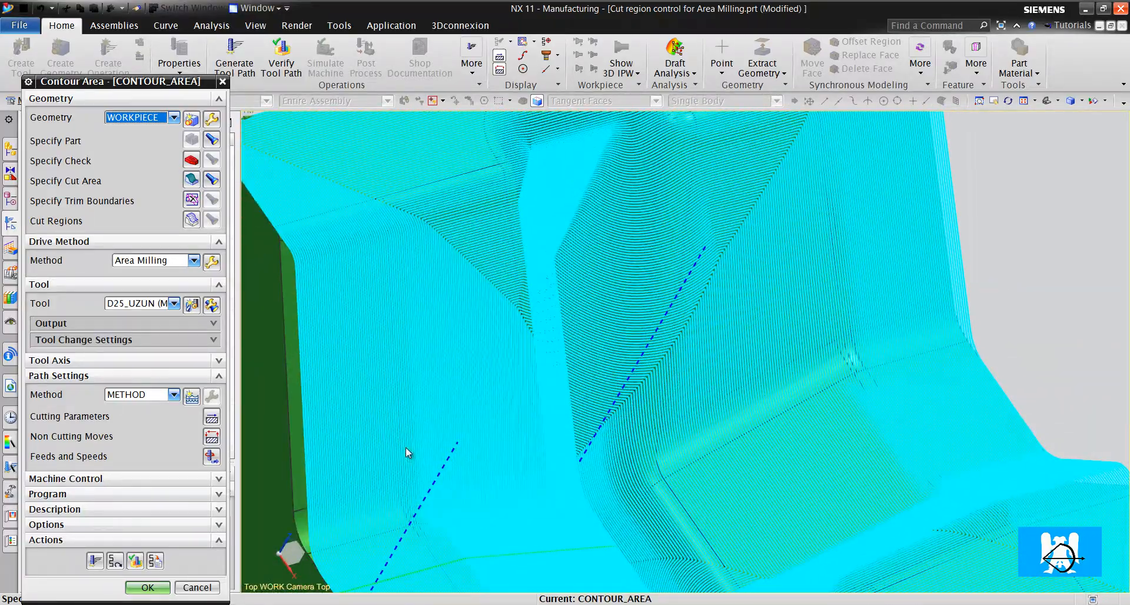
Switch the operation's tool to D25_KISA and examine its shank and holder against the cavity walls in the tool preview.
left_click(175, 303)
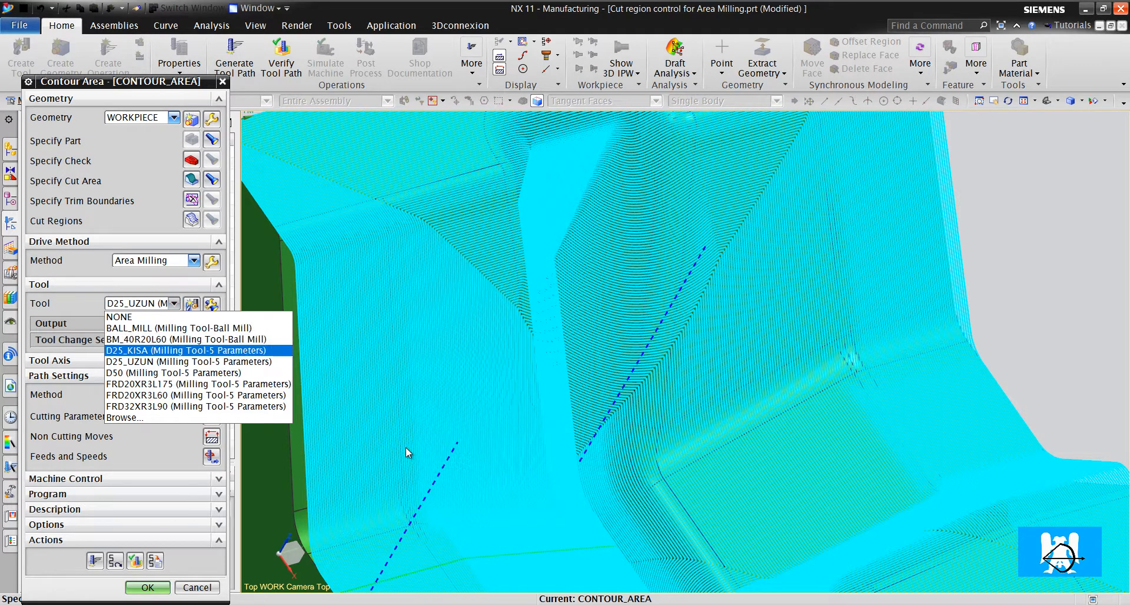
key("Return")
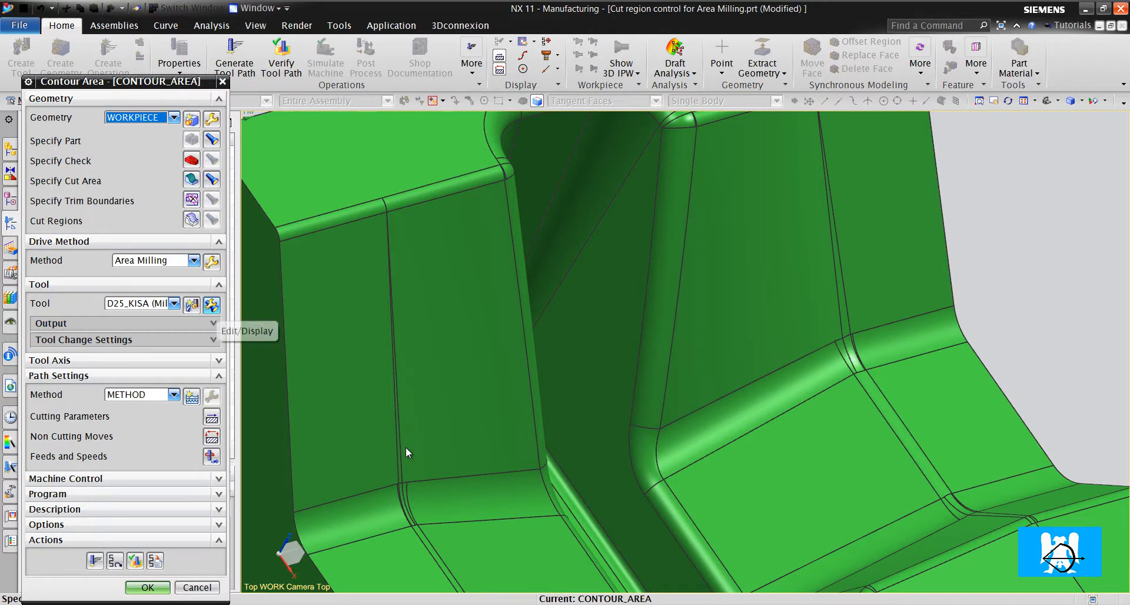
left_click(211, 304)
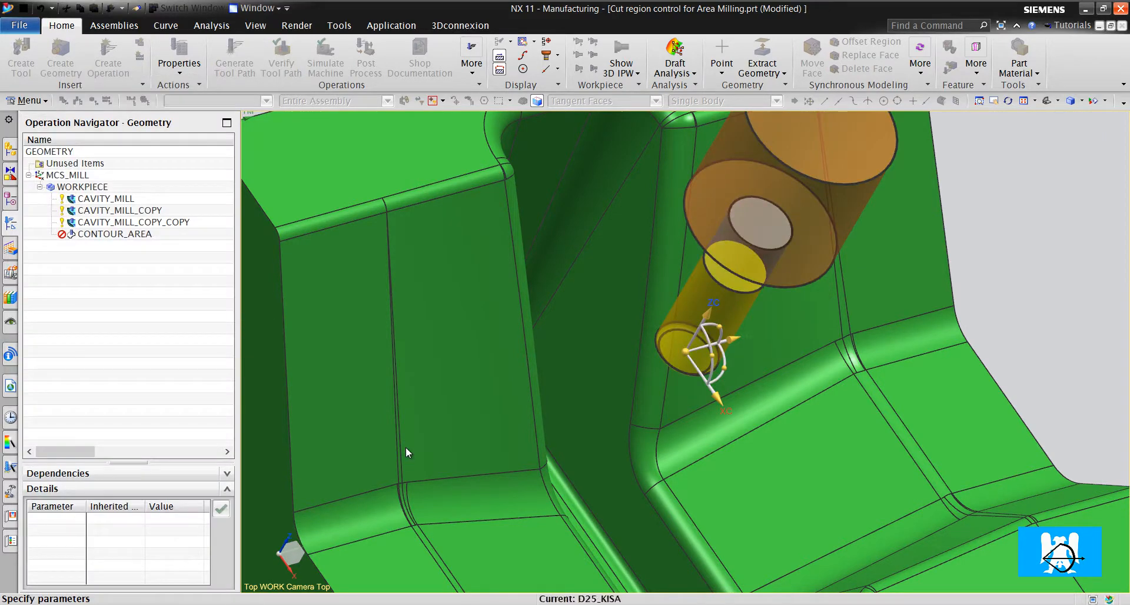
left_click(406, 447)
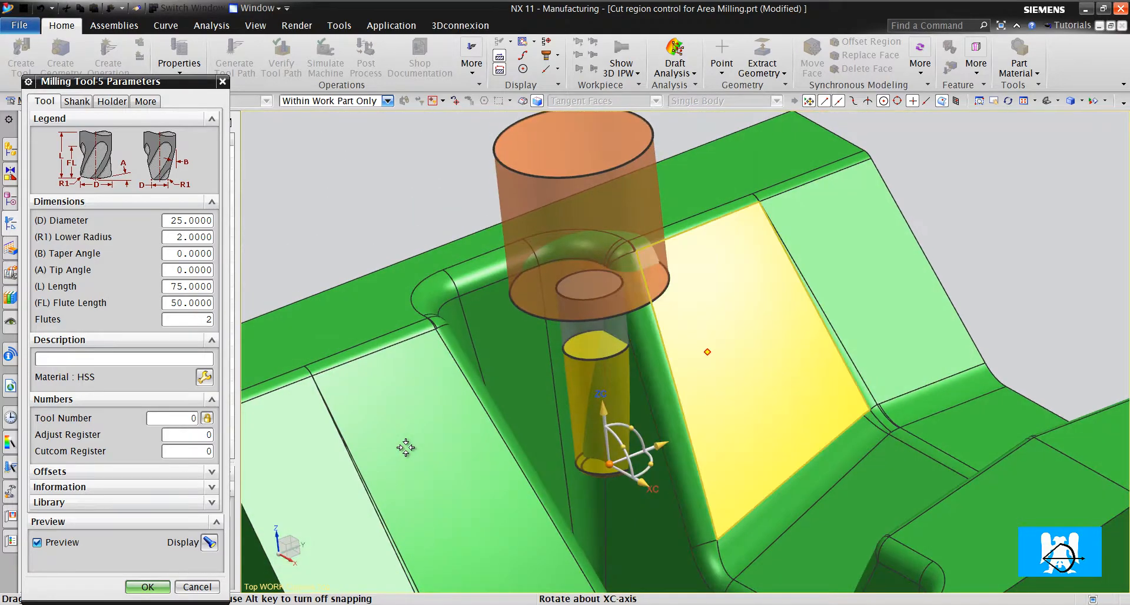
left_click(406, 447)
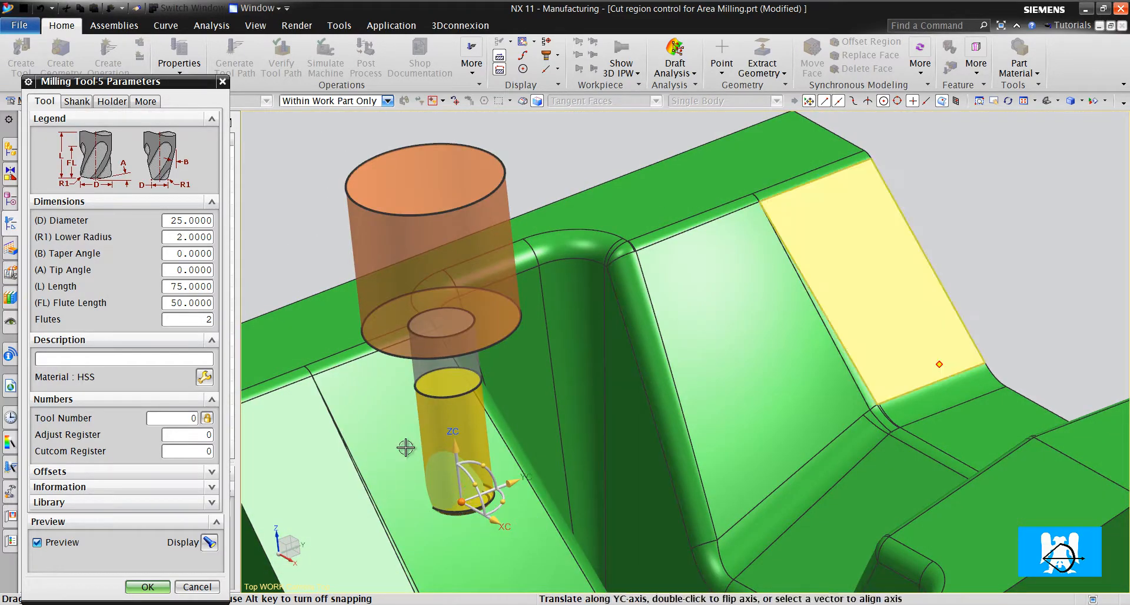
left_click(406, 448)
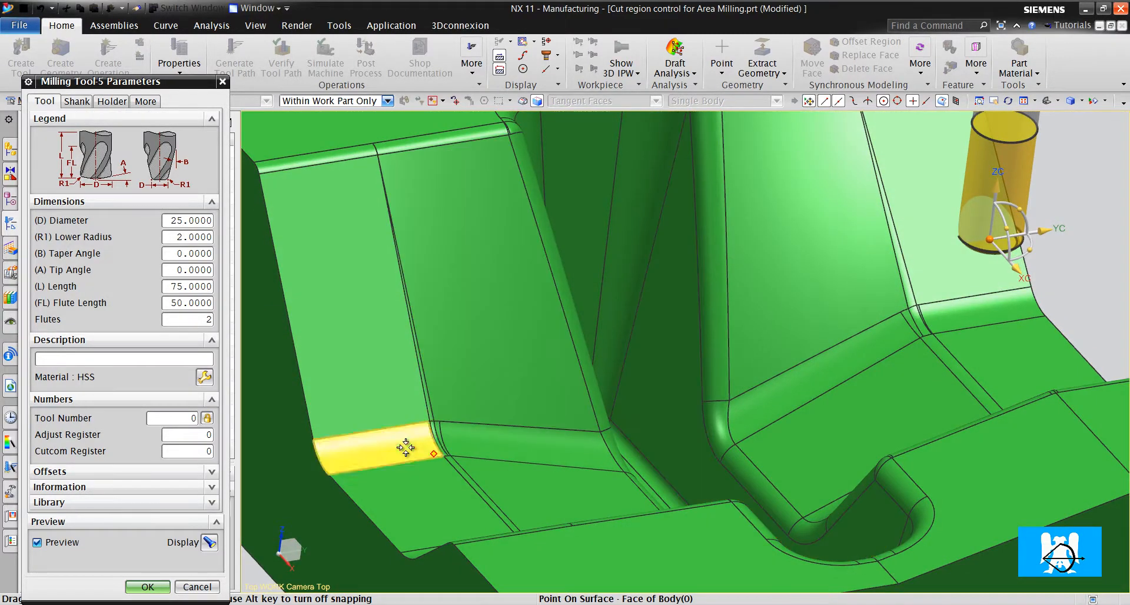
middle_click(405, 447)
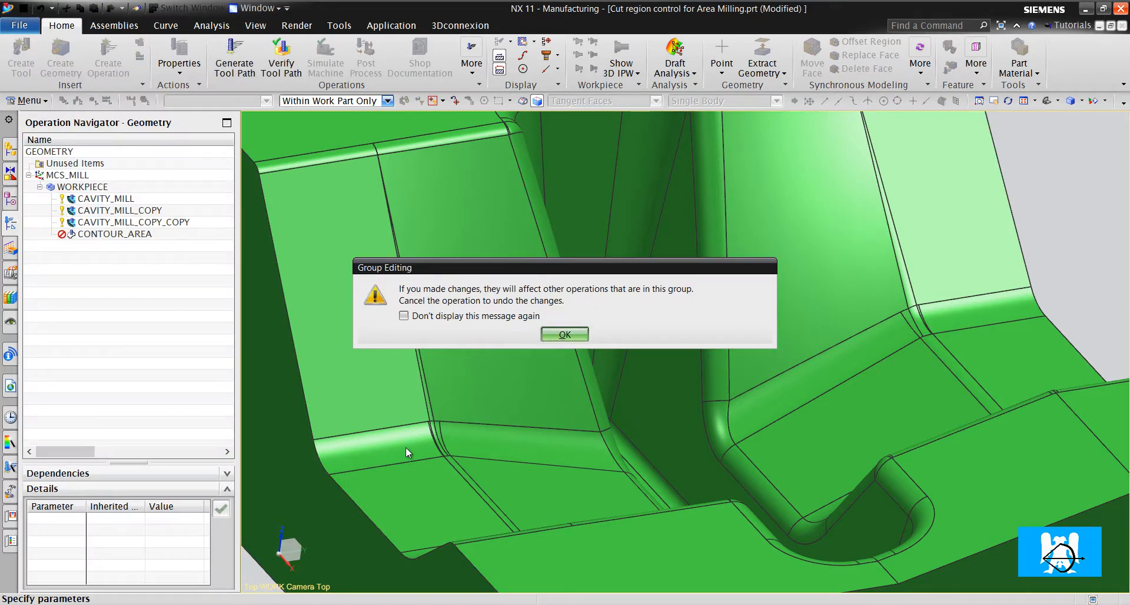
middle_click(405, 448)
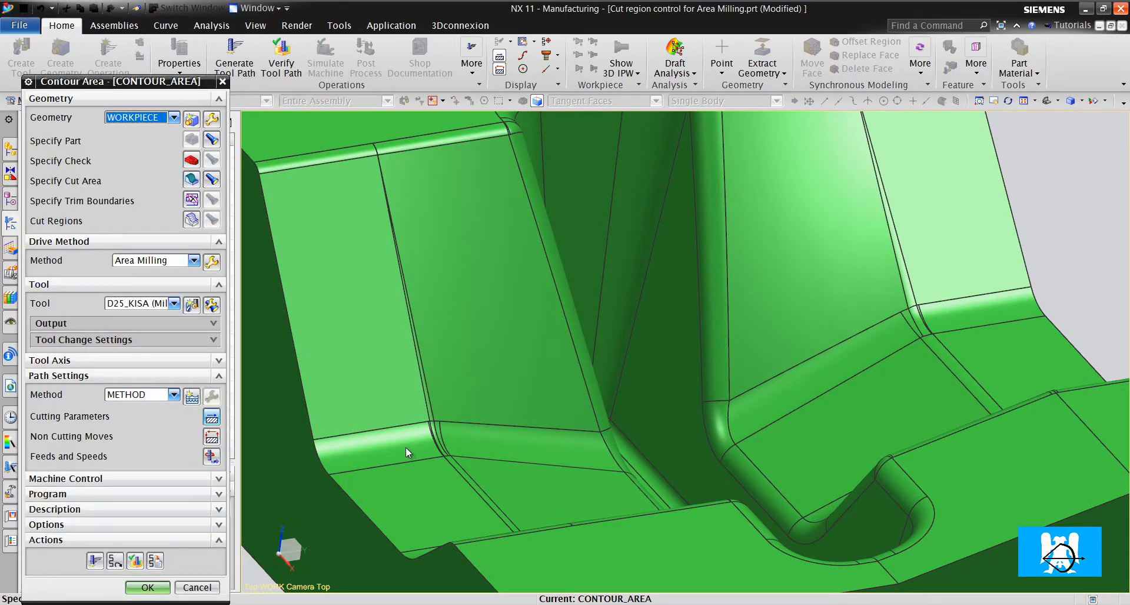
Turn on tool and holder collision checking in the containment settings of the cutting parameters.
scroll(405, 448, "up", 3)
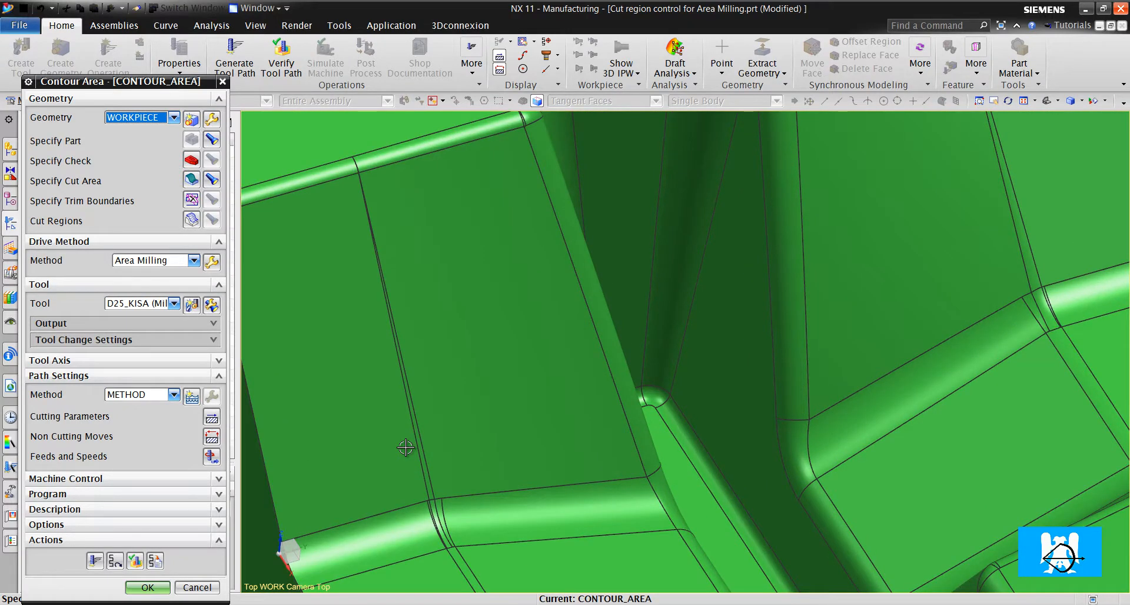
left_click(211, 417)
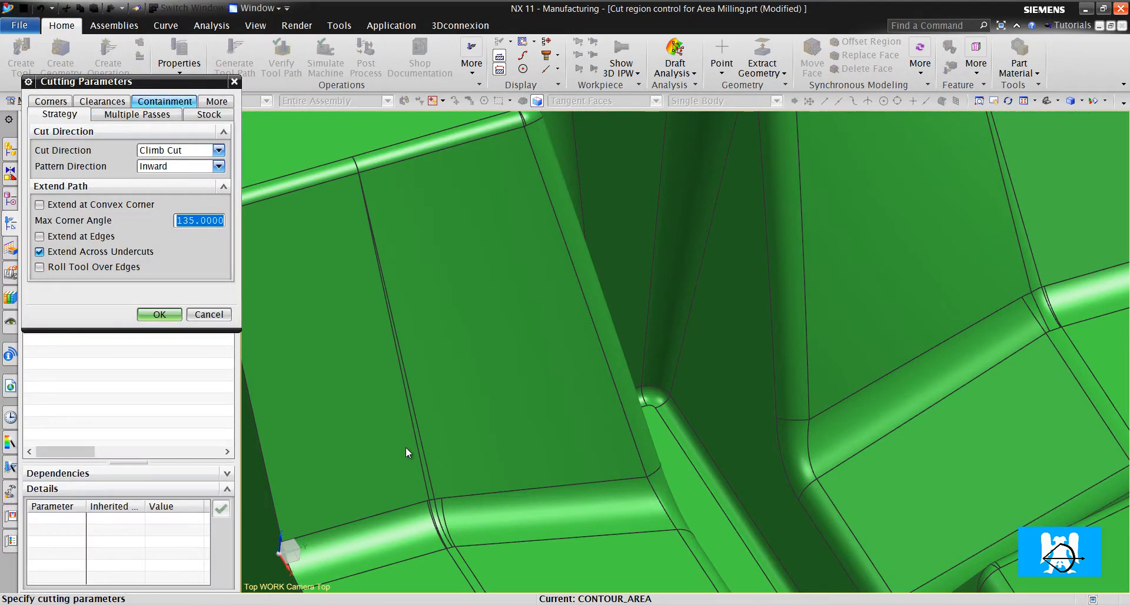
left_click(166, 101)
left_click(39, 189)
left_click(160, 315)
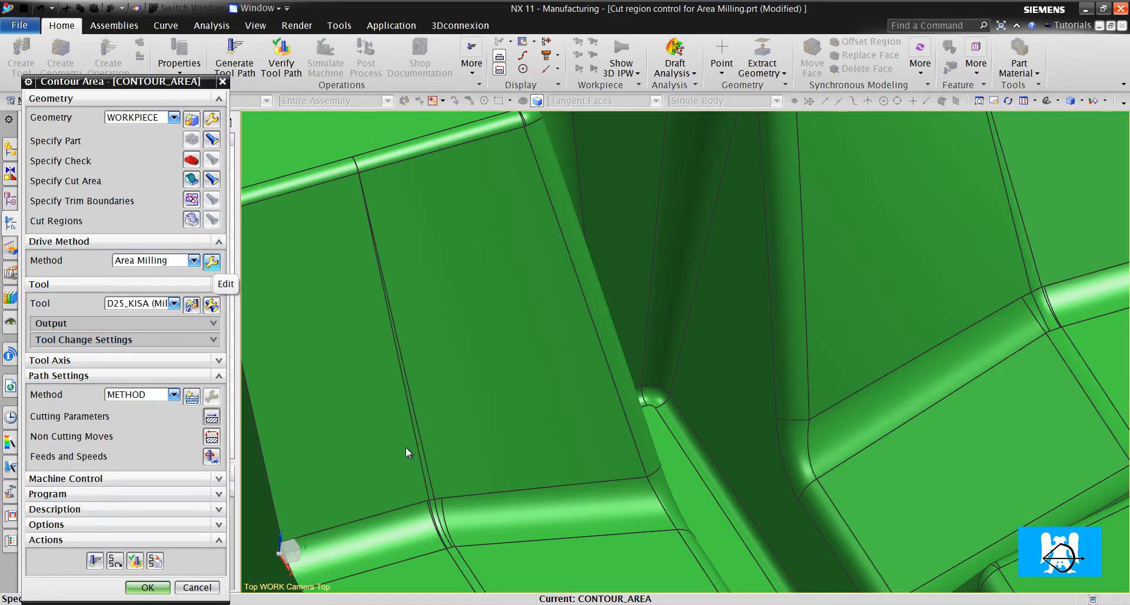
Review the Area Milling drive settings and generate the tool path with the D25_KISA tool.
left_click(211, 260)
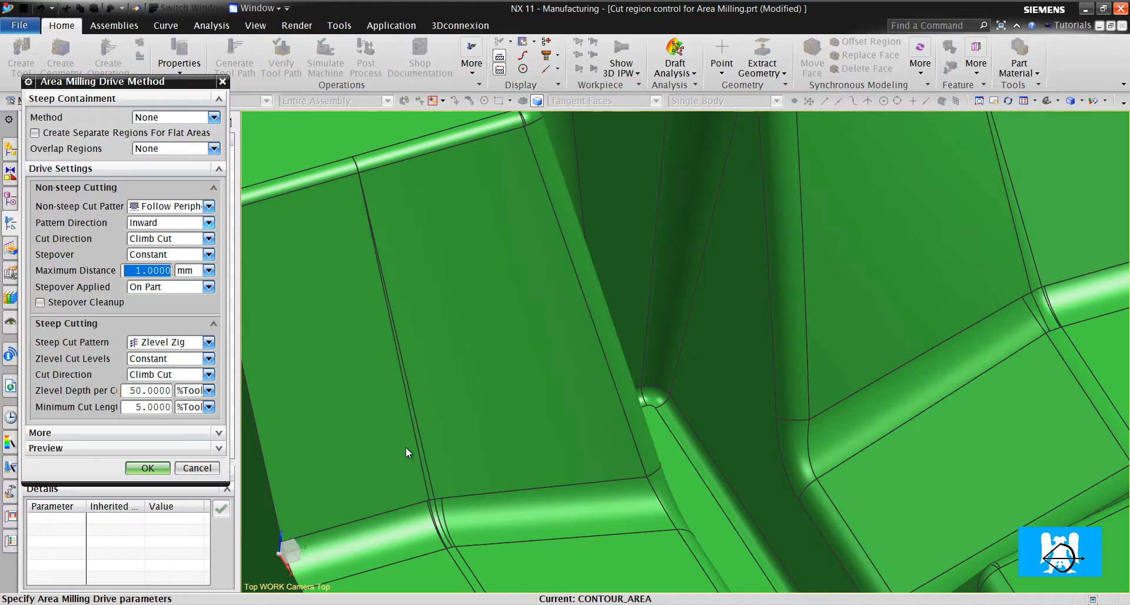
key("Escape")
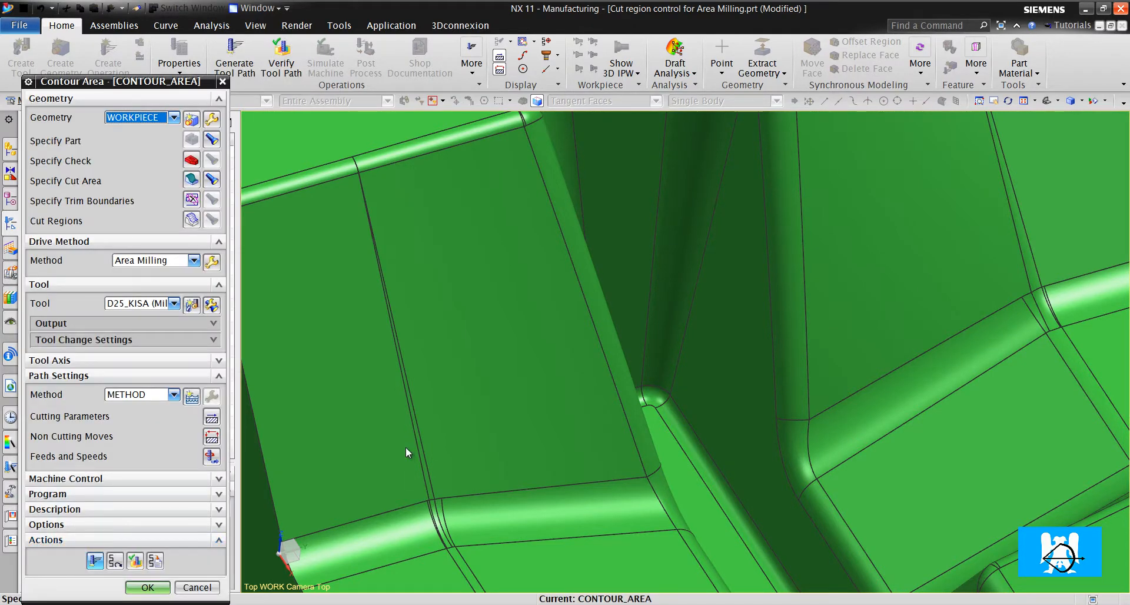
middle_click(405, 447)
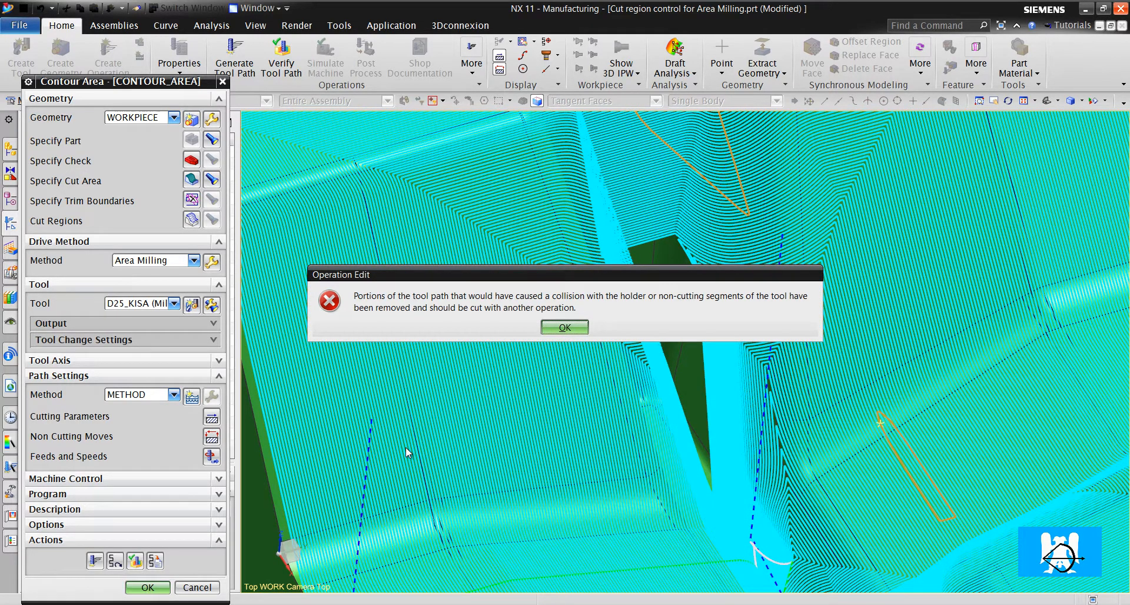
key("Return")
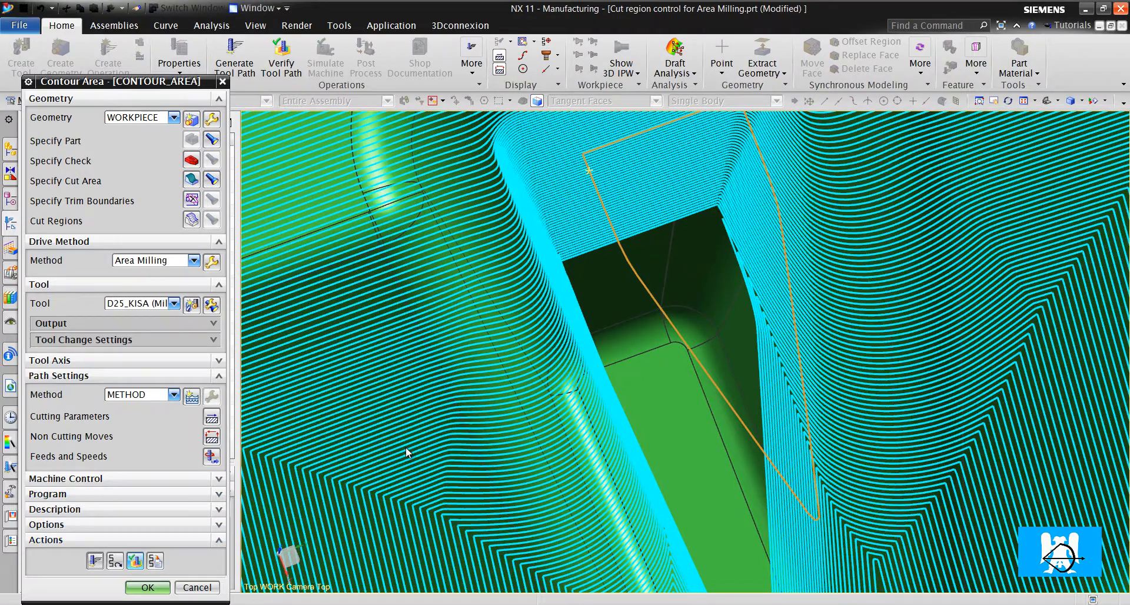
Verify the tool path with the tool positioned on a pass beside the uncut pocket region, and inspect the trimmed area.
left_click(135, 560)
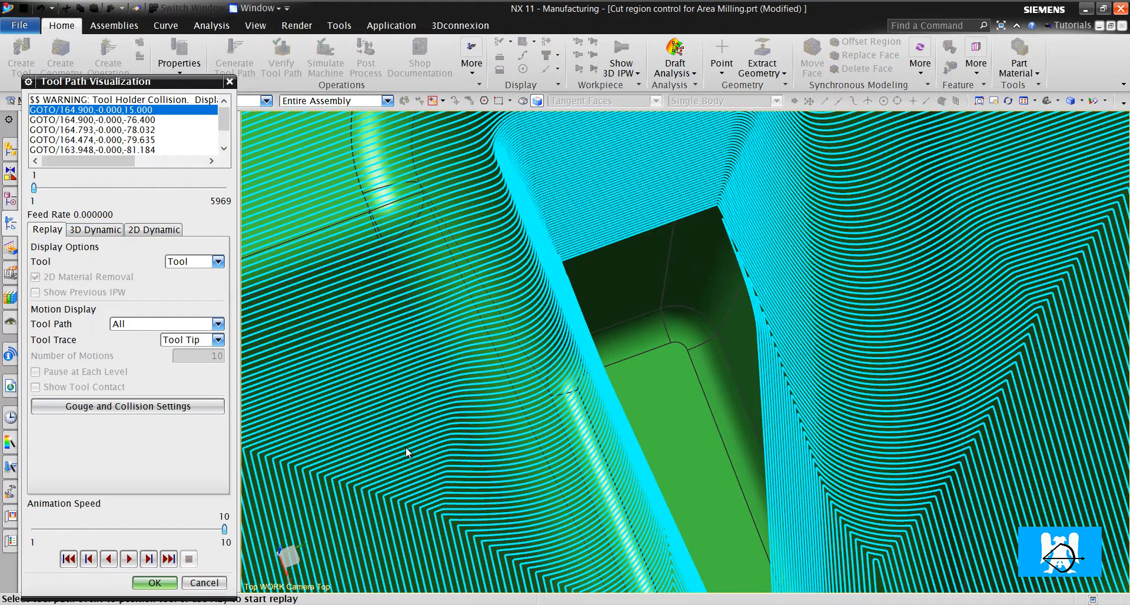
left_click(641, 233)
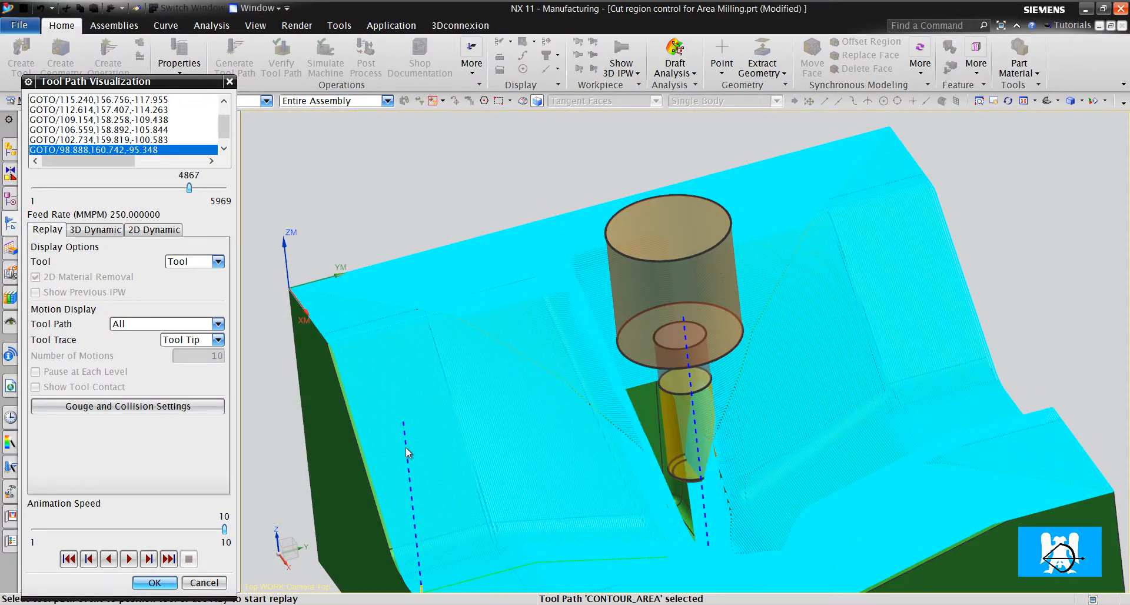
key("Return")
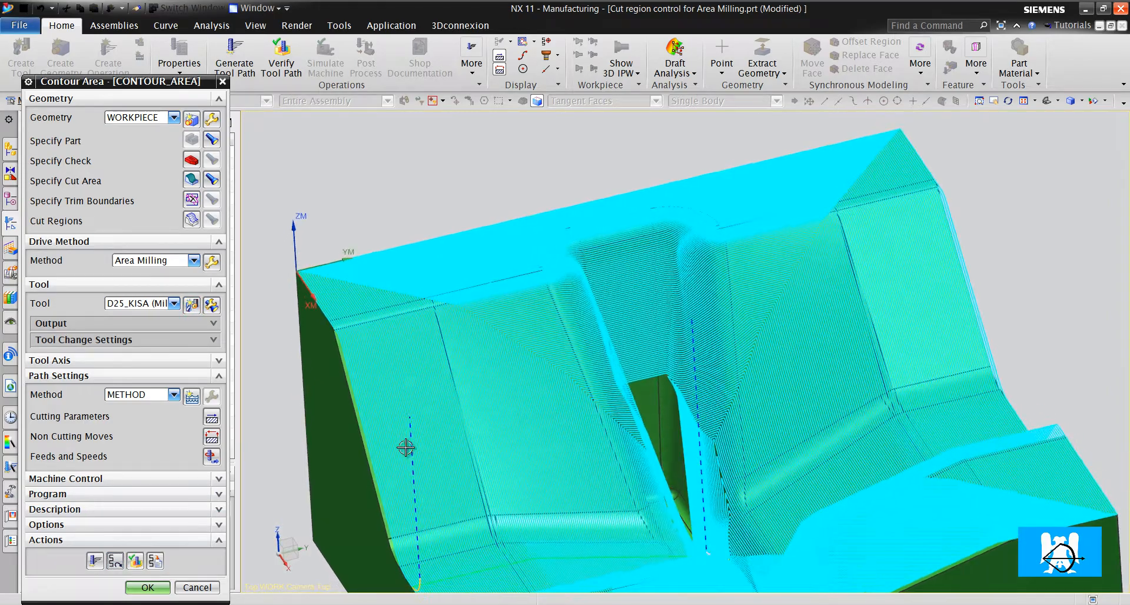
scroll(405, 447, "up", 5)
scroll(405, 447, "down", 3)
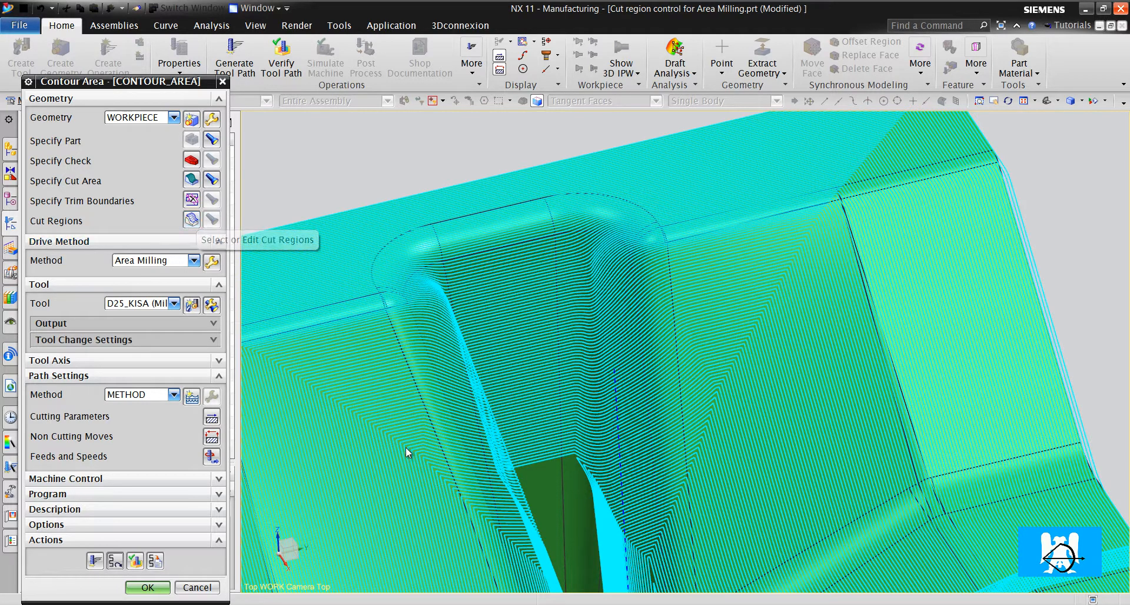
Set the Area Milling steep containment method to Steep and Non-steep with a steep angle of 20.
left_click(212, 262)
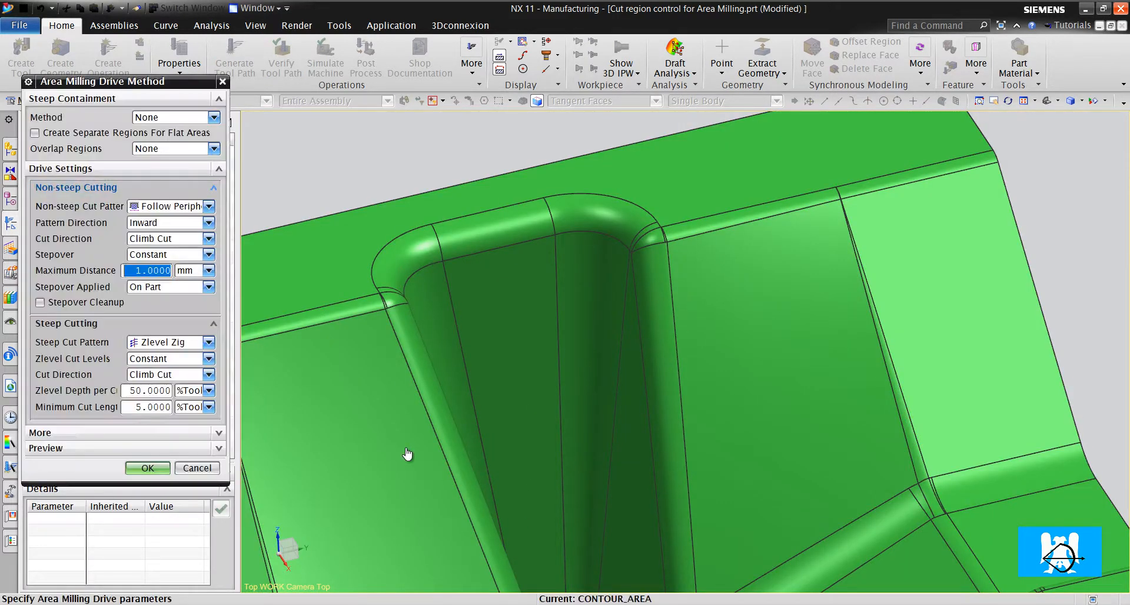
left_click(214, 118)
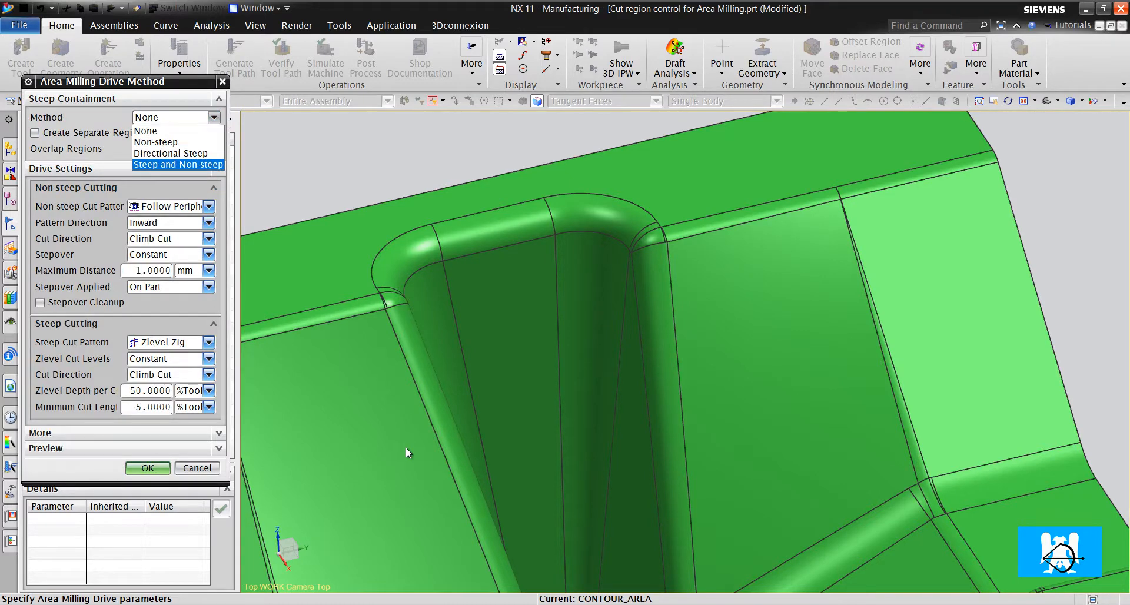
key("Return")
key("Tab")
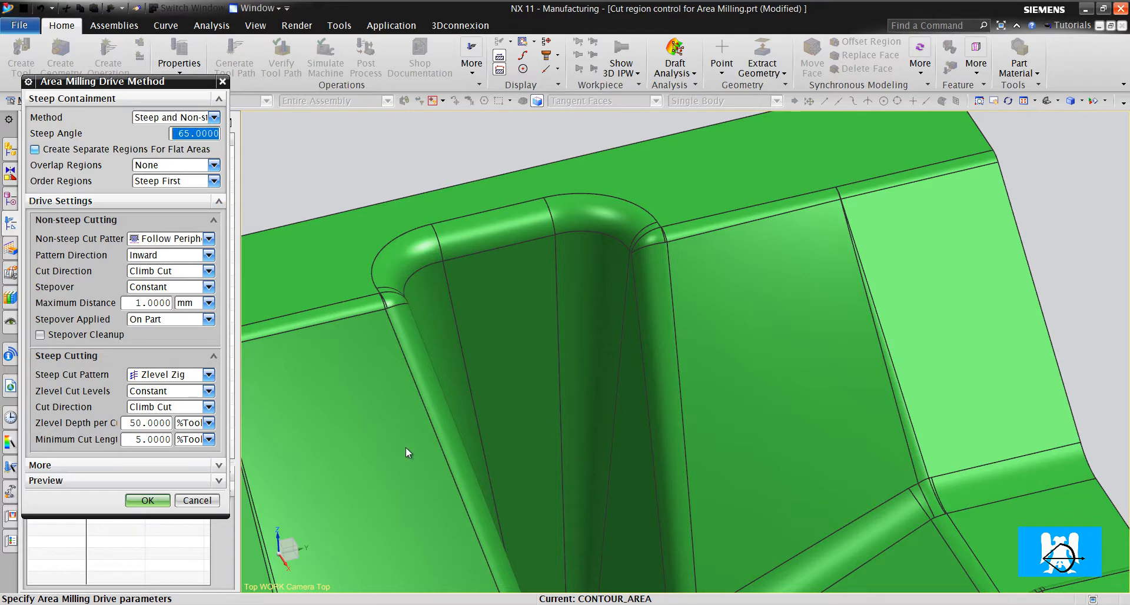
type("20")
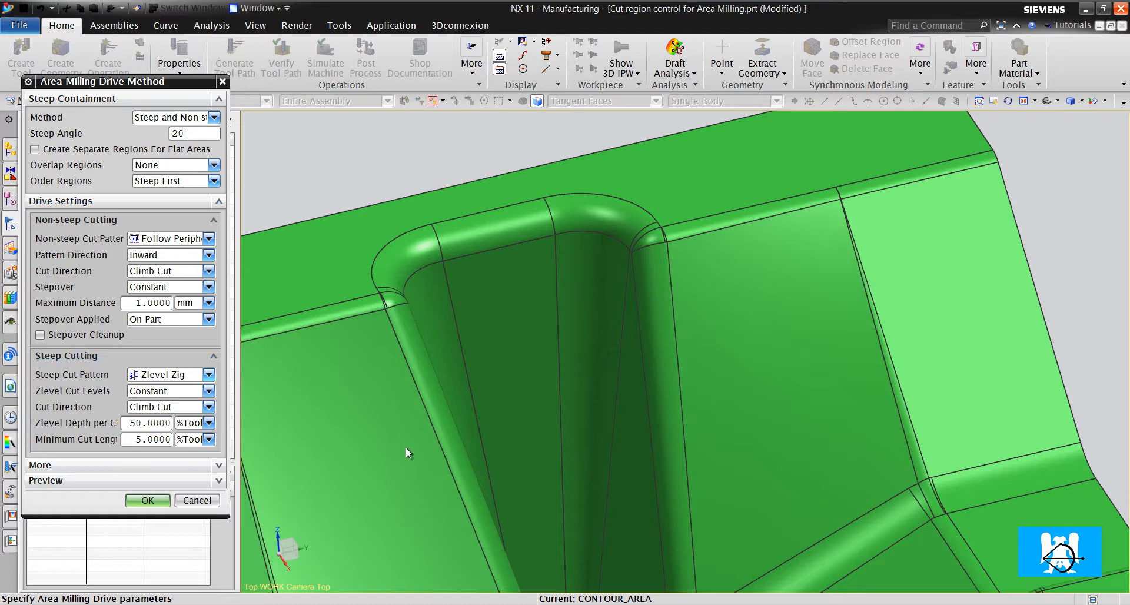
Set the steep cut pattern to Zlevel Zig Zag with a Zlevel depth per cut of 1 mm.
scroll(405, 446, "down", 4)
scroll(406, 448, "up", 2)
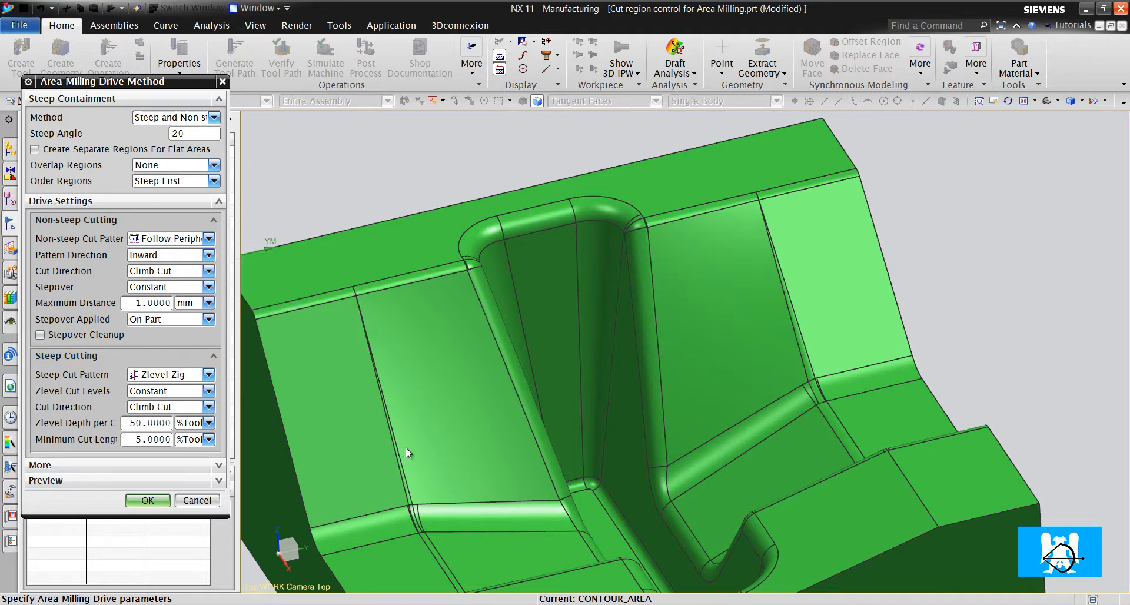
left_click(208, 374)
left_click(170, 401)
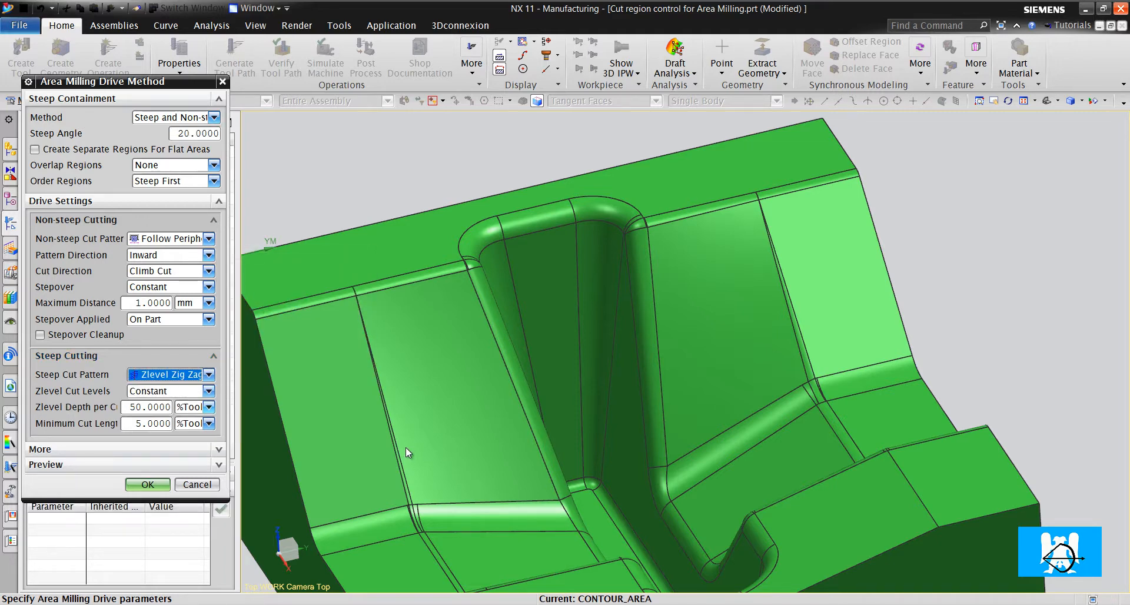
left_click(209, 407)
left_click(190, 419)
double_click(150, 407)
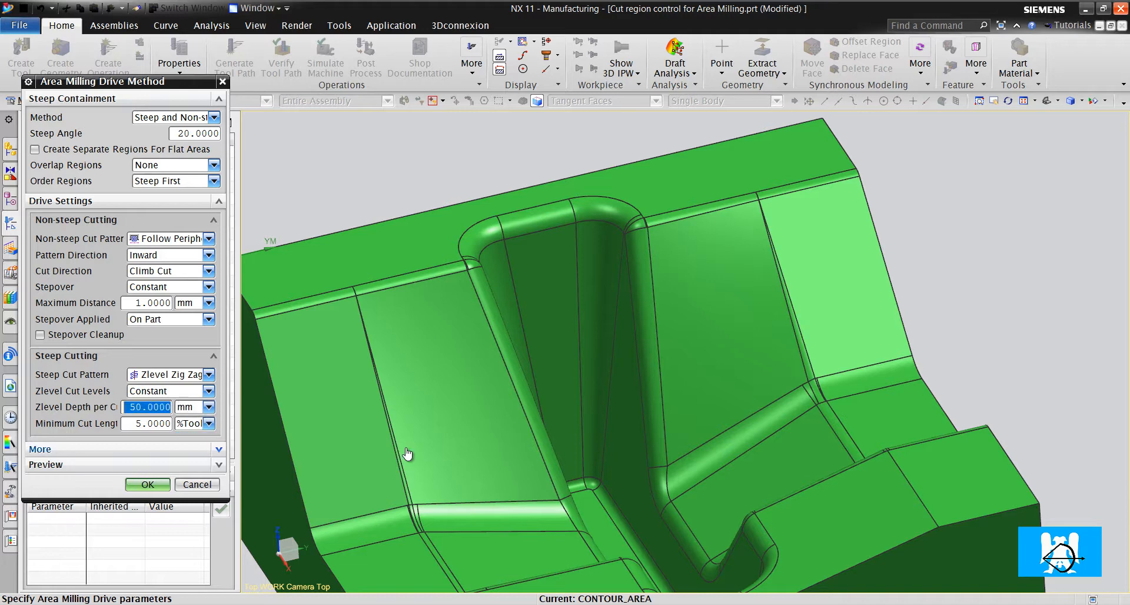
type("1")
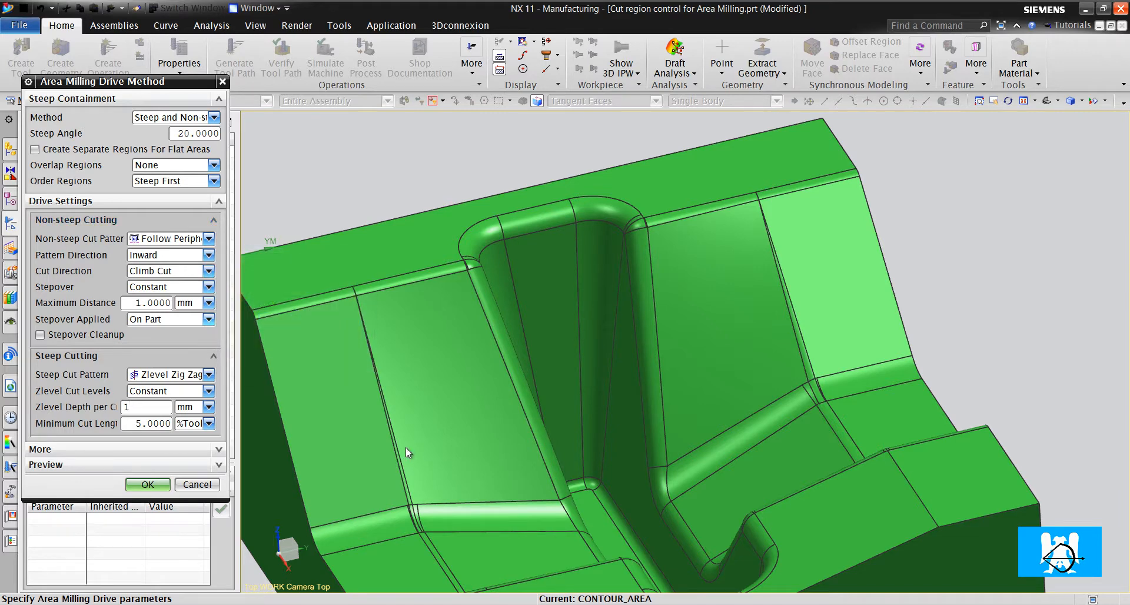
Set the steep Zlevel cut levels to Optimized and accept the Area Milling drive settings.
left_click(209, 391)
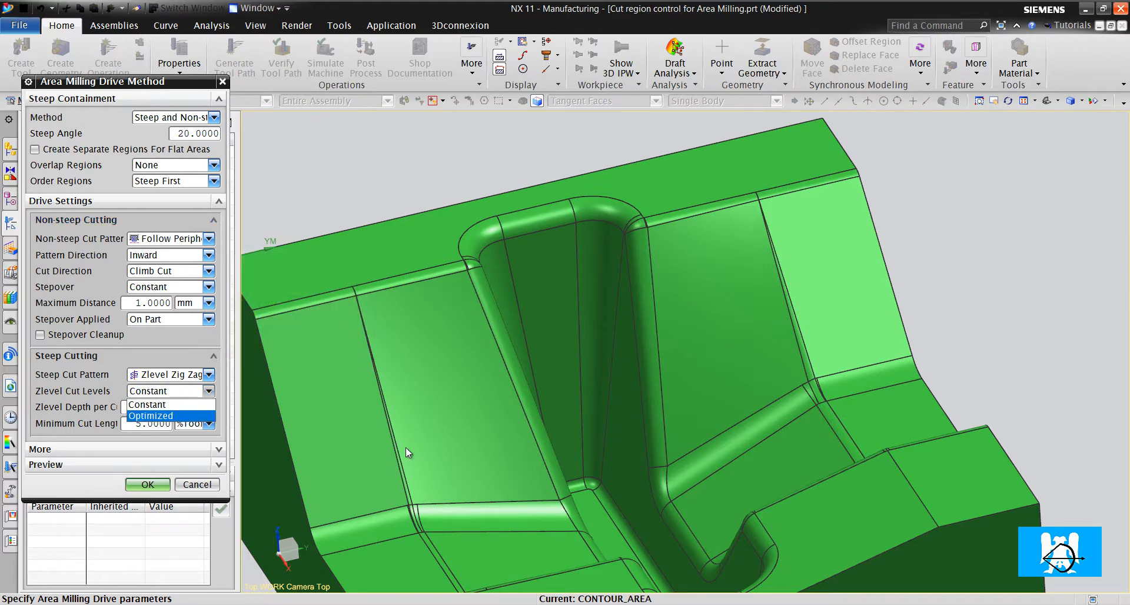
left_click(159, 415)
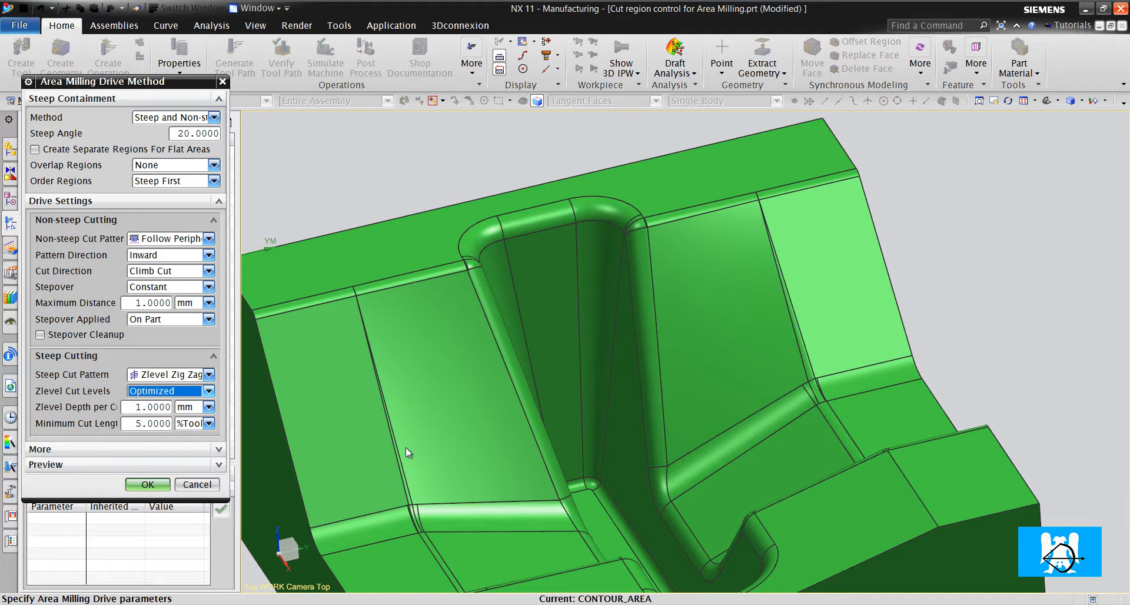
left_click(147, 484)
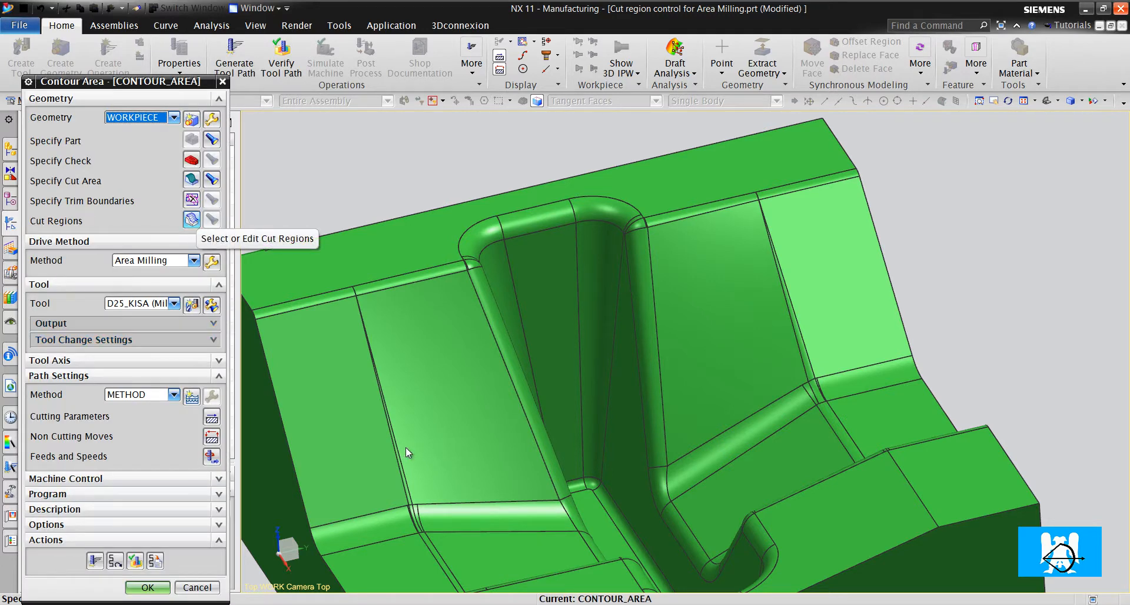
Create the cut region list from the operation and widen the dialog to show all region columns.
left_click(191, 219)
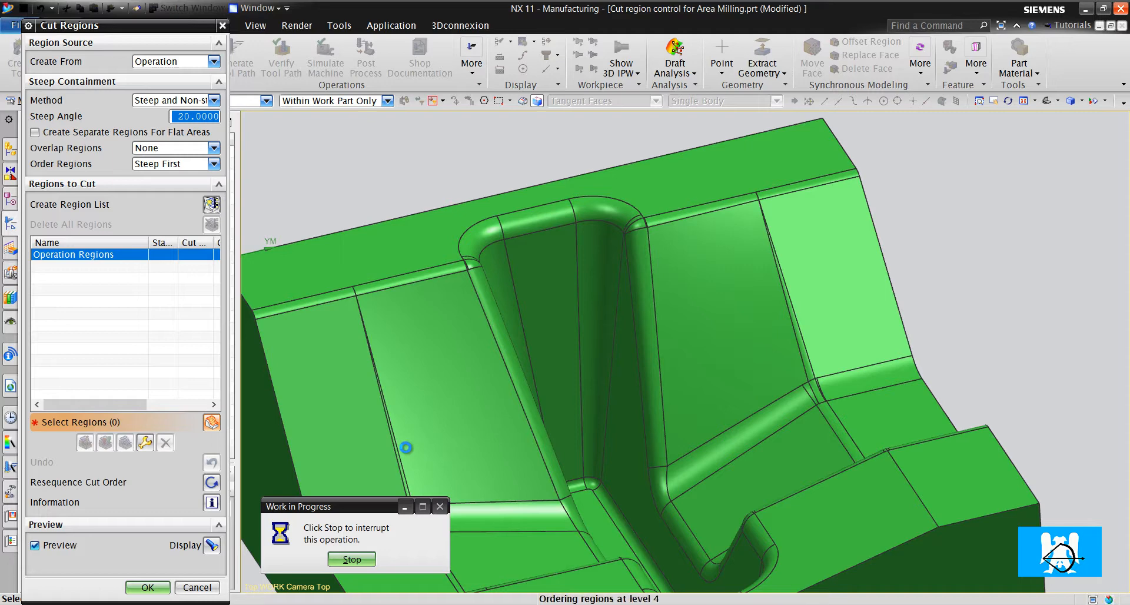
scroll(406, 448, "down", 2)
scroll(406, 448, "up", 2)
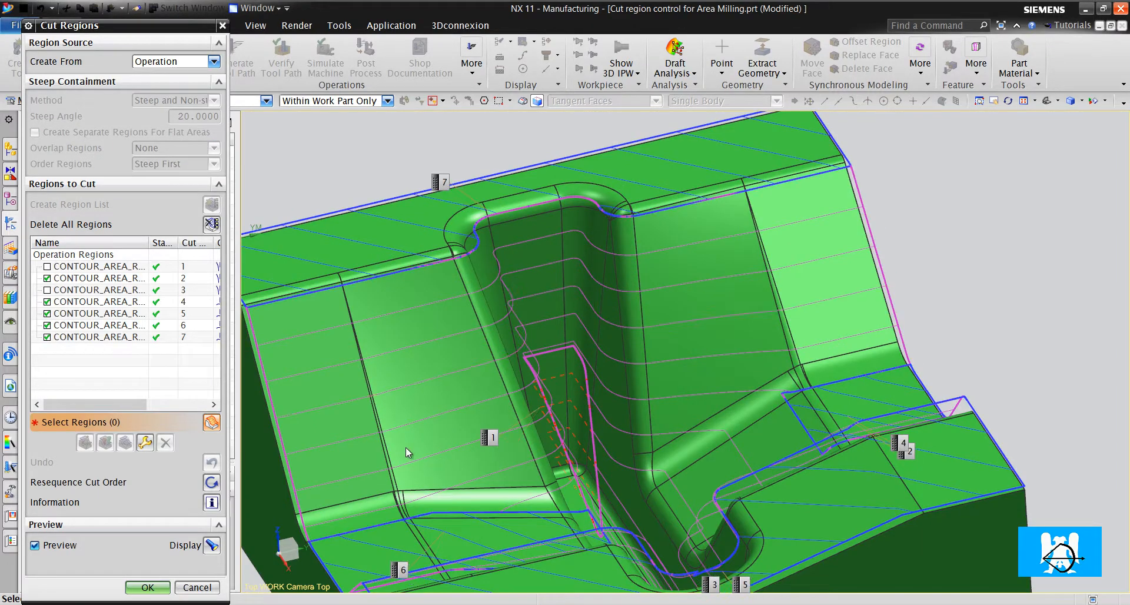
left_click_drag(229, 447, 315, 447)
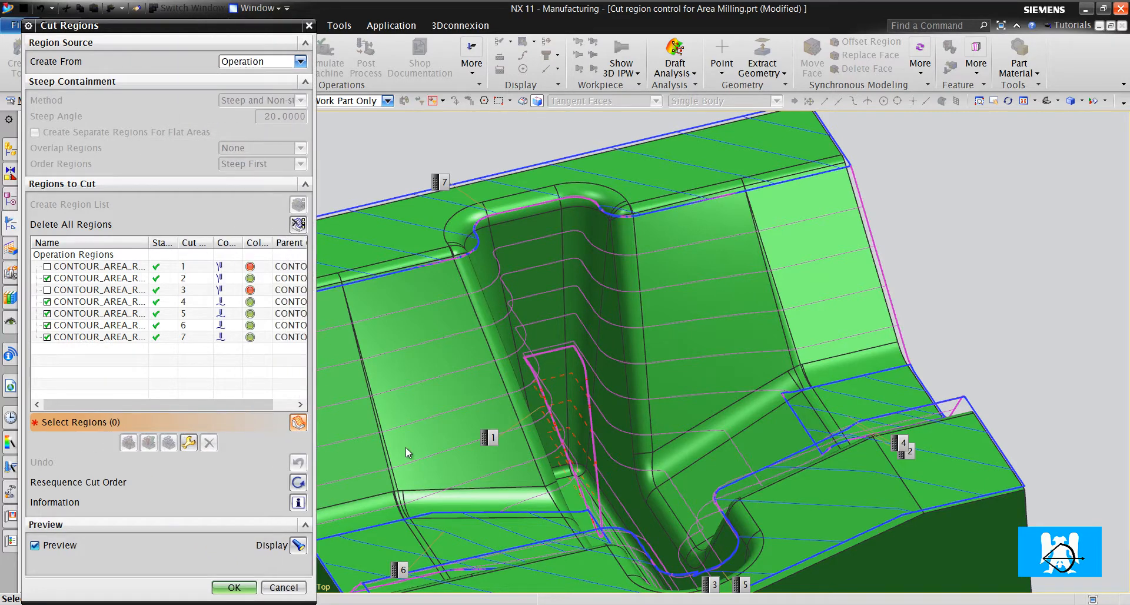
Go through the listed cut regions one by one, examining each region's location and steep or non-steep type on the part.
key("Down")
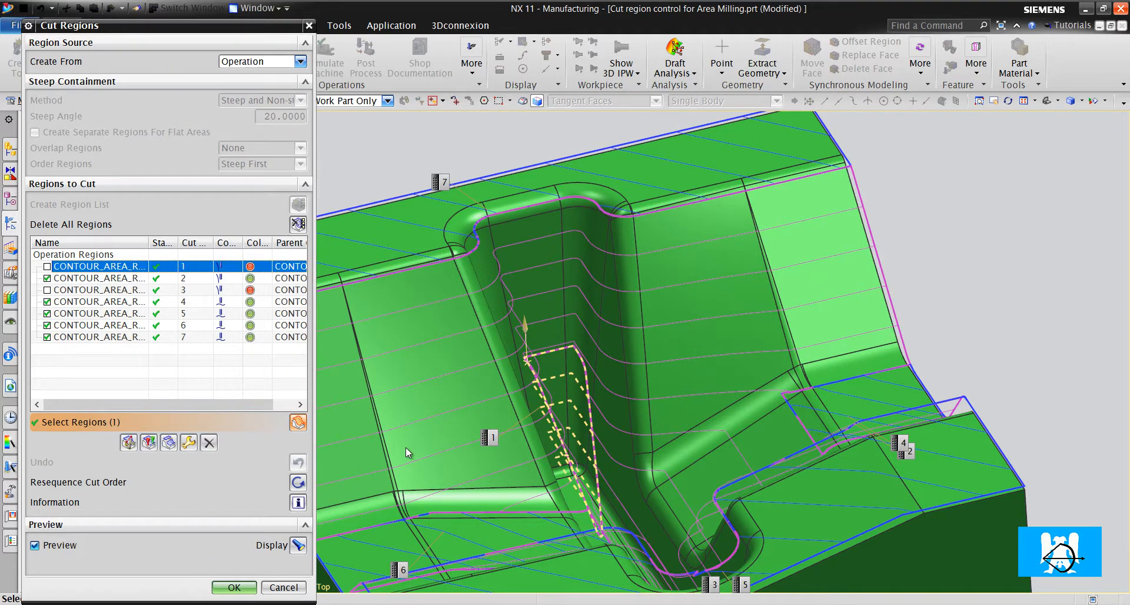
key("Down")
key("Down")
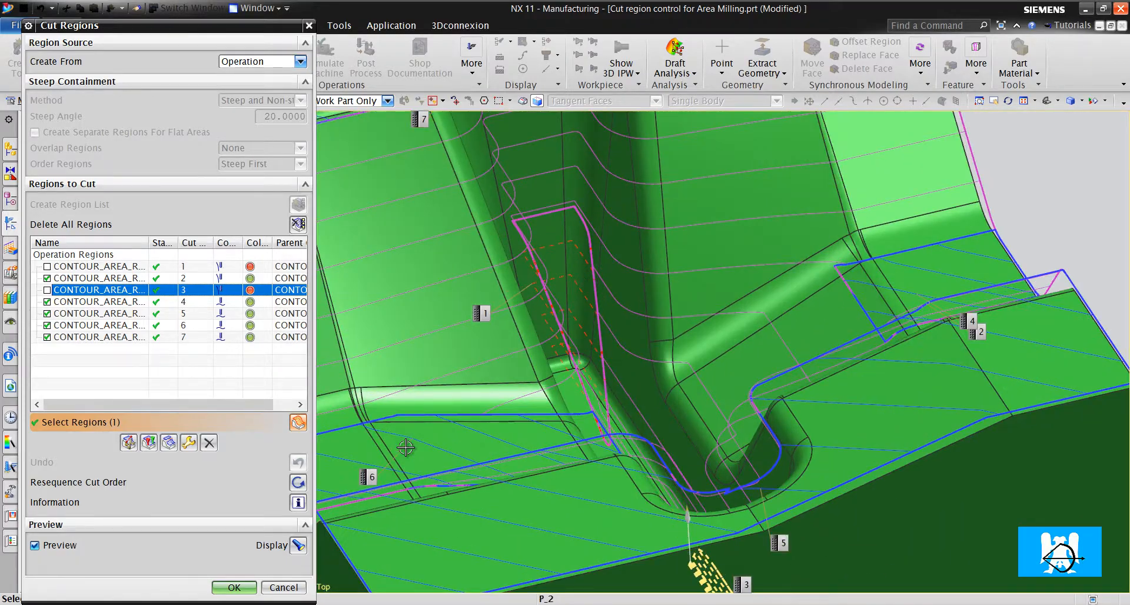
middle_click_drag(406, 447, 405, 447)
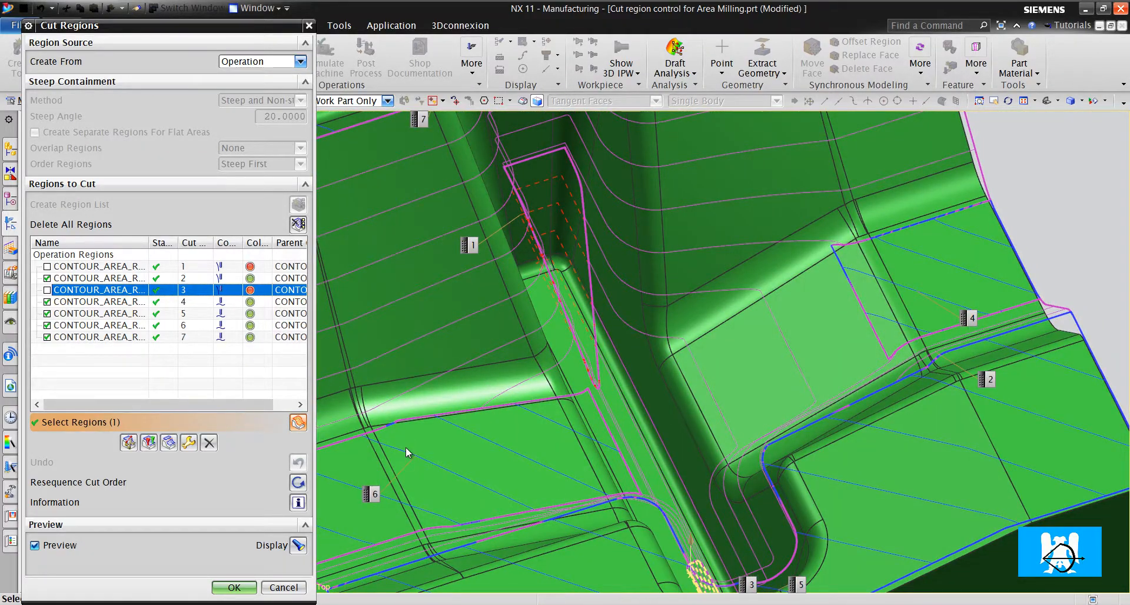
key("Up")
key("Home")
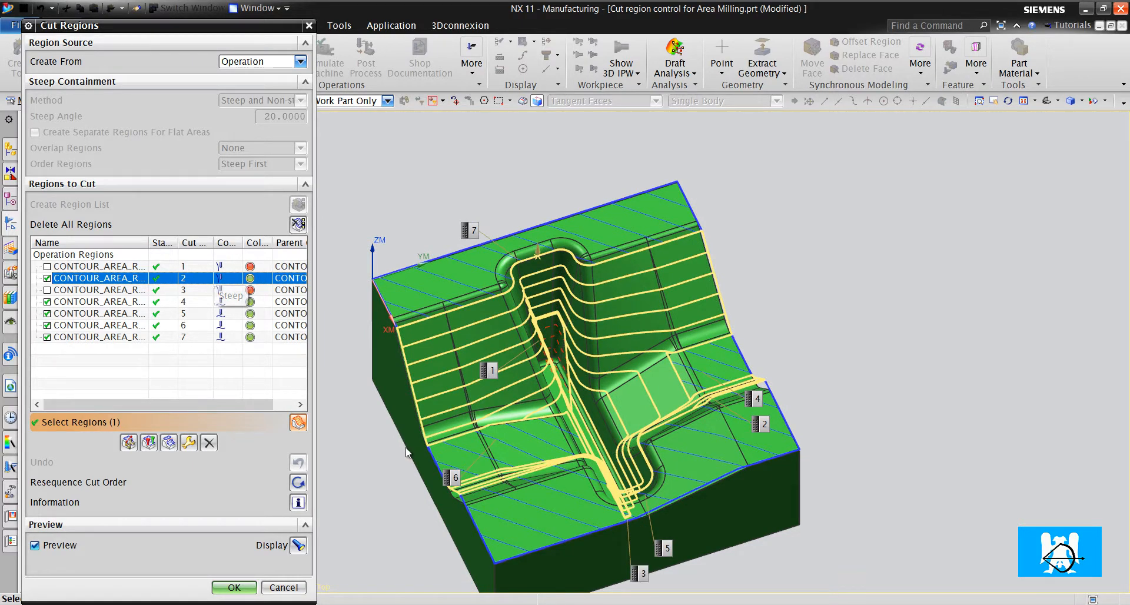
key("Down")
key("Down")
key("Down")
key("Down")
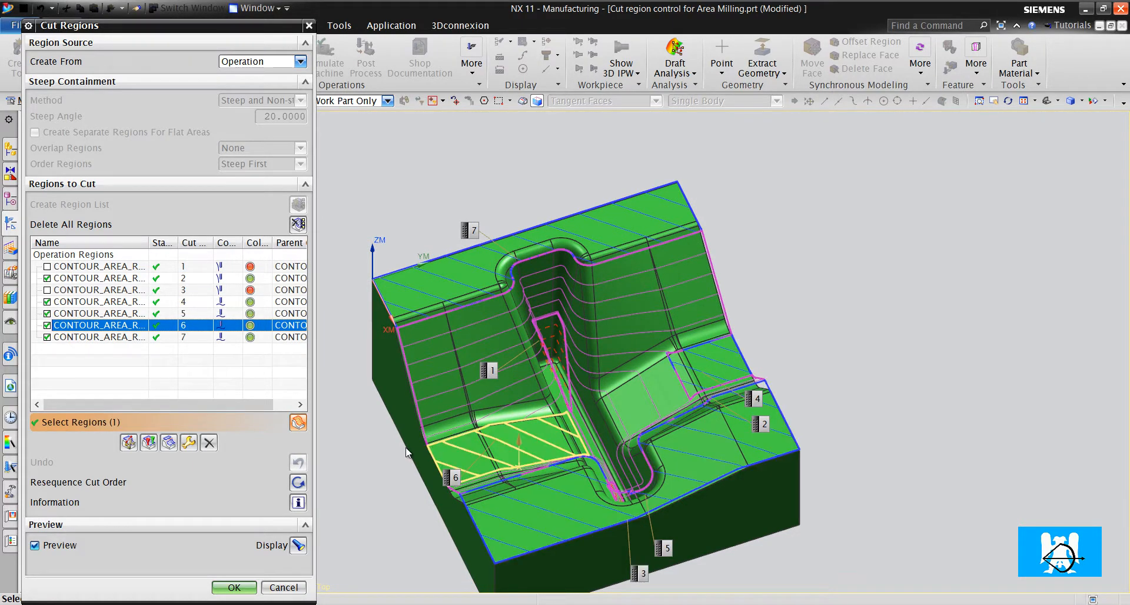
key("Down")
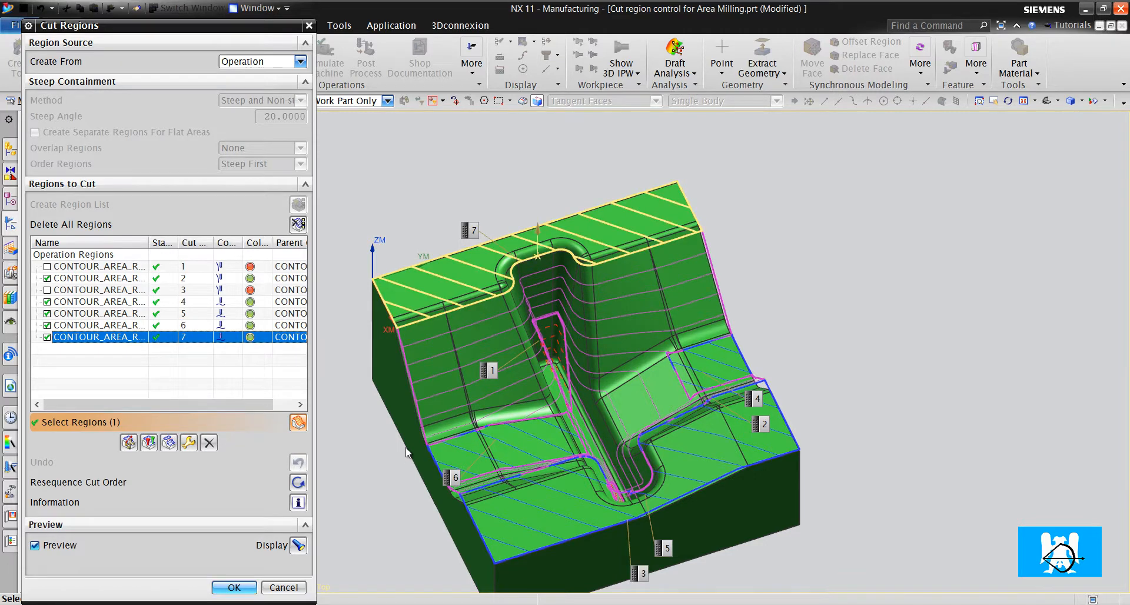
Accept the cut regions, generate the Contour Area tool path, and inspect the passes around the central pocket.
key("Return")
key("ctrl+g")
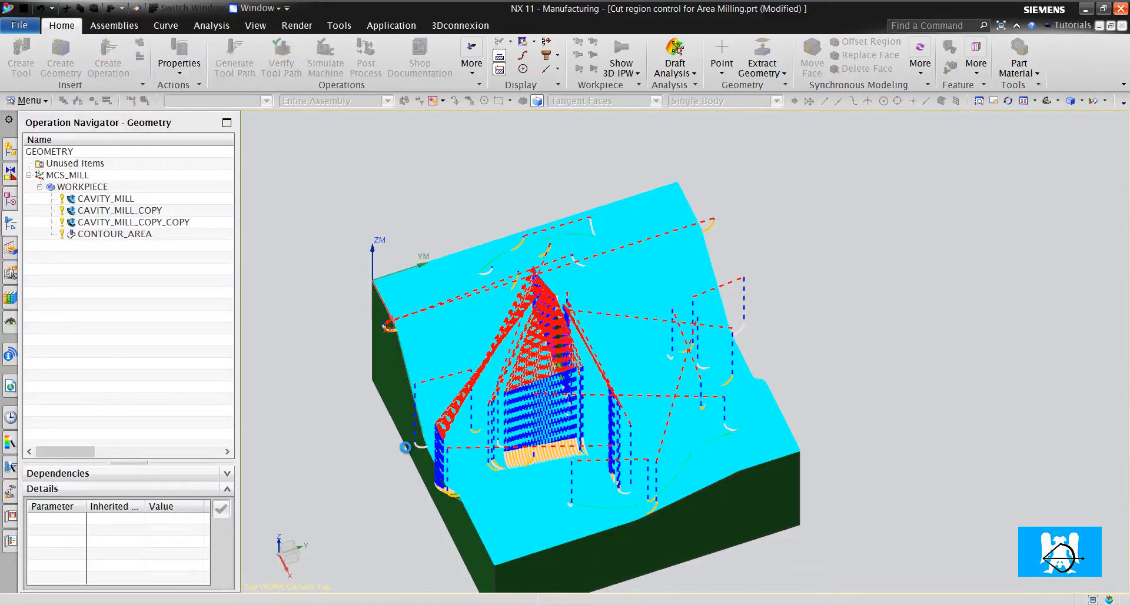
scroll(407, 451, "up", 8)
scroll(406, 448, "up", 3)
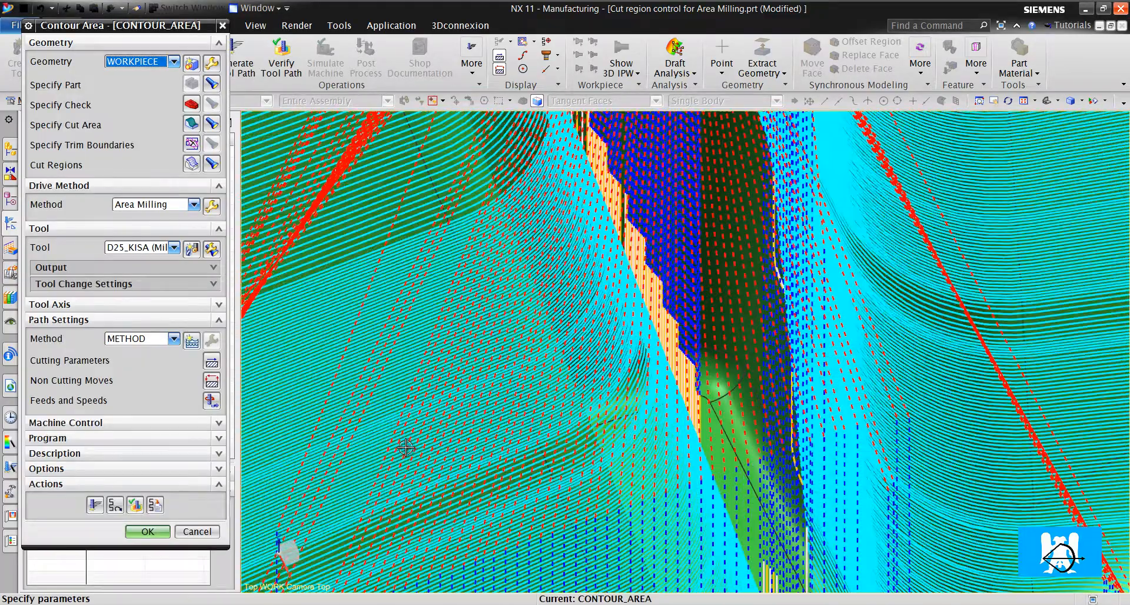
scroll(406, 448, "down", 8)
scroll(406, 448, "up", 4)
middle_click_drag(406, 448, 407, 448)
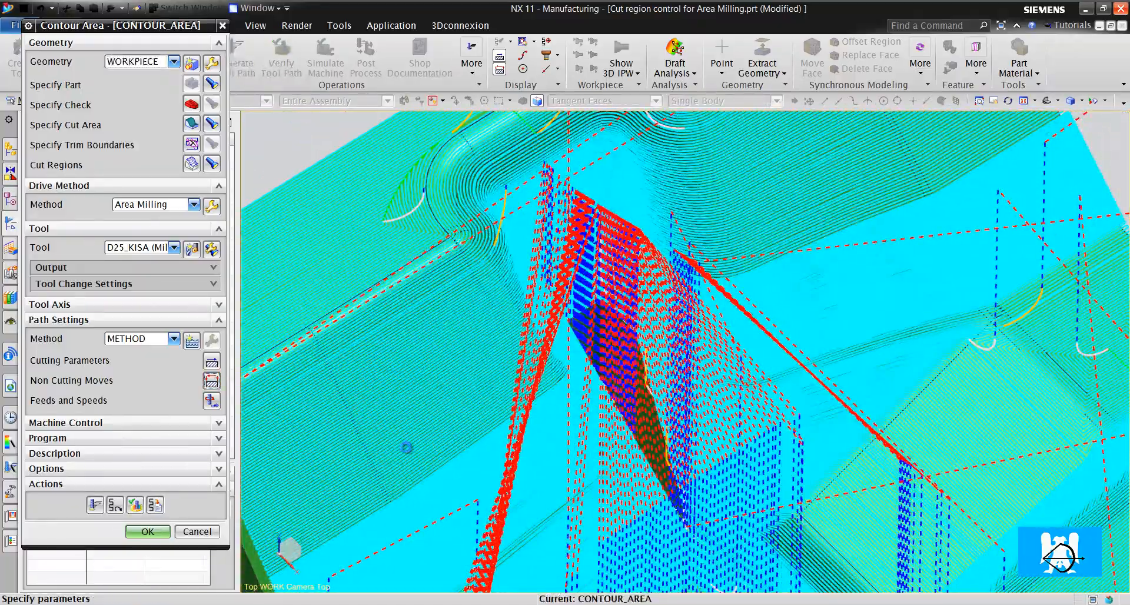
Set the between-regions traverse in the non cutting moves to Lowest Safe Z with a 1 mm distance, and regenerate the tool path.
middle_click(406, 448)
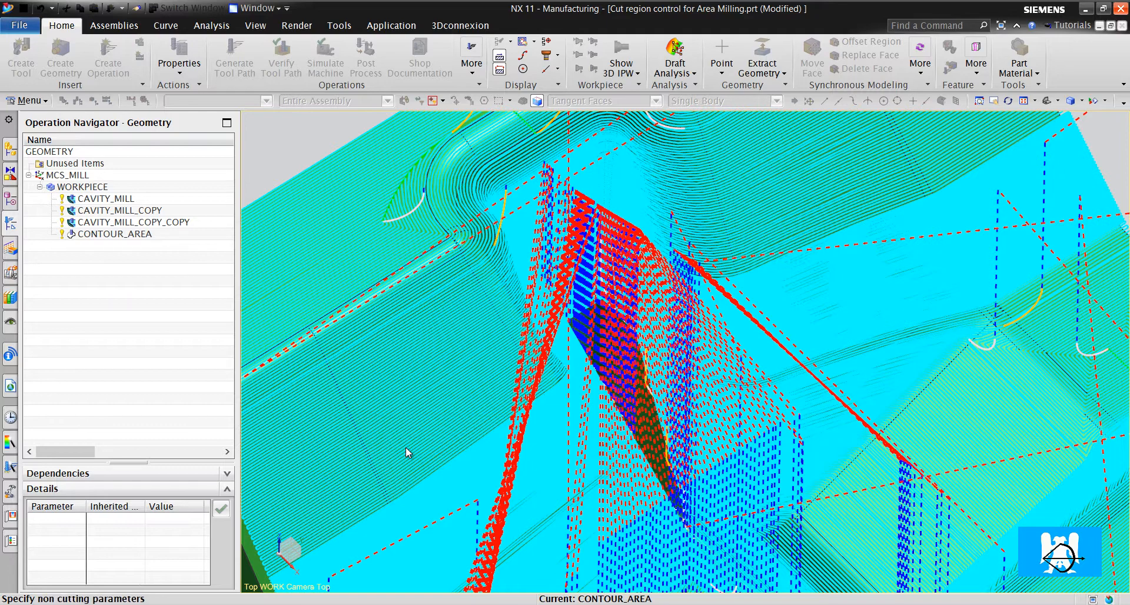
left_click(199, 58)
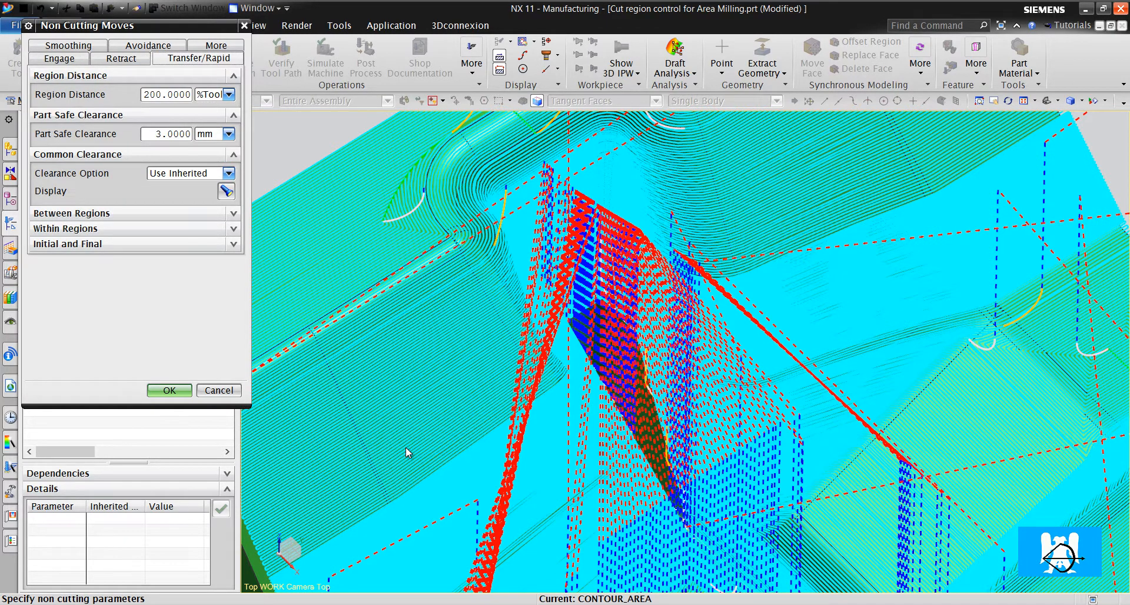
left_click(72, 213)
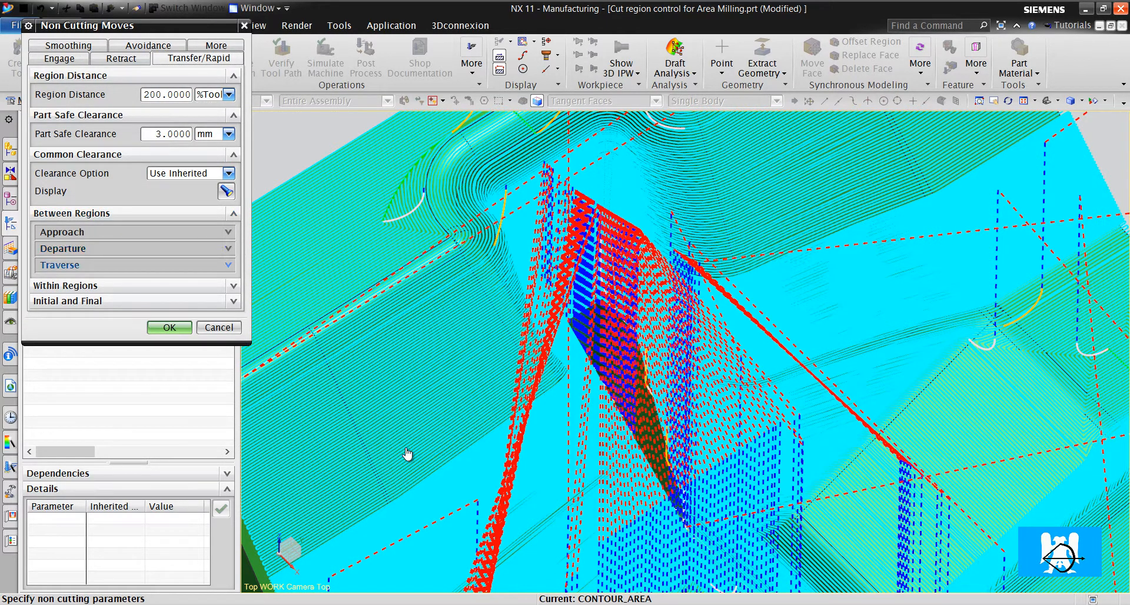
left_click(60, 265)
left_click(183, 284)
left_click(177, 304)
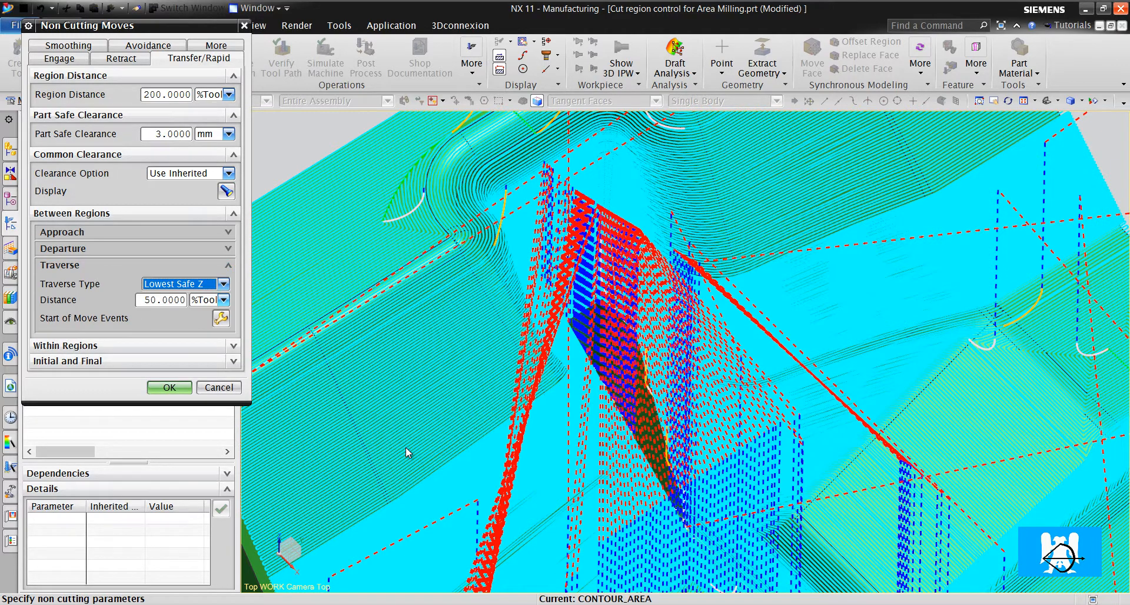
left_click(223, 300)
left_click(203, 321)
double_click(160, 299)
type("1")
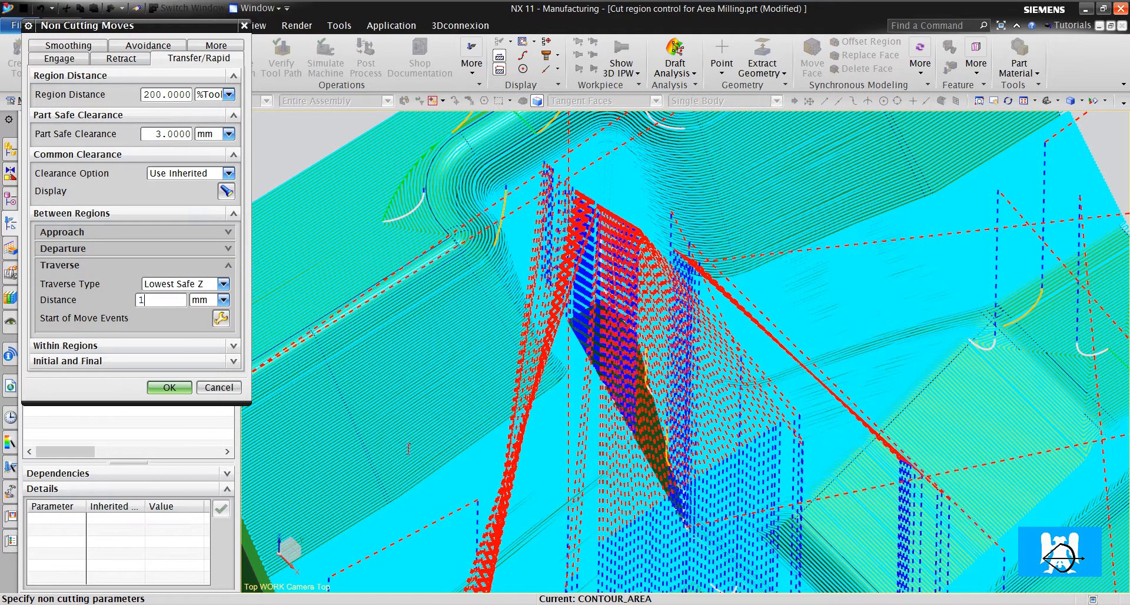
left_click(169, 388)
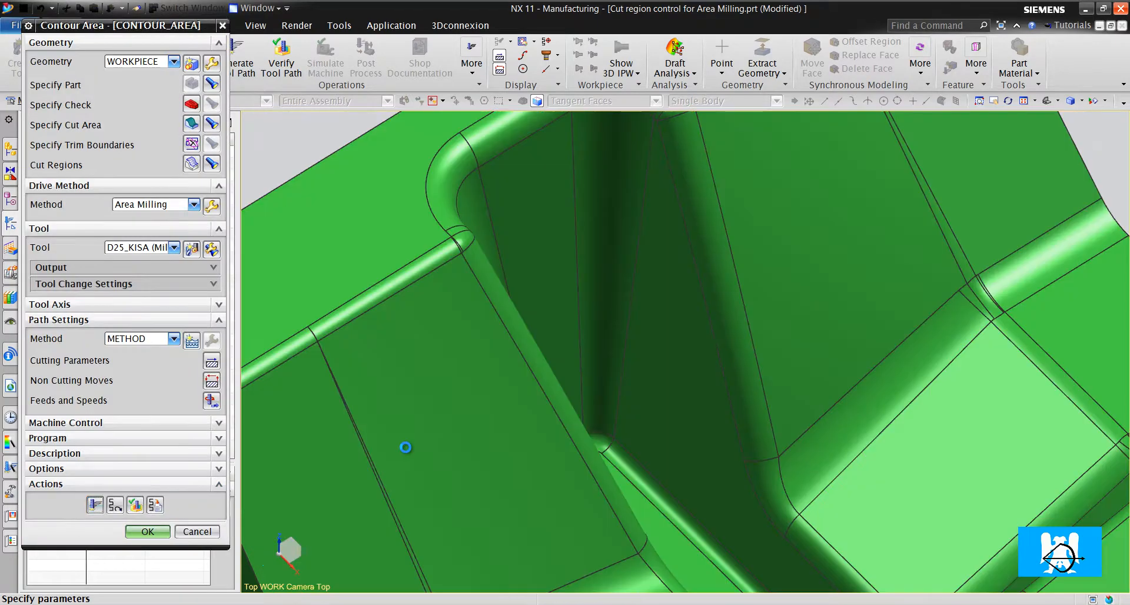
left_click(94, 505)
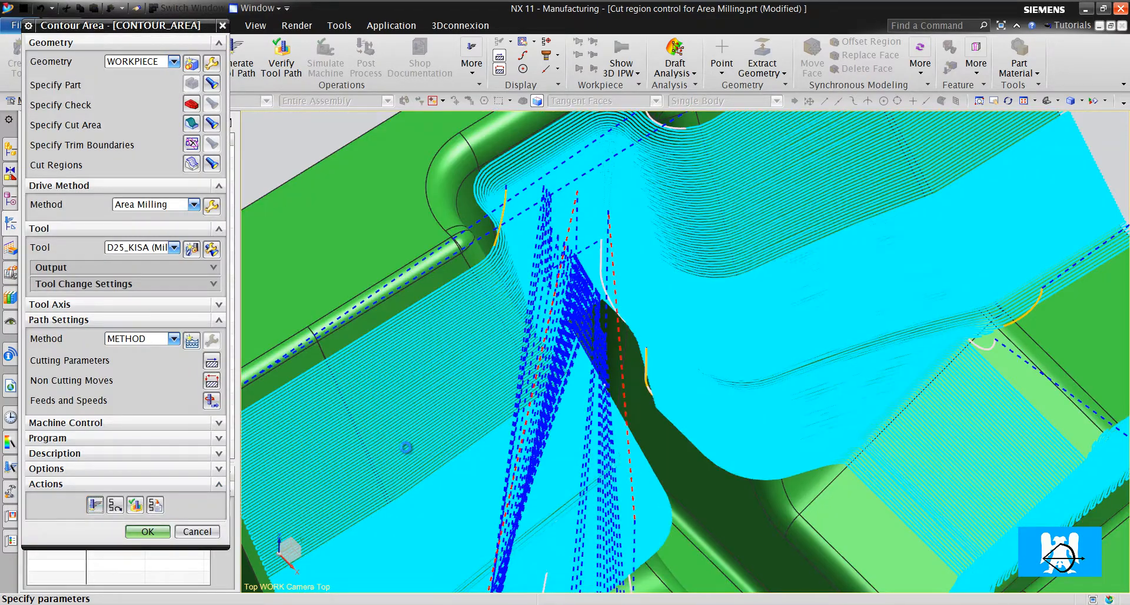
left_click(148, 531)
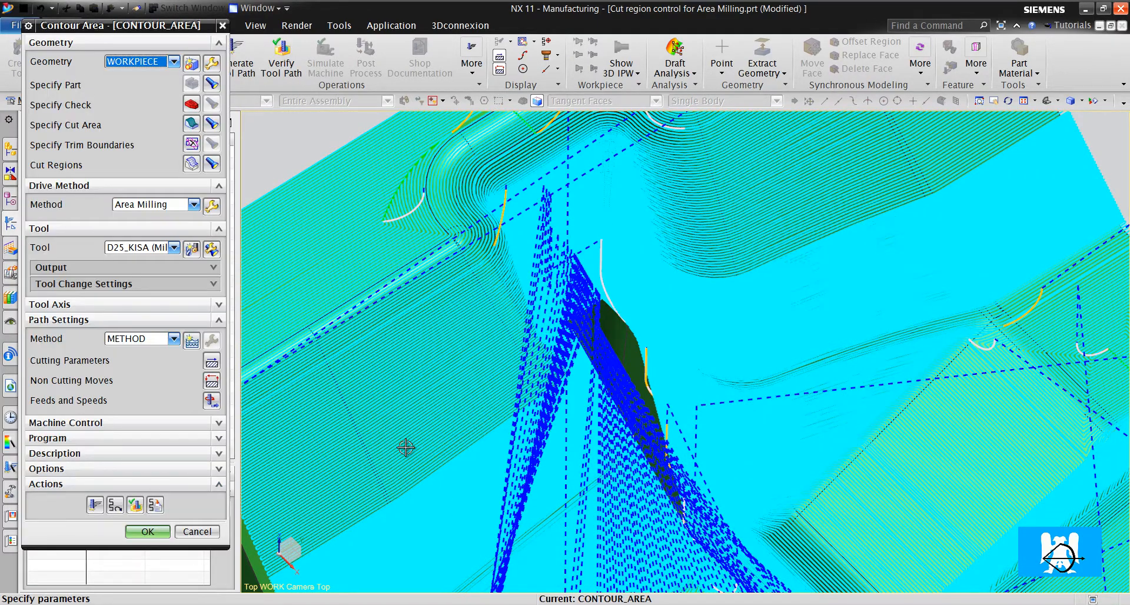
Examine the regenerated transfer moves and the cutting passes over the steep walls and the flat top face.
scroll(406, 447, "down", 4)
scroll(405, 448, "up", 5)
middle_click_drag(406, 447, 405, 448)
scroll(405, 447, "down", 4)
scroll(406, 447, "up", 5)
scroll(406, 447, "up", 3)
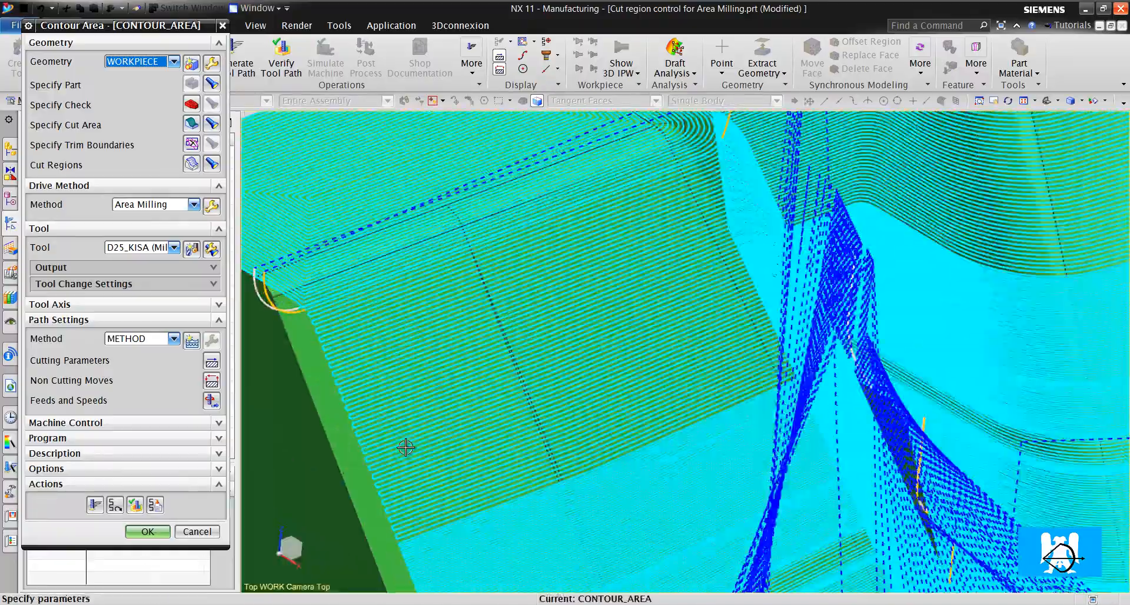
scroll(406, 448, "down", 5)
scroll(405, 447, "up", 6)
scroll(405, 447, "down", 5)
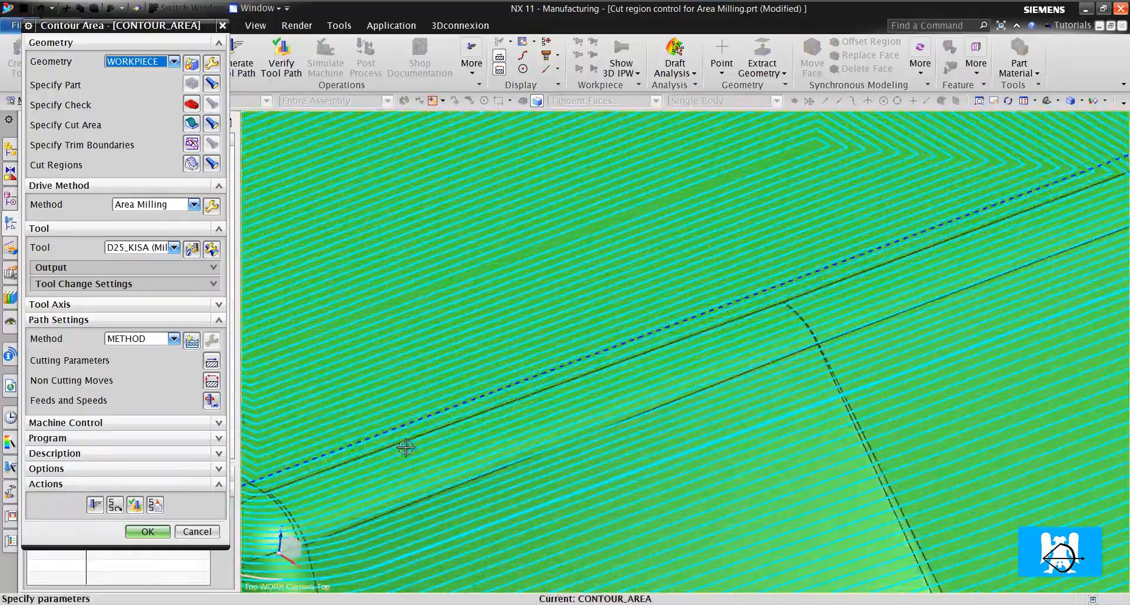
scroll(405, 447, "up", 5)
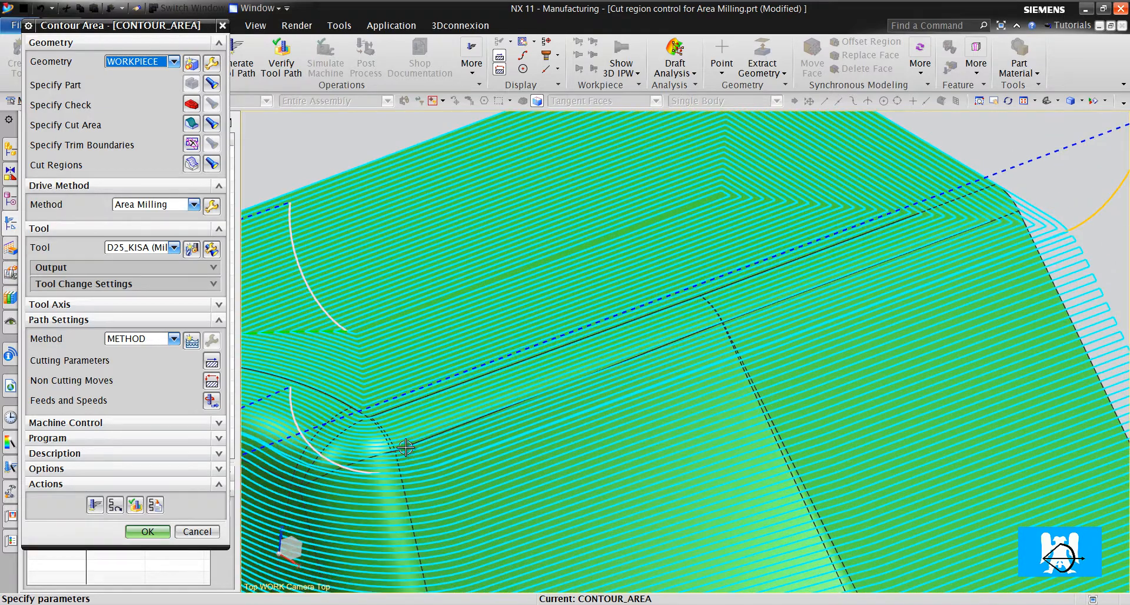
left_click(211, 360)
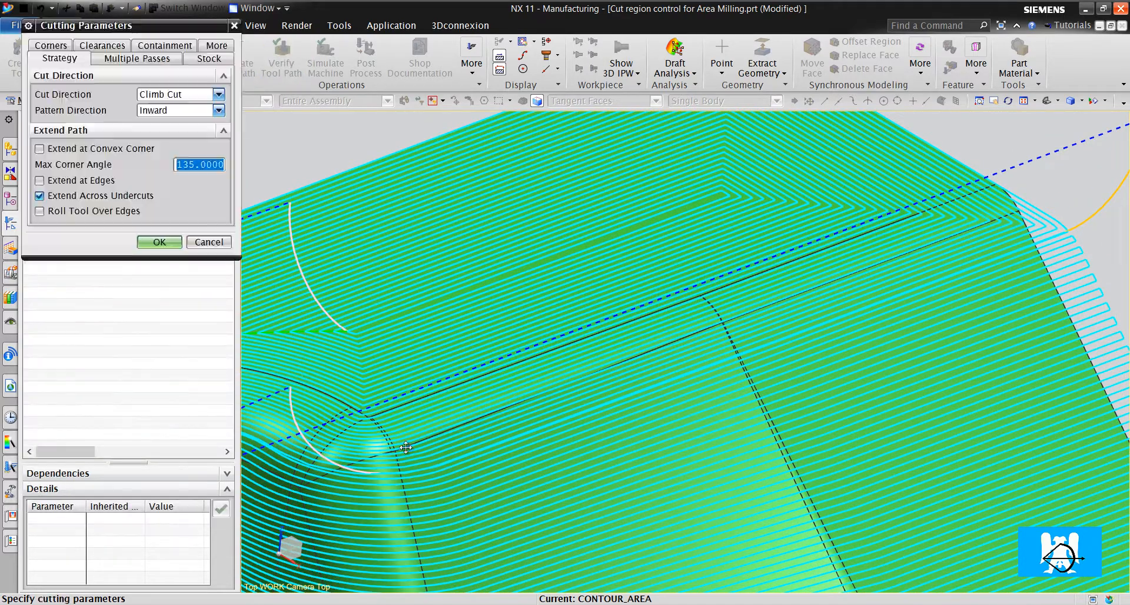
key("Escape")
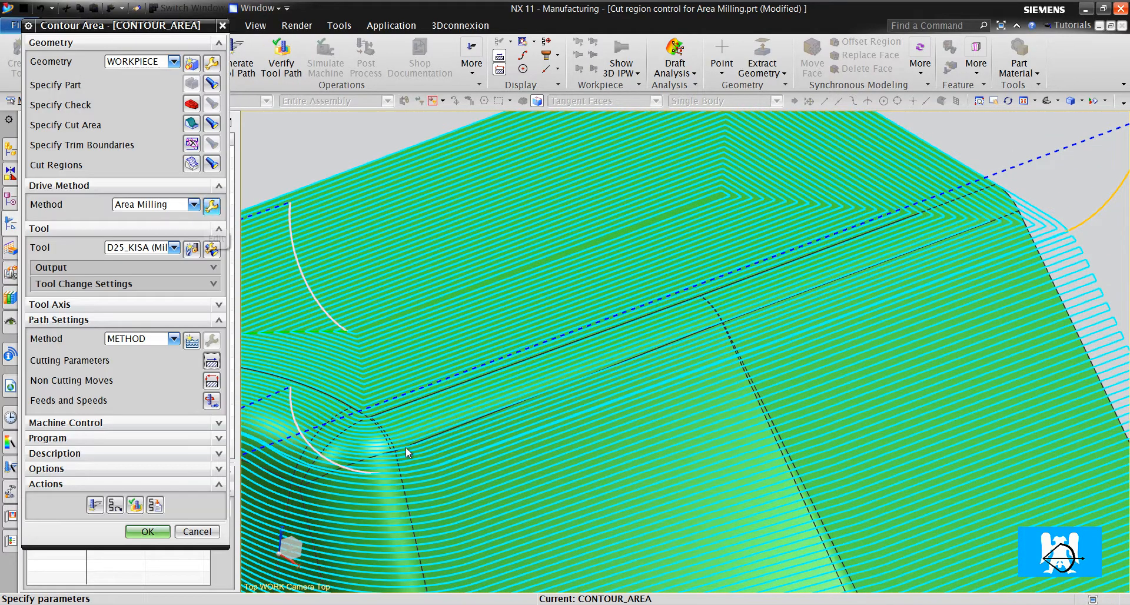
key("Escape")
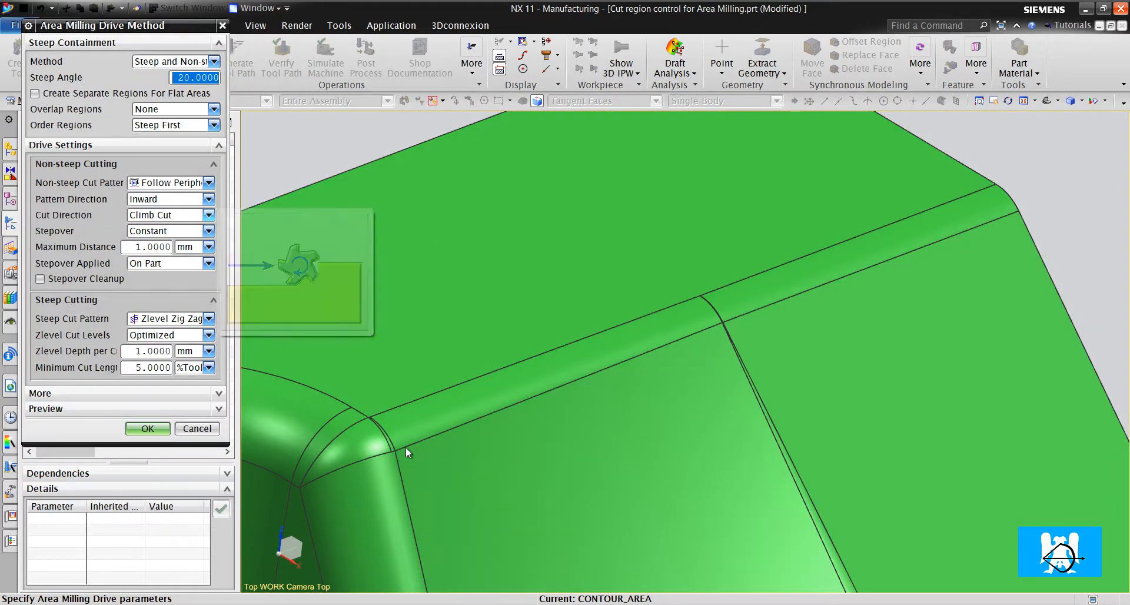
Set the non-steep cut pattern of the Area Milling drive method to Zig Zag and regenerate the tool path.
left_click(209, 183)
key("Down")
key("Return")
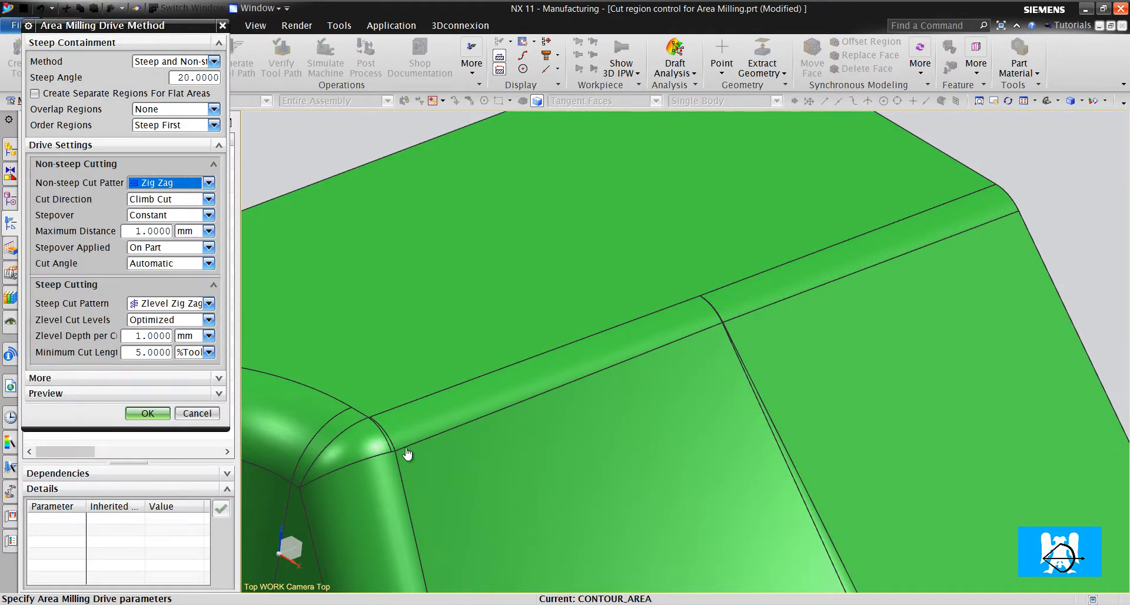
key("Return")
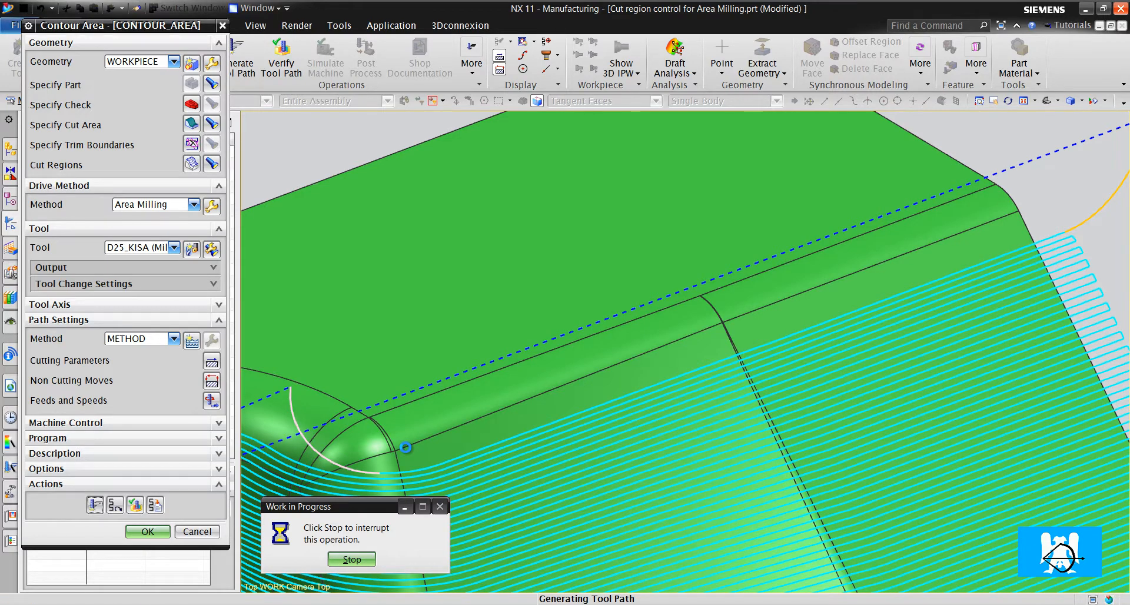
Examine the regenerated Zig Zag passes over the walls, pocket and flat faces, and accept the Contour Area operation.
scroll(406, 447, "down", 5)
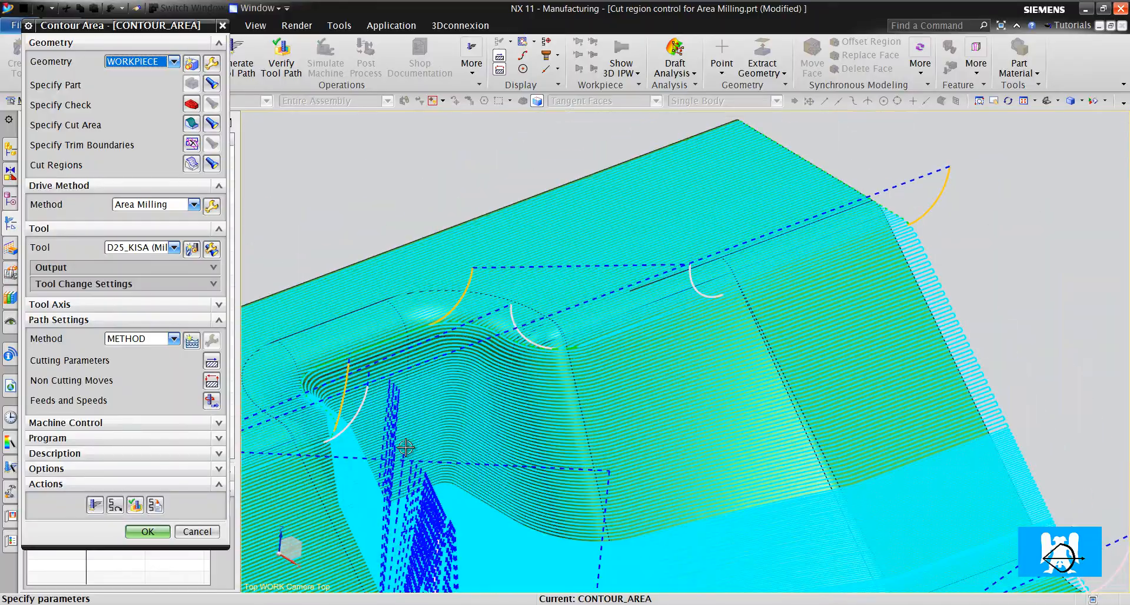
scroll(407, 447, "down", 2)
scroll(407, 447, "up", 8)
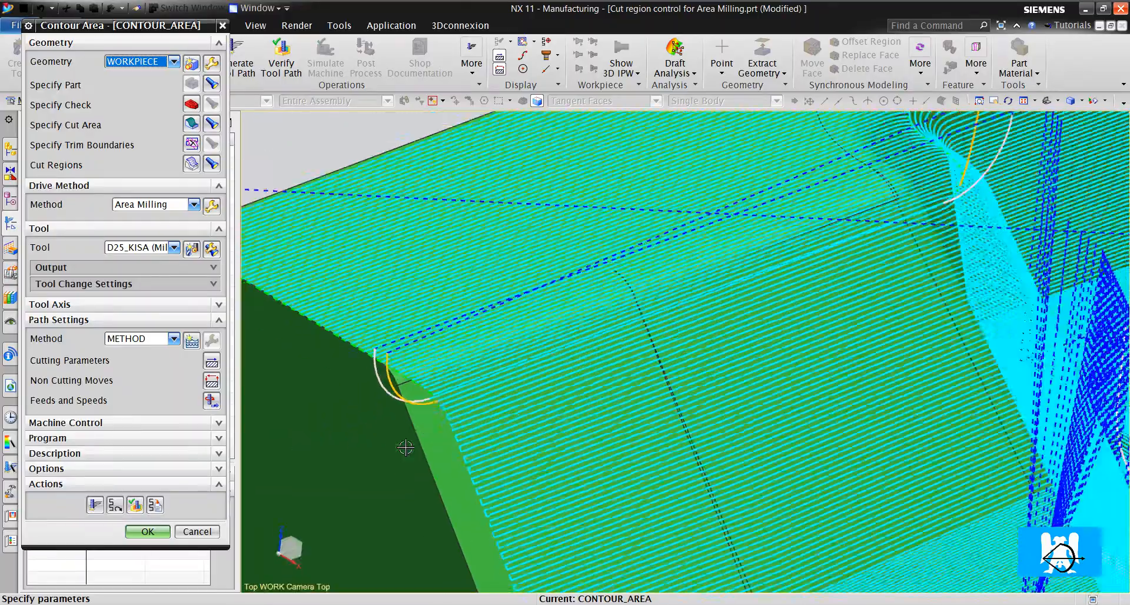
scroll(406, 447, "down", 3)
middle_click_drag(404, 448, 405, 449)
scroll(406, 447, "up", 6)
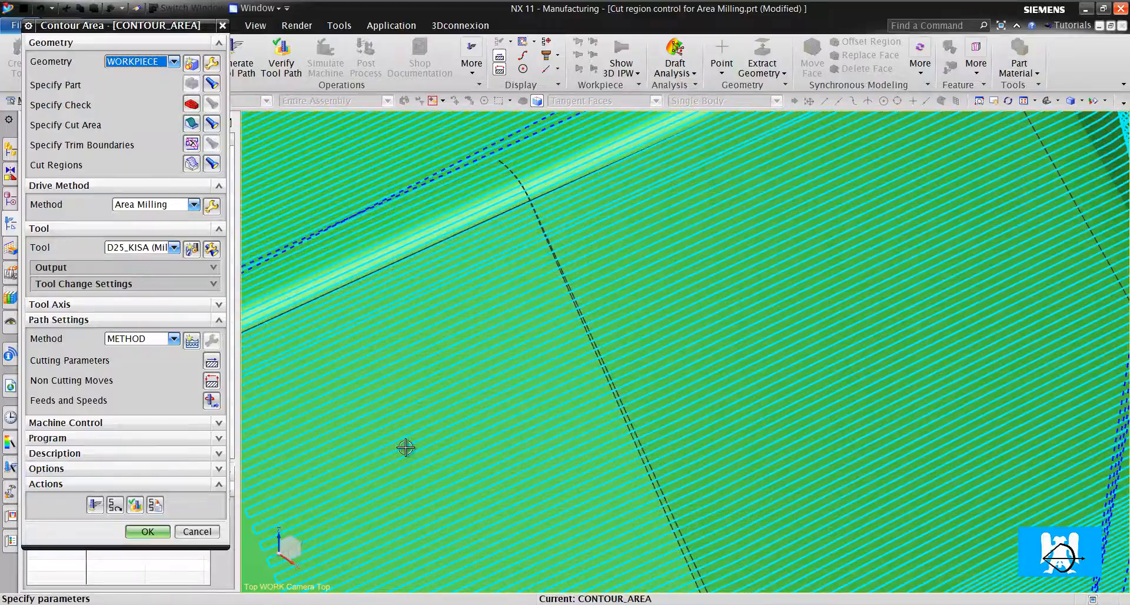
scroll(405, 448, "down", 2)
scroll(406, 447, "down", 2)
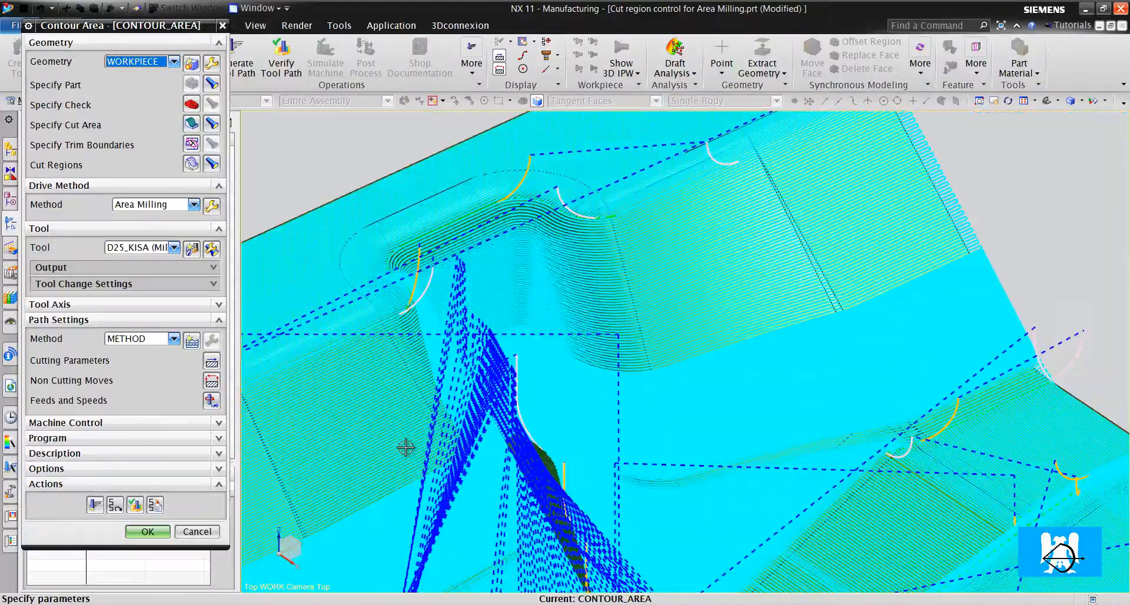
scroll(405, 447, "up", 4)
scroll(406, 447, "down", 4)
scroll(405, 448, "up", 4)
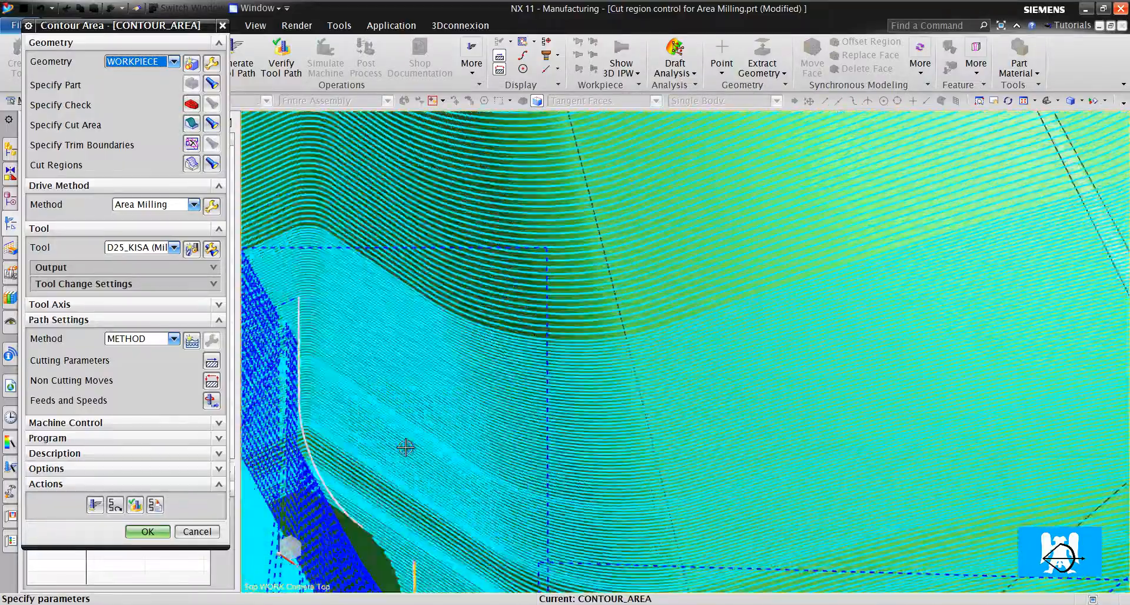
scroll(405, 447, "down", 3)
middle_click_drag(405, 448, 405, 447)
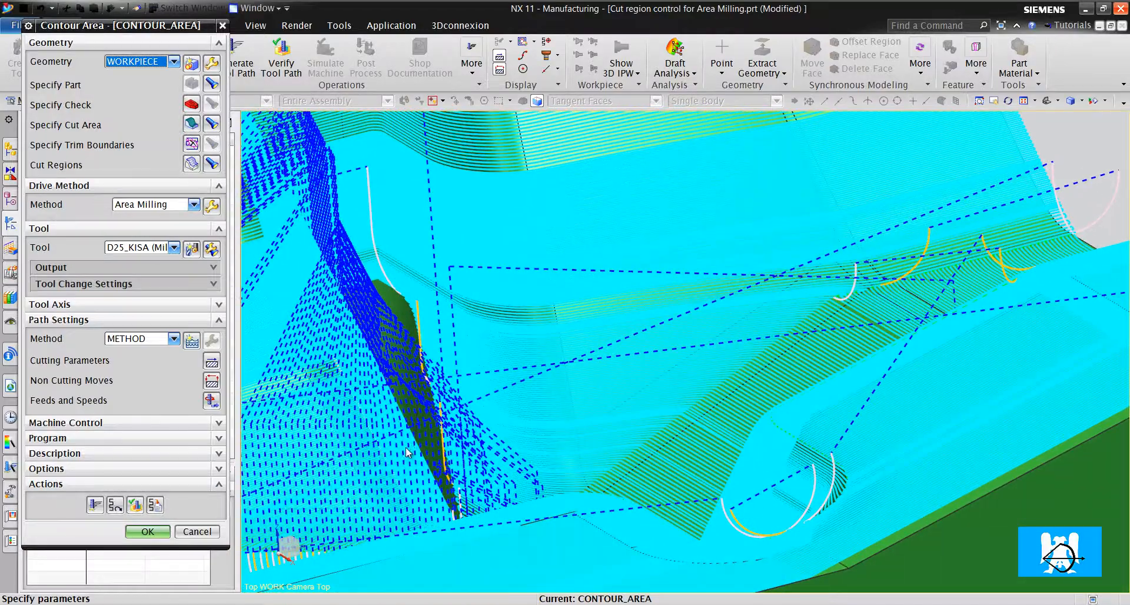
middle_click(405, 452)
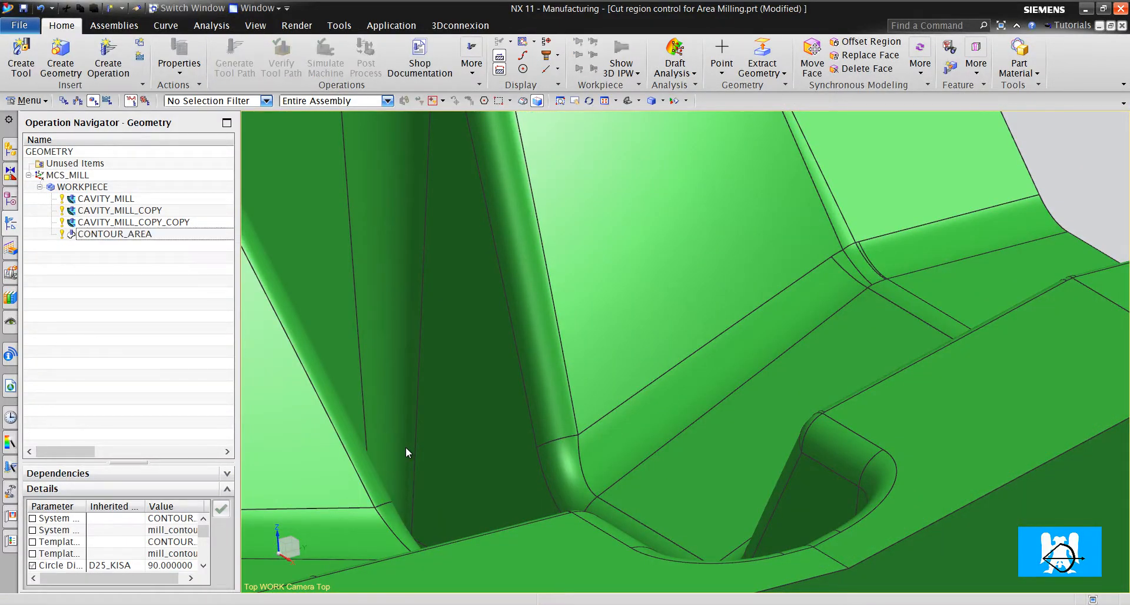
Duplicate the CONTOUR_AREA operation within WORKPIECE and open the copy for editing.
middle_click_drag(406, 451, 407, 452)
right_click(406, 451)
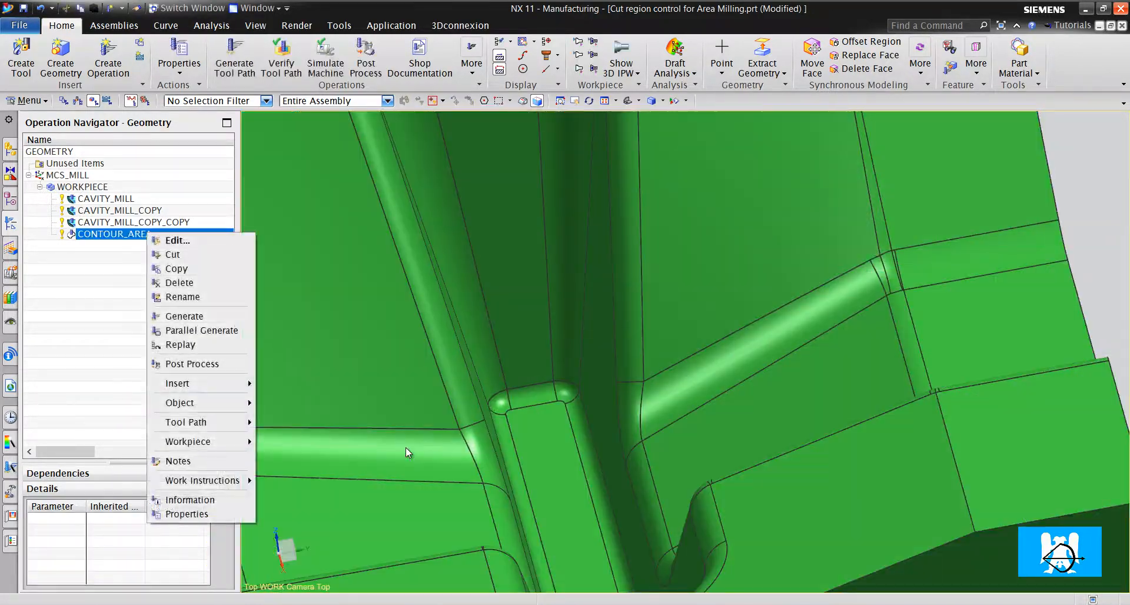
key("Escape")
right_click(407, 452)
key("Down")
key("Down")
key("Down")
key("Down")
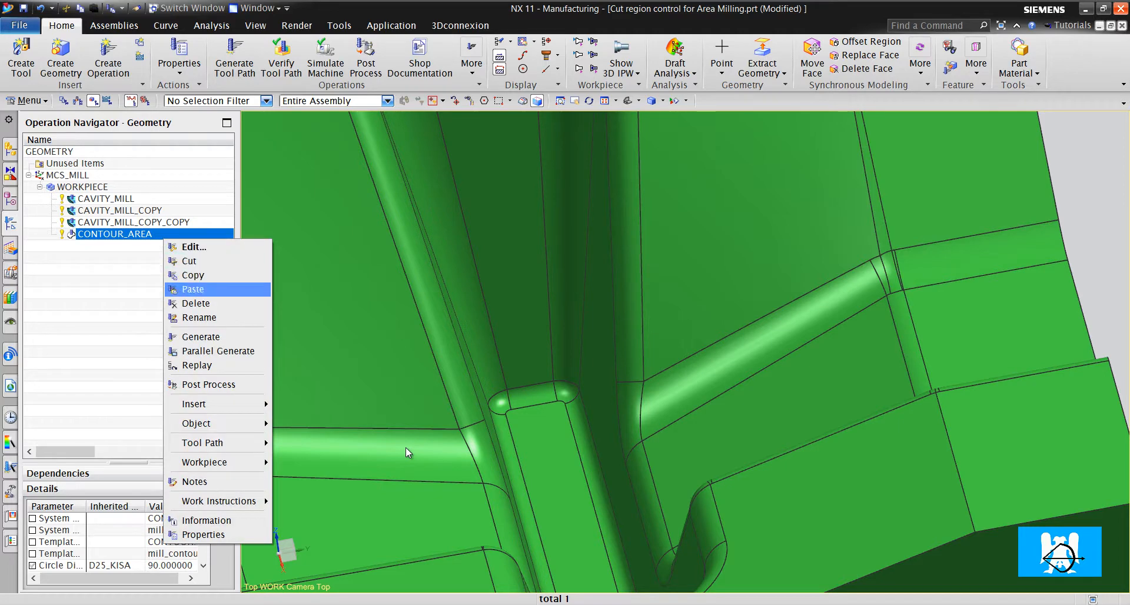
key("Return")
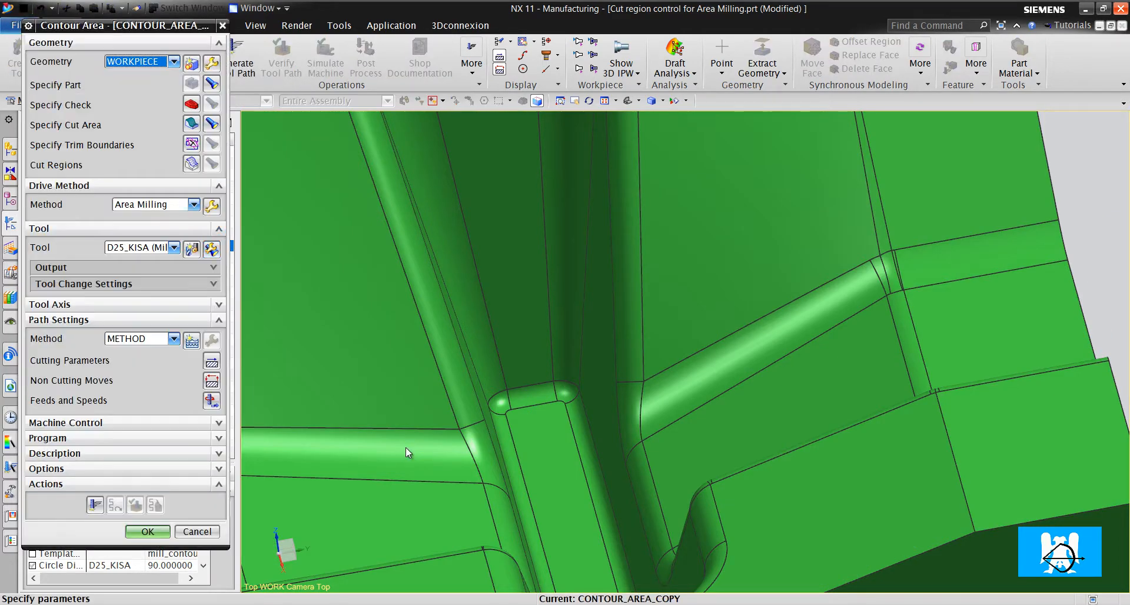
Set the copy's cut regions to be created from Import, filter the deferred regions by Collision status, and create the region list.
key("alt+Down")
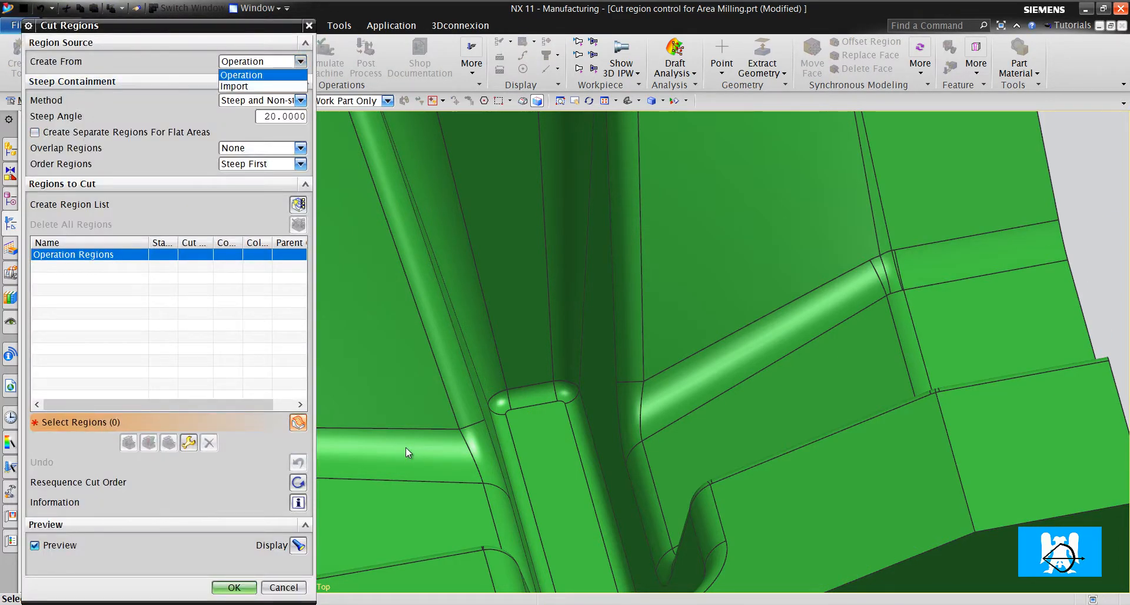
key("Down")
key("Return")
key("Tab")
key("Tab")
key("Tab")
key("alt+Down")
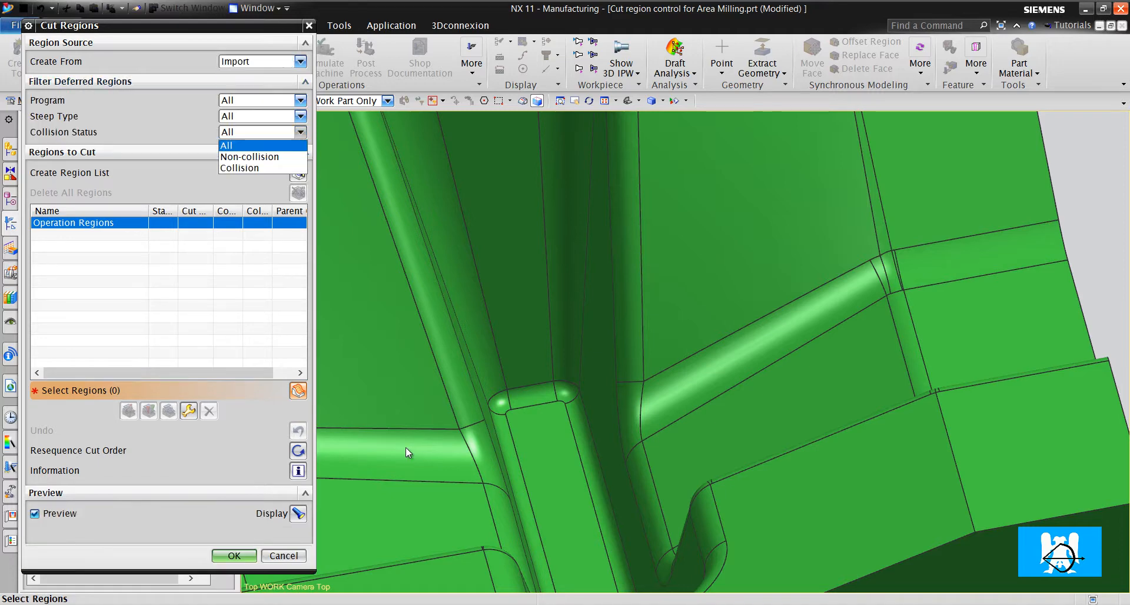
key("Down")
key("Down")
key("Return")
left_click(298, 173)
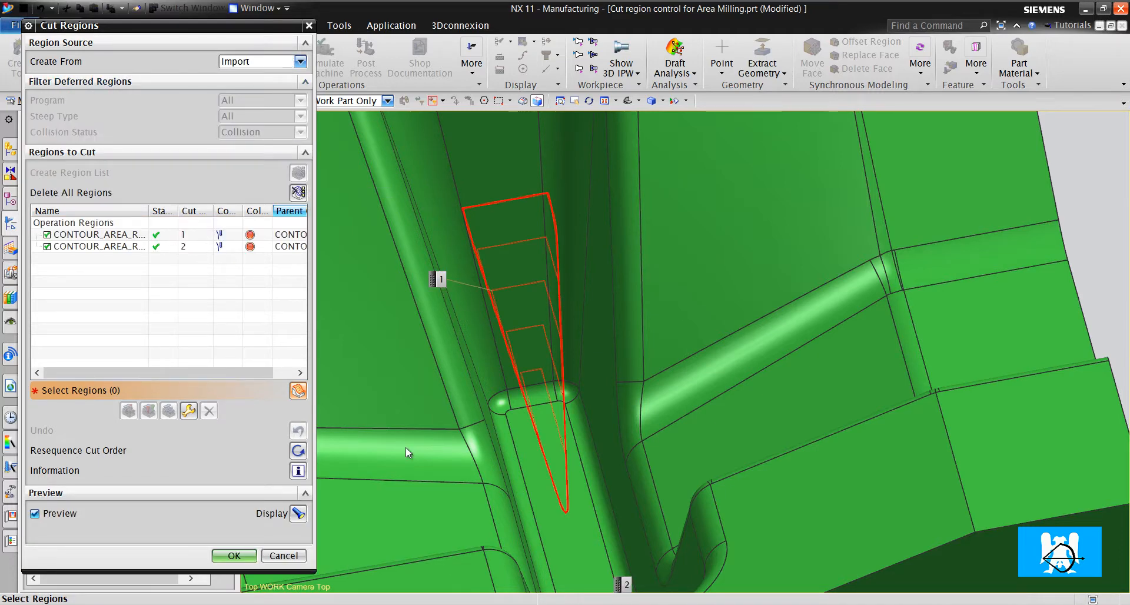
Apply Tool Collision Avoidance to both imported cut regions using the D25_UZUN tool.
scroll(606, 178, "down", 2)
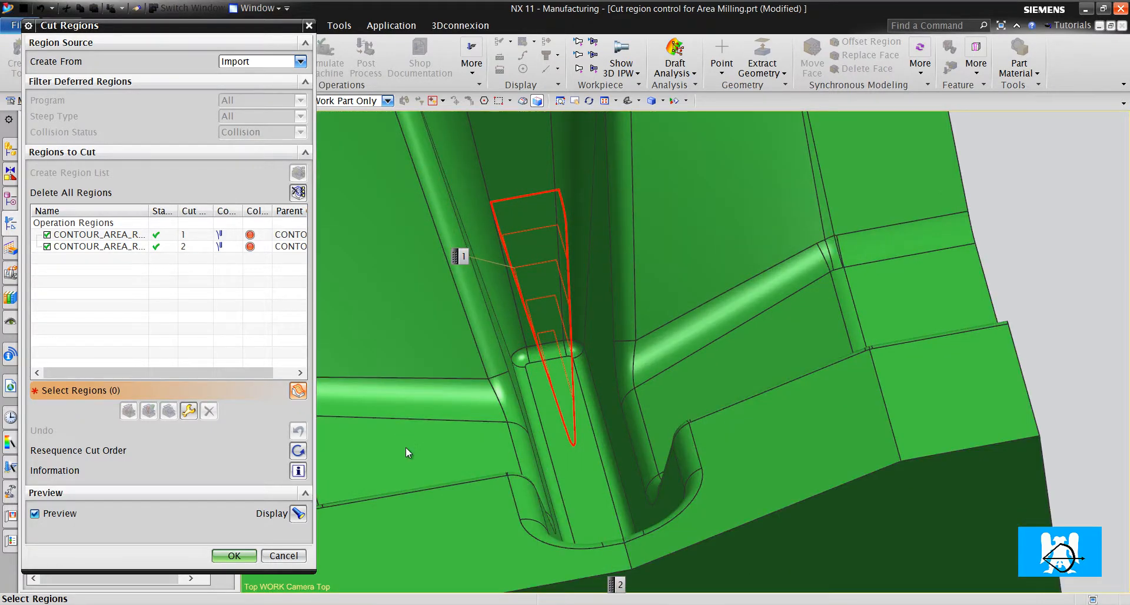
left_click(99, 235)
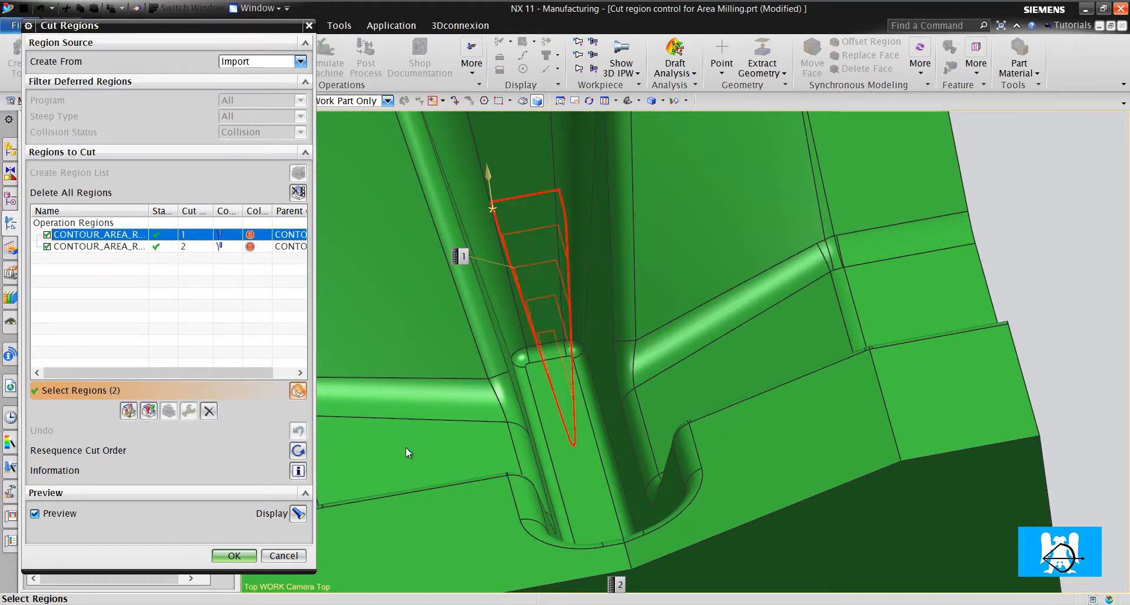
left_click(99, 246, "shift")
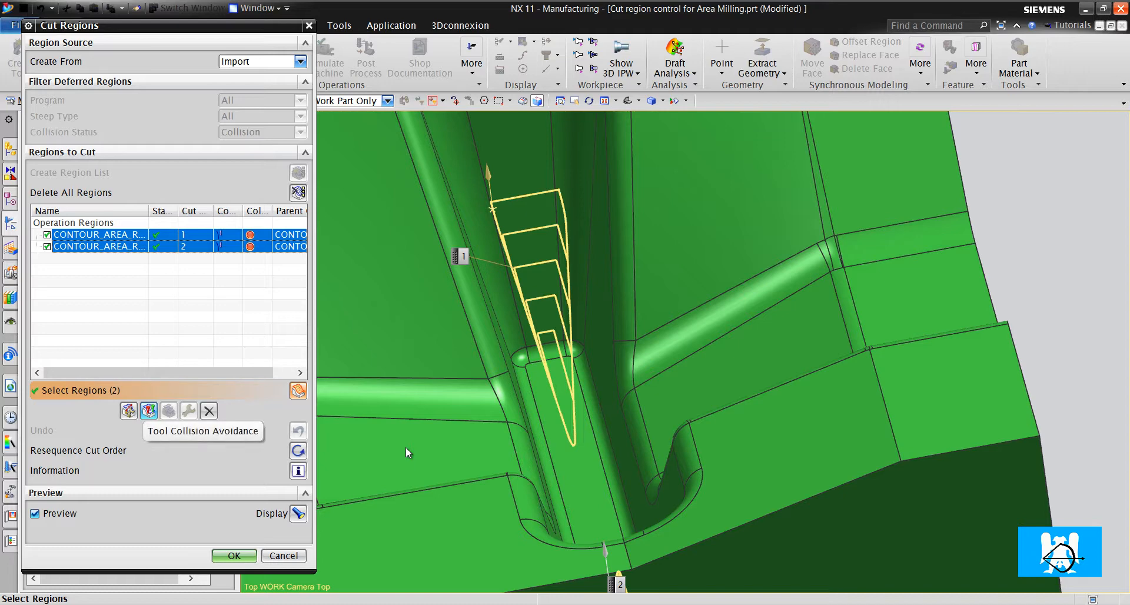
left_click(149, 410)
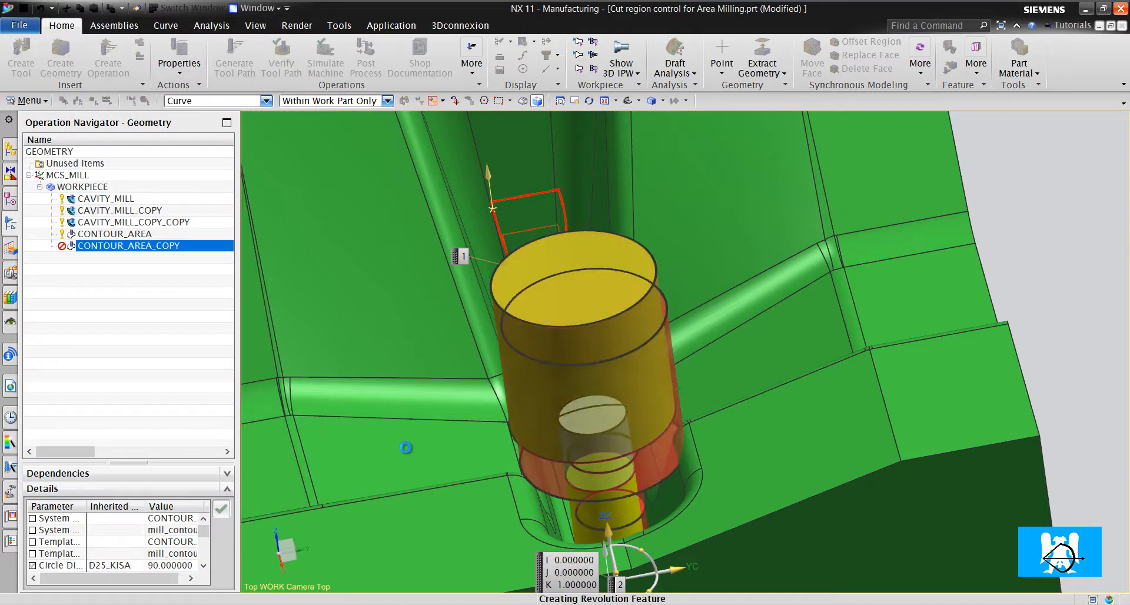
left_click(174, 62)
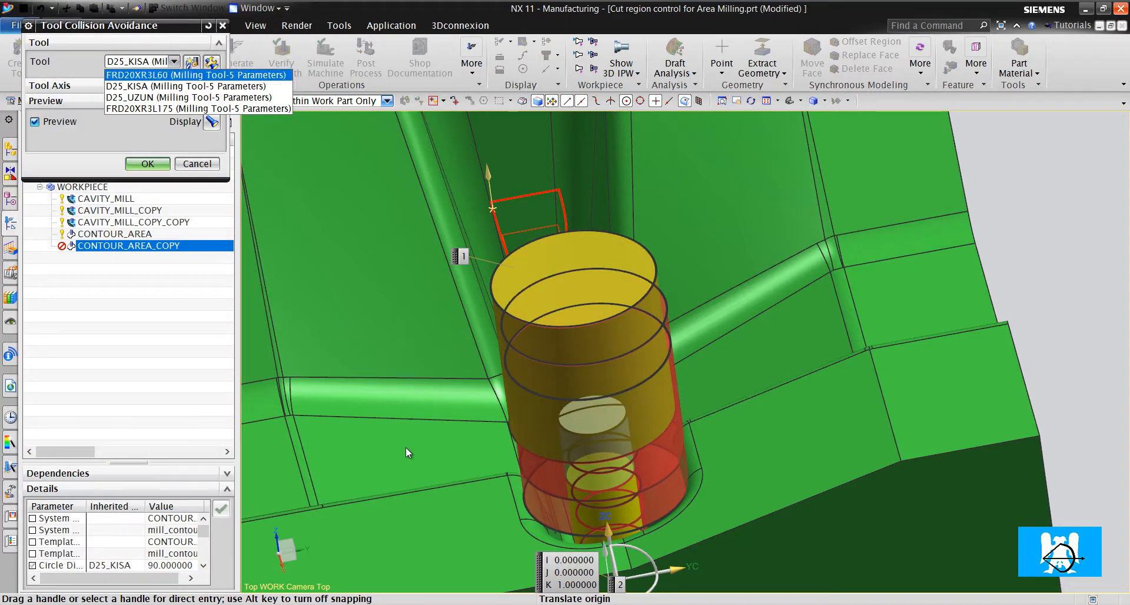
left_click(198, 97)
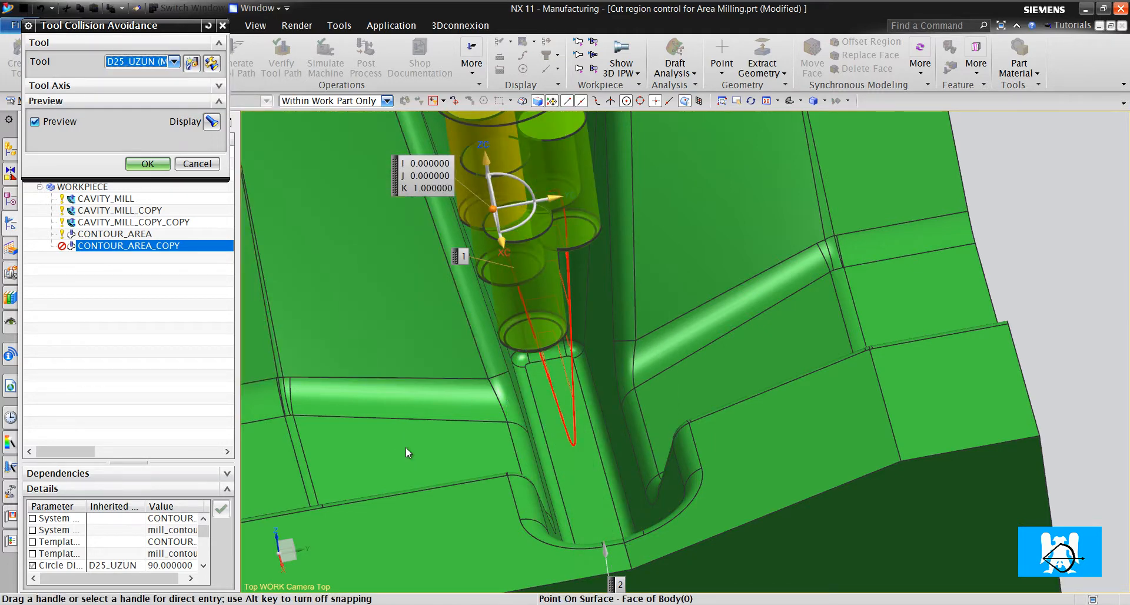
left_click(147, 164)
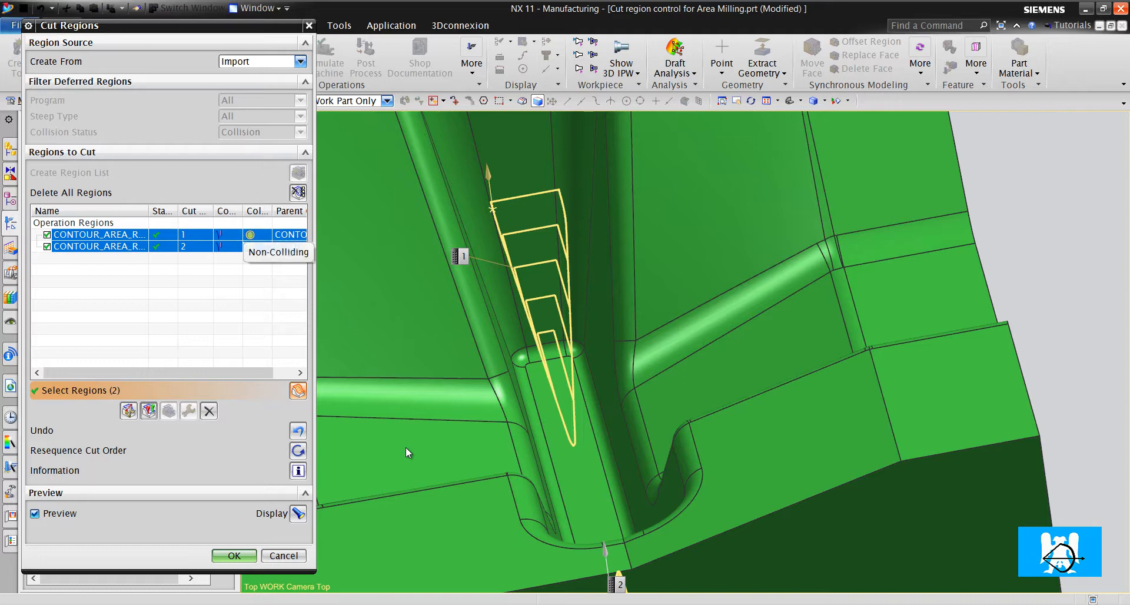
Accept the cut regions, generate the tool path of the copied operation, and accept the operation.
middle_click(408, 453)
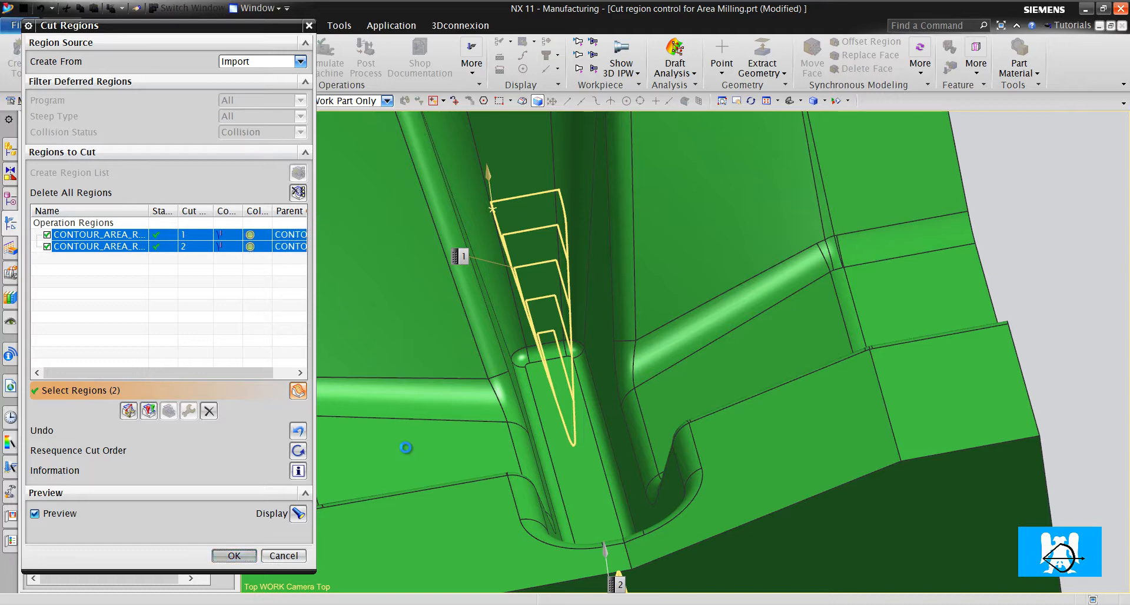
middle_click(408, 452)
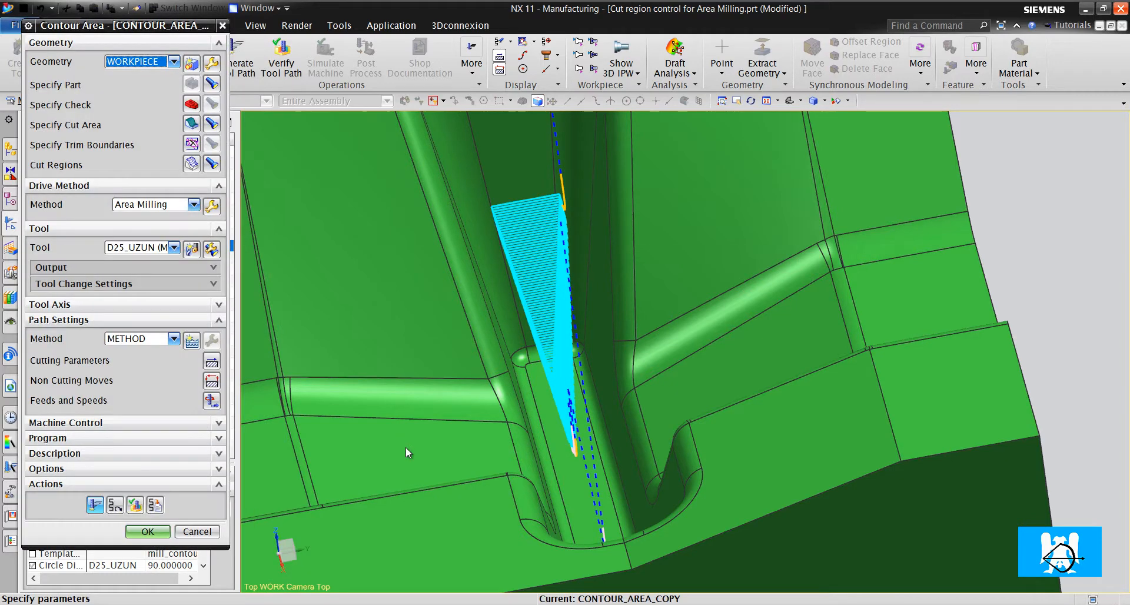
middle_click(408, 453)
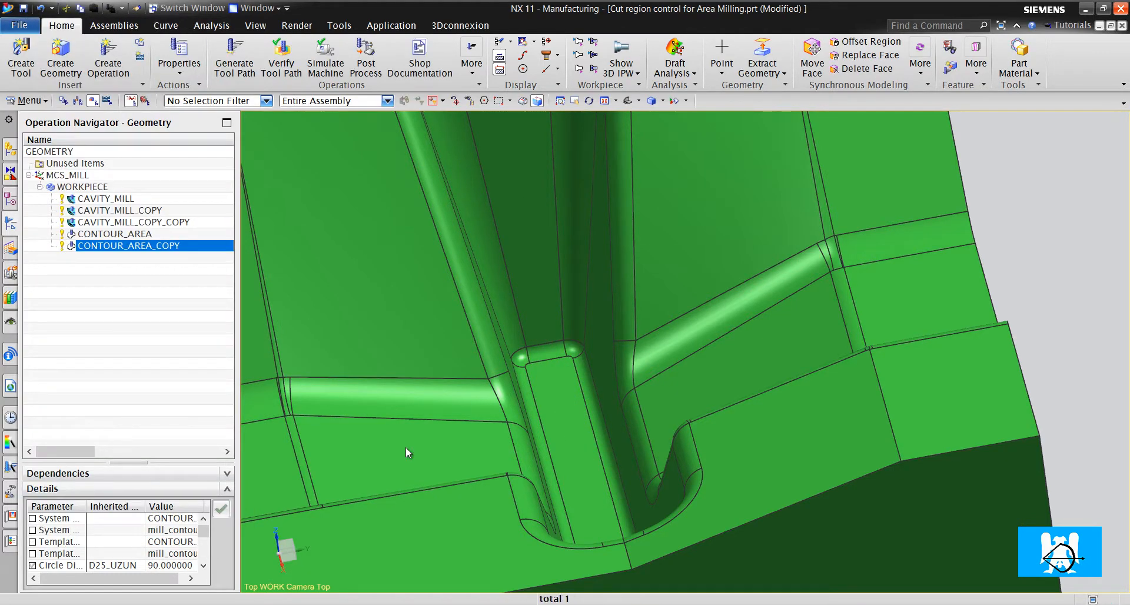
Display the tool paths of CONTOUR_AREA and CONTOUR_AREA_COPY together and examine how their passes meet inside the central pocket.
key("shift+Up")
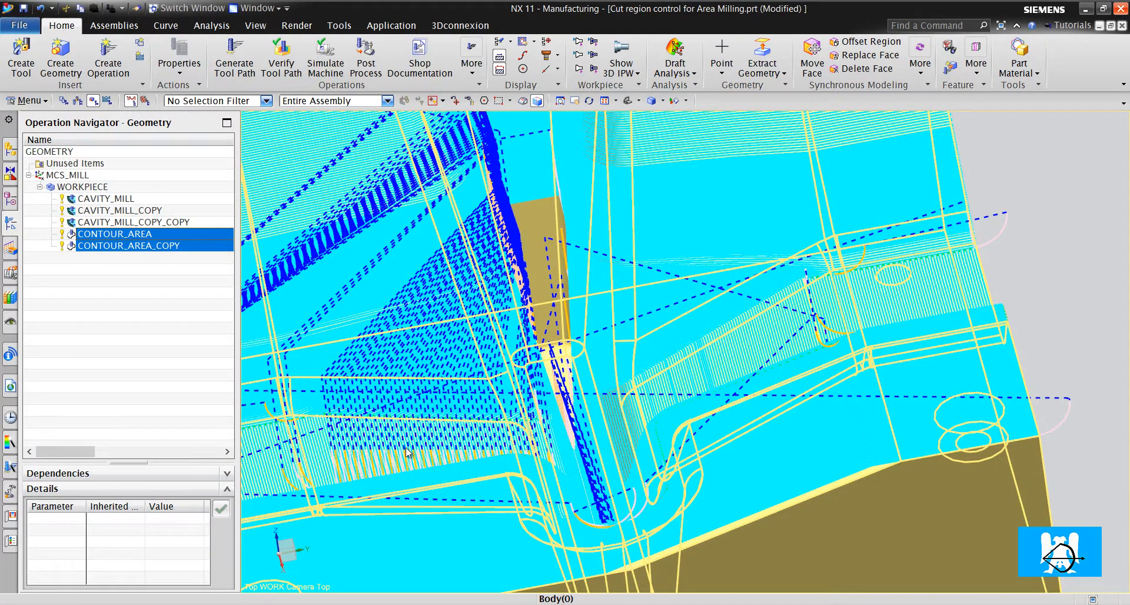
key("Escape")
key("Down")
key("shift+Up")
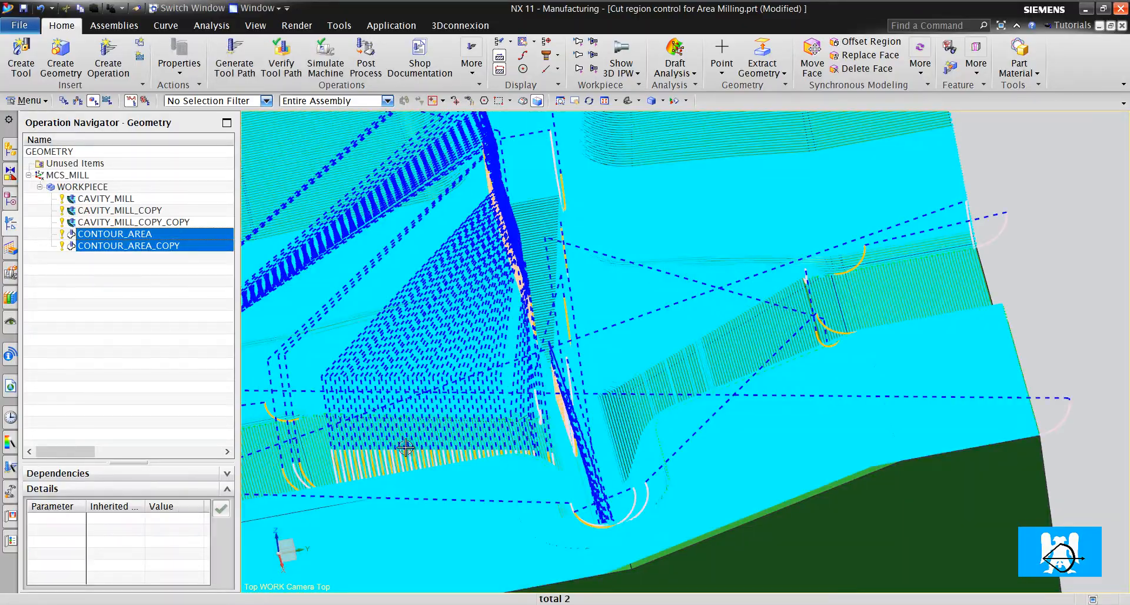
scroll(406, 448, "up", 6)
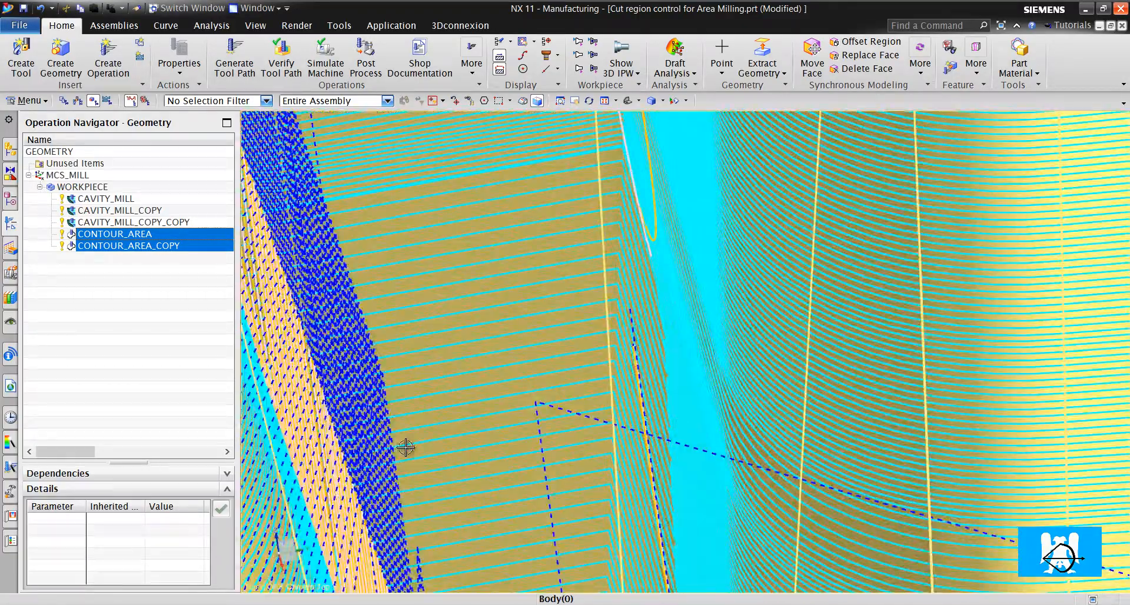
scroll(406, 447, "up", 5)
scroll(406, 447, "down", 9)
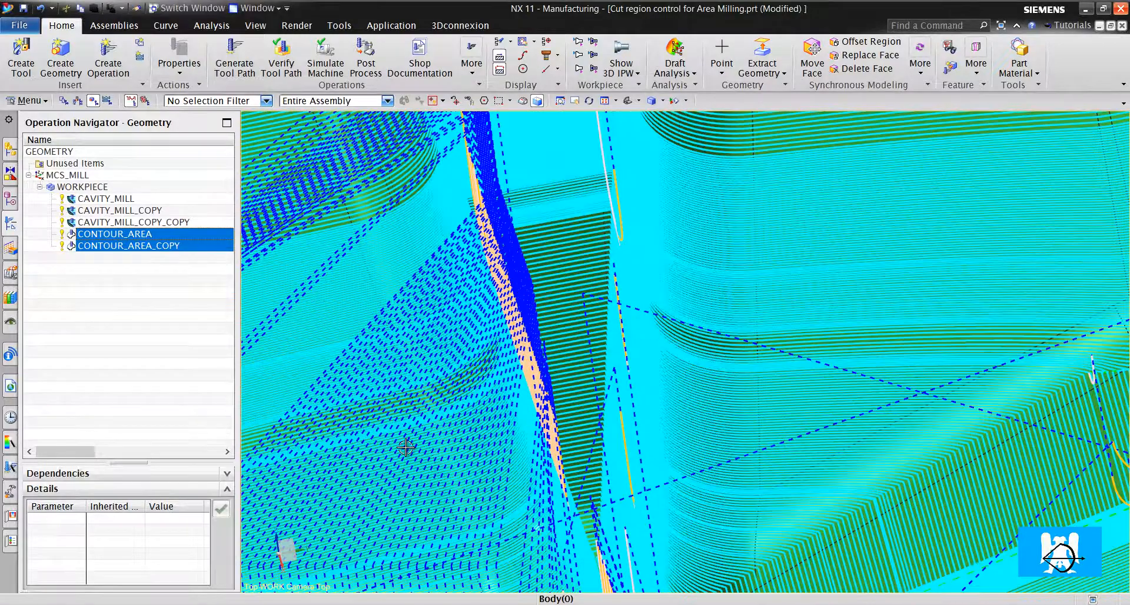
scroll(406, 447, "down", 5)
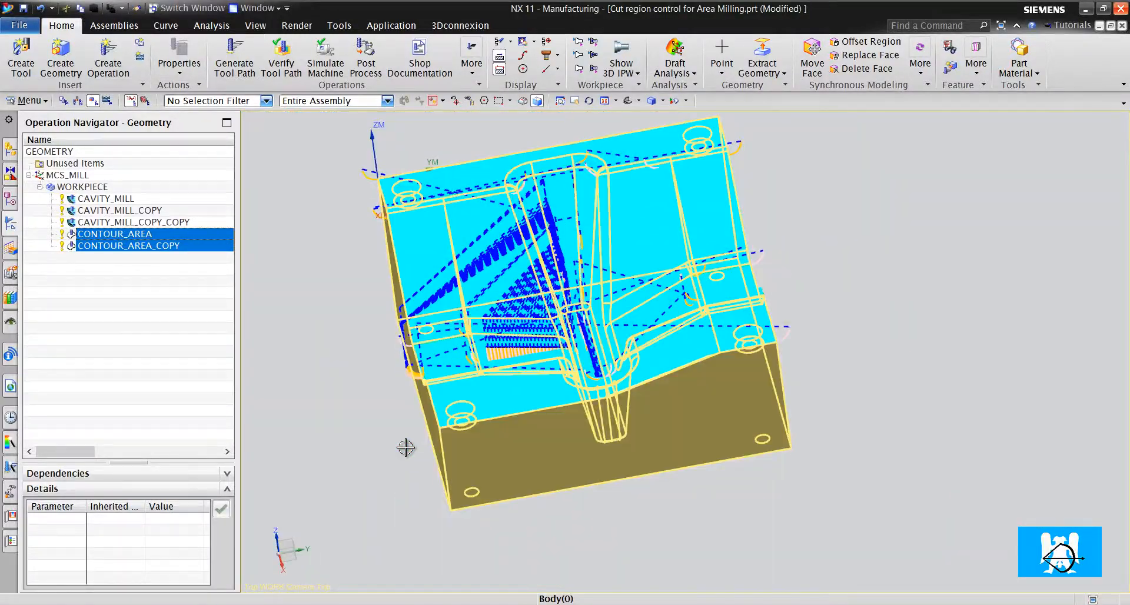
scroll(406, 447, "up", 2)
Display the CONTOUR_AREA and CONTOUR_AREA_COPY tool paths one at a time to compare their coverage of the pocket, and clear the selection.
key("Escape")
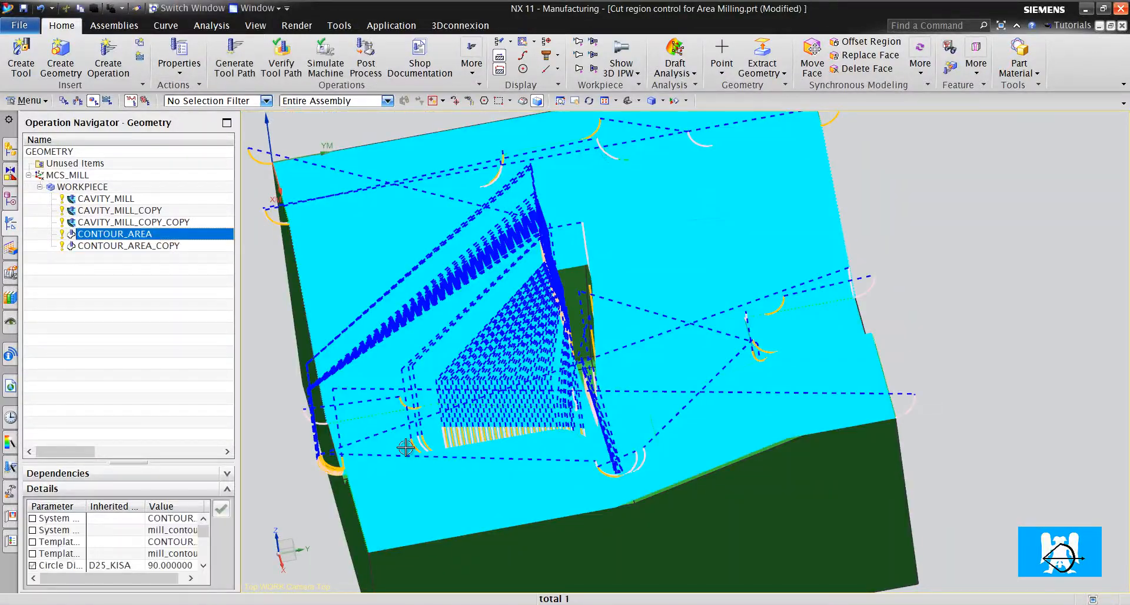
scroll(406, 448, "up", 6)
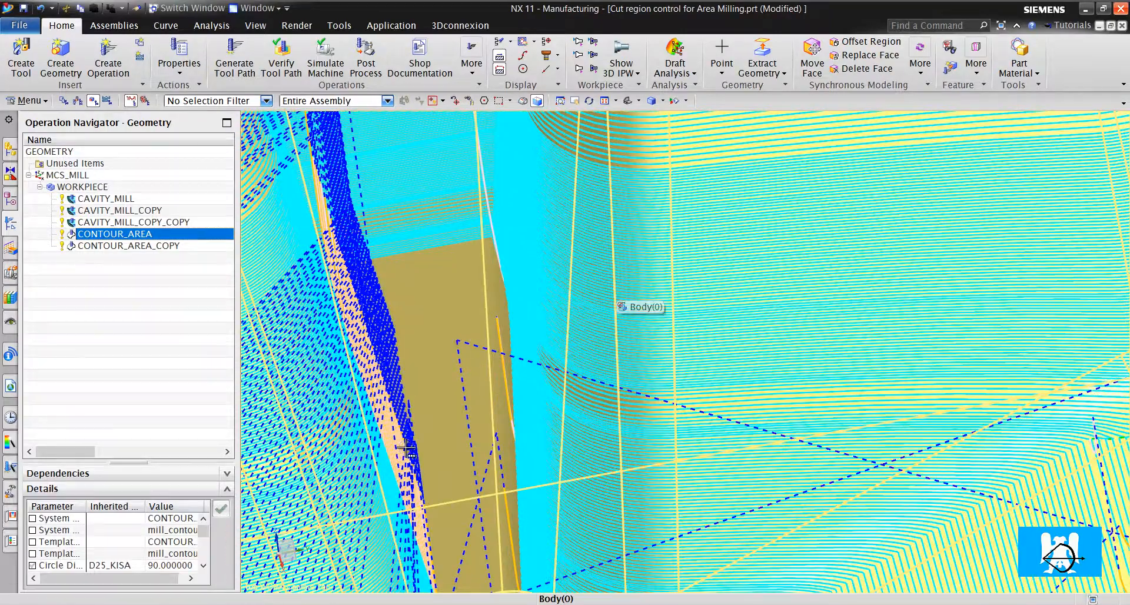
scroll(406, 448, "down", 6)
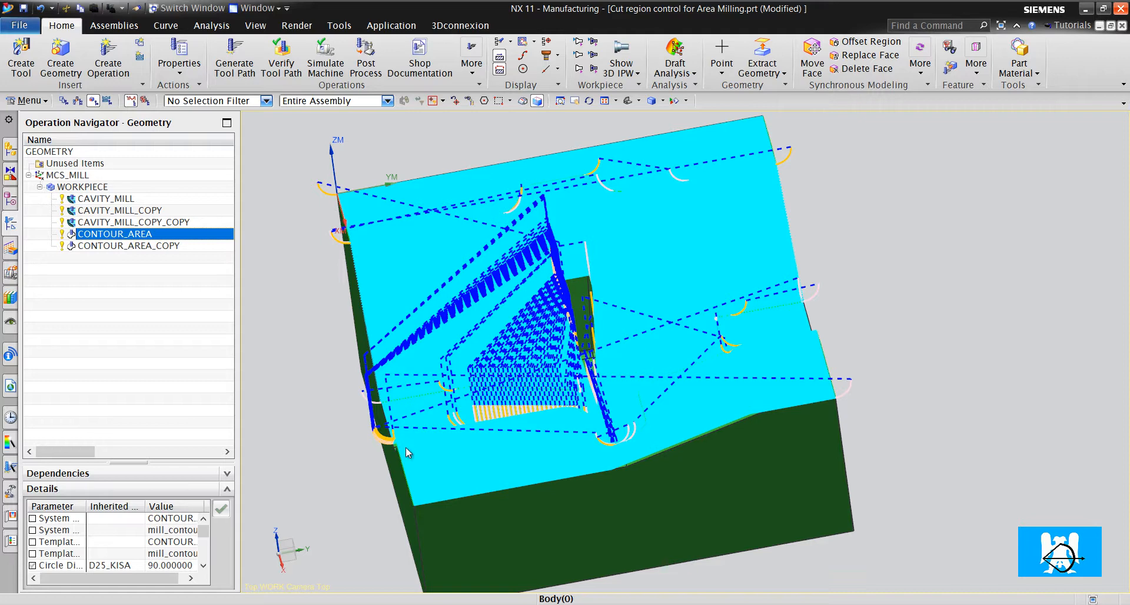
key("Down")
scroll(406, 448, "up", 6)
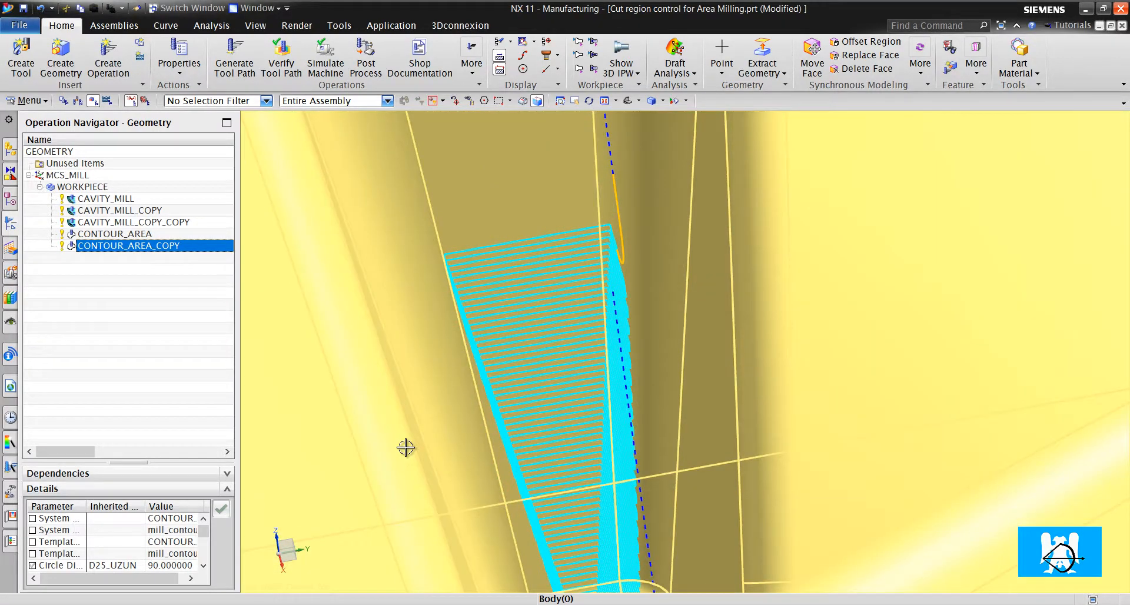
scroll(406, 447, "down", 3)
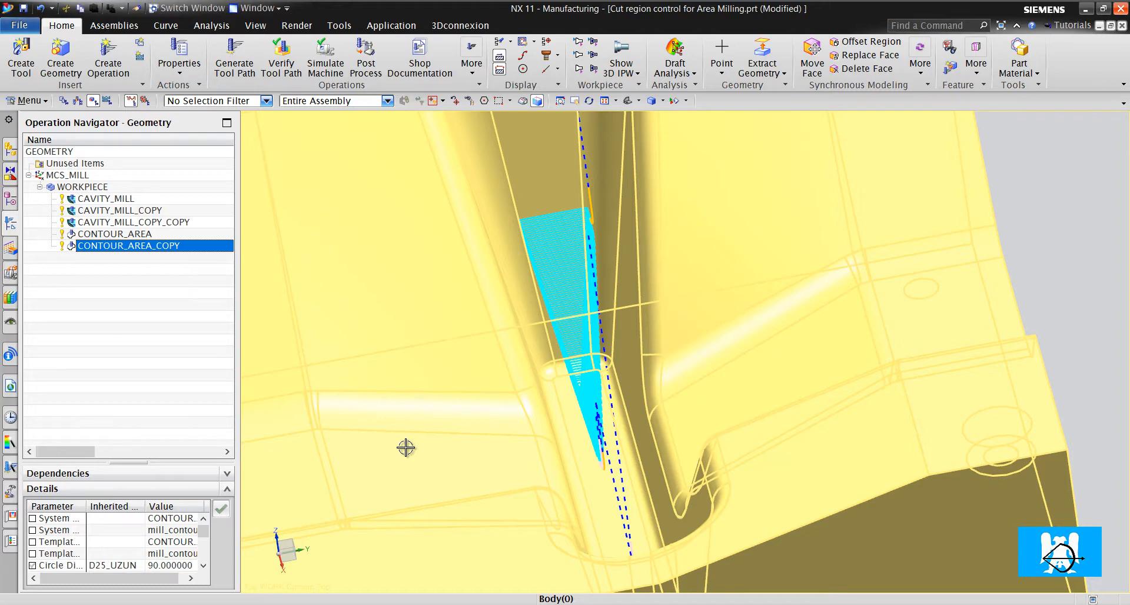
scroll(406, 448, "down", 4)
middle_click_drag(406, 448, 409, 452)
key("Escape")
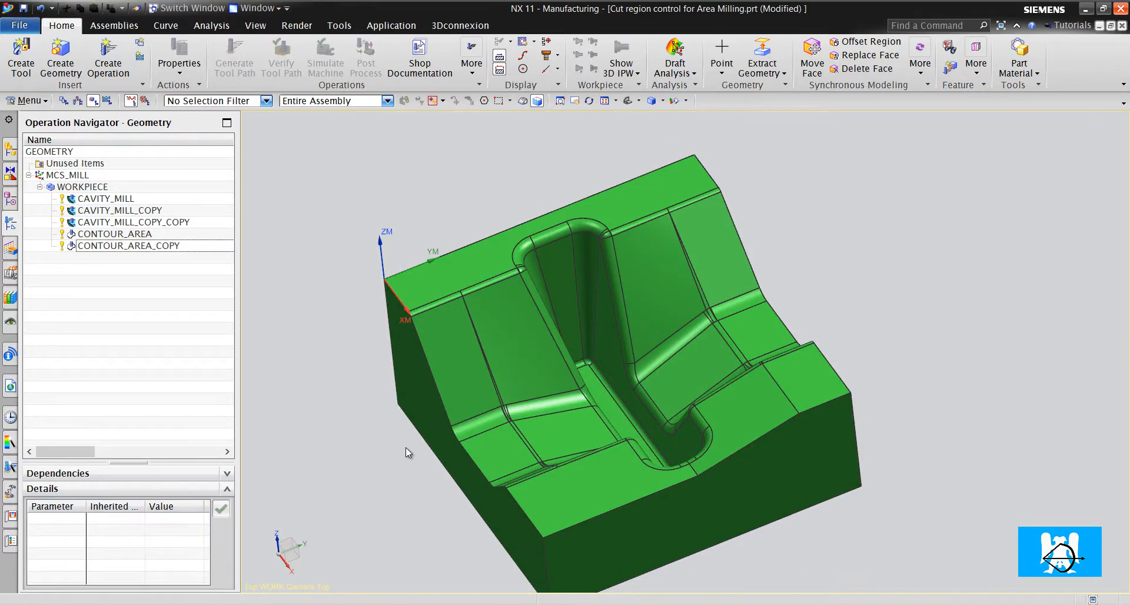
left_click(110, 57)
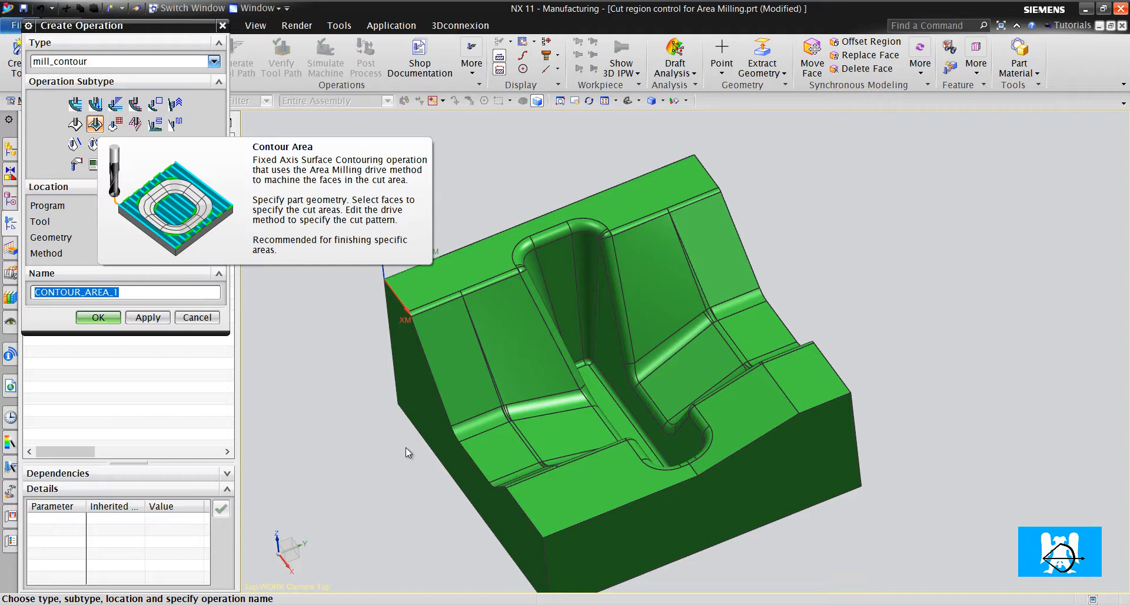
middle_click(409, 452)
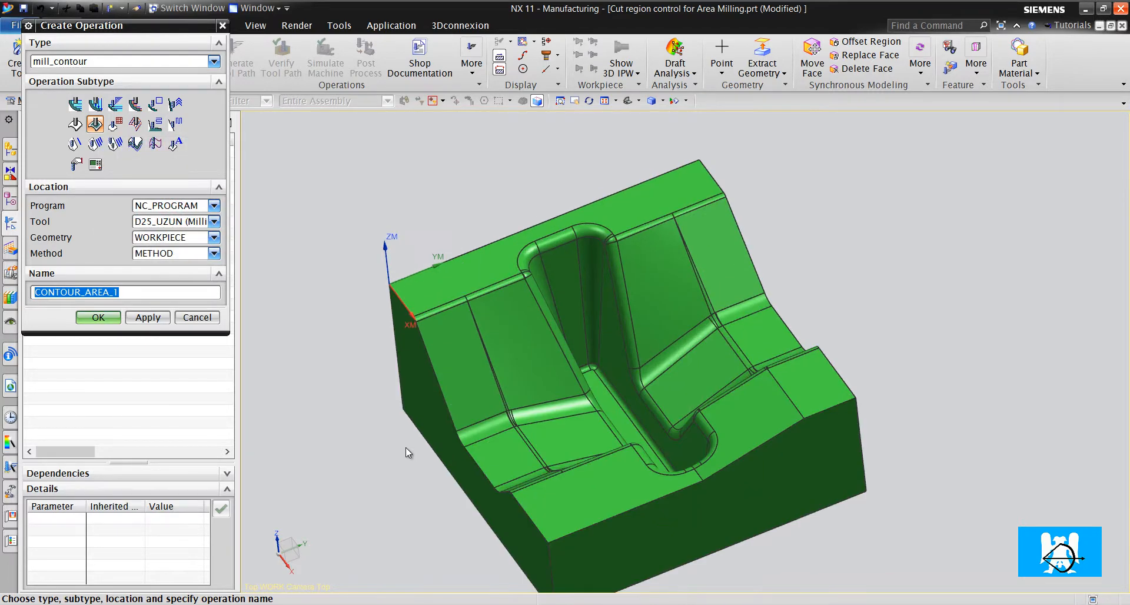
key("Escape")
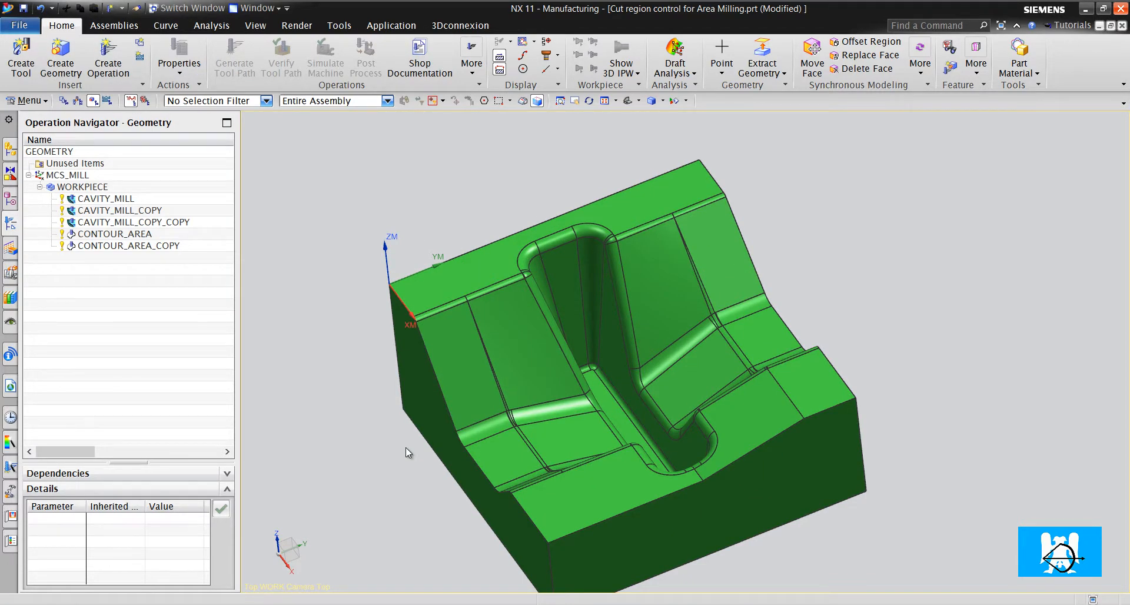